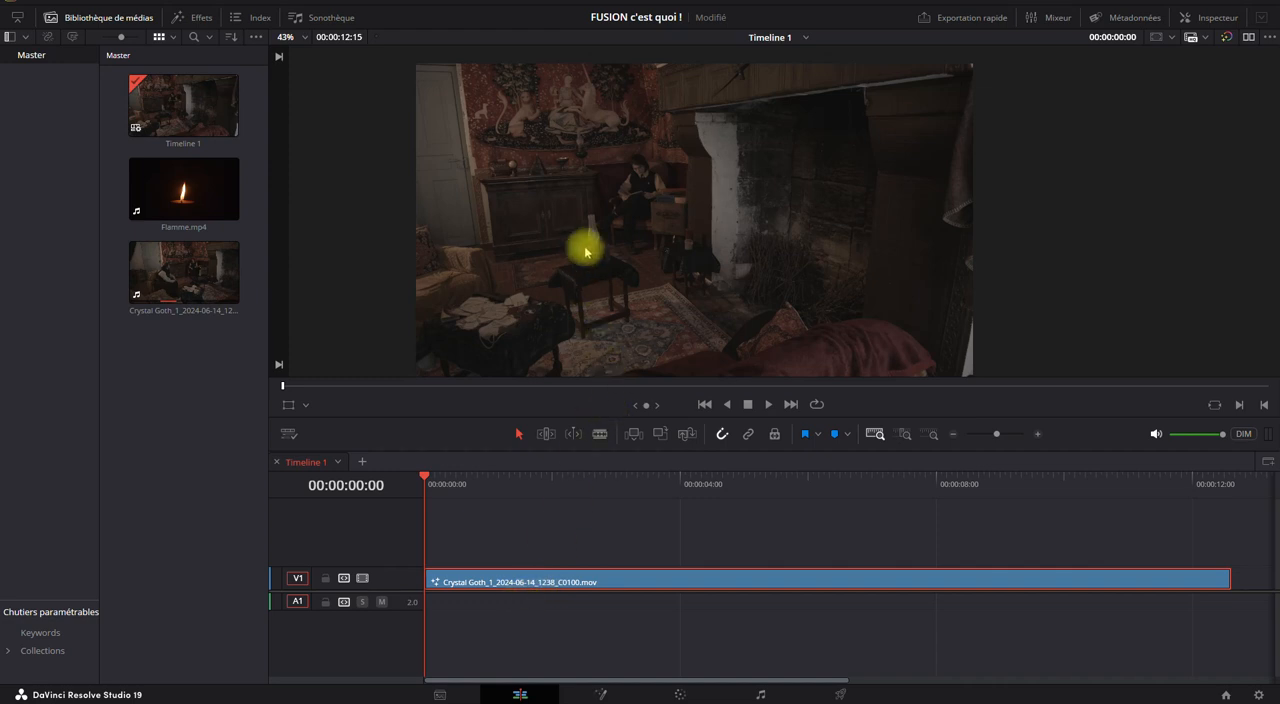
Examine the opening frame of Timeline 1, checking the oil lamp on the table, the wall tapestry and the seated figure.
scroll(591, 285, "up", 5)
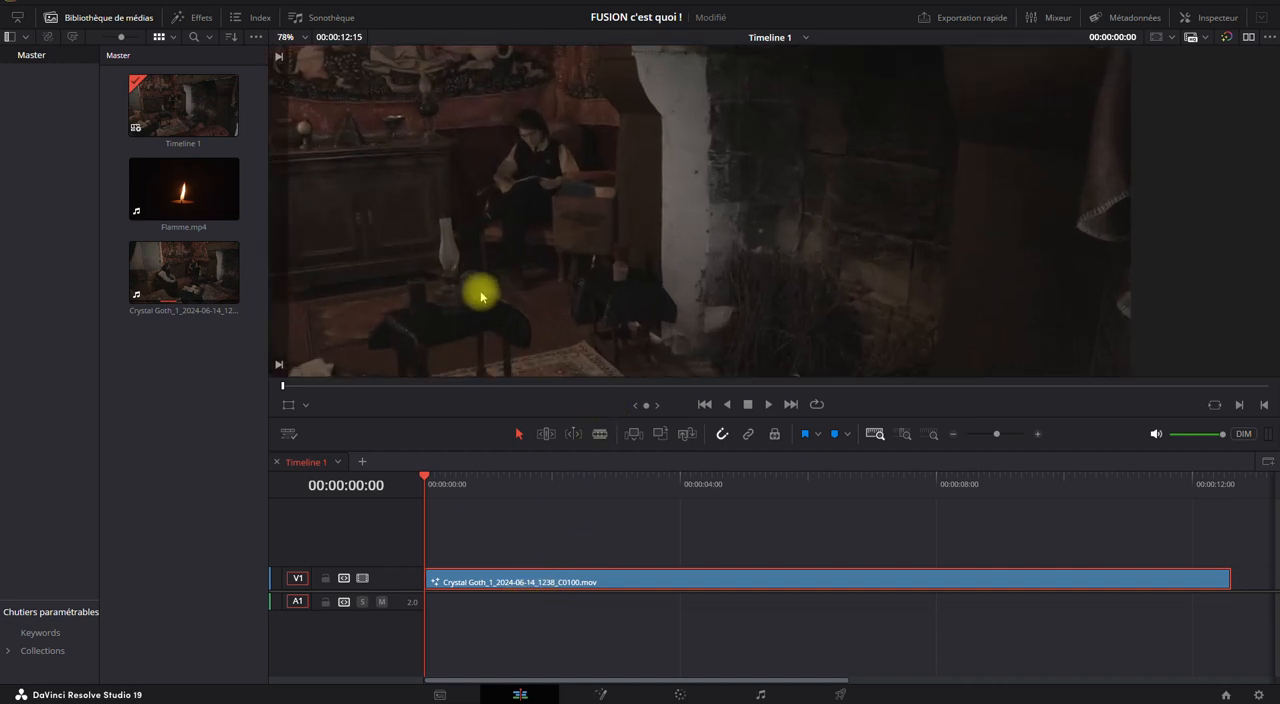
left_click_drag(750, 238, 760, 235)
mouse_move(686, 127)
left_mouse_down()
mouse_move(678, 362)
mouse_move(711, 111)
mouse_move(689, 200)
mouse_move(674, 140)
left_mouse_up()
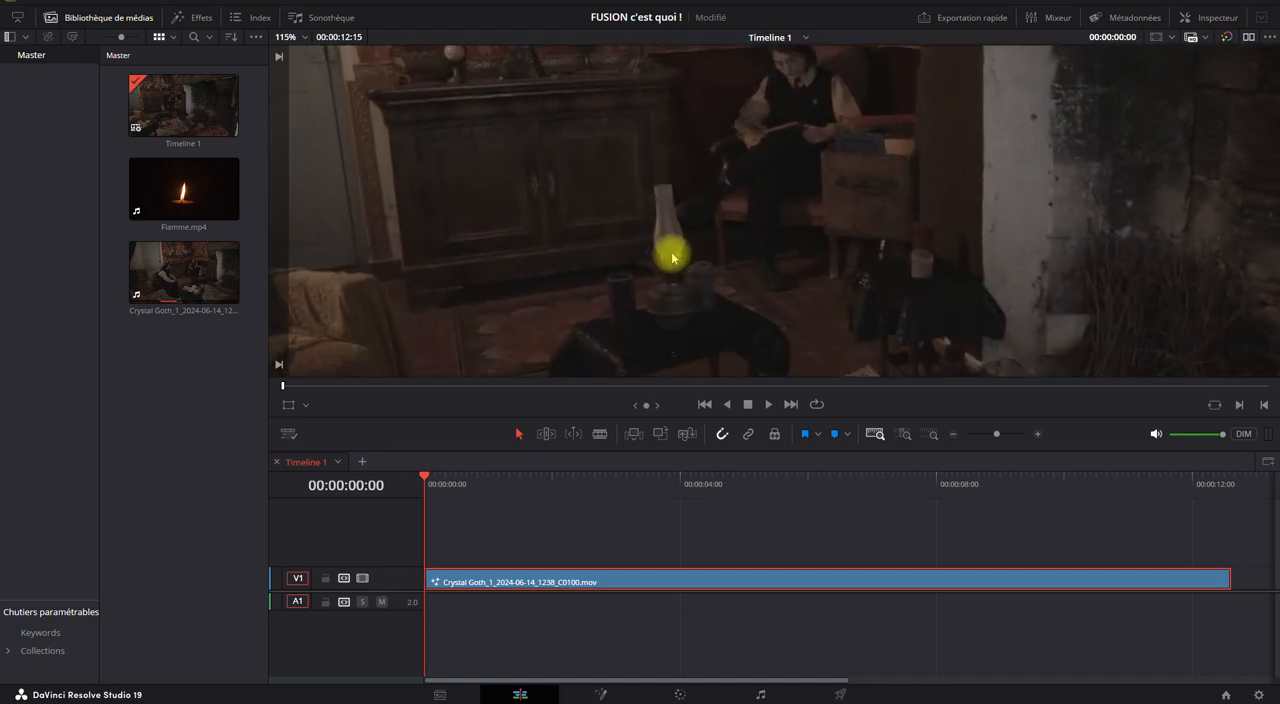
left_click_drag(630, 128, 630, 286)
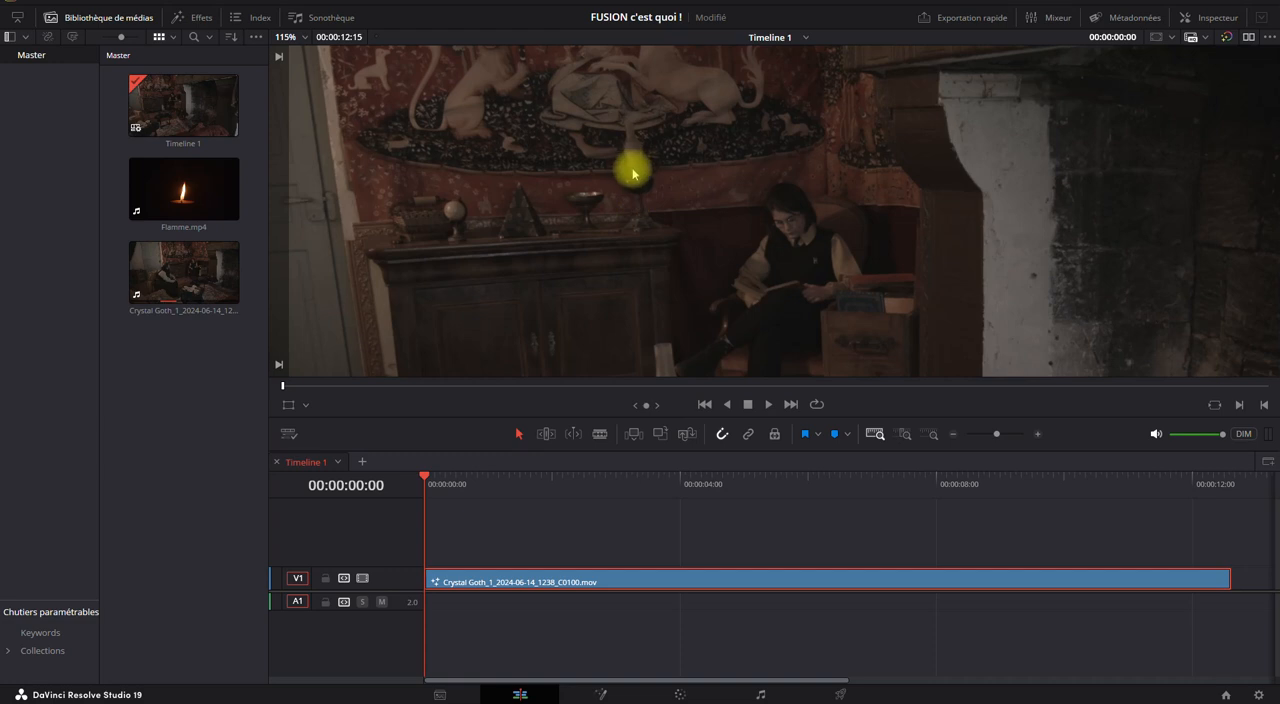
scroll(666, 277, "down", 5)
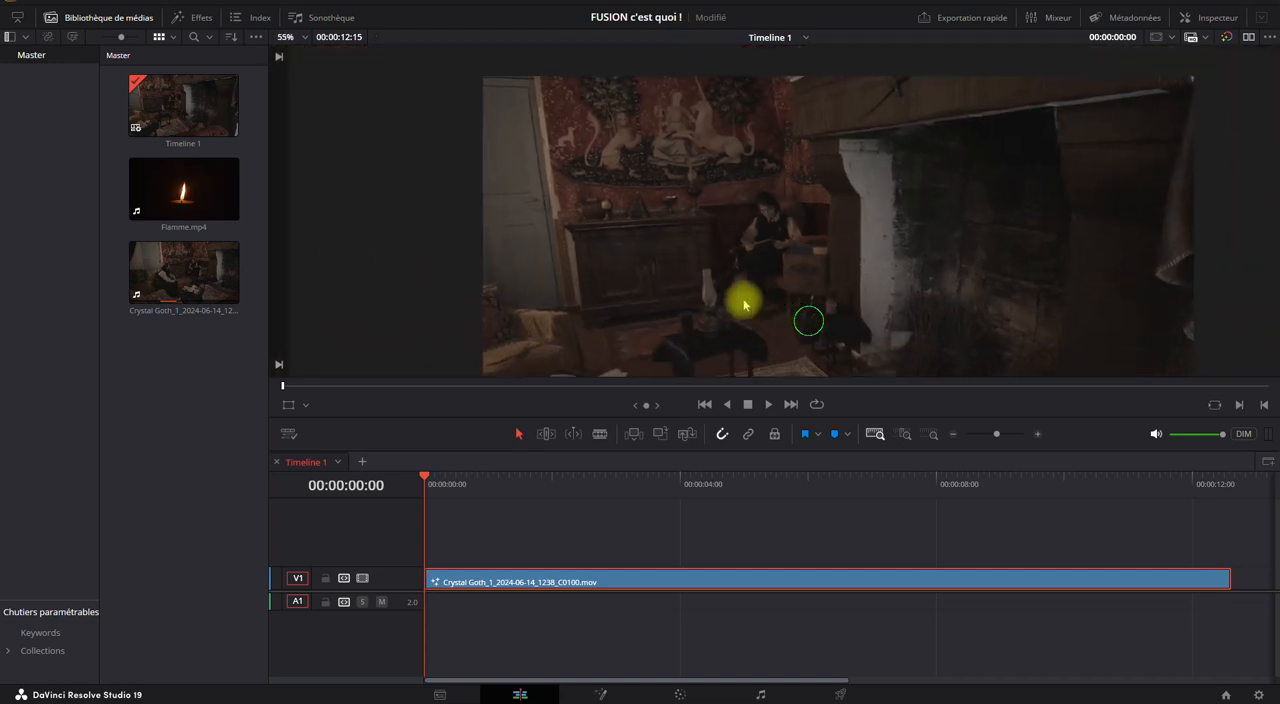
left_click_drag(773, 311, 660, 286)
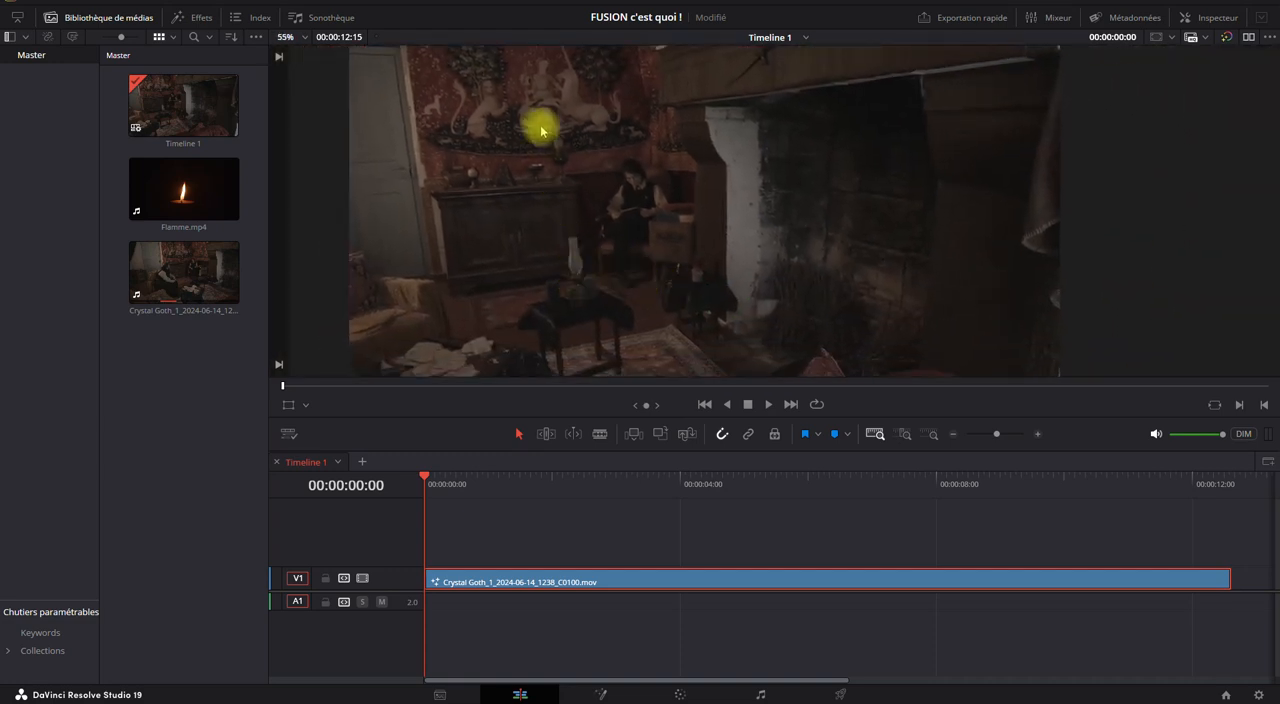
scroll(668, 274, "down", 3)
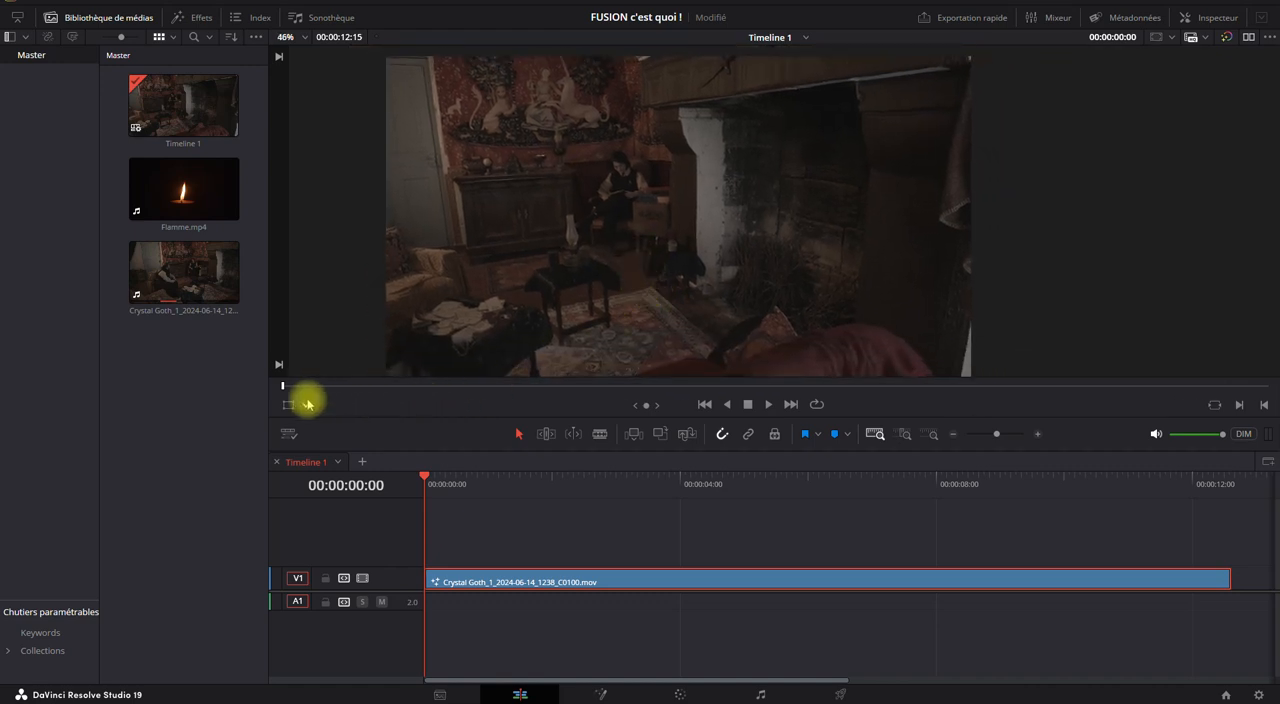
left_click_drag(428, 474, 271, 485)
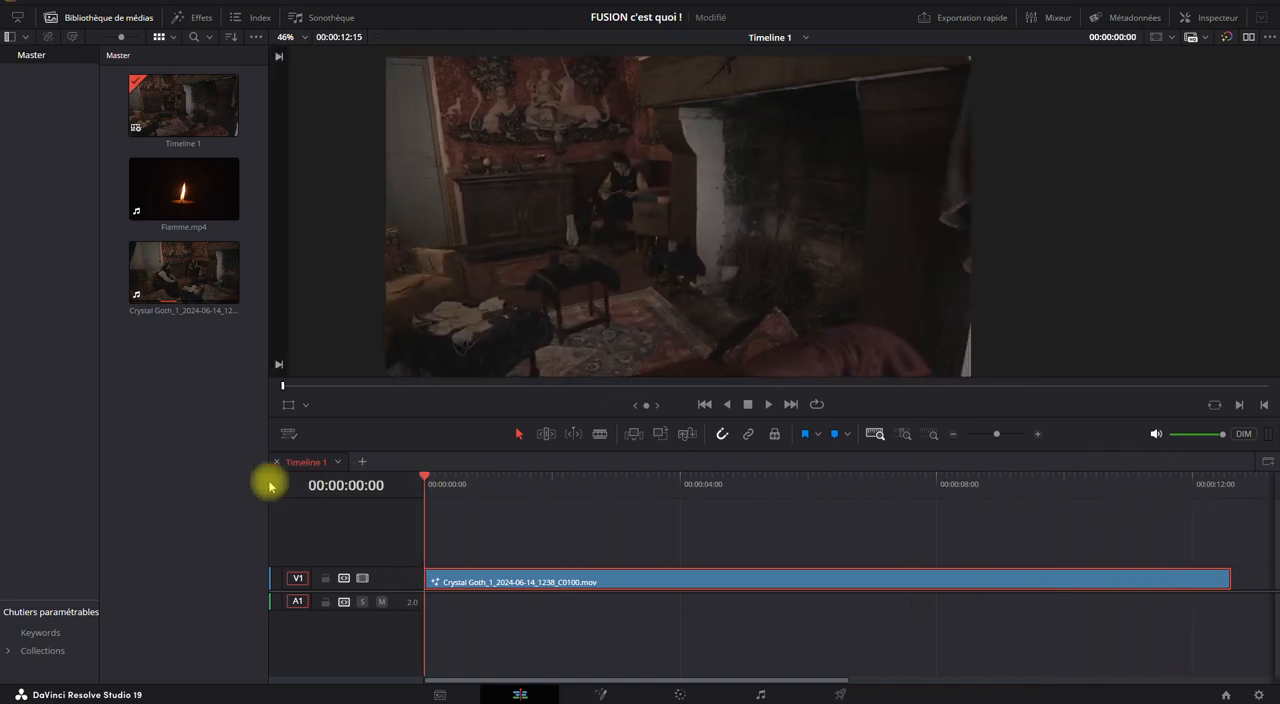
scroll(575, 256, "down", 1)
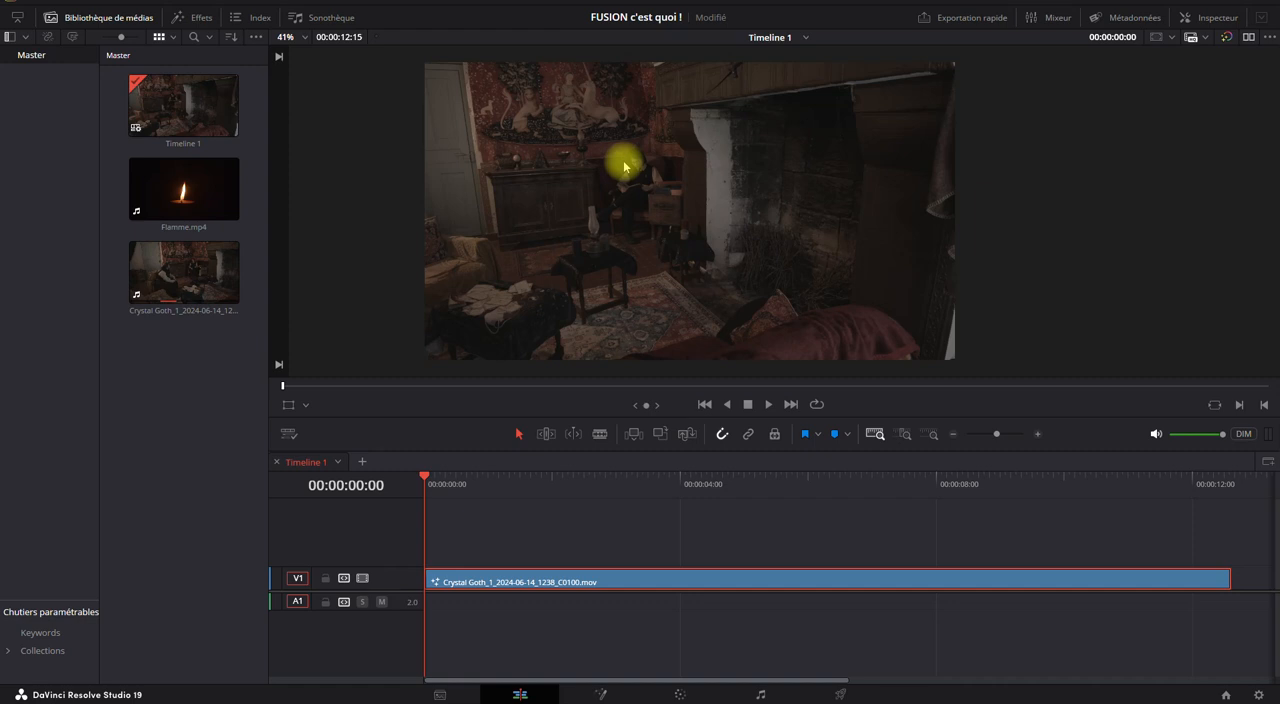
mouse_move(426, 480)
left_mouse_down()
mouse_move(1000, 474)
mouse_move(424, 478)
left_mouse_up()
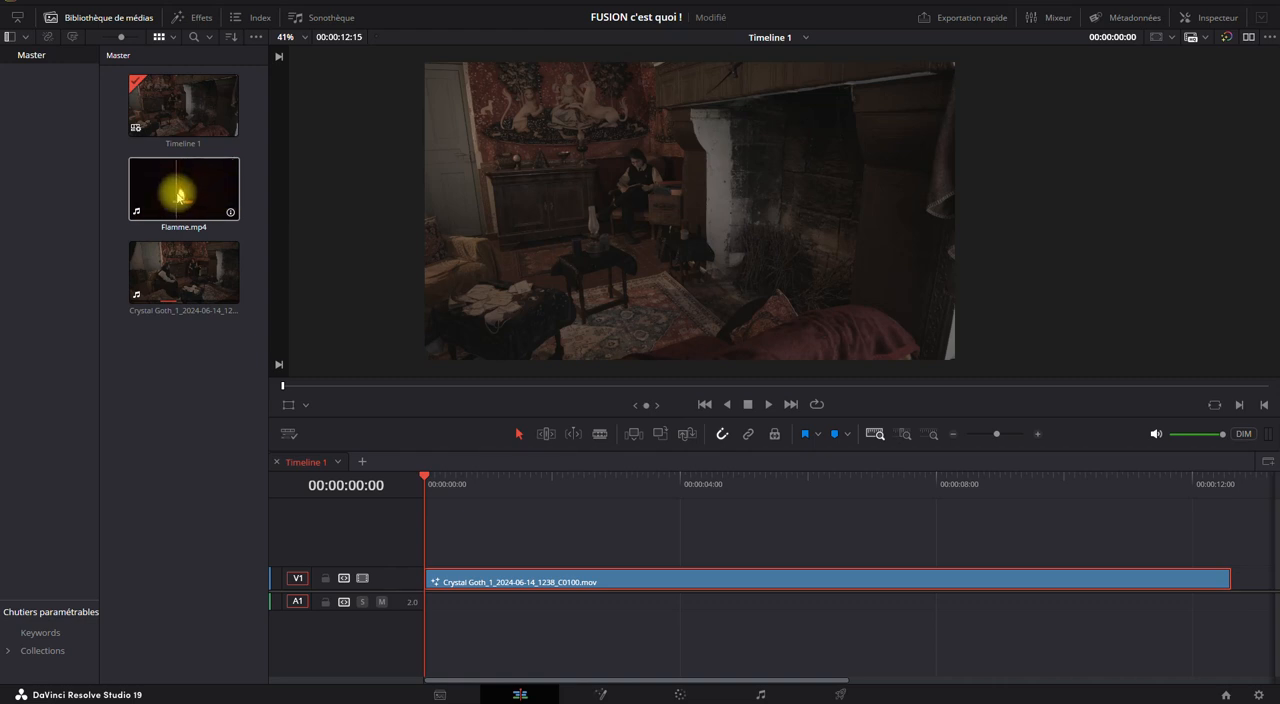
left_click_drag(443, 477, 352, 487)
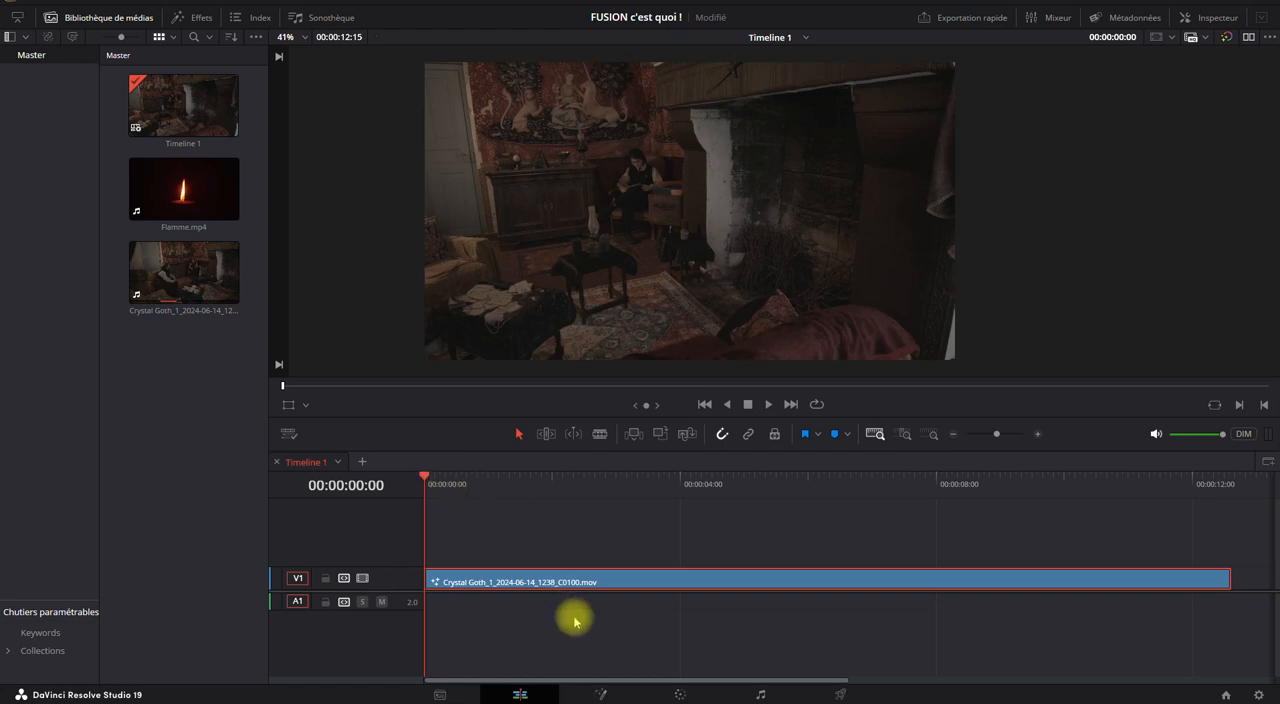
Open the Crystal Goth clip's composition in the Fusion page, showing the whole frame, and save the project.
left_click(600, 692)
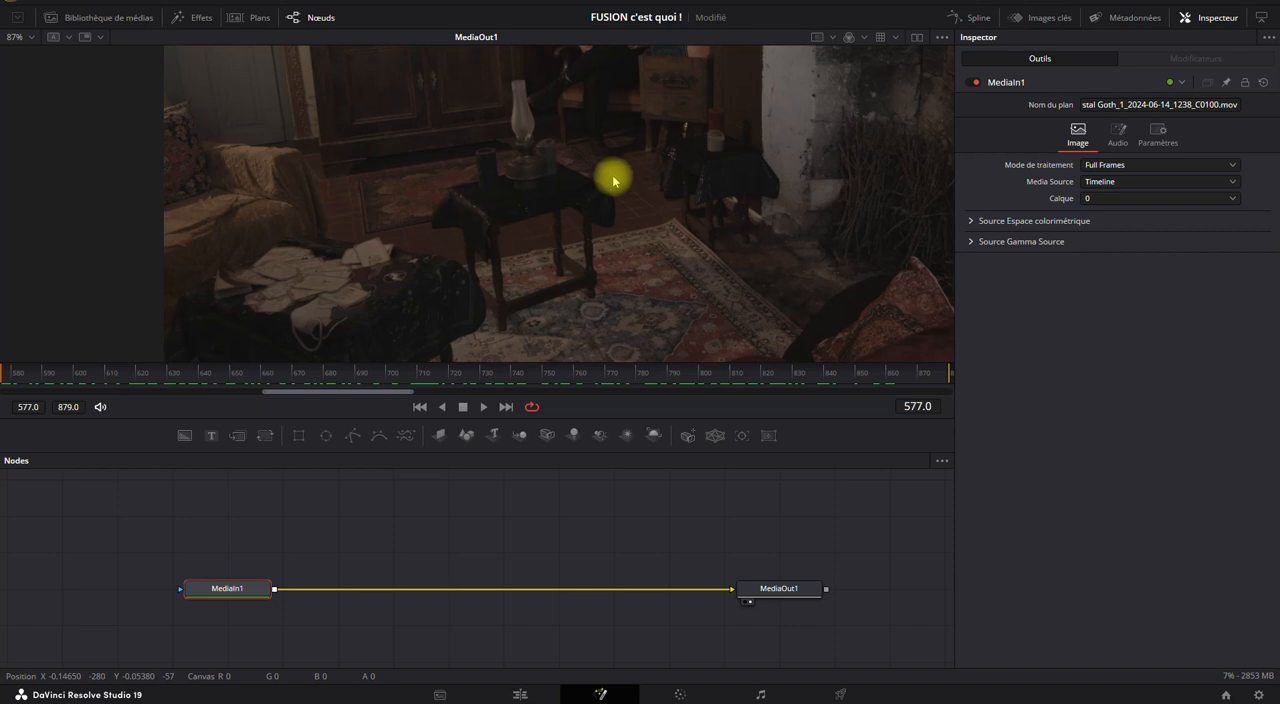
scroll(611, 179, "down", 4)
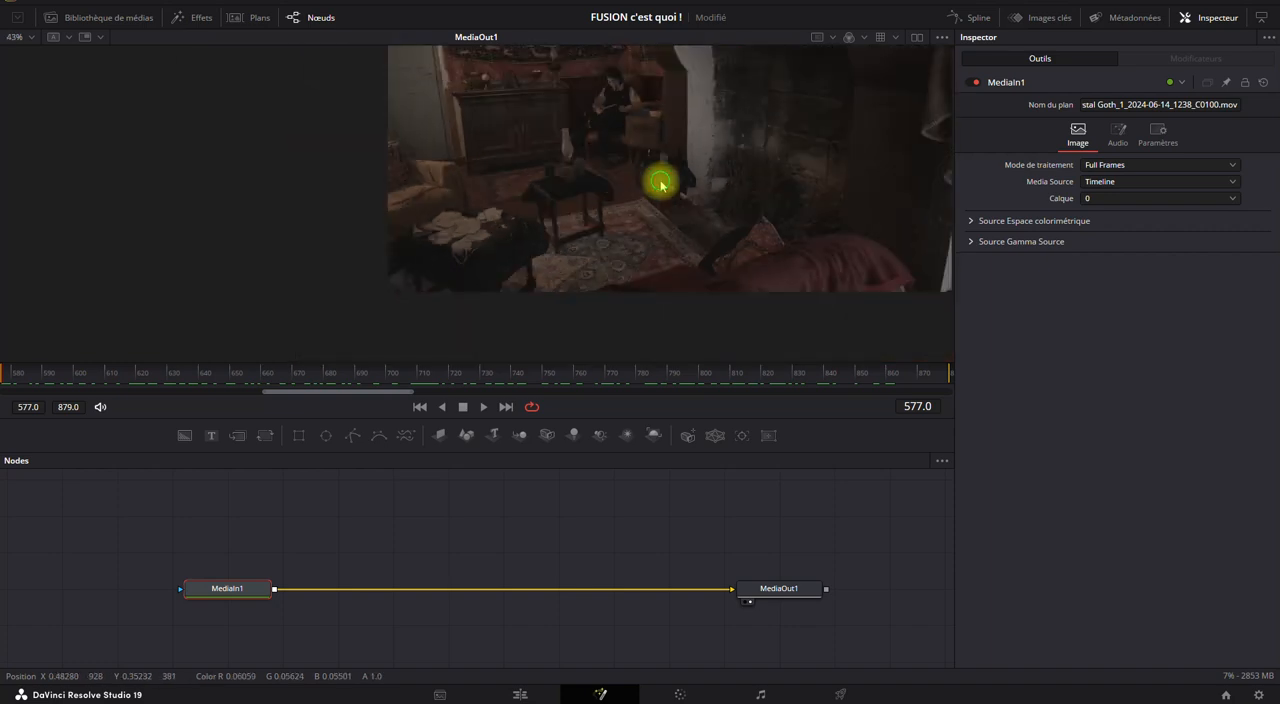
left_click_drag(530, 238, 516, 247)
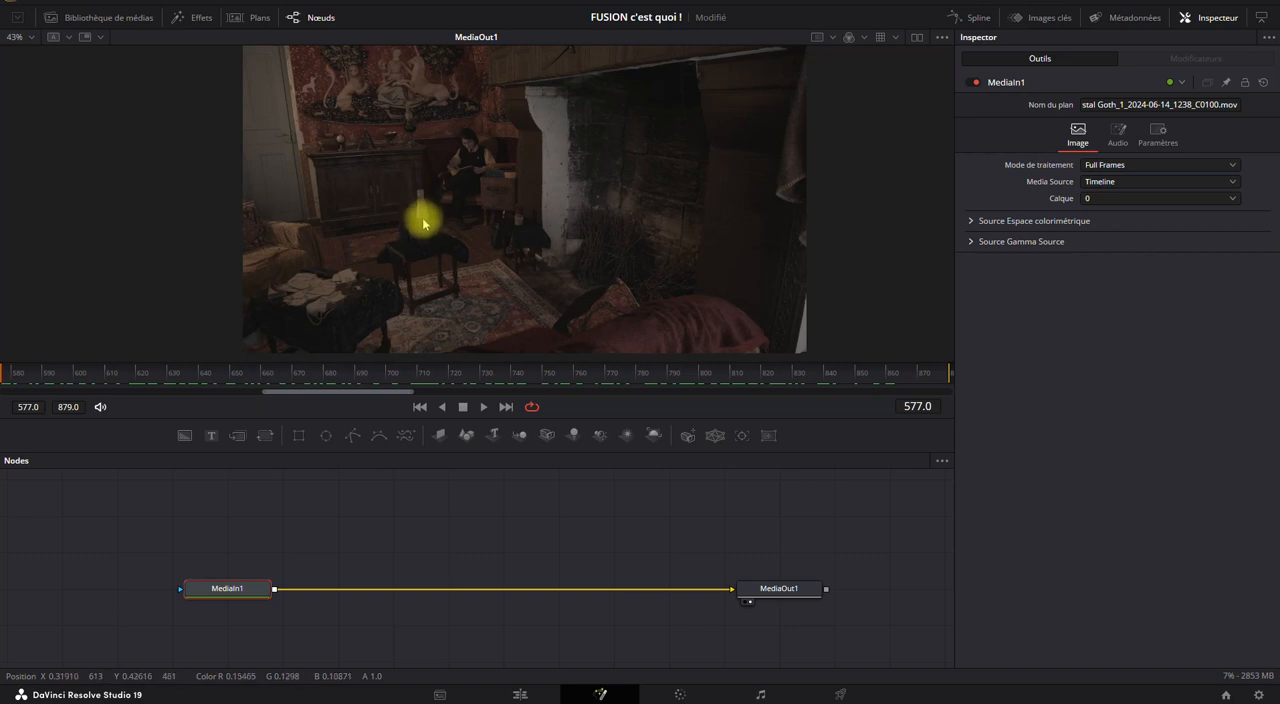
key("ctrl+s")
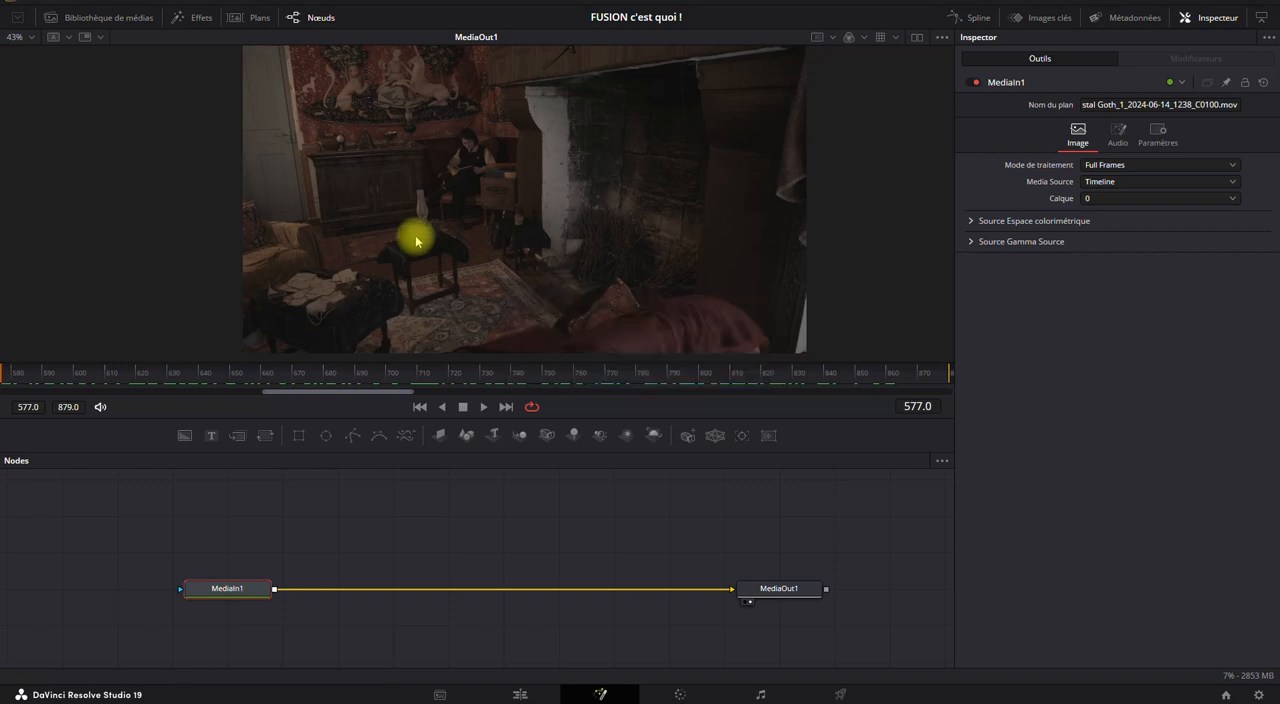
Inspect the area where the oil lamp's glass chimney meets its burner in close-up.
scroll(416, 240, "up", 5)
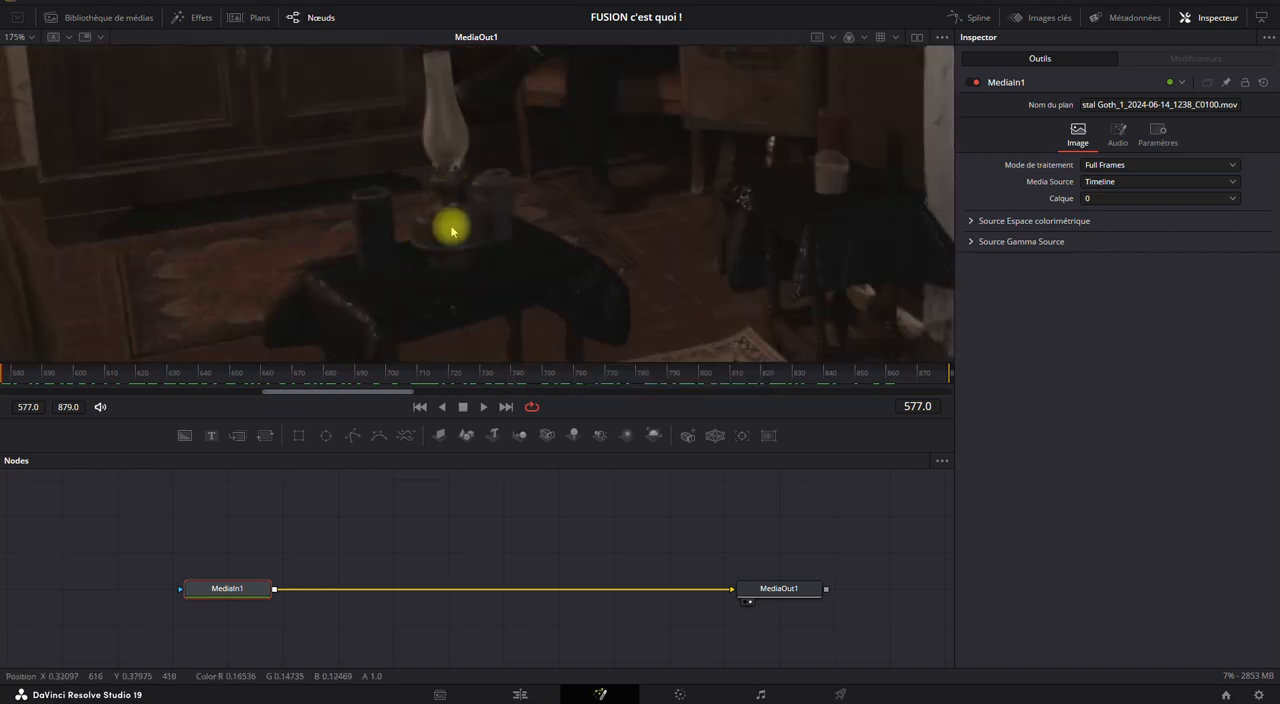
scroll(457, 203, "up", 3)
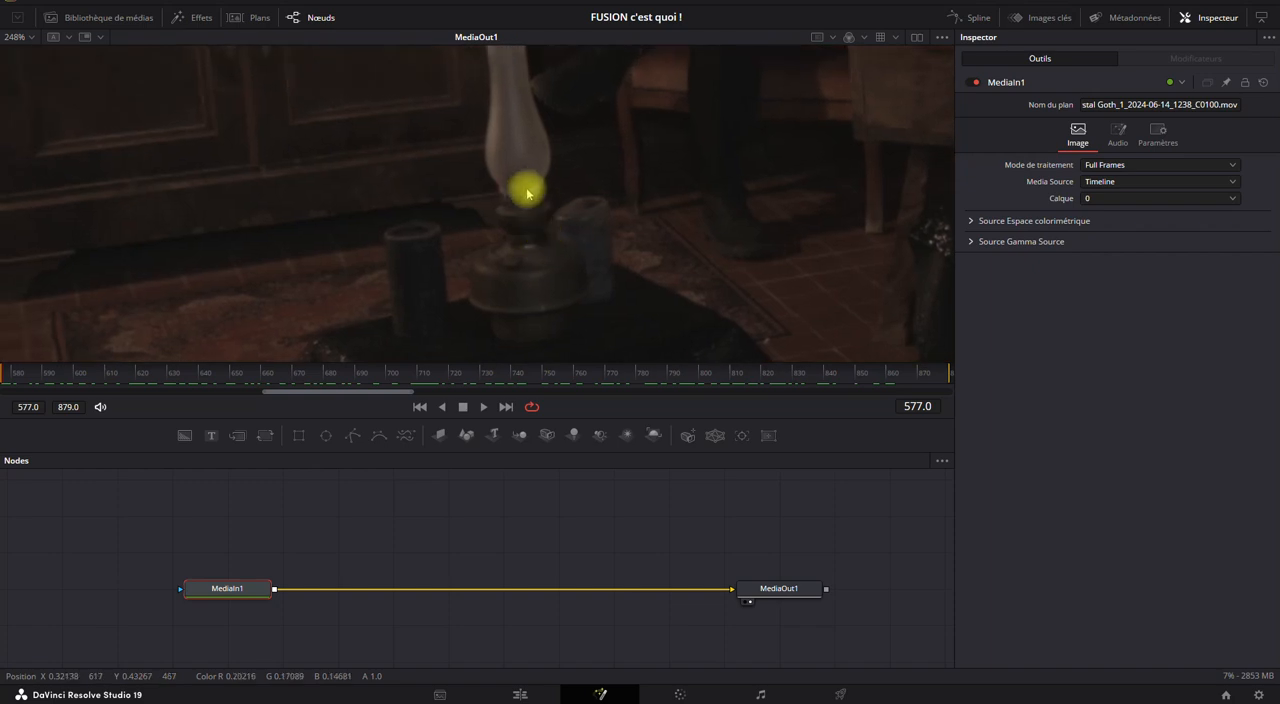
scroll(528, 195, "up", 6)
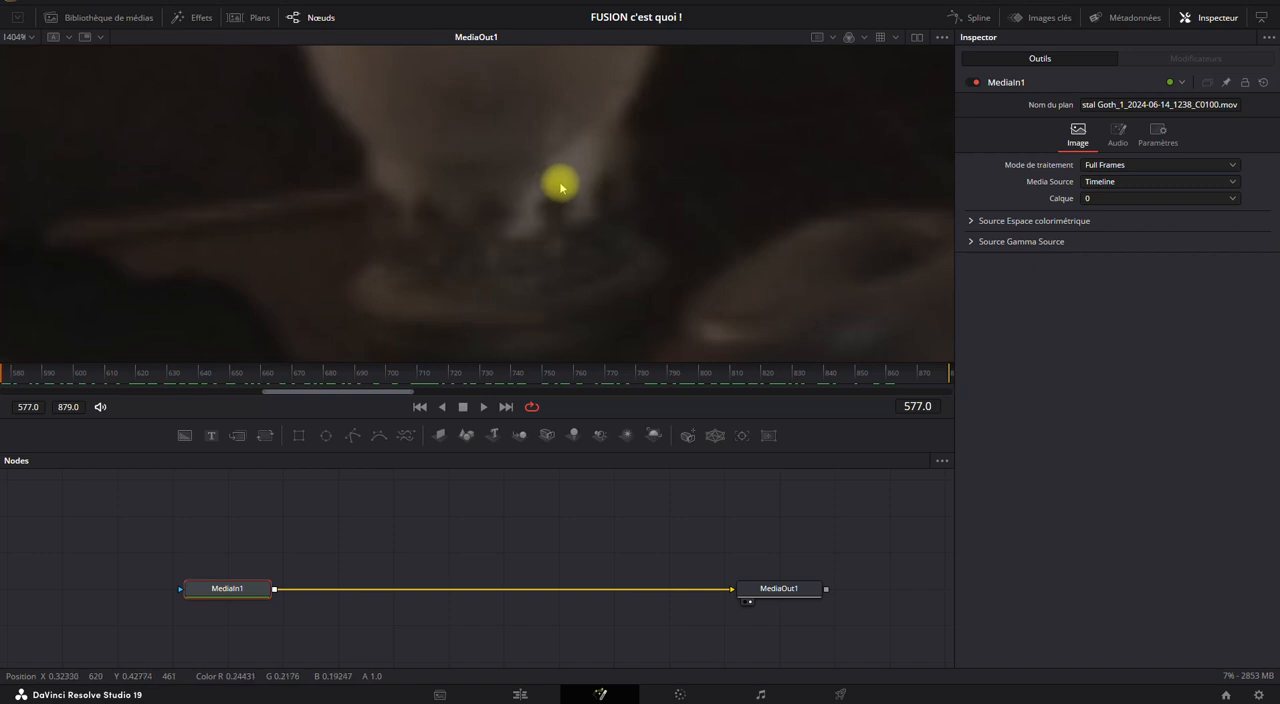
scroll(549, 223, "down", 1)
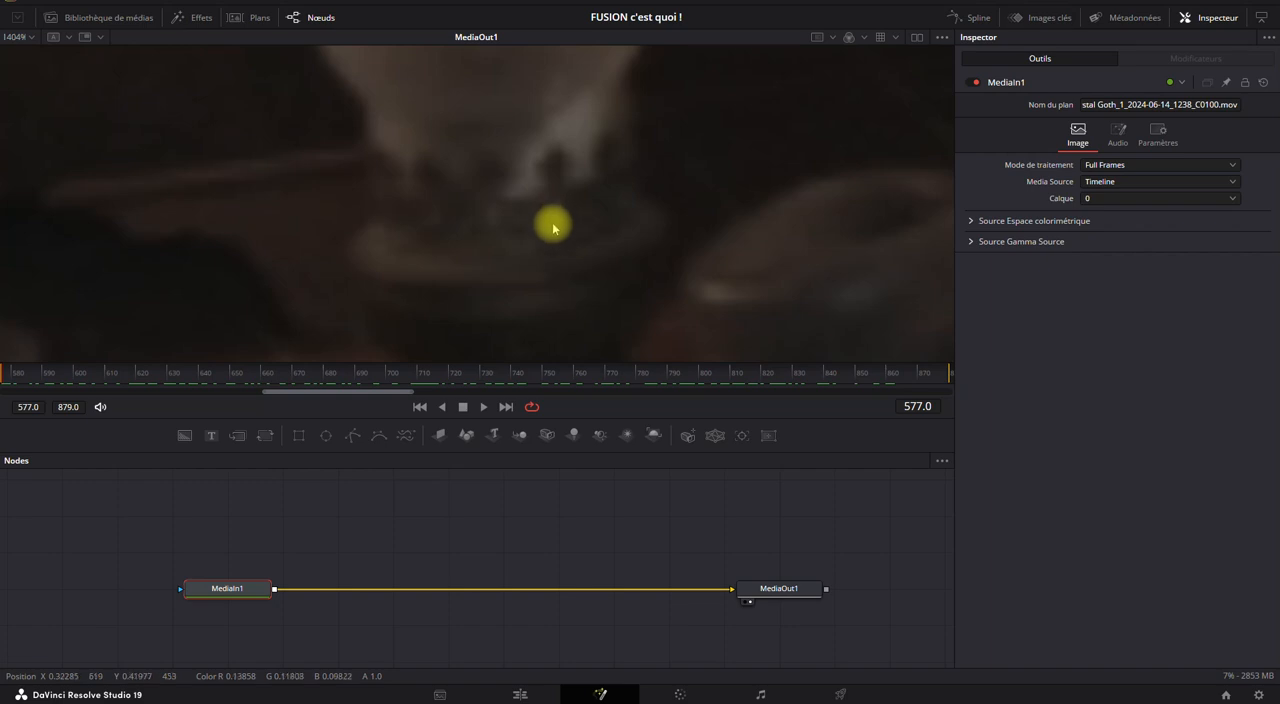
scroll(553, 227, "up", 1)
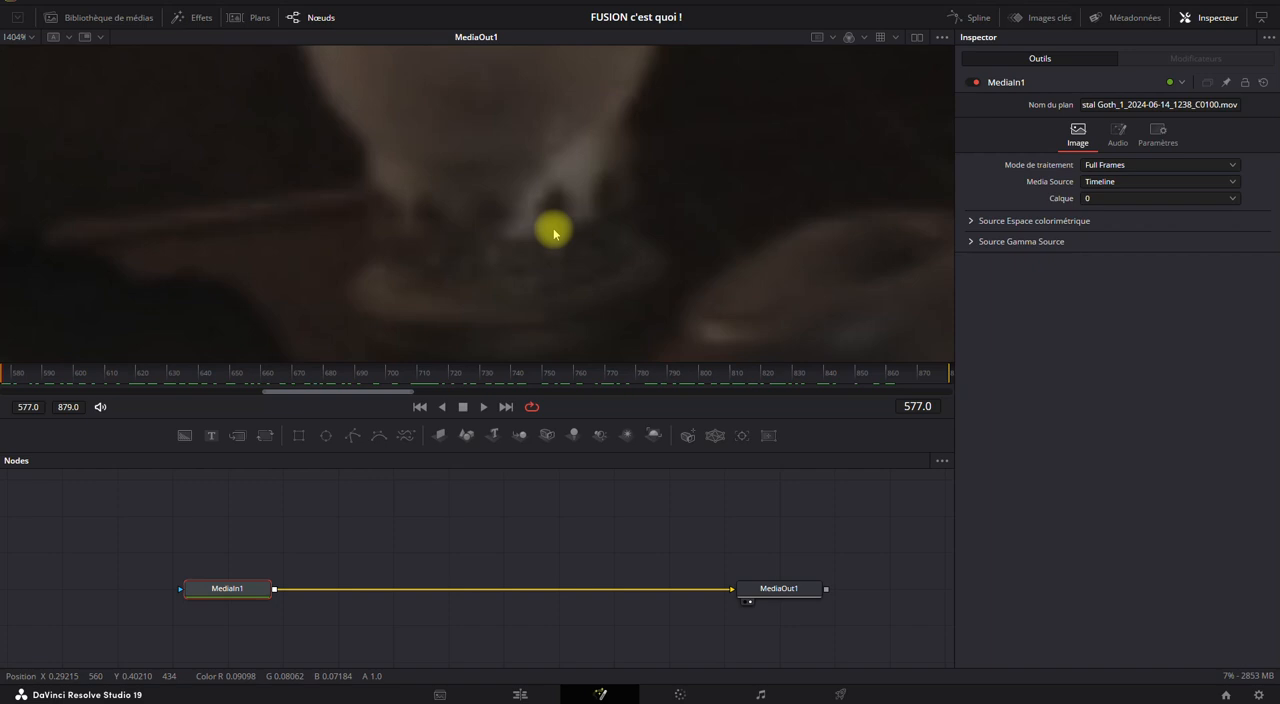
scroll(553, 230, "down", 10)
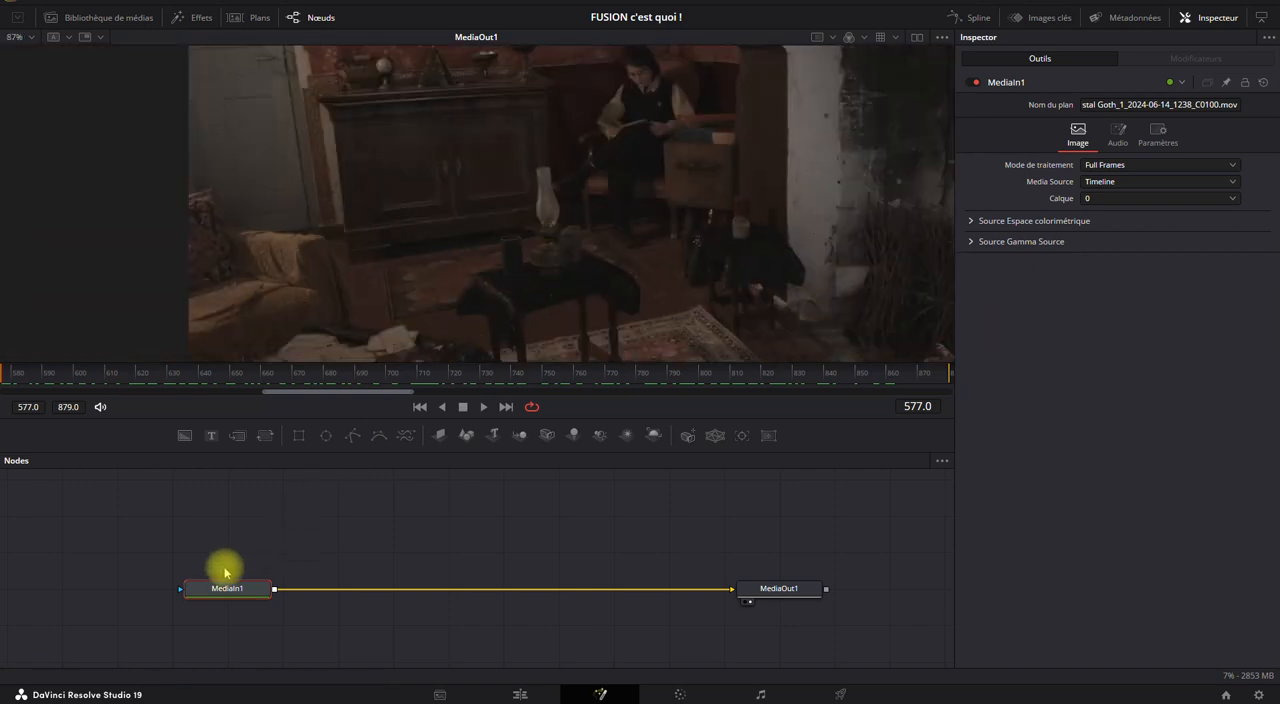
Insert a Tracker node between MediaIn1 and MediaOut1 and arrange it above the connection between them.
left_click_drag(257, 589, 489, 498)
left_click(741, 435)
left_click_drag(251, 566, 248, 588)
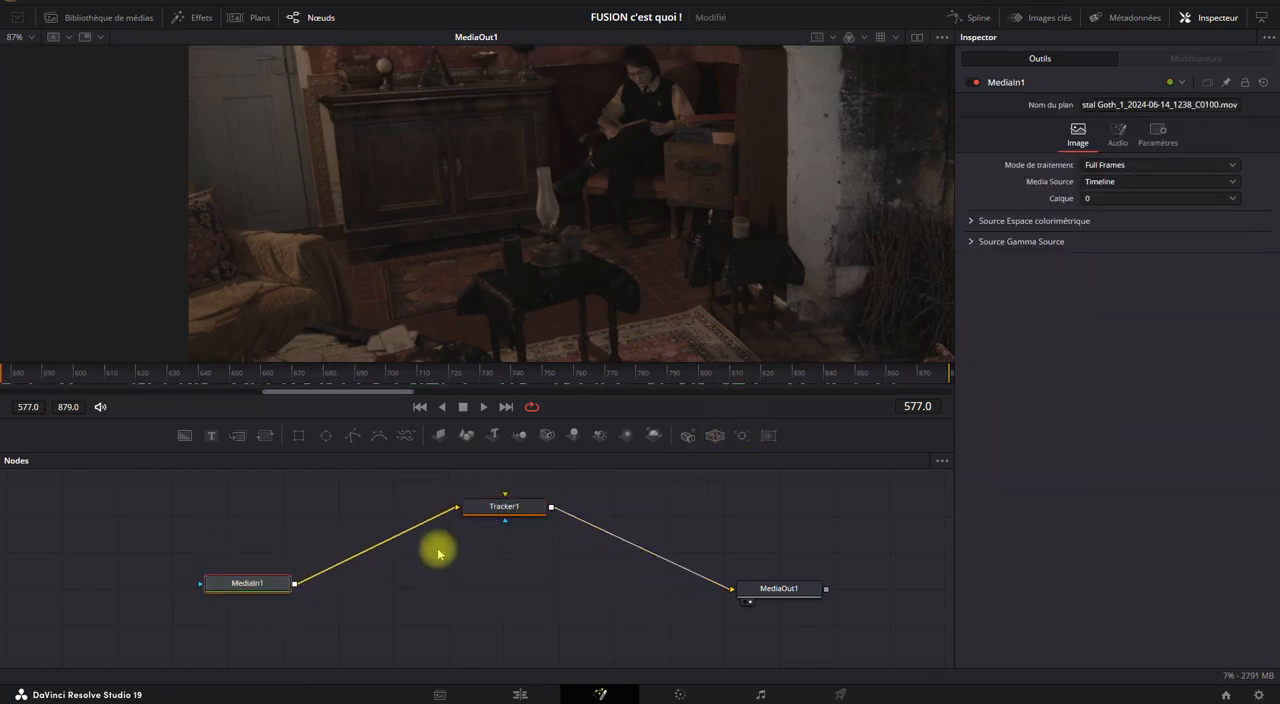
left_click_drag(488, 510, 459, 527)
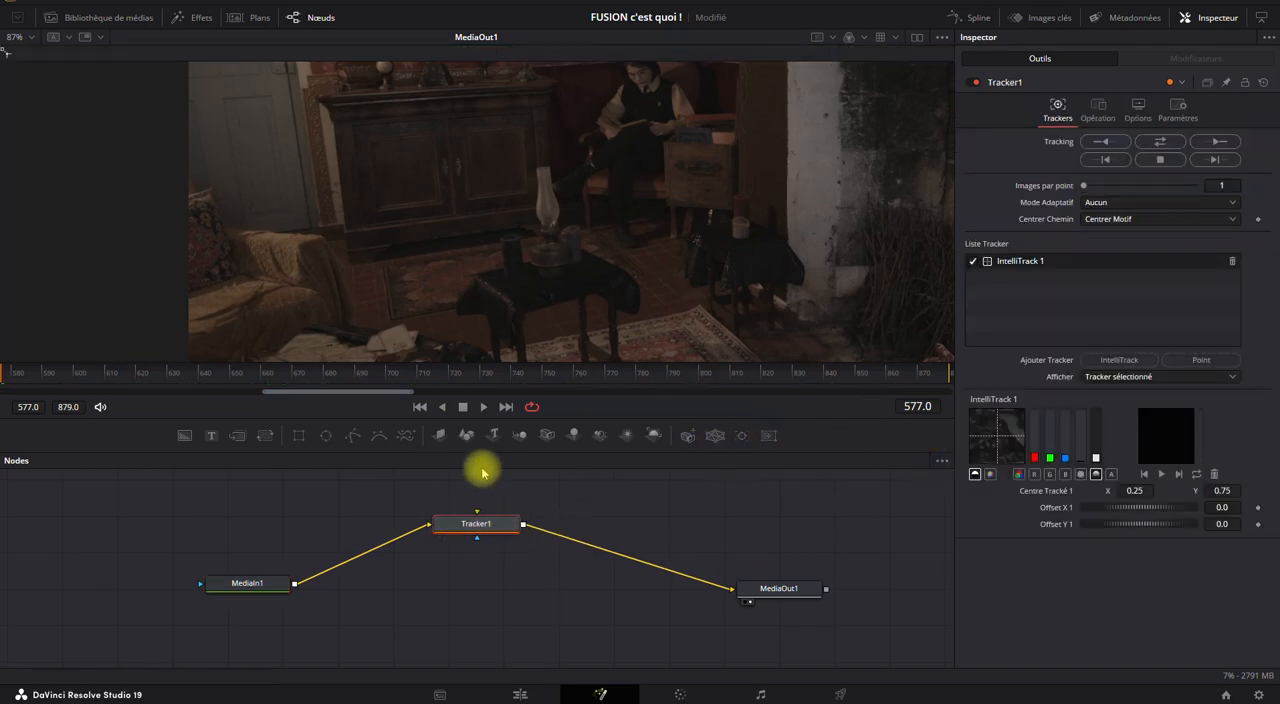
right_click(809, 435)
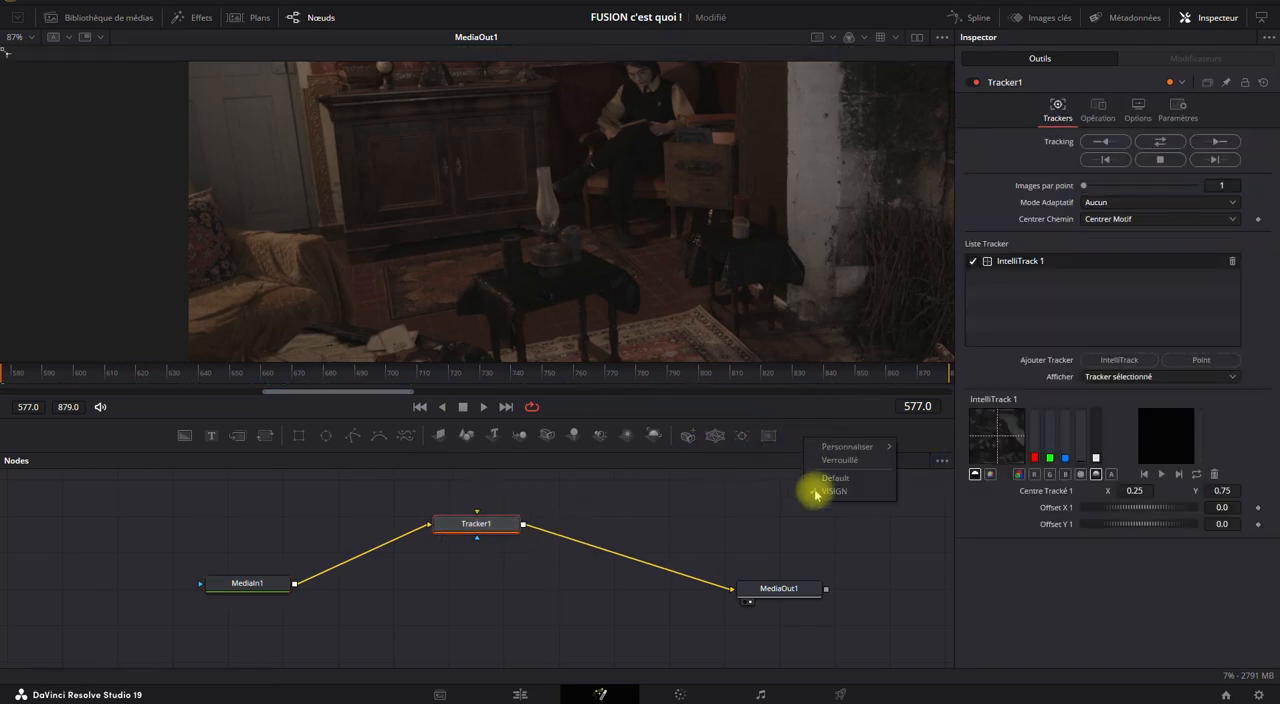
left_click(693, 523)
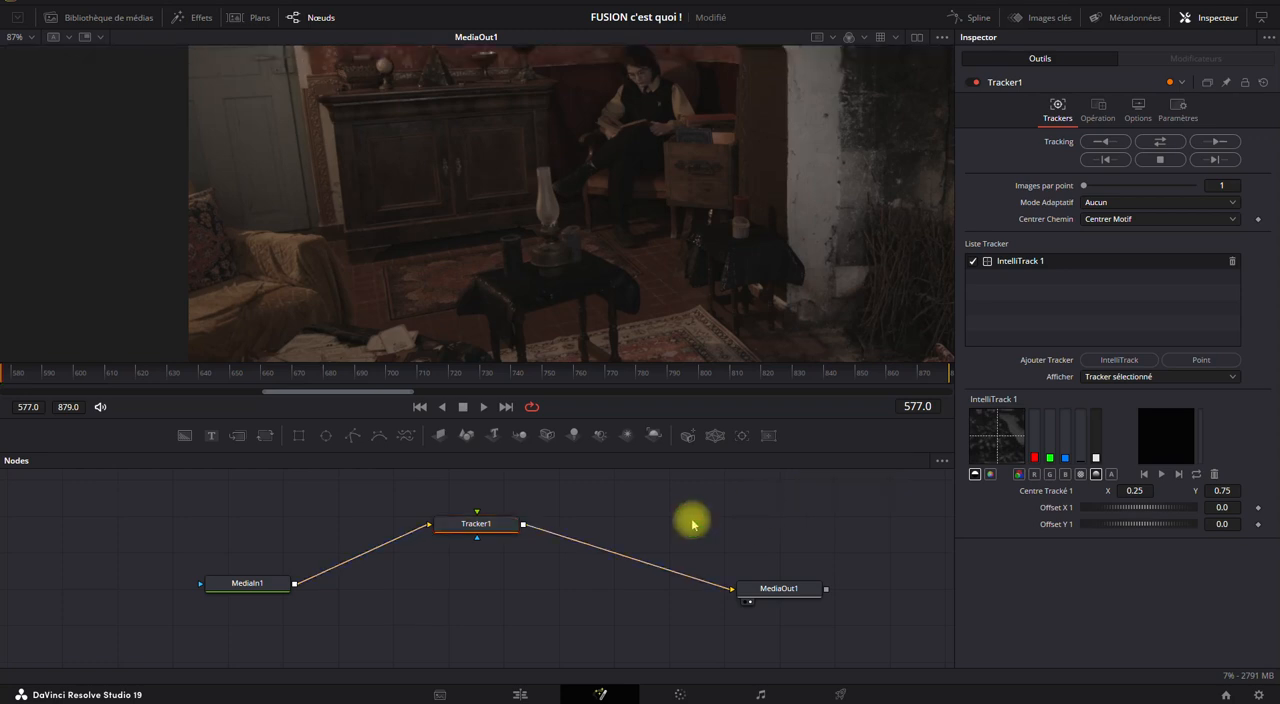
left_click(484, 527)
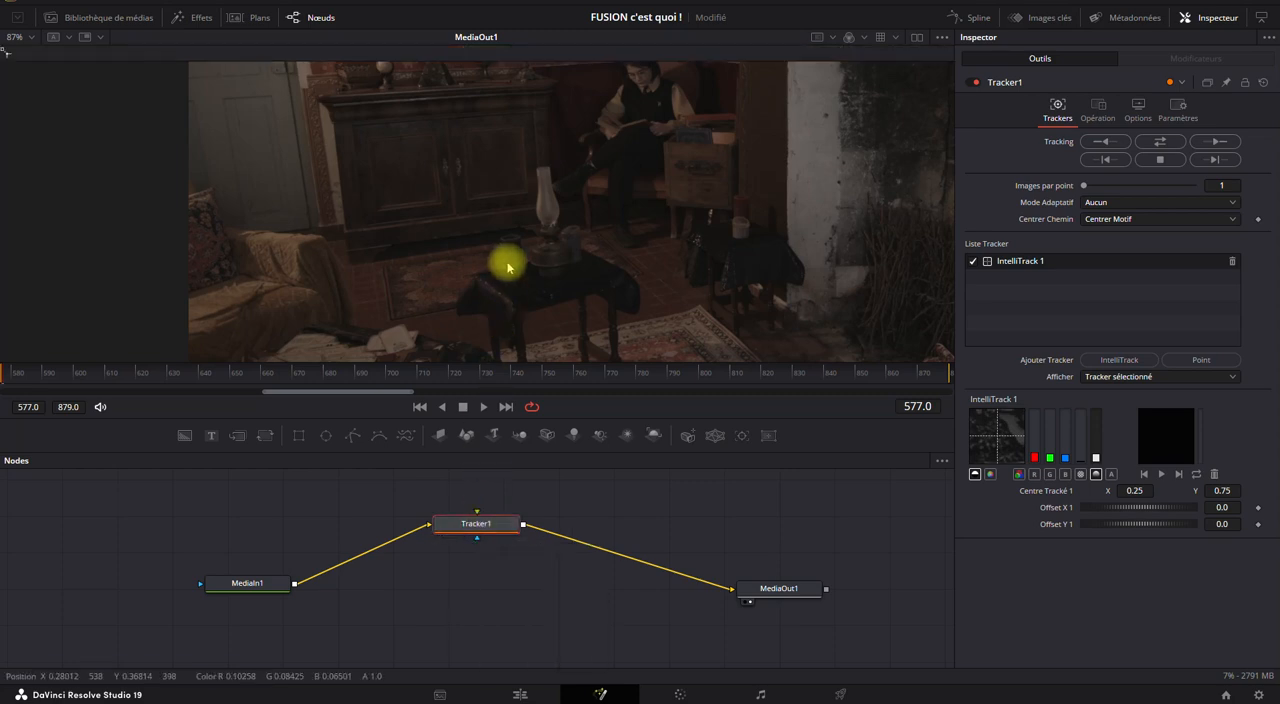
Move the IntelliTrack 1 tracker onto the base of the oil lamp's glass chimney, at about X 0.32, Y 0.43.
scroll(532, 233, "down", 3)
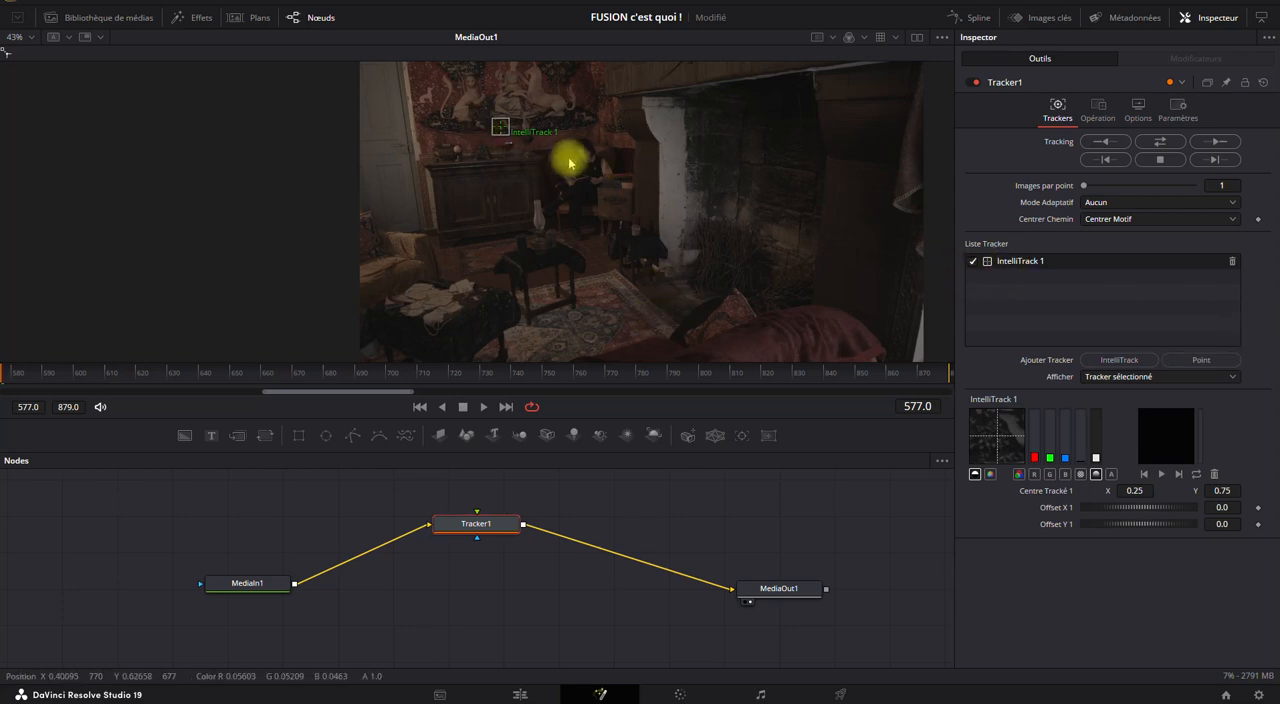
left_click_drag(501, 130, 540, 232)
scroll(540, 237, "up", 2)
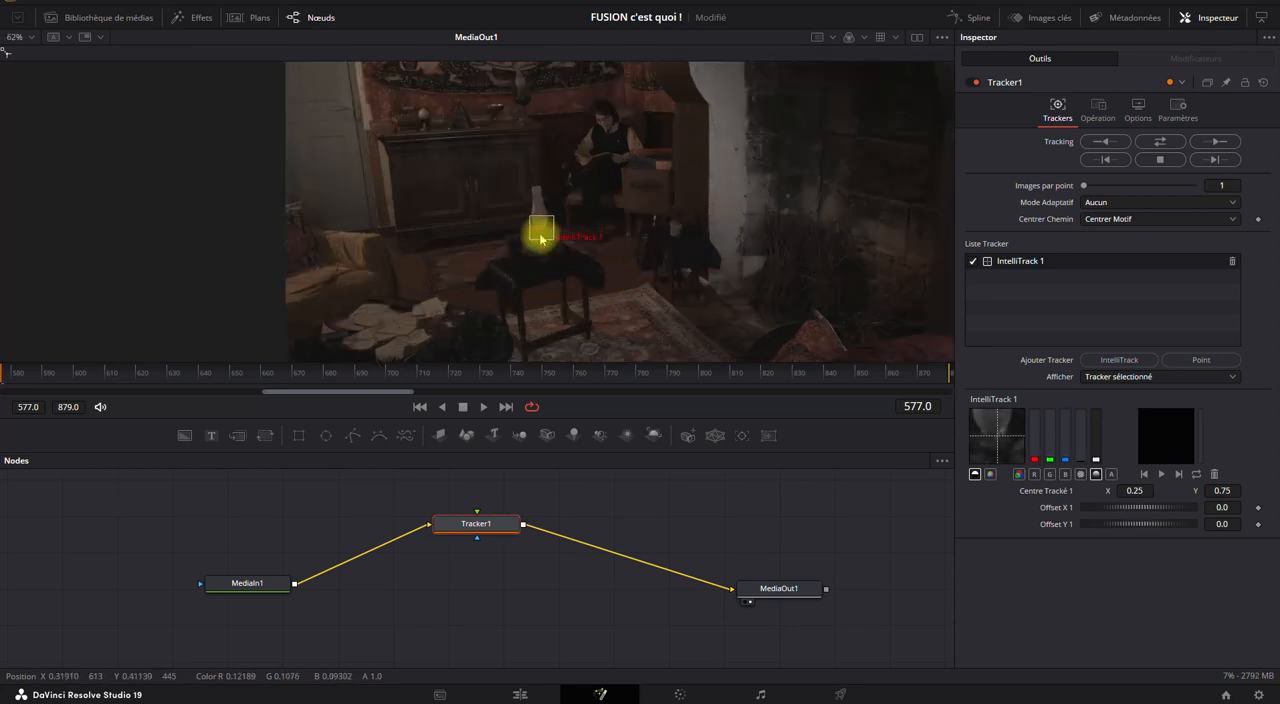
scroll(540, 237, "up", 2)
left_click_drag(540, 237, 541, 229)
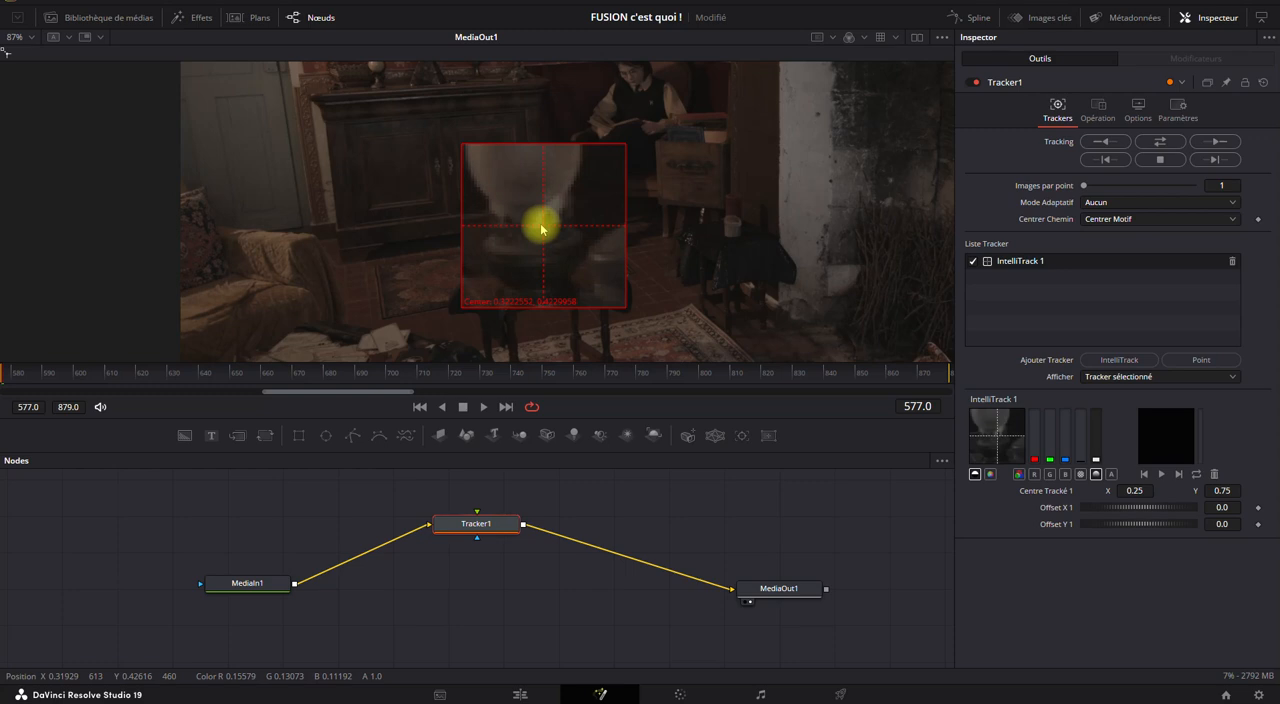
left_click_drag(541, 229, 543, 229)
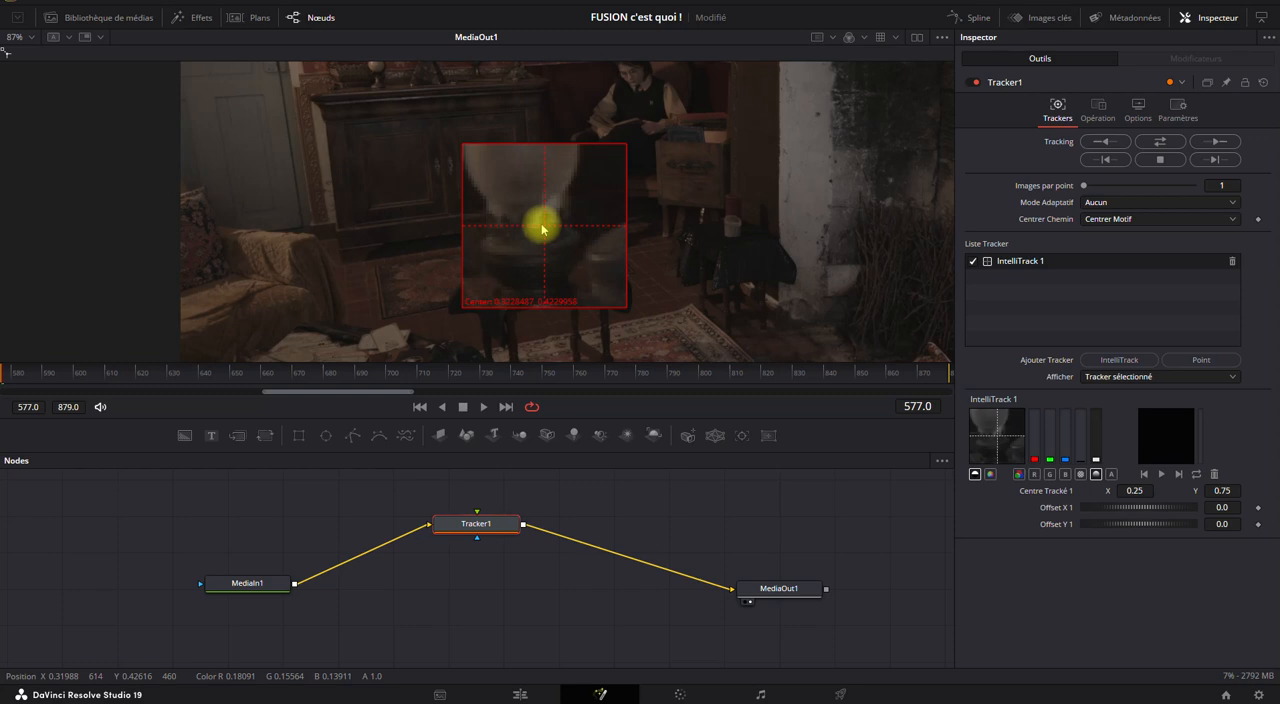
left_click_drag(543, 229, 543, 227)
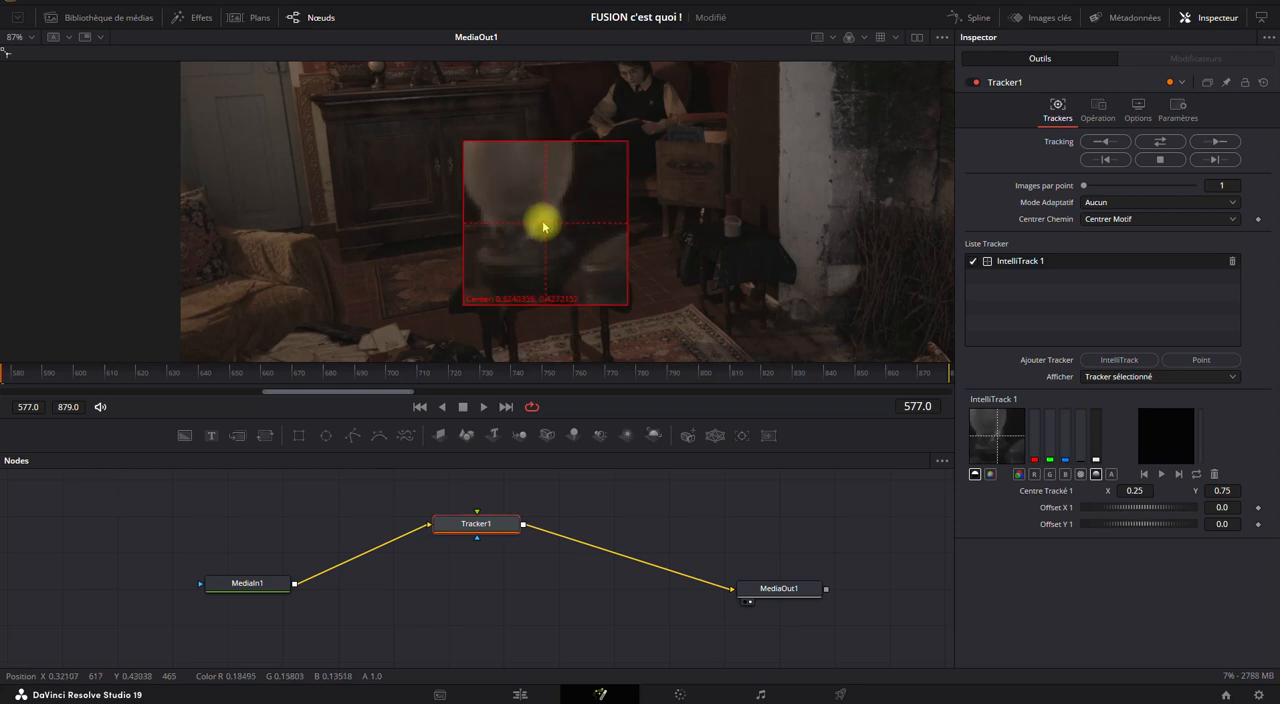
left_click_drag(545, 227, 543, 227)
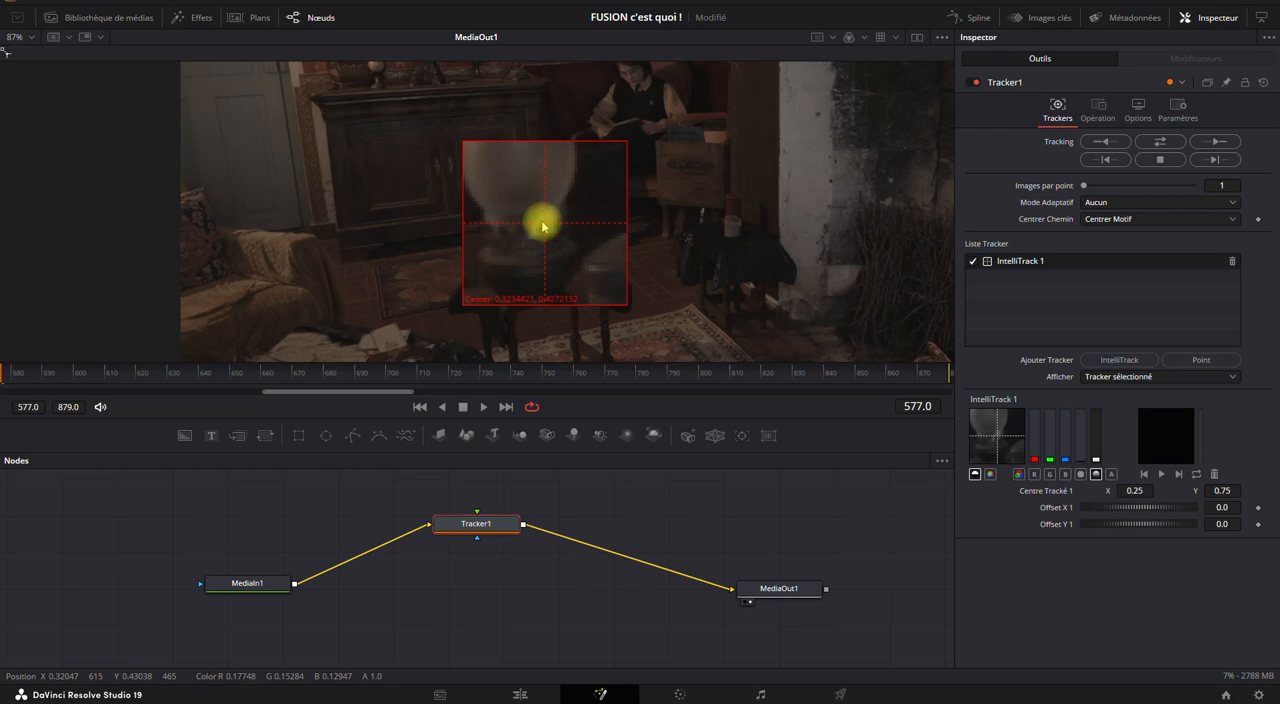
left_click_drag(543, 227, 545, 228)
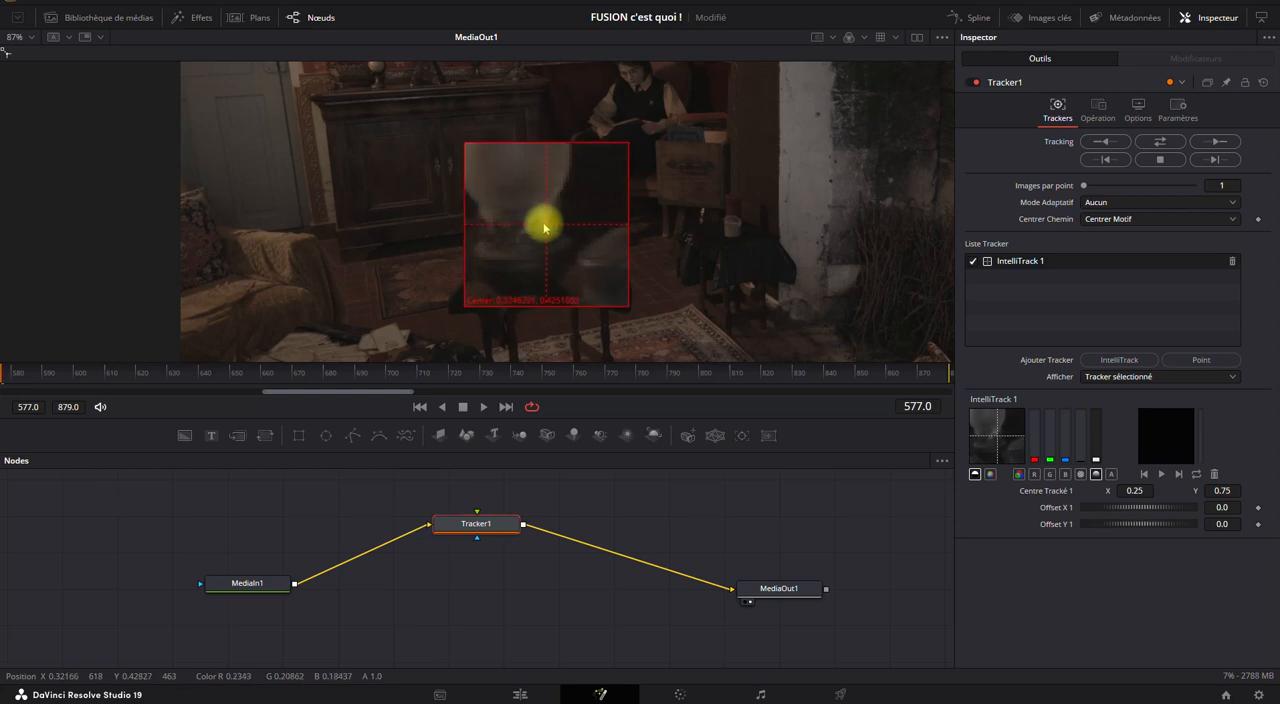
Try the IntelliTrack 1 tracker on the seated figure, and return it to the base of the lamp's glass chimney.
left_click_drag(544, 227, 649, 108)
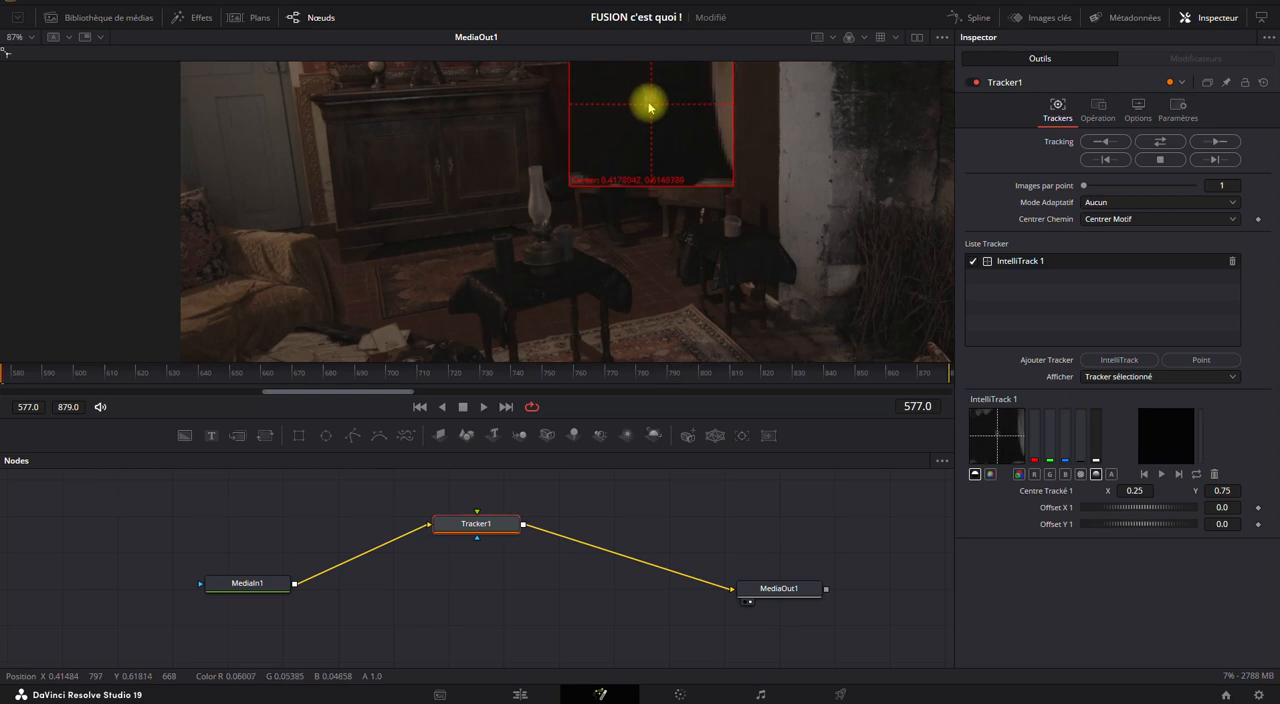
left_click_drag(650, 107, 648, 109)
left_click_drag(650, 107, 543, 228)
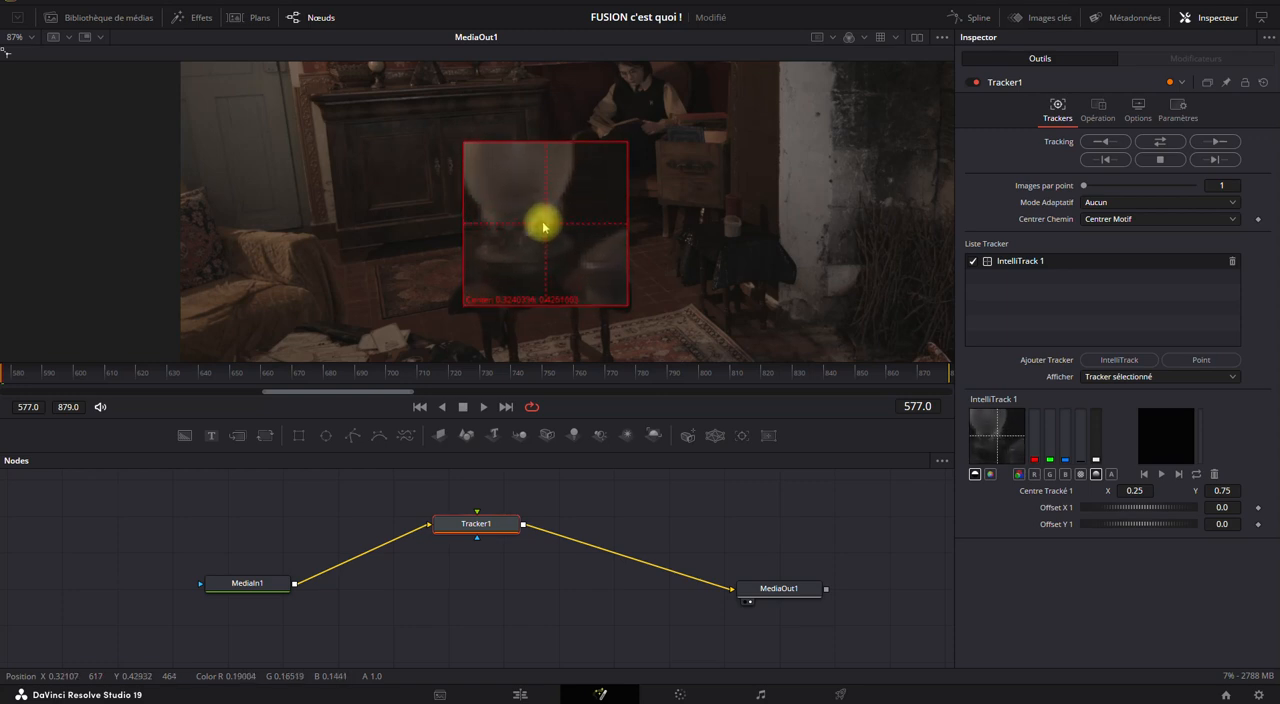
left_click_drag(543, 228, 543, 228)
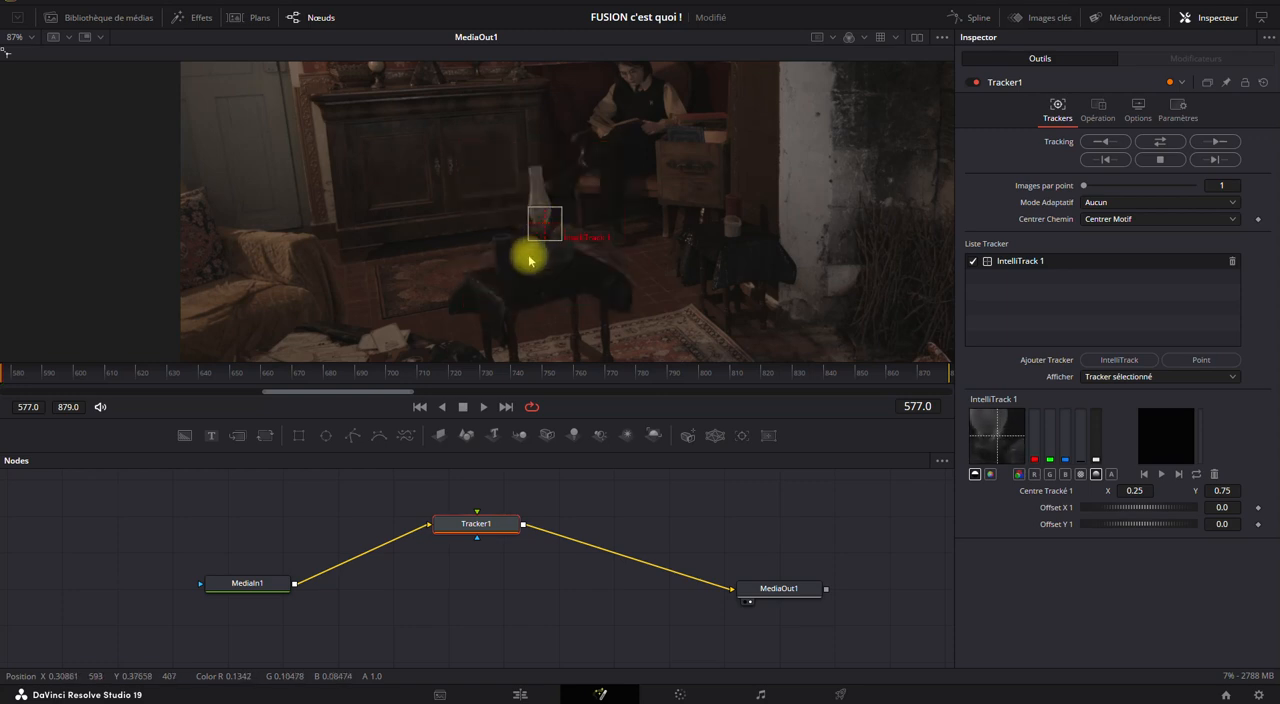
Replace IntelliTrack 1 with a Point tracker and place it on the base of the lamp's glass chimney, at about X 0.32, Y 0.42.
scroll(541, 235, "up", 5)
scroll(541, 235, "up", 4)
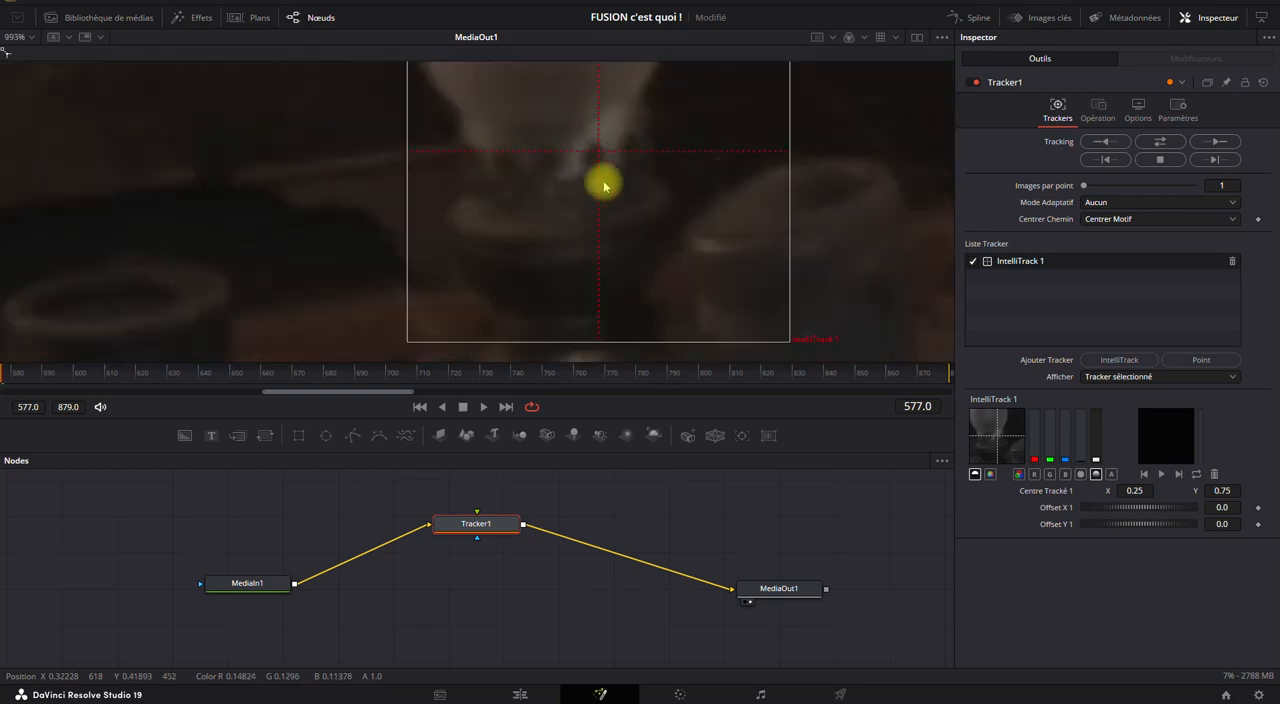
left_click_drag(604, 152, 634, 257)
scroll(596, 155, "down", 5)
scroll(600, 160, "down", 4)
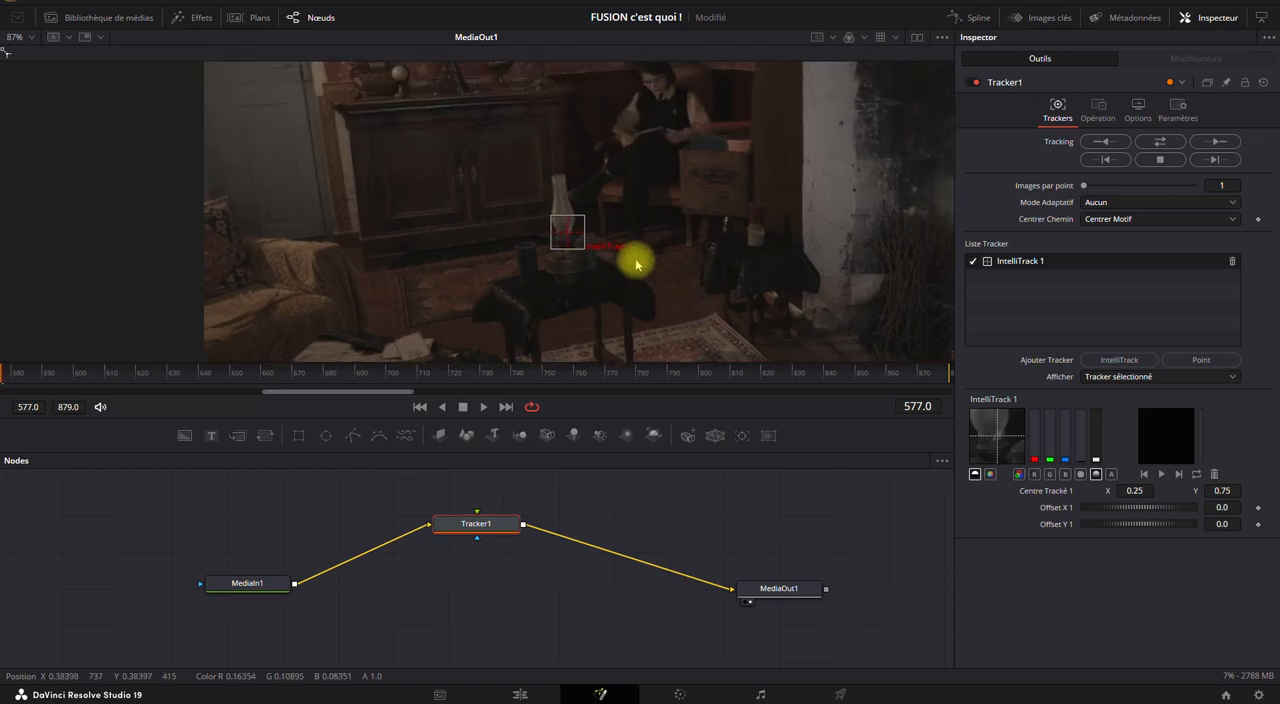
left_click(1193, 362)
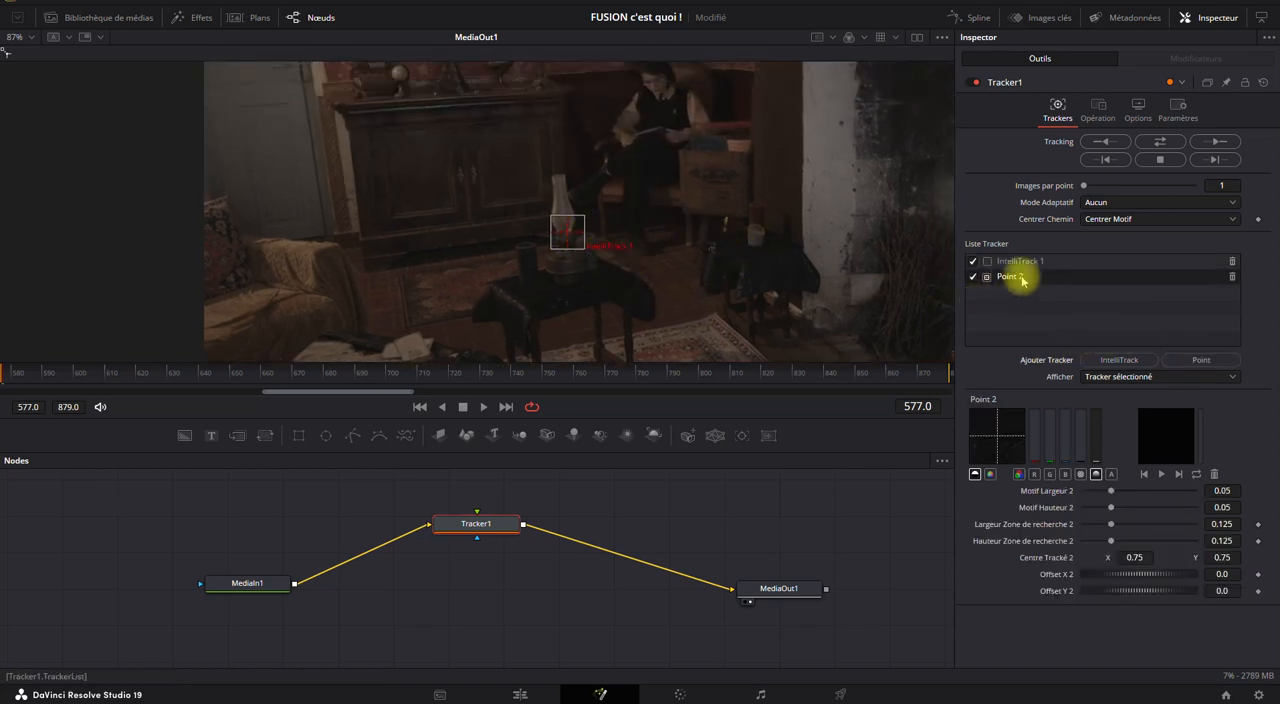
left_click(1233, 262)
scroll(583, 140, "down", 4)
left_click_drag(735, 145, 678, 199)
left_click_drag(743, 135, 500, 229)
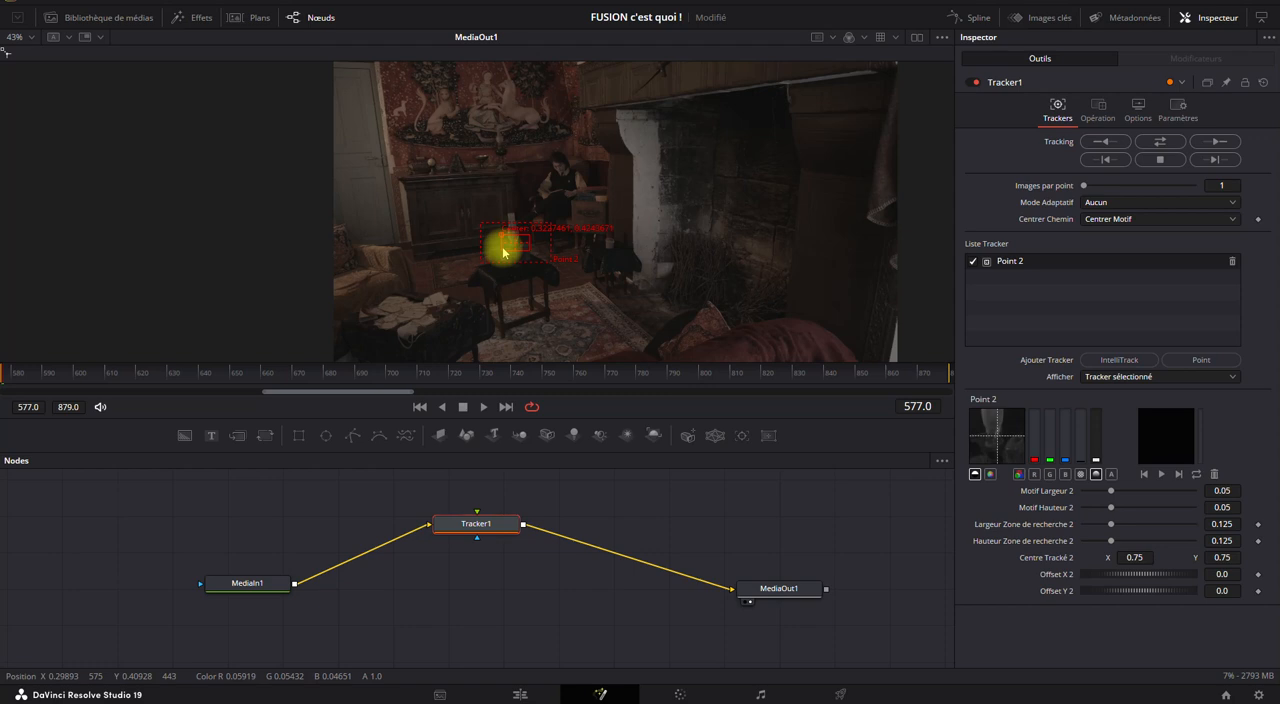
Enlarge the Point tracker's search area to about 0.32 by 0.26 and shrink its pattern to about 0.02 by 0.02.
scroll(504, 255, "up", 3)
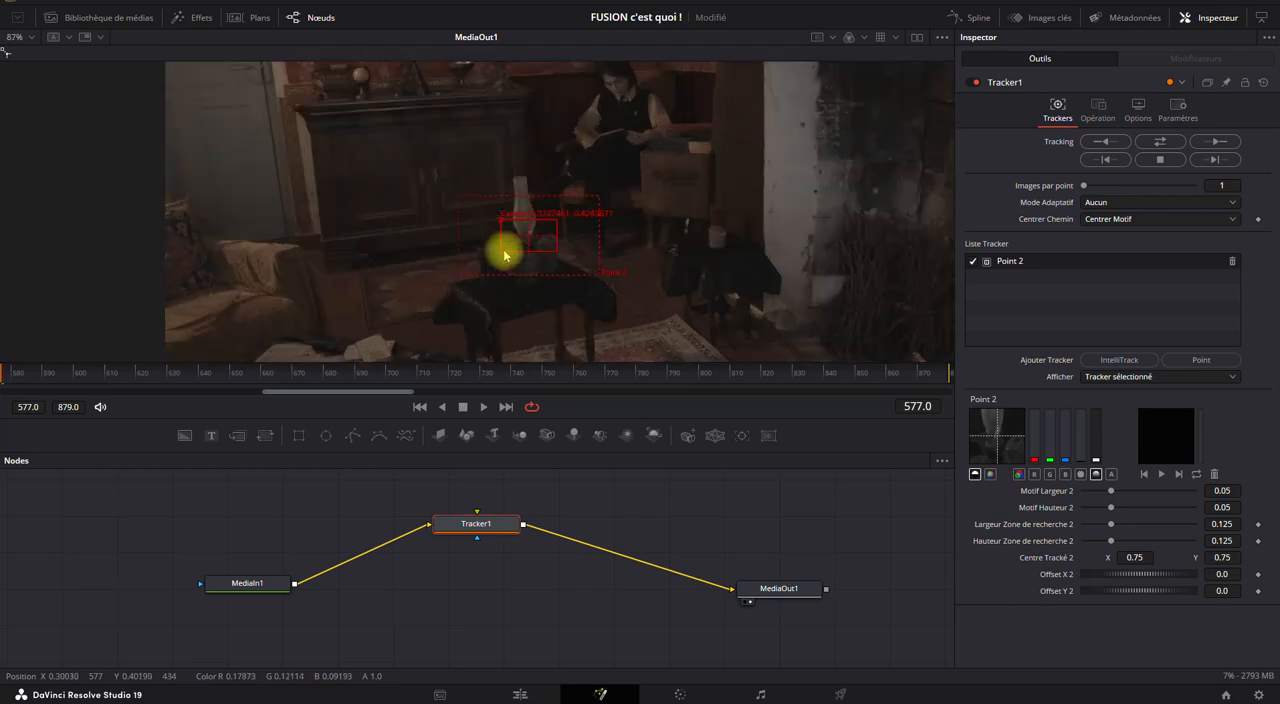
scroll(504, 255, "up", 2)
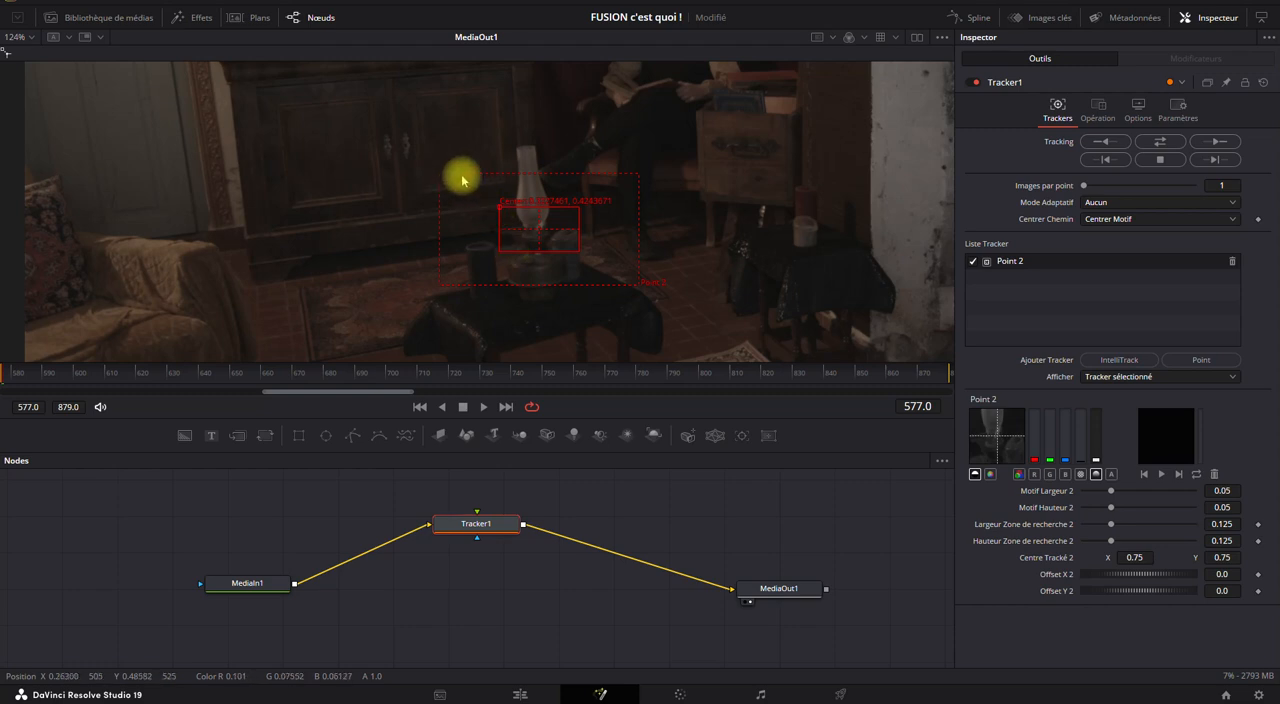
left_click_drag(634, 177, 797, 114)
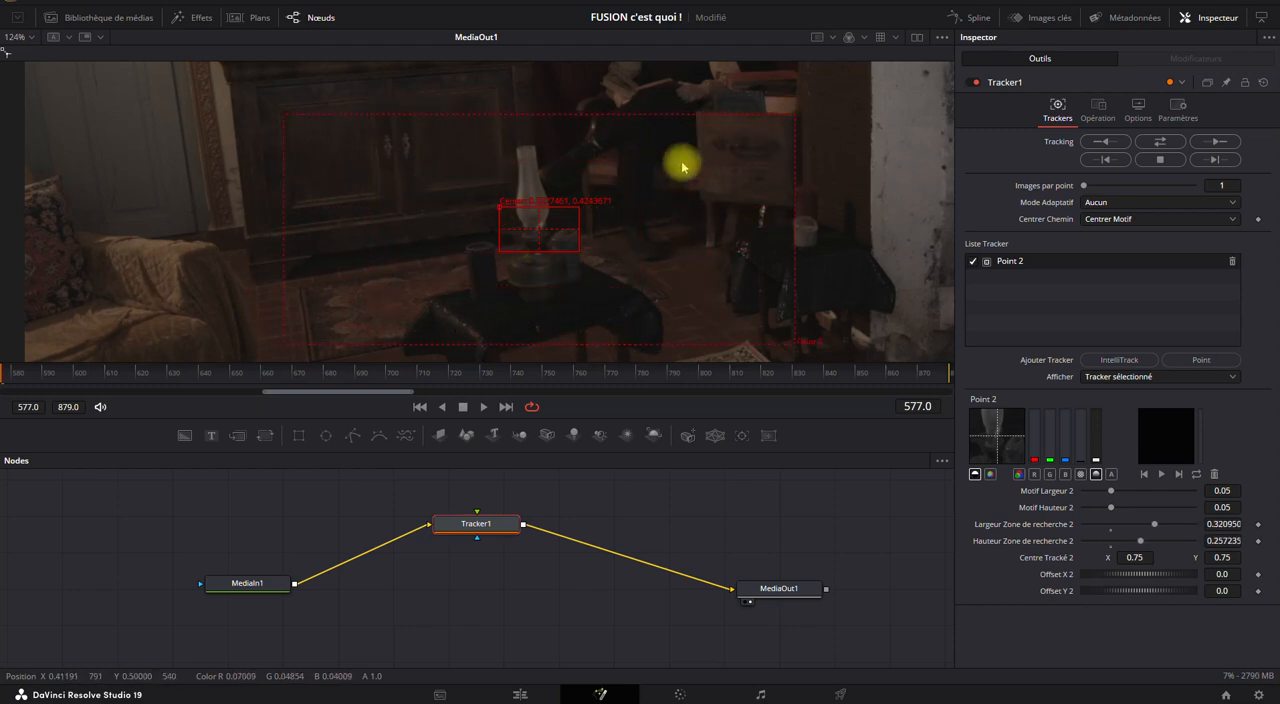
scroll(683, 166, "down", 2)
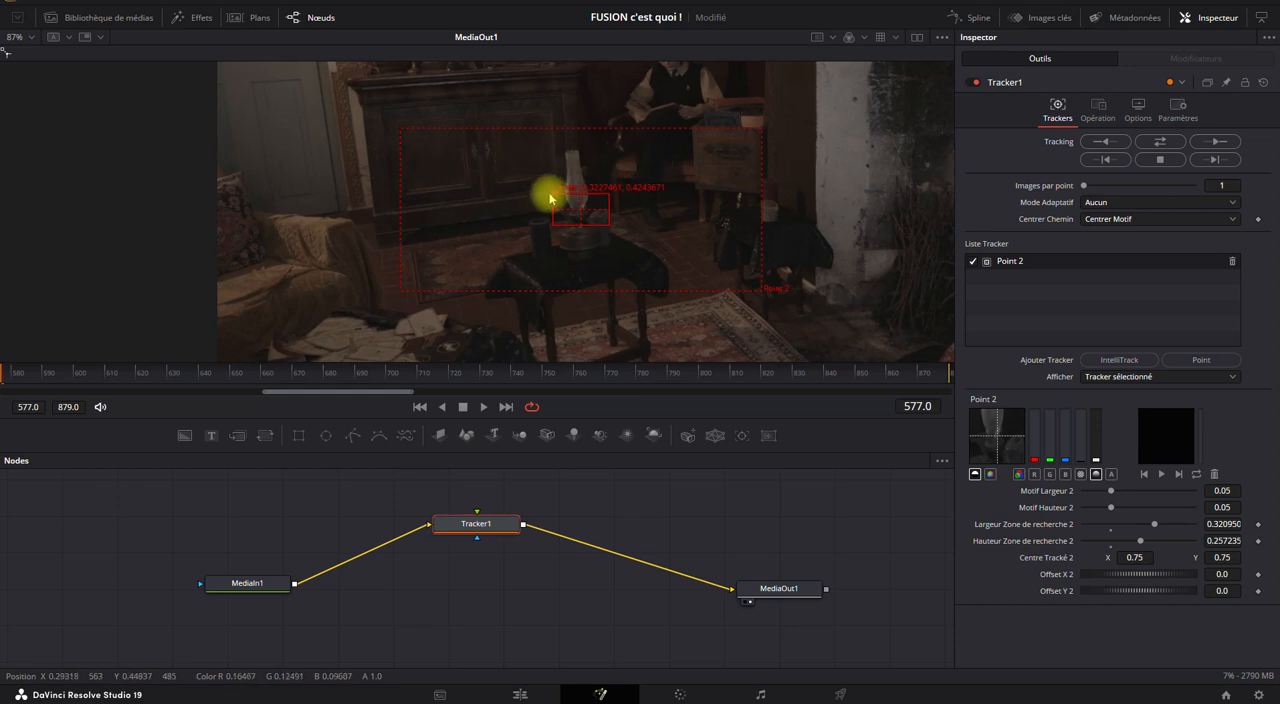
left_click_drag(551, 200, 553, 196)
left_click_drag(609, 227, 594, 222)
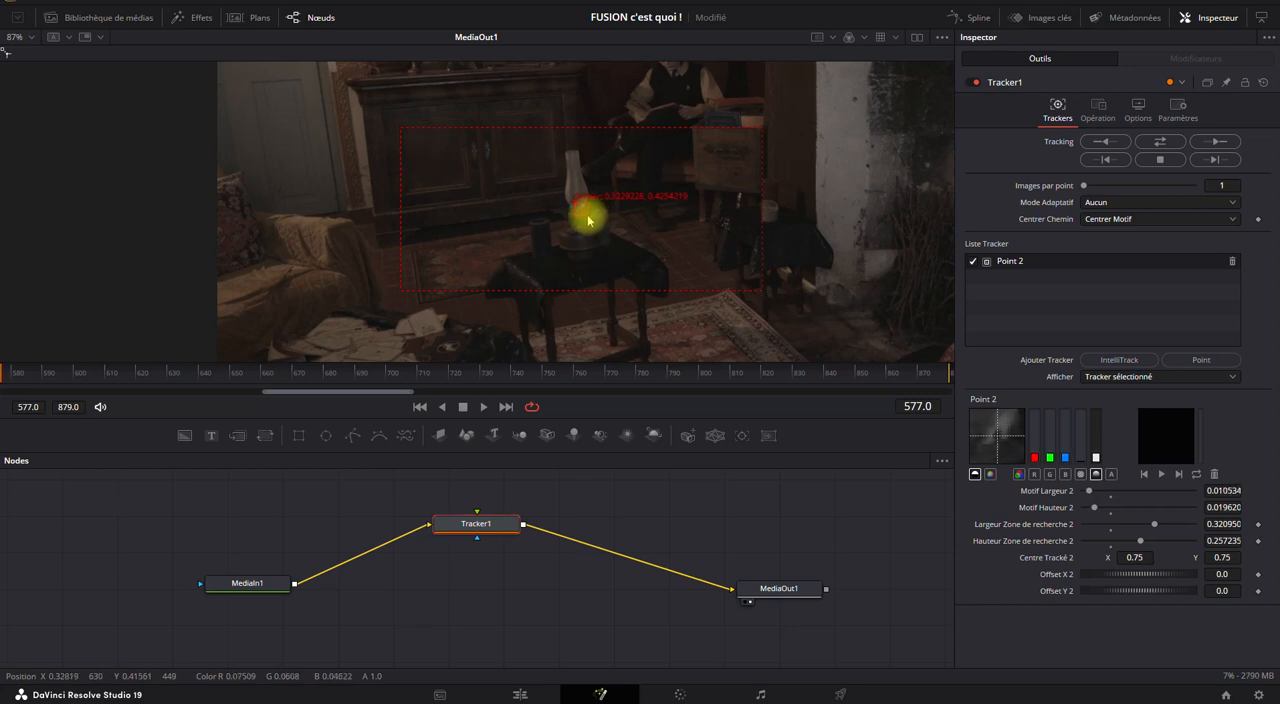
left_click_drag(588, 219, 594, 220)
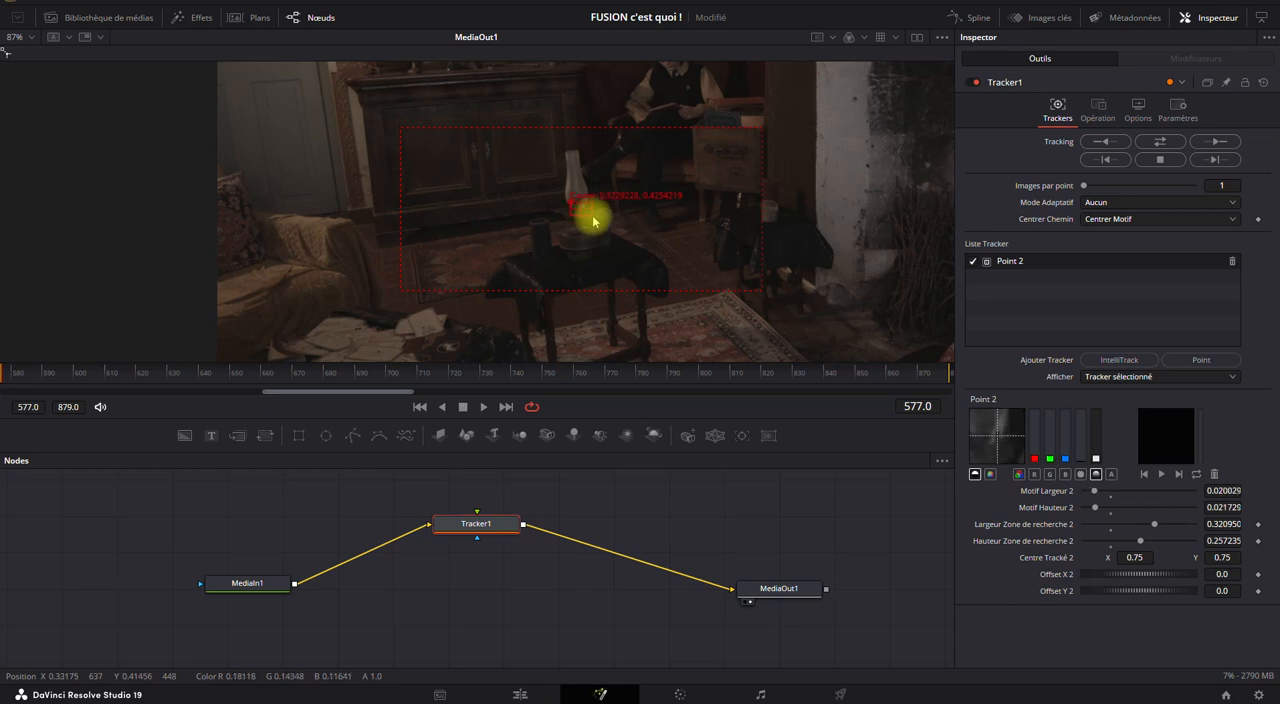
Replace the Point tracker with an IntelliTrack tracker and position it on the base of the lamp's glass chimney at frame 742.
left_click(1118, 362)
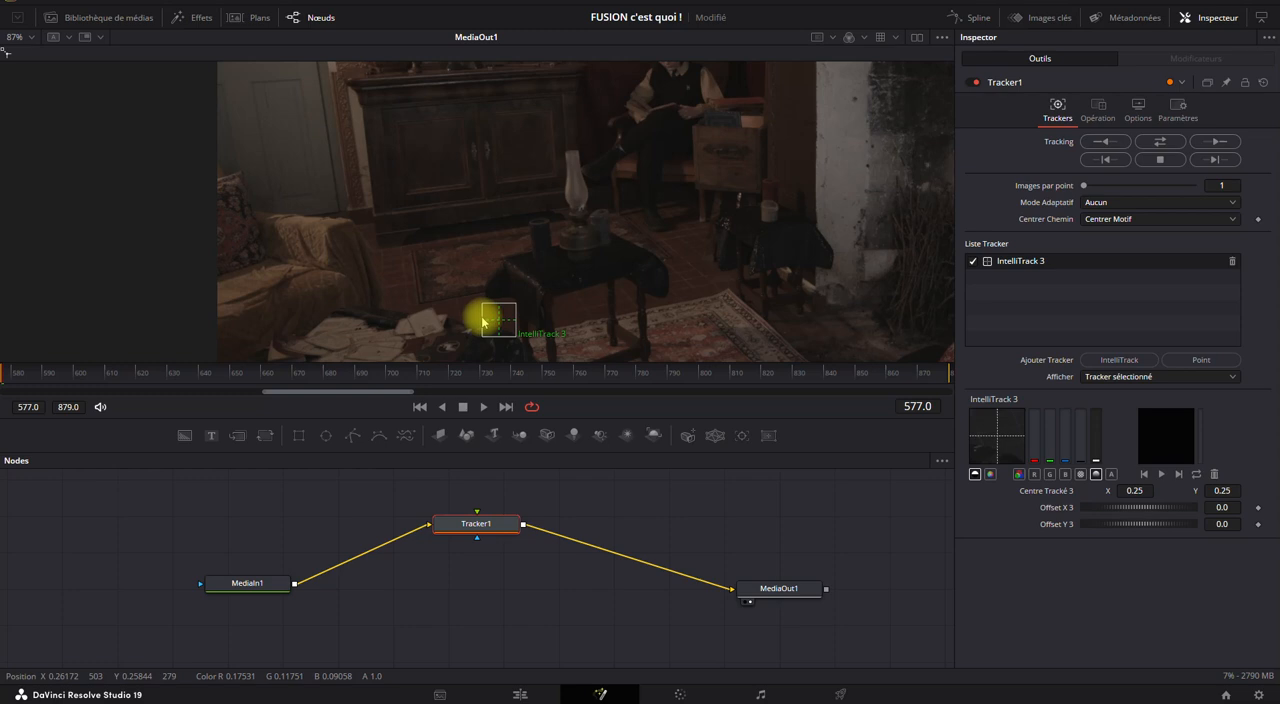
left_click_drag(497, 315, 581, 208)
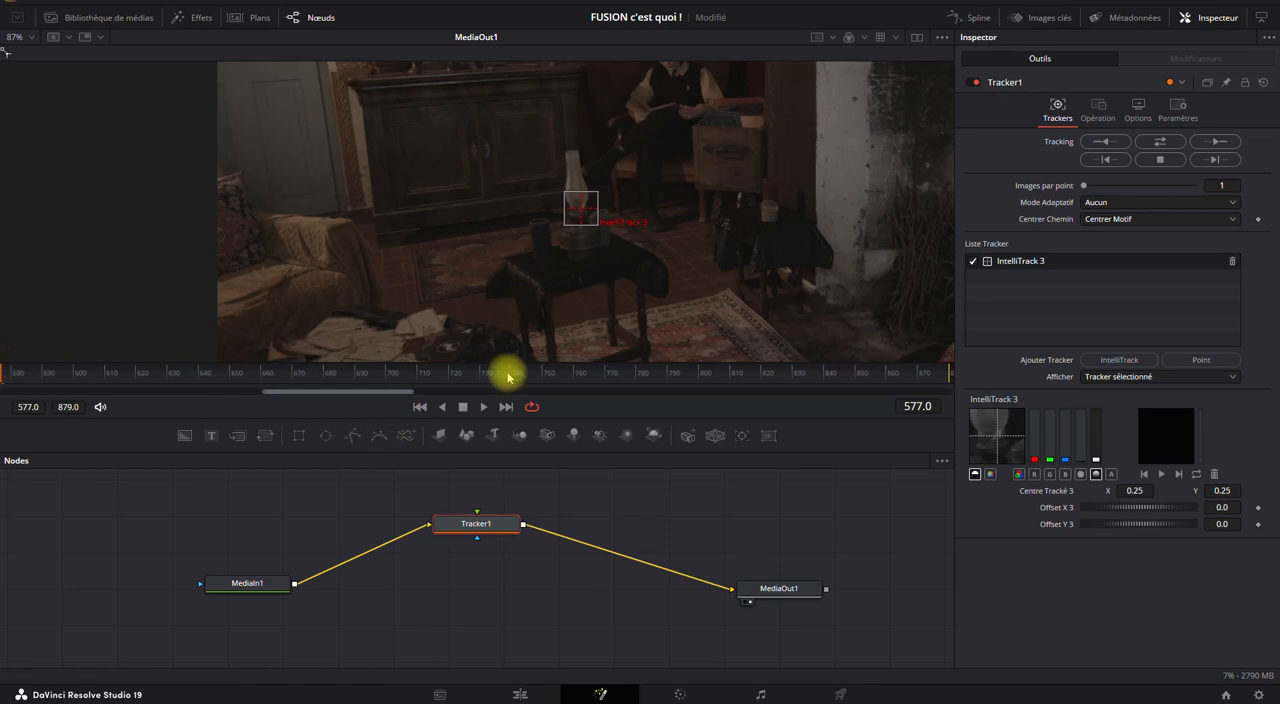
left_click(519, 374)
left_click_drag(580, 206, 671, 206)
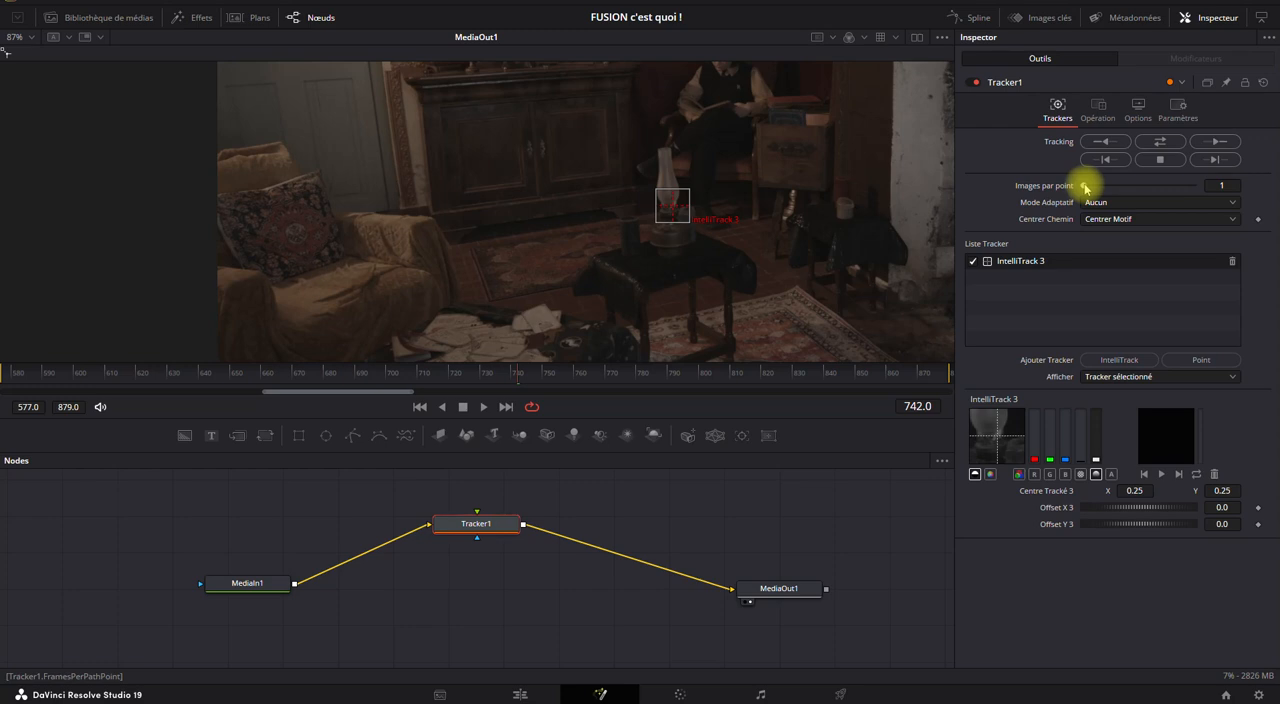
Set Tracker1's adaptive mode to Meilleure correspondance, with 1 frame per path point.
mouse_move(1085, 187)
left_mouse_down()
mouse_move(1143, 189)
mouse_move(1020, 177)
mouse_move(1051, 194)
mouse_move(1087, 190)
left_mouse_up()
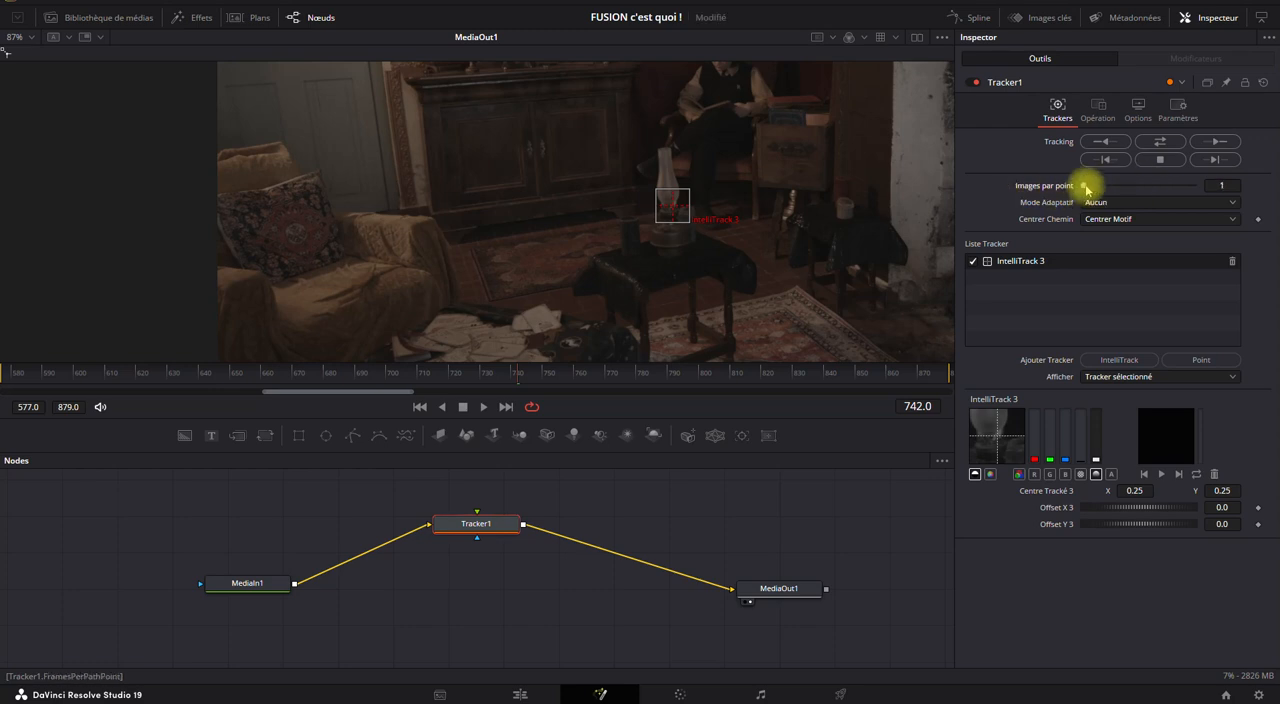
left_click(1096, 207)
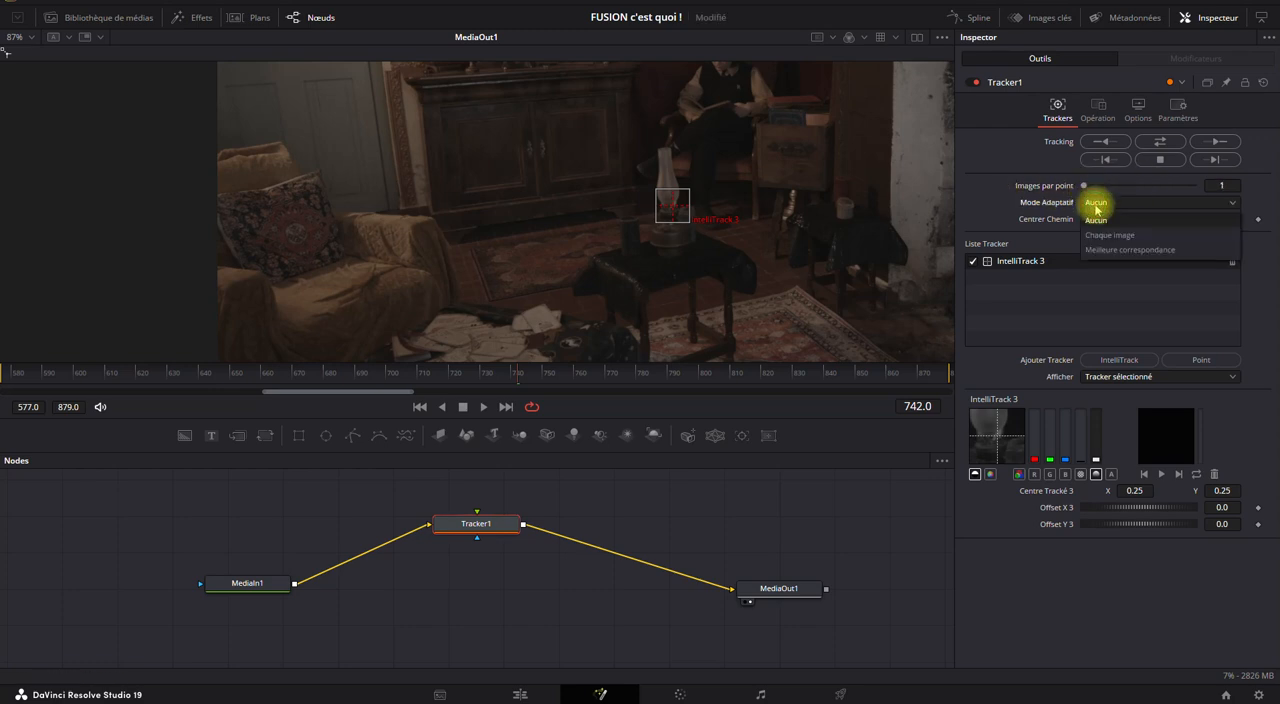
left_click(1100, 250)
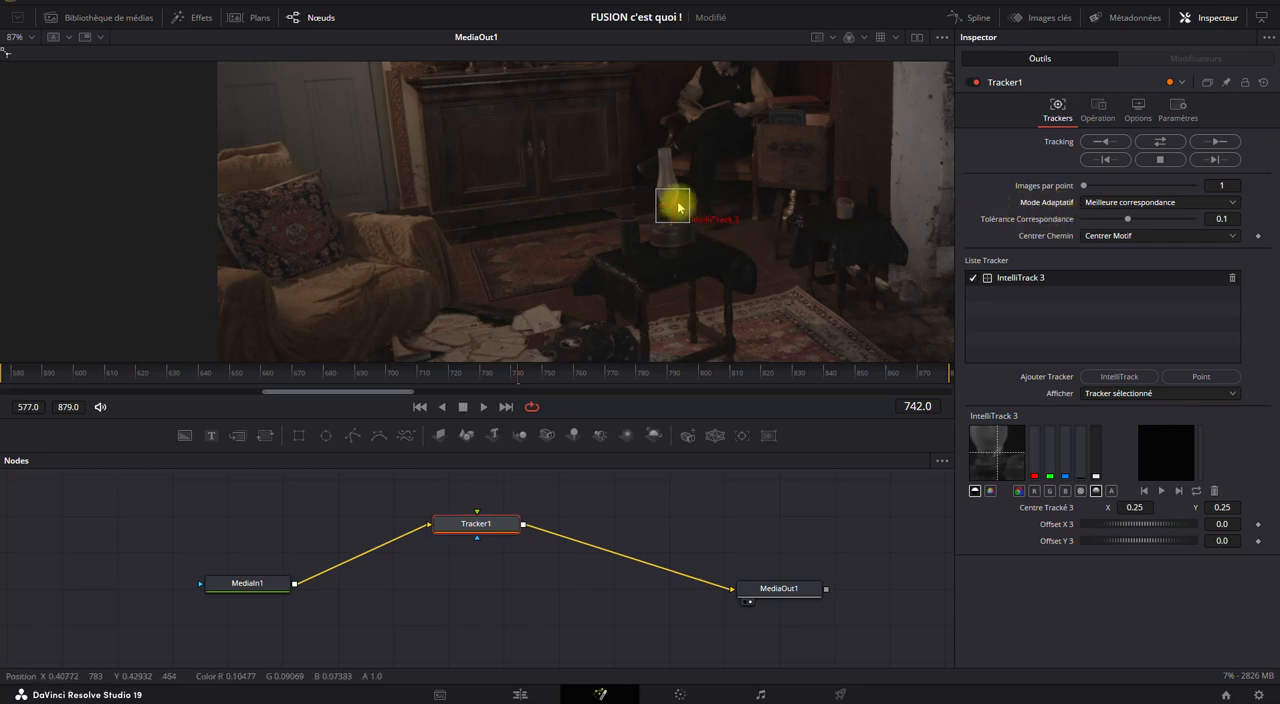
Fine-tune IntelliTrack 3 on the lamp, keep the path centre at Centrer Motif, and track in both directions from frame 742.
left_click_drag(677, 207, 673, 211)
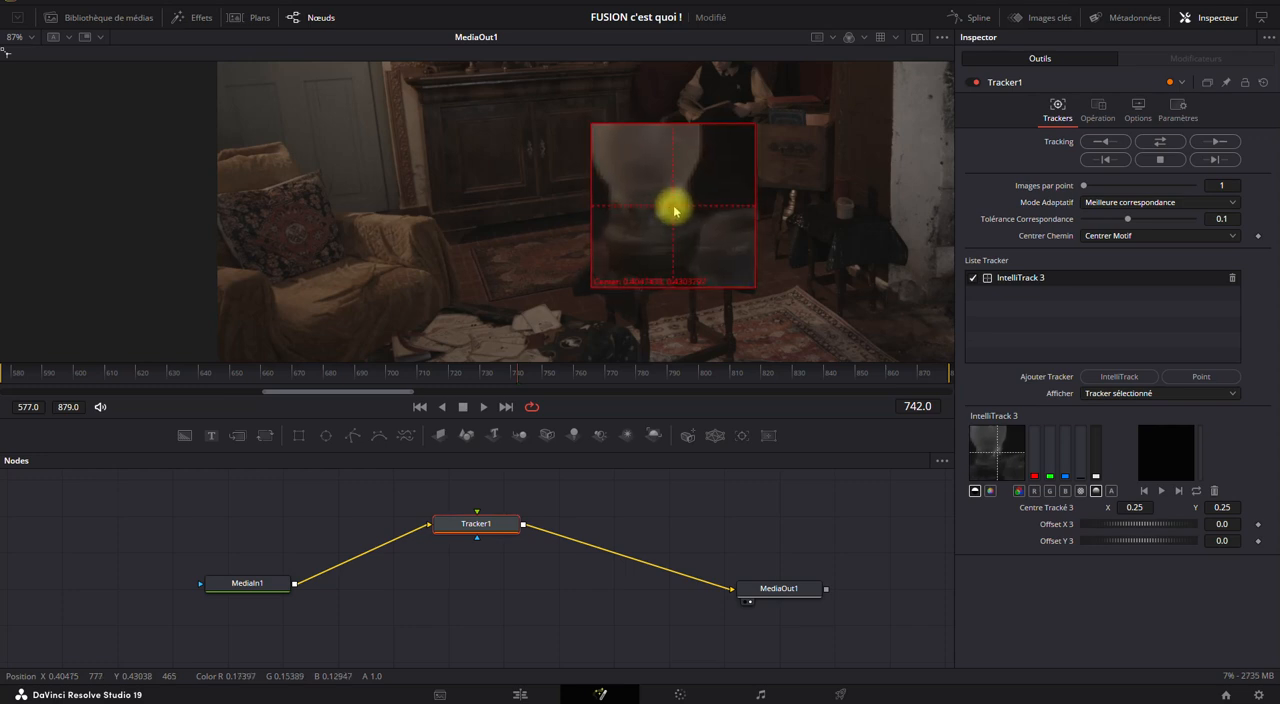
left_click_drag(674, 210, 674, 210)
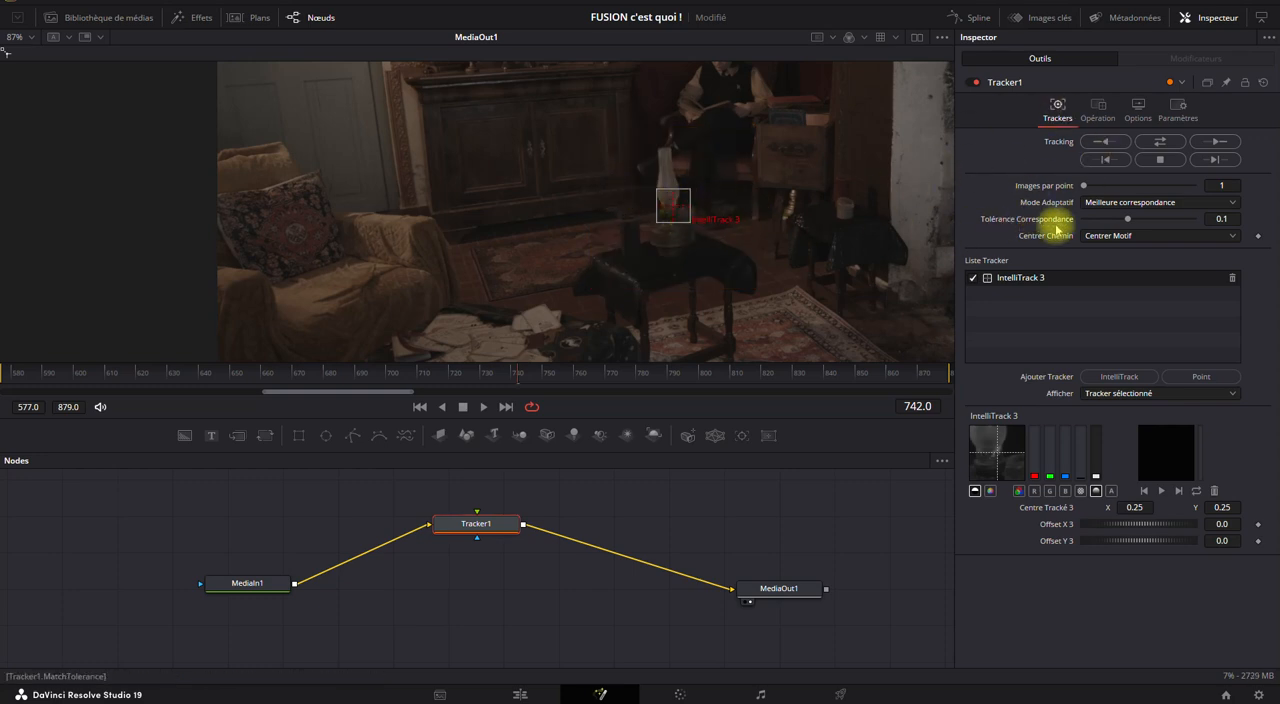
left_click(1112, 237)
left_click(1093, 253)
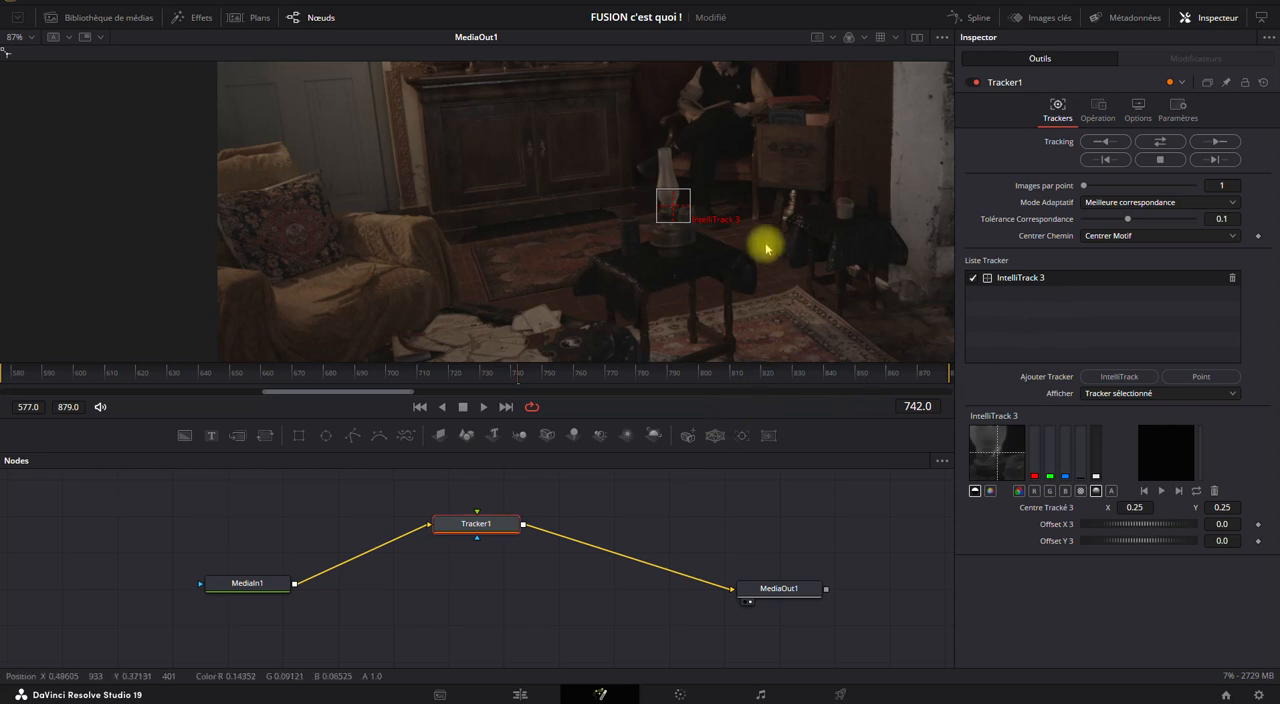
left_click(1153, 145)
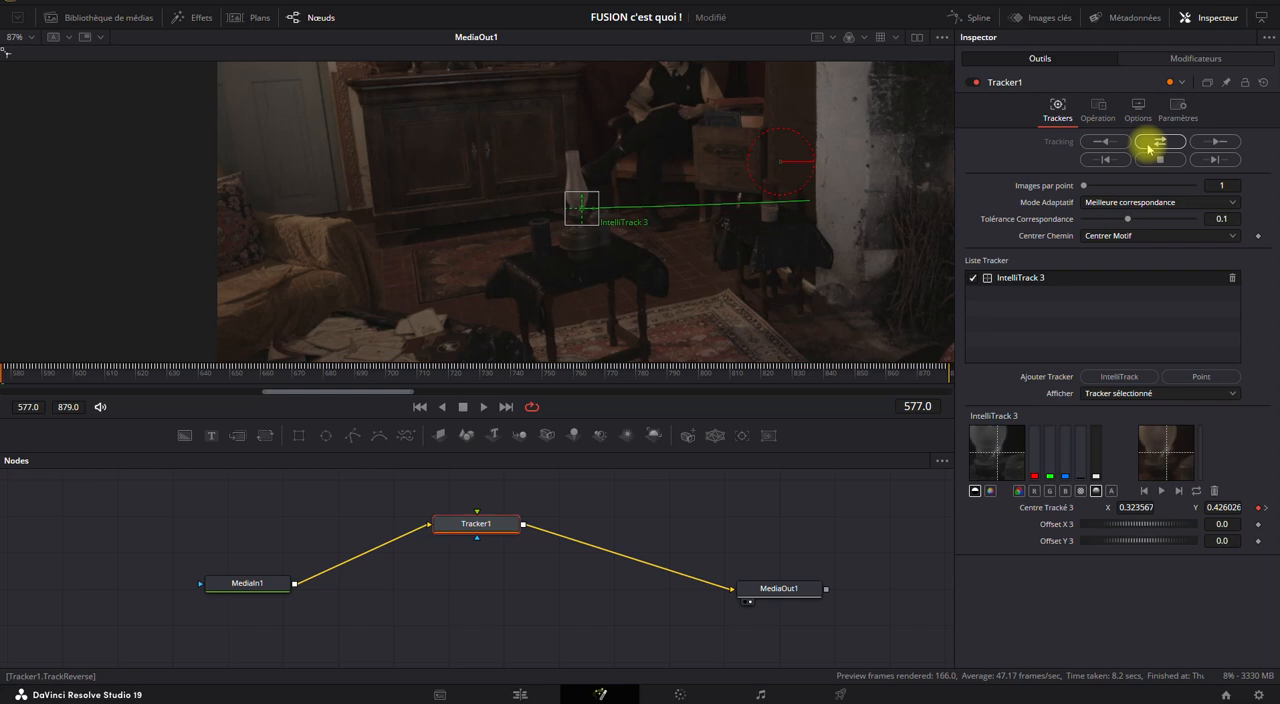
left_click_drag(63, 375, 474, 377)
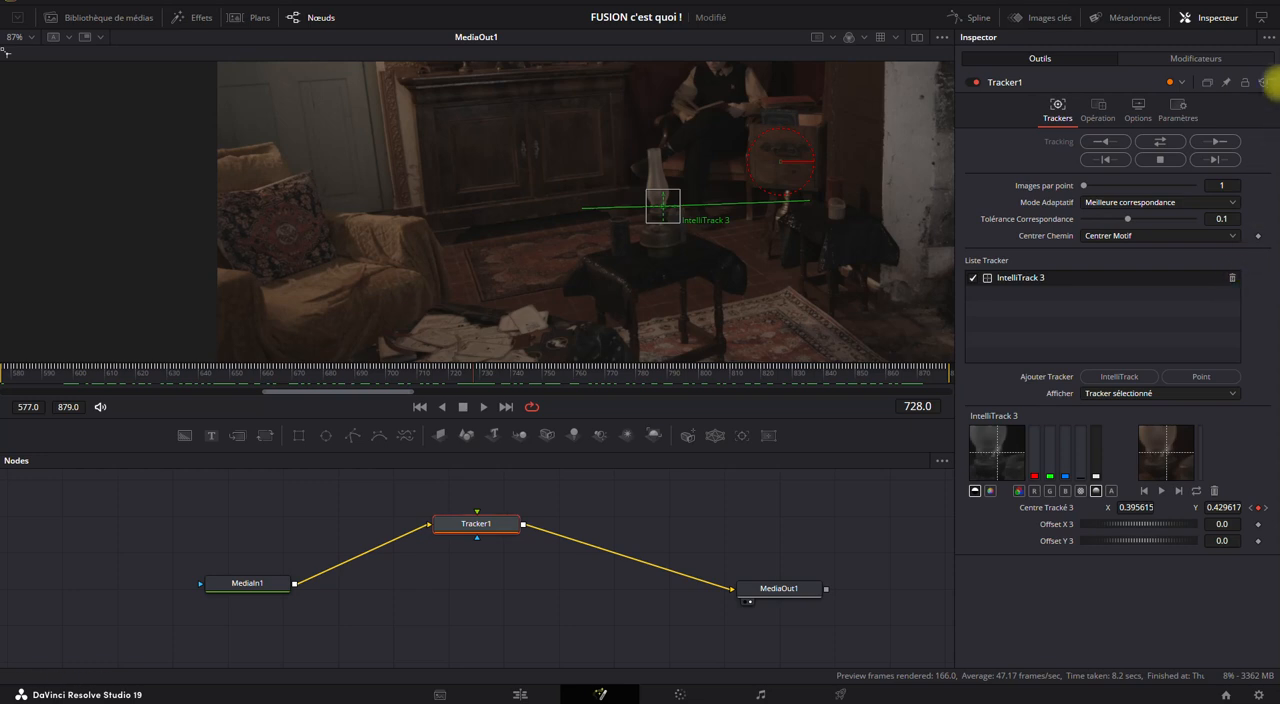
Reset Tracker1's settings and replace IntelliTrack 3 with a new IntelliTrack tracker.
left_click(1264, 84)
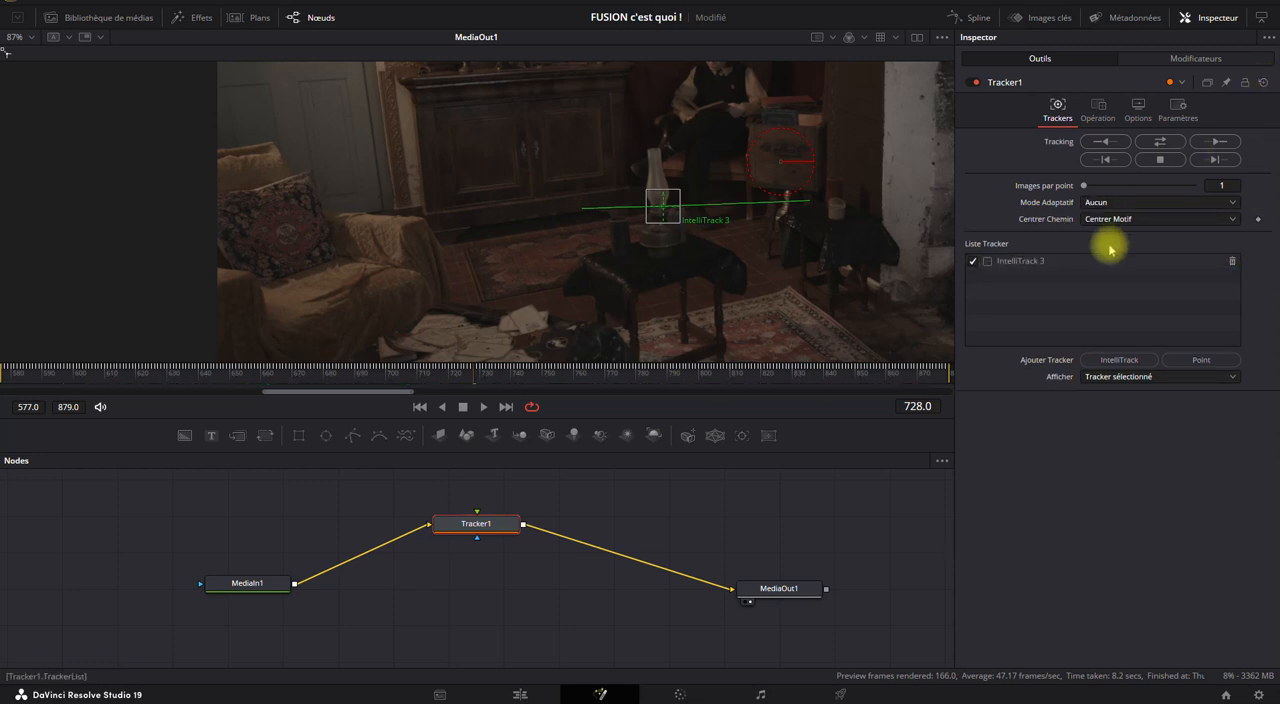
left_click(1036, 266)
left_click(1119, 359)
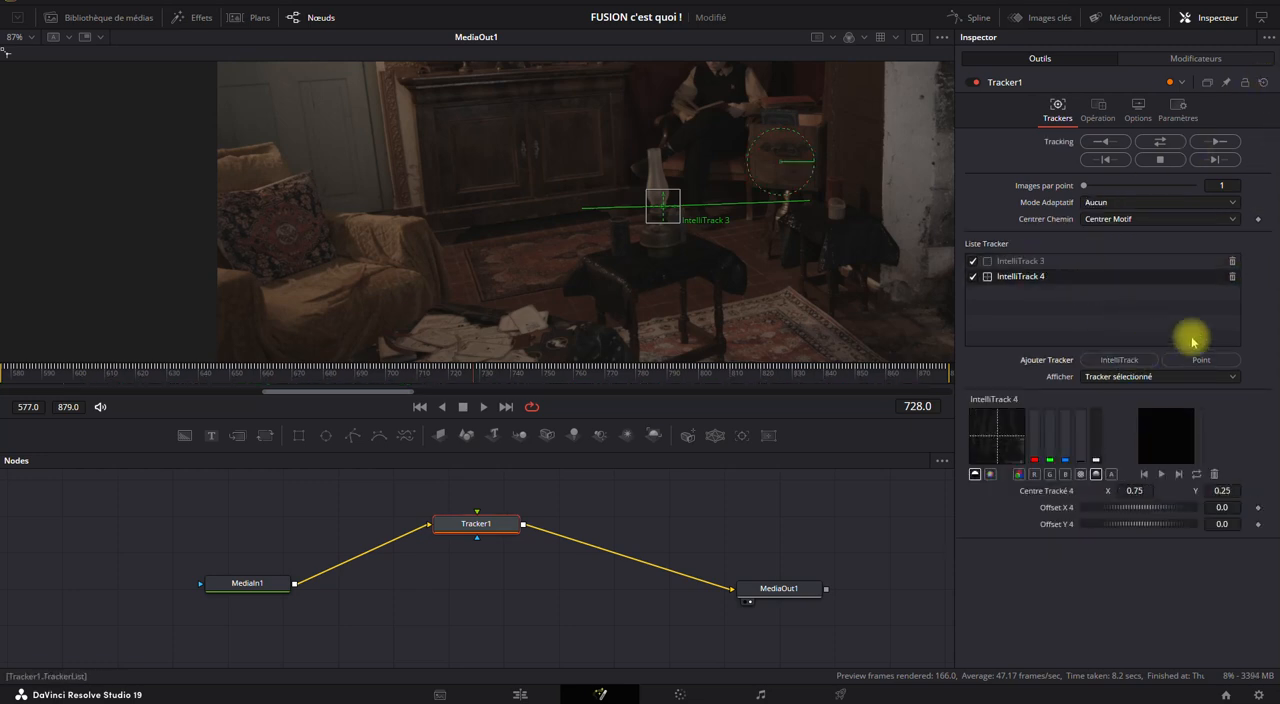
left_click(1232, 261)
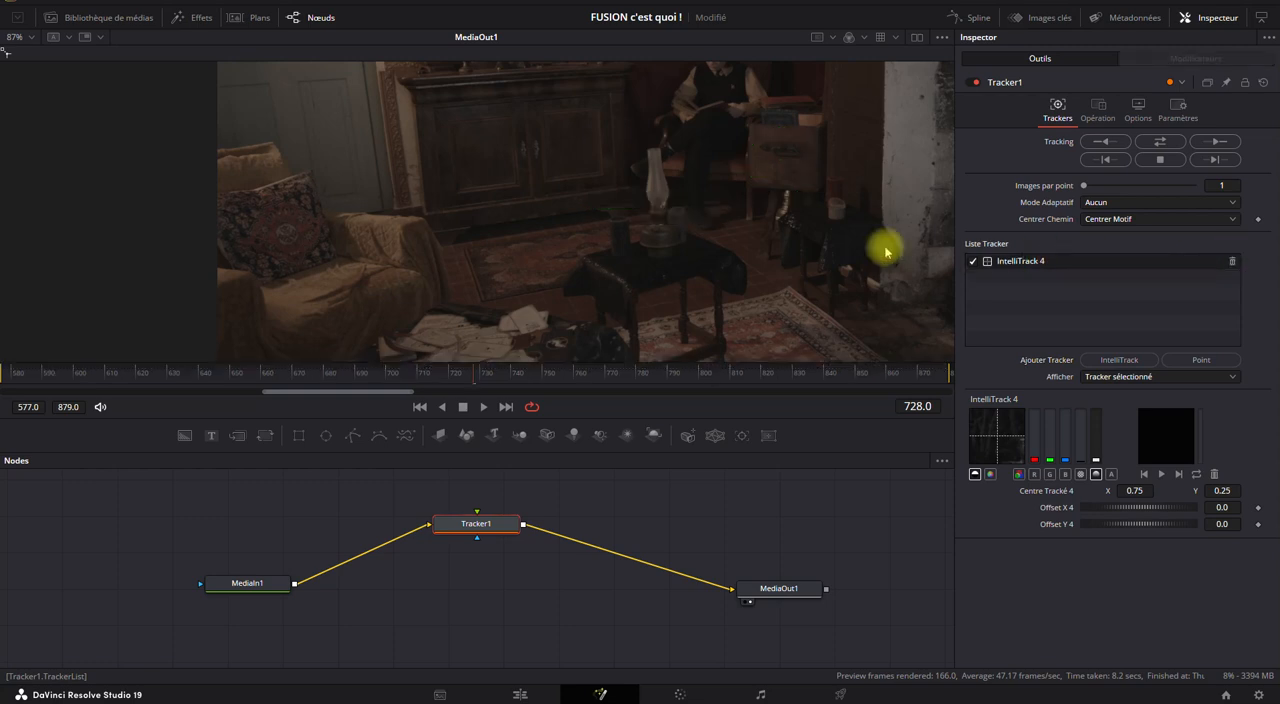
Place IntelliTrack 4 at frame 728 where the lamp's glass chimney meets its burner, and fine-tune its position.
scroll(653, 207, "down", 3)
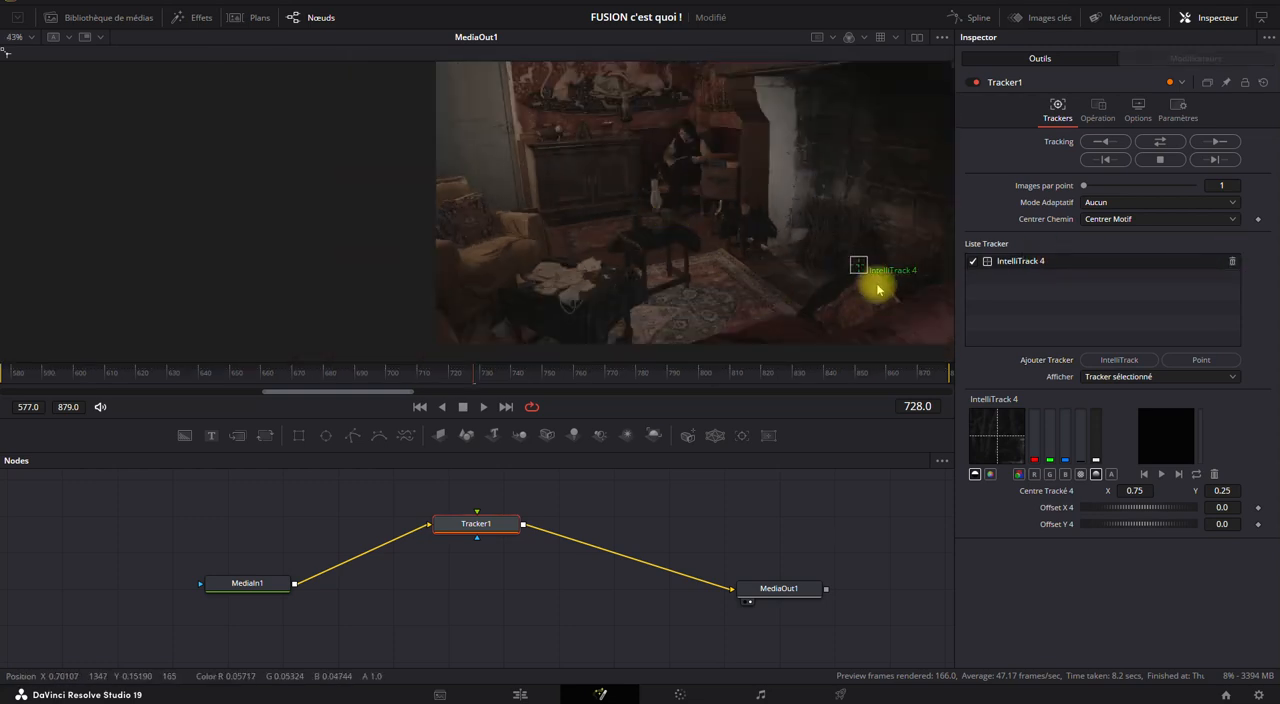
left_click_drag(858, 267, 655, 213)
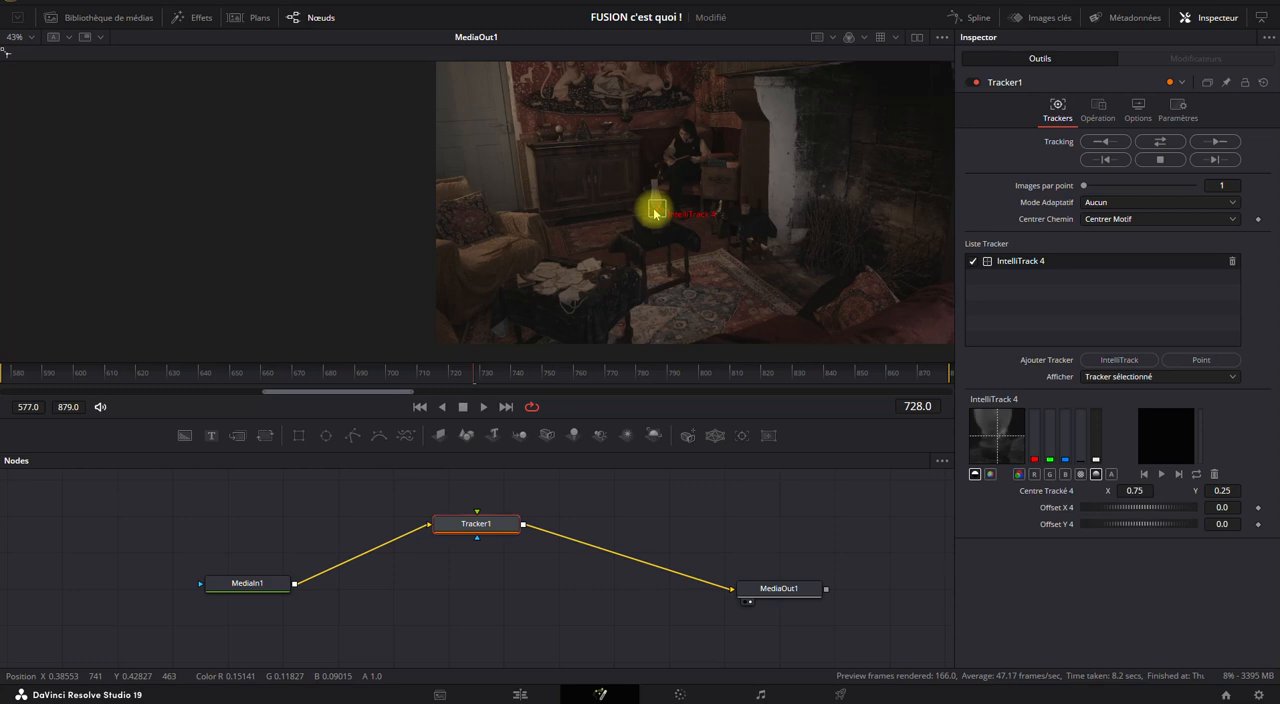
scroll(655, 211, "up", 10)
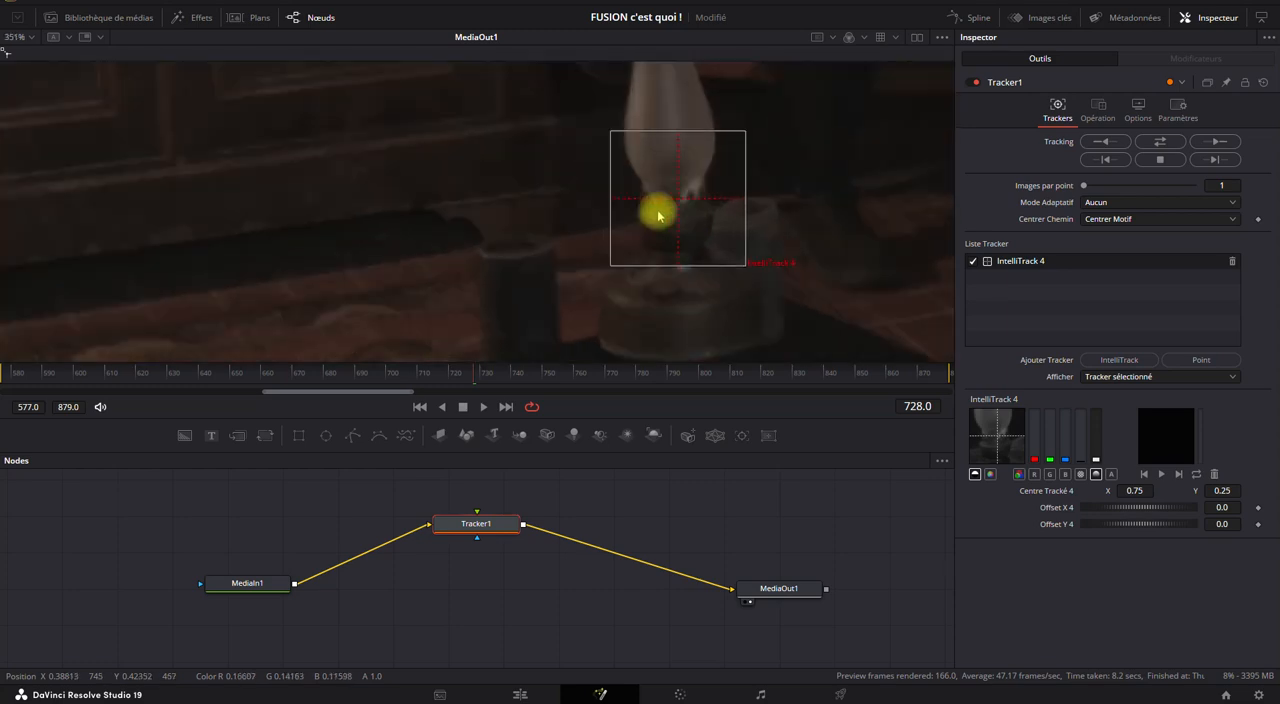
scroll(684, 203, "down", 3)
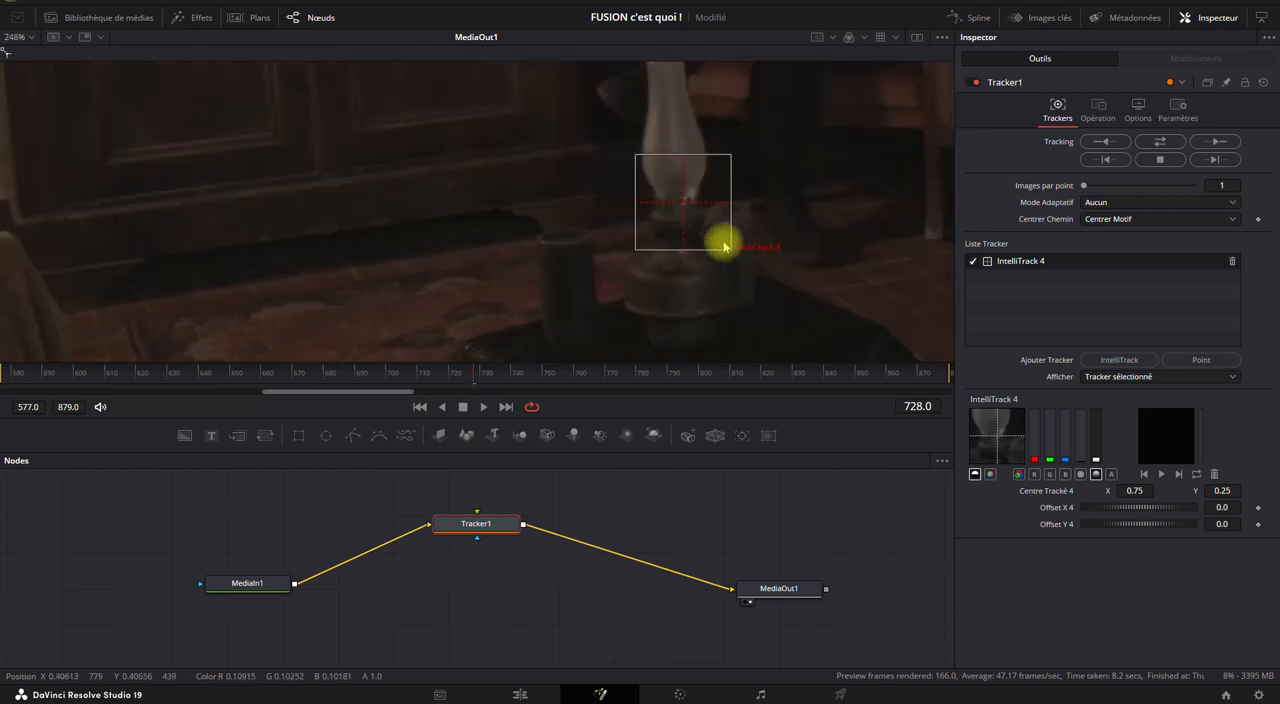
left_click_drag(680, 204, 684, 204)
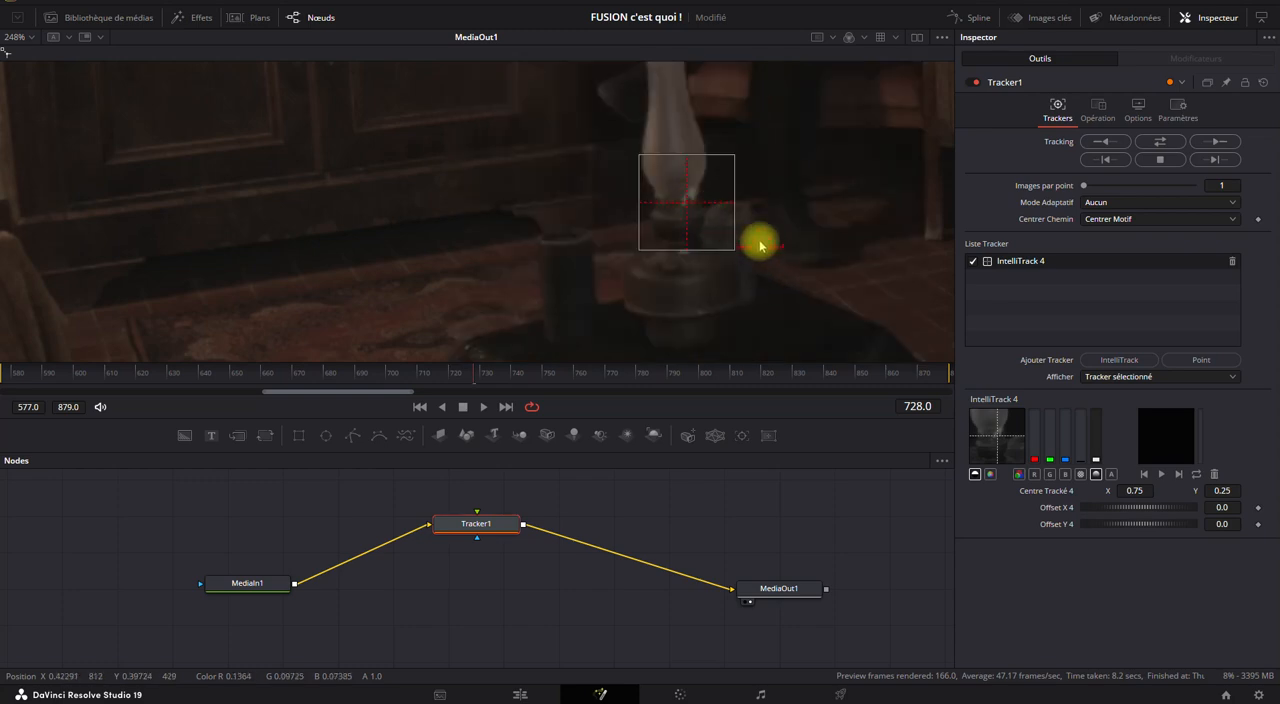
left_click_drag(735, 246, 759, 265)
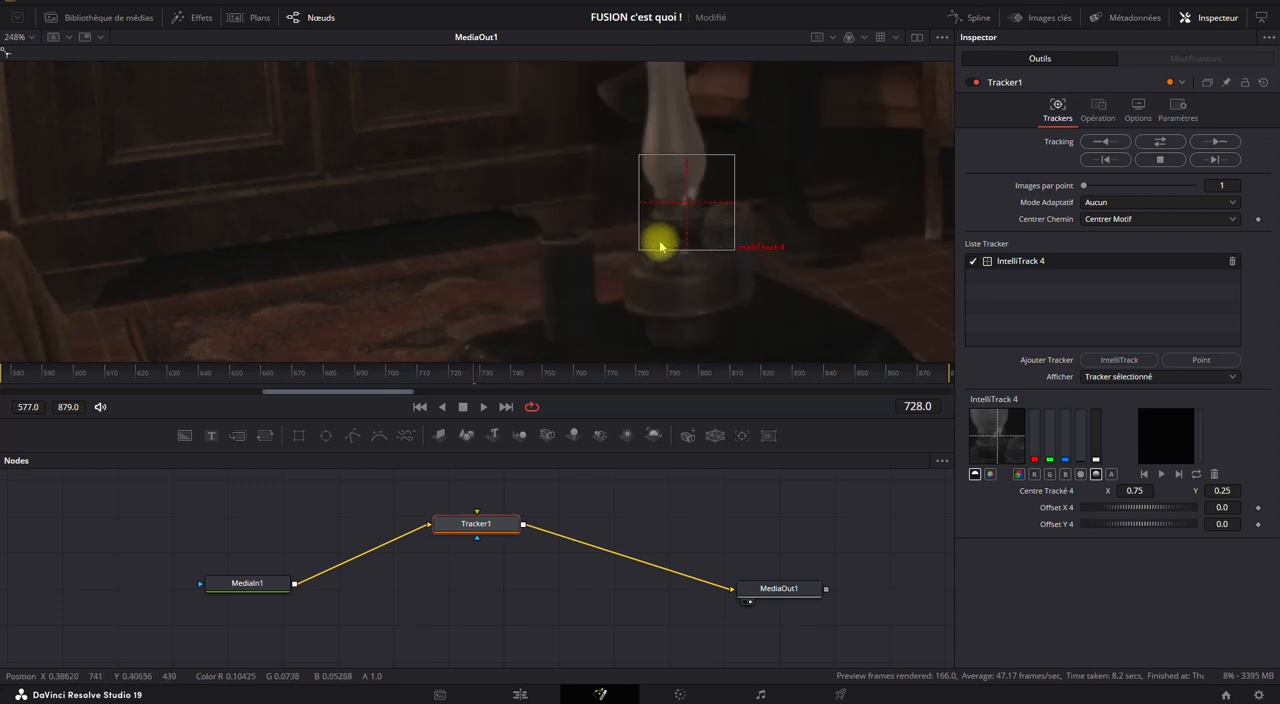
scroll(660, 238, "down", 6)
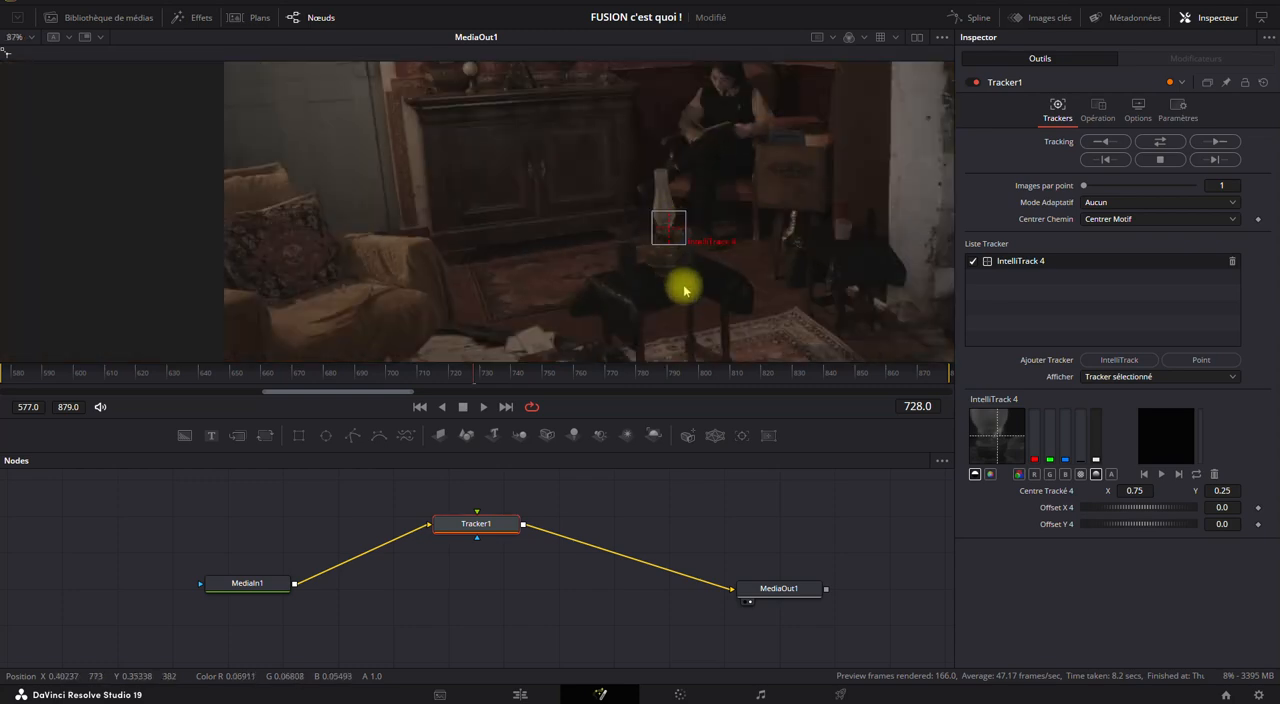
Undo a trial change of the tracker's X offset and set Tracker1's adaptive mode to Meilleure correspondance.
mouse_move(1100, 506)
left_mouse_down()
mouse_move(1145, 506)
mouse_move(1079, 508)
left_mouse_up()
key("ctrl+z")
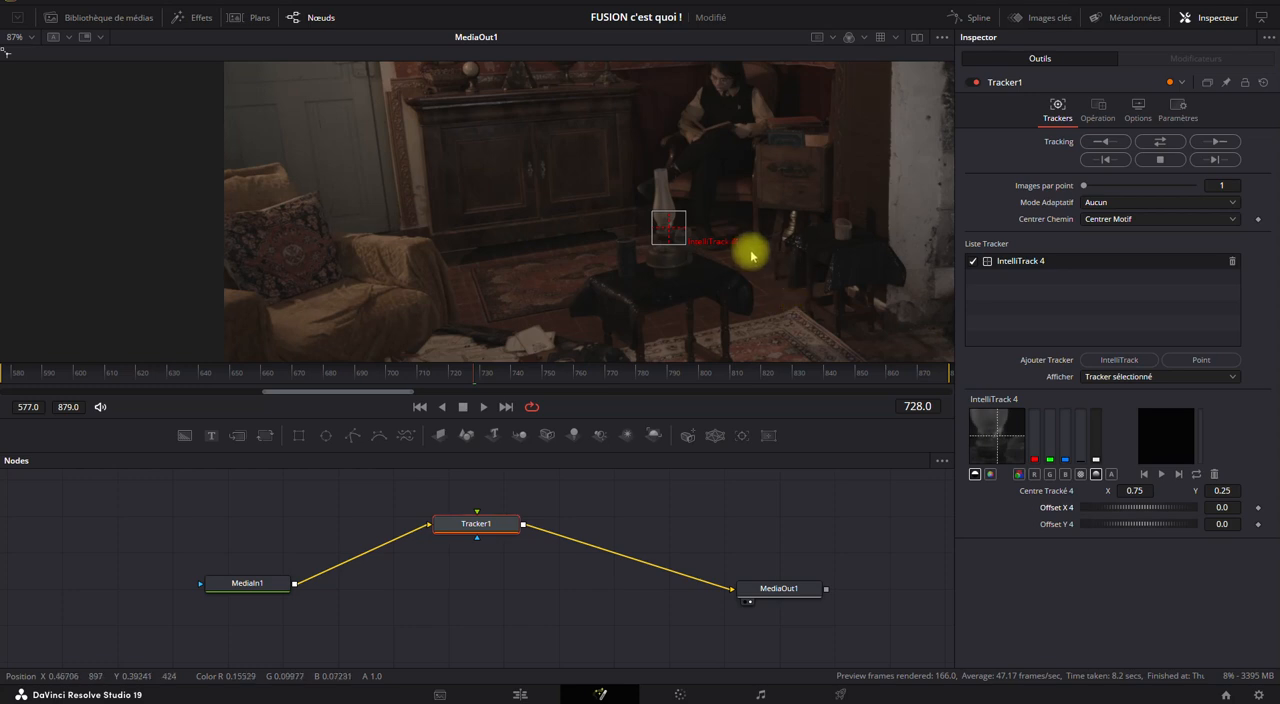
left_click(1097, 204)
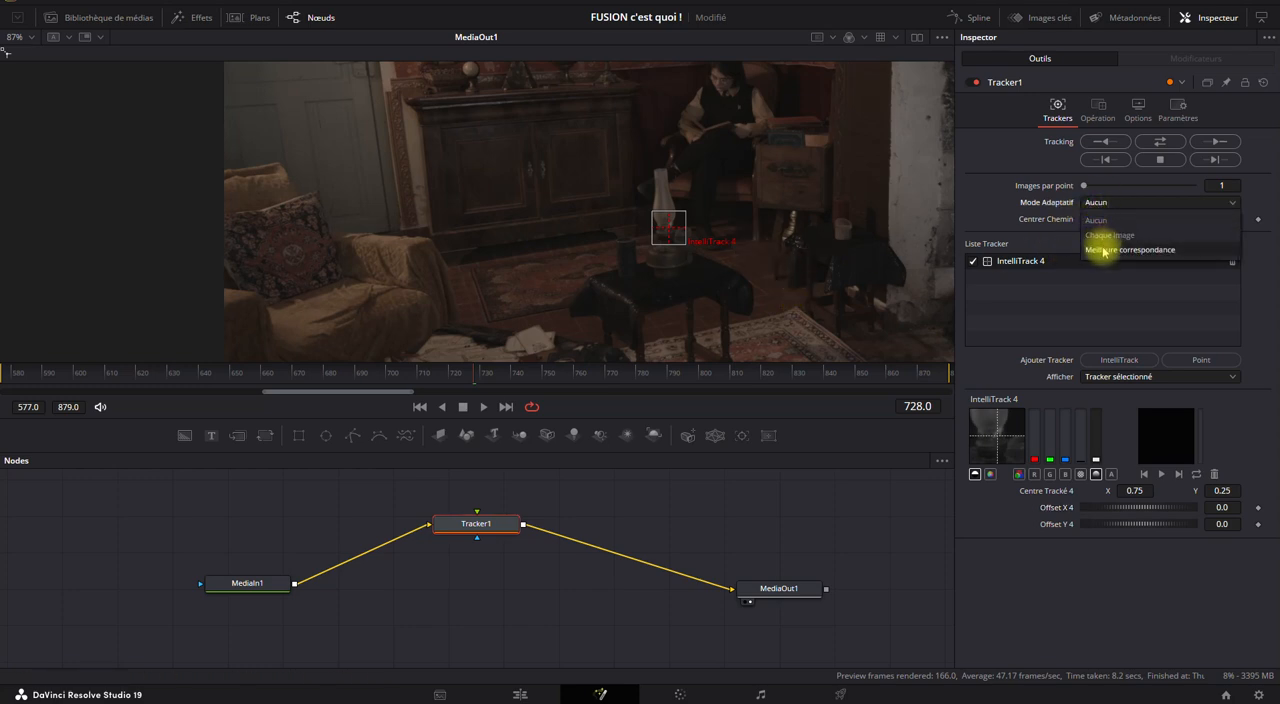
left_click(1100, 243)
left_click_drag(664, 229, 667, 232)
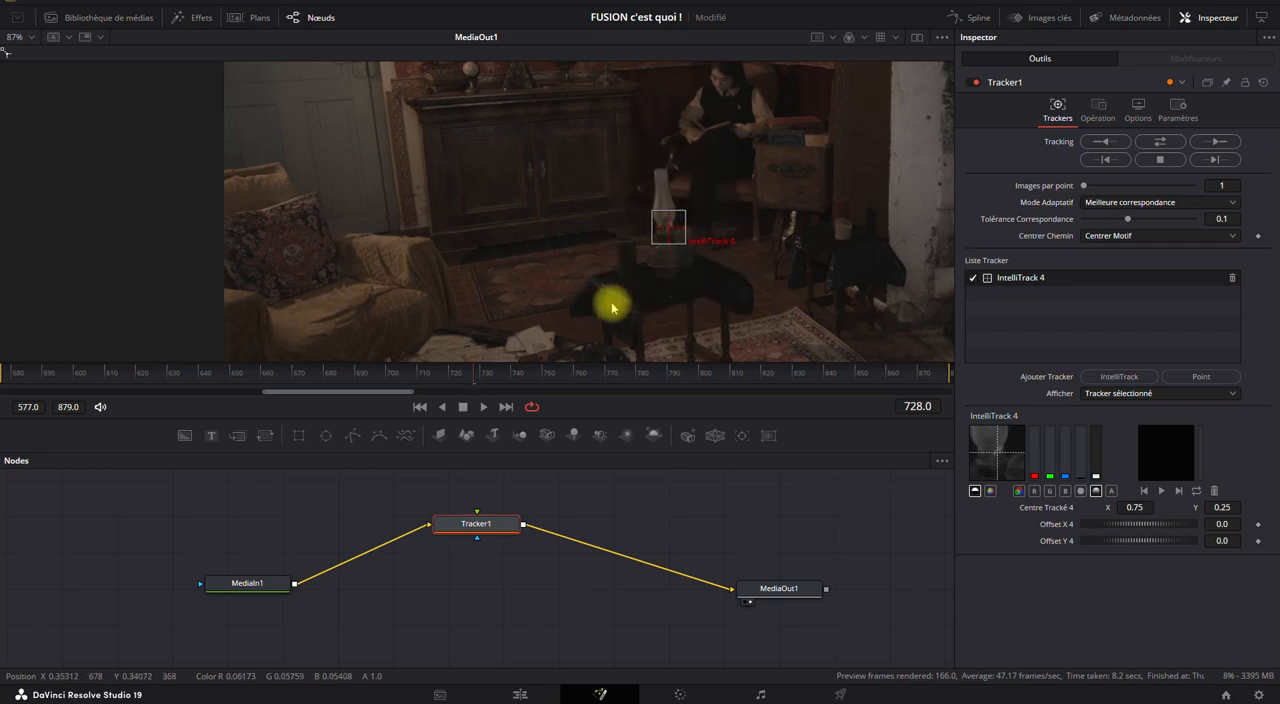
Move the MediaIn1 node farther away from Tracker1 to free up space in the node graph.
left_click_drag(254, 592, 95, 548)
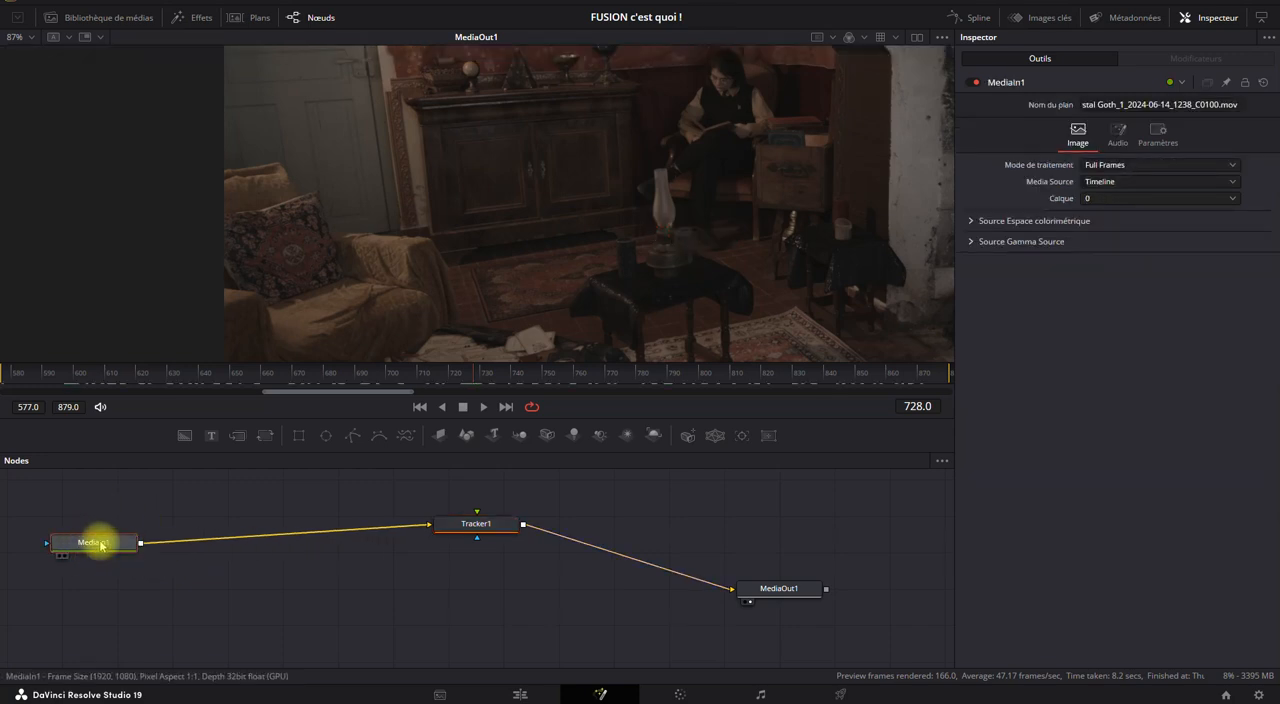
left_click_drag(167, 488, 414, 578)
left_click(100, 544)
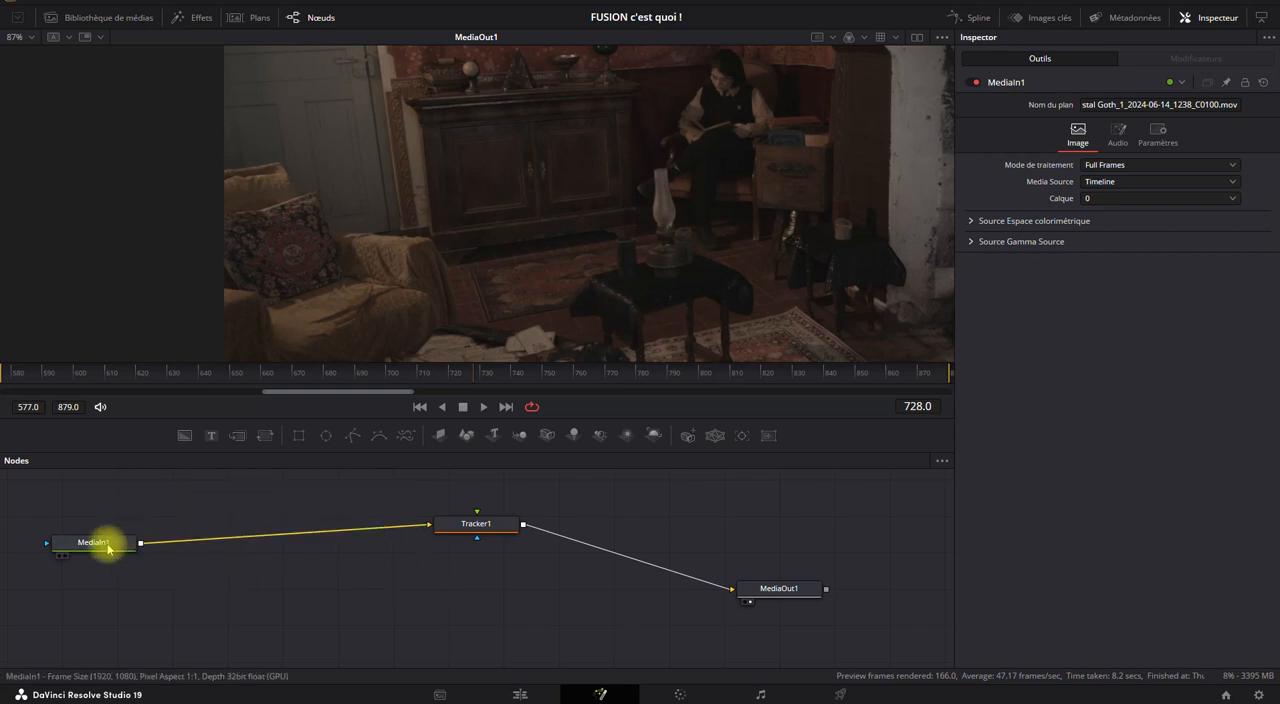
right_click(230, 508)
mouse_move(412, 277)
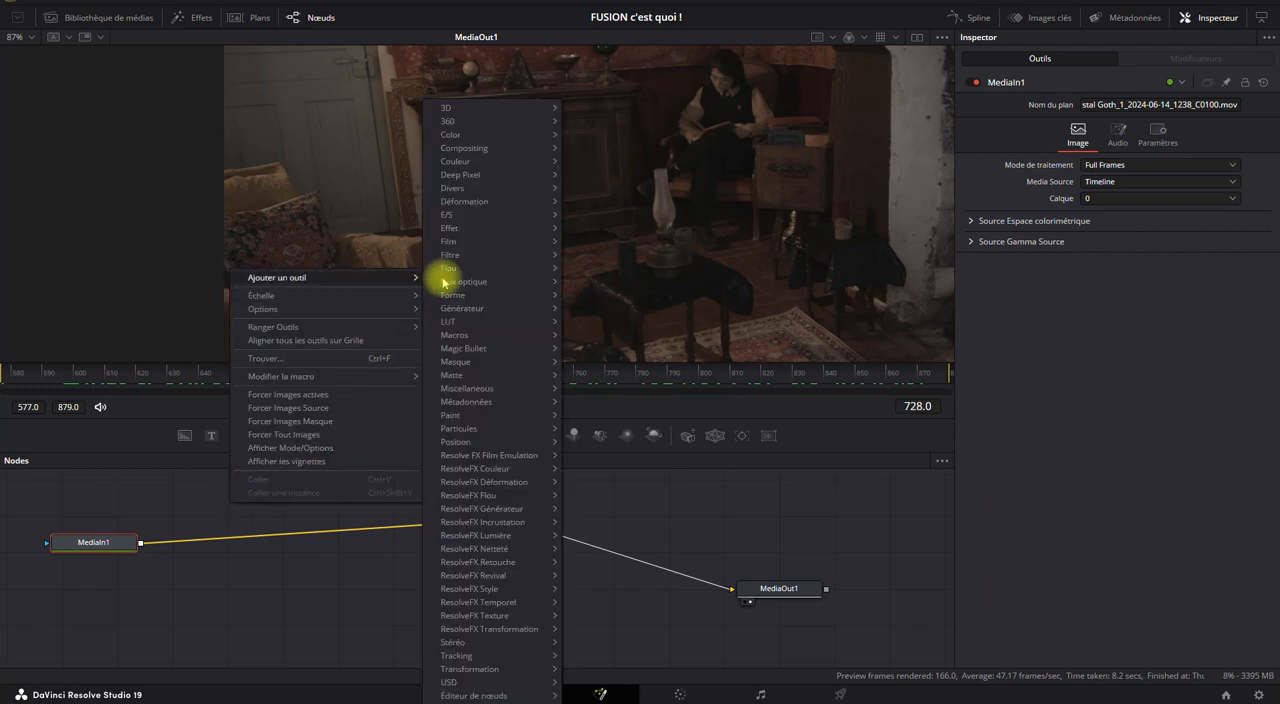
mouse_move(533, 215)
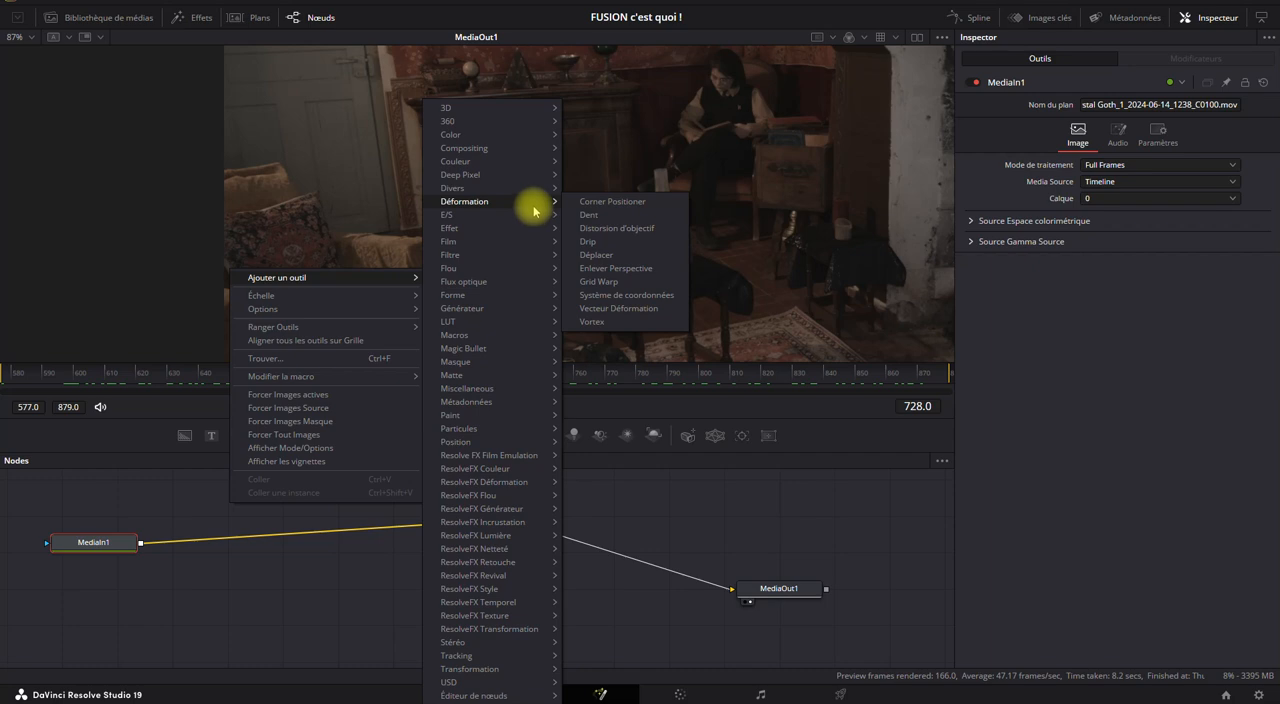
left_click(255, 525)
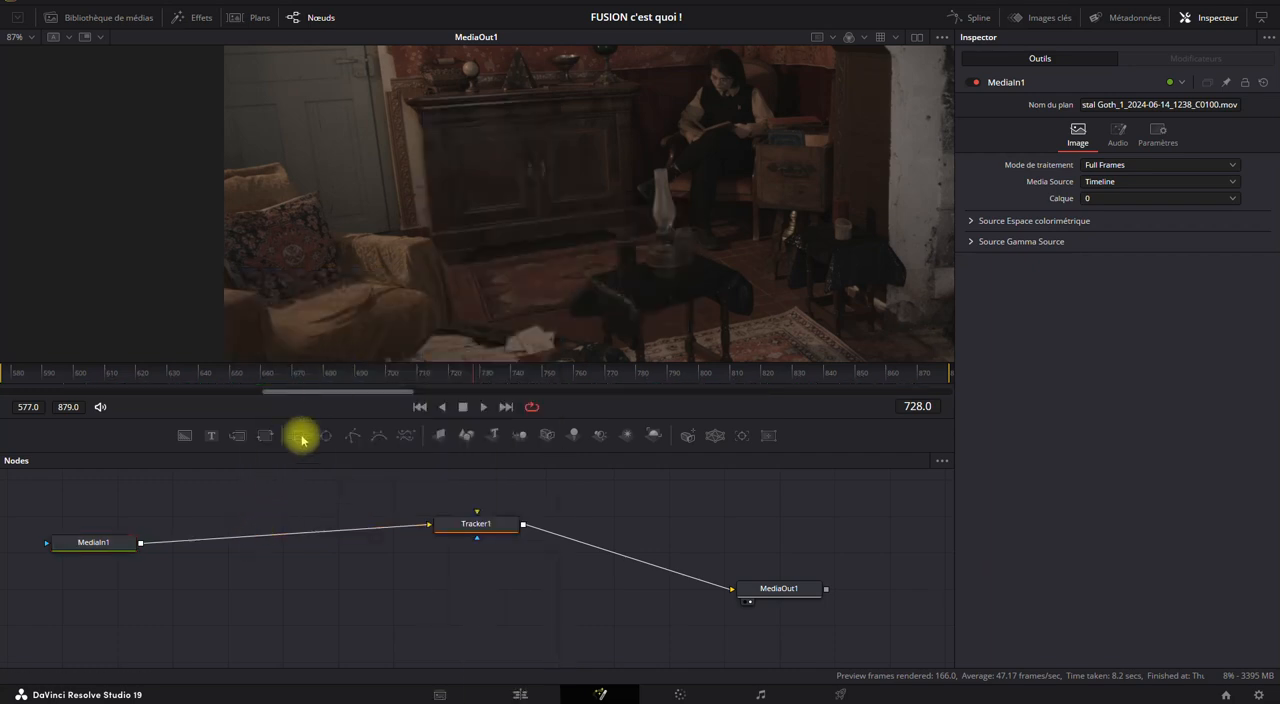
Add a Sharpen node and insert it on the connection between MediaIn1 and Tracker1.
key("ctrl+space")
type("shar")
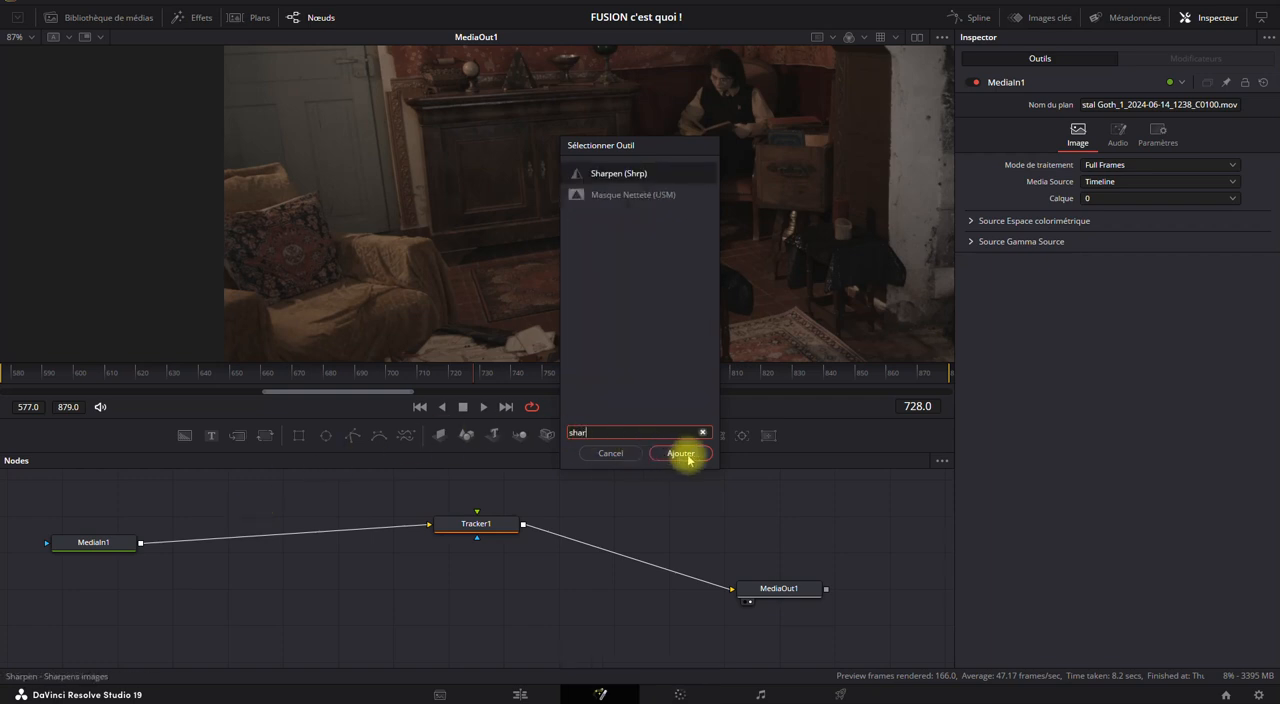
left_click(681, 453)
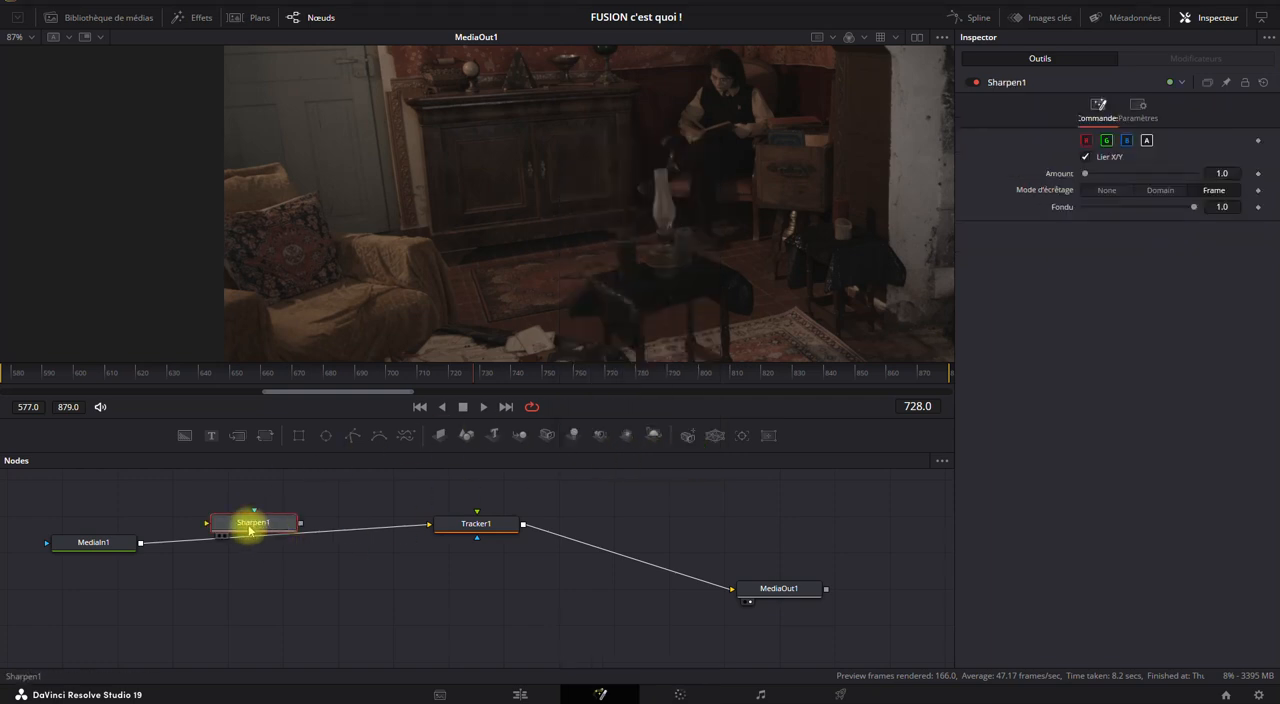
left_click_drag(251, 529, 259, 540)
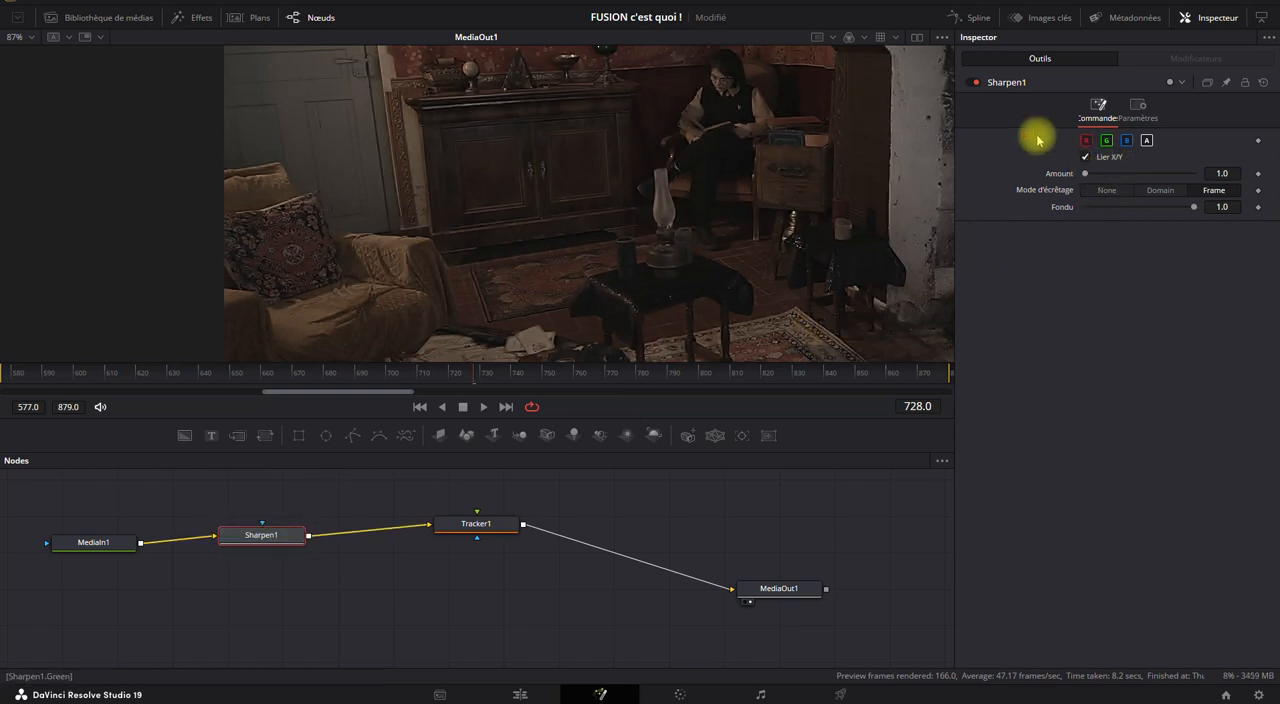
Compare the lamp's burner close up with Sharpen1 disabled and enabled, leaving the node enabled.
scroll(673, 242, "up", 10)
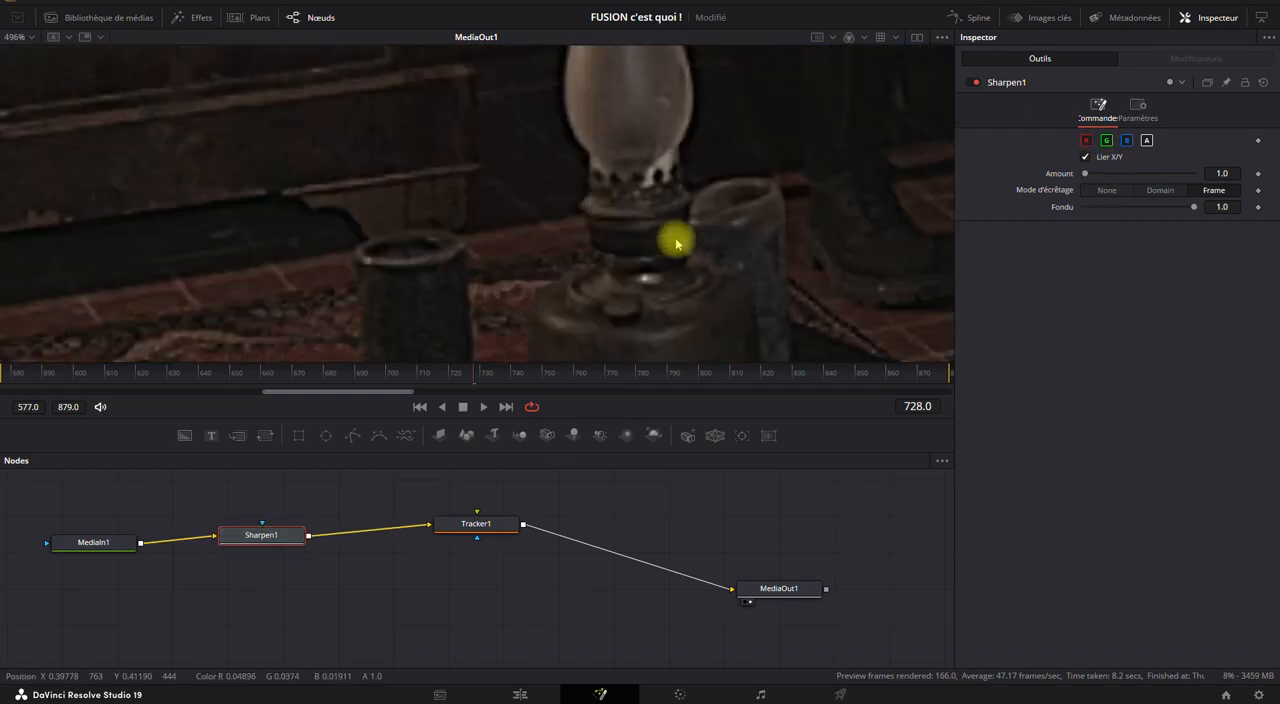
left_click(971, 83)
left_click(972, 84)
left_click(972, 84)
left_click(972, 84)
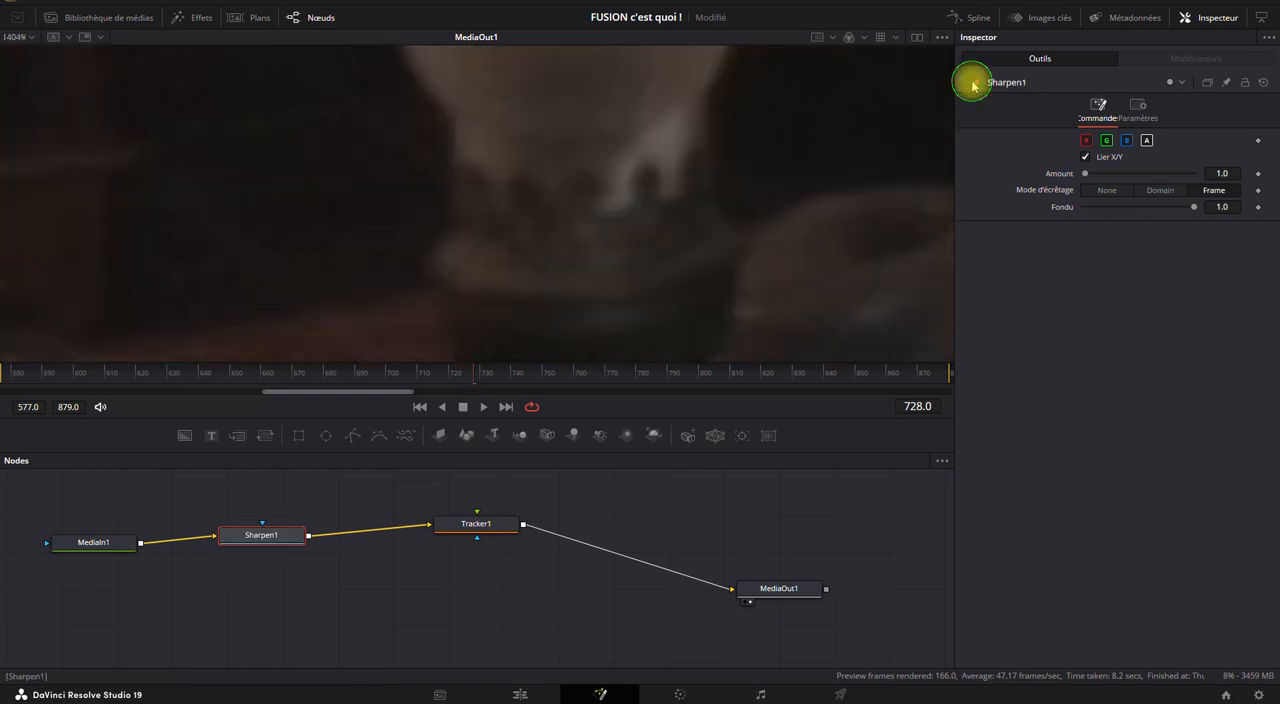
left_click(972, 84)
left_click(972, 84)
scroll(594, 222, "down", 9)
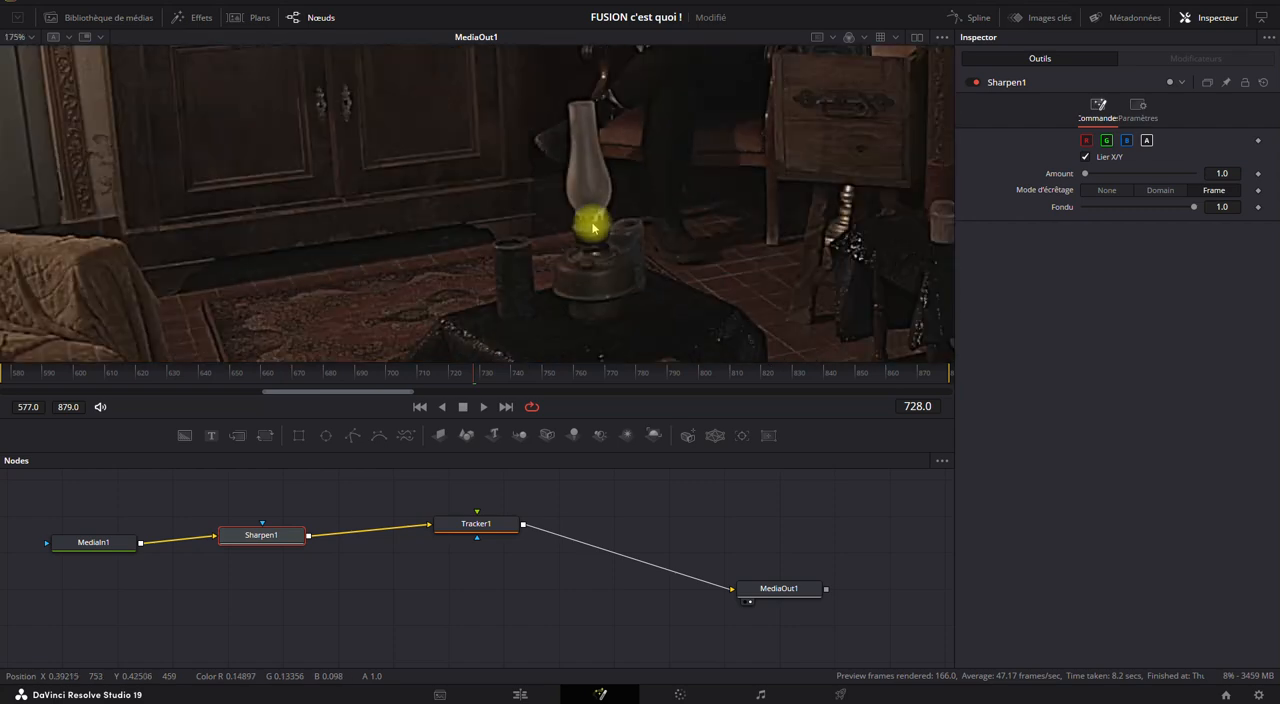
Make room in the node graph and insert a Luminosité/Contraste node between Sharpen1 and Tracker1.
left_click_drag(91, 542, 63, 587)
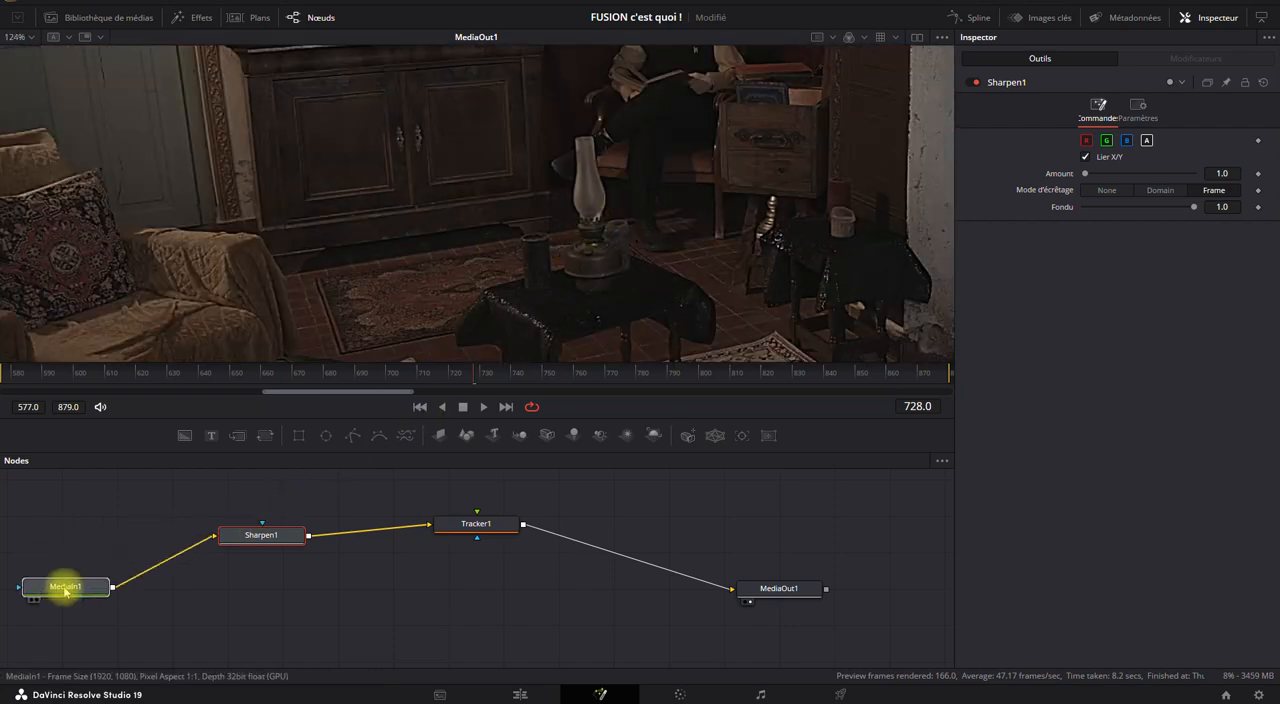
left_click_drag(266, 535, 157, 519)
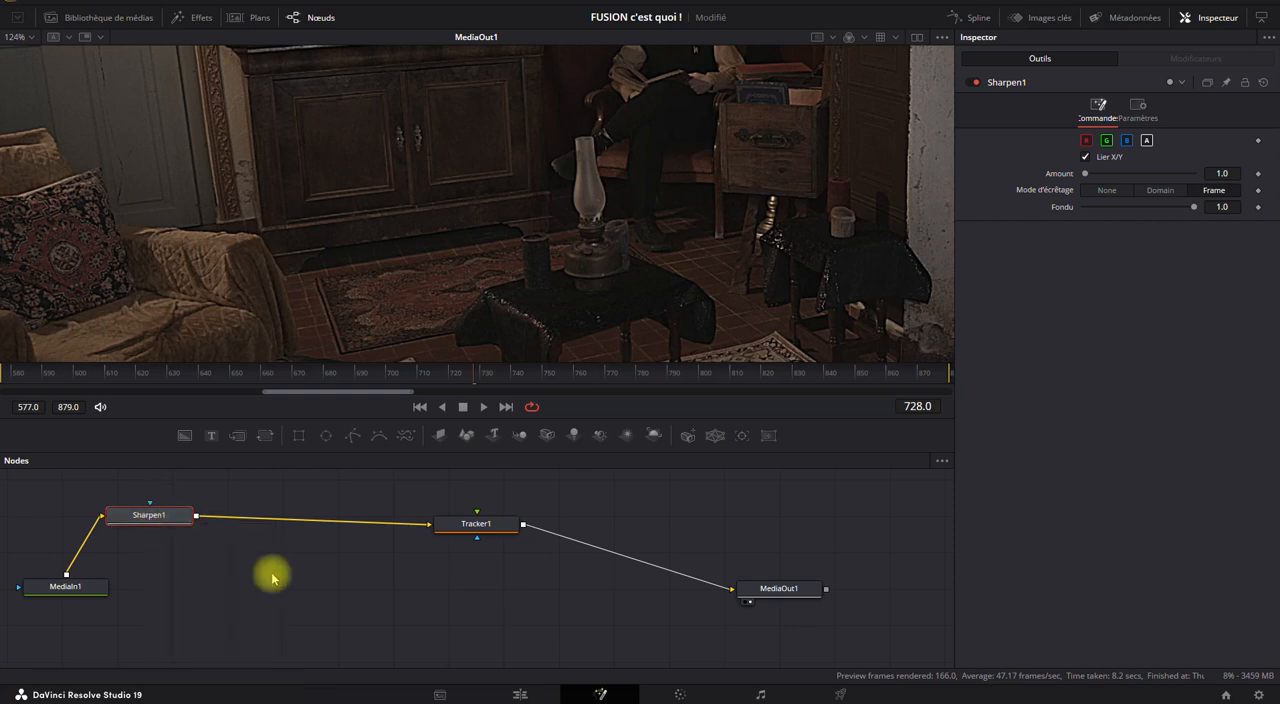
key("ctrl+space")
type("l")
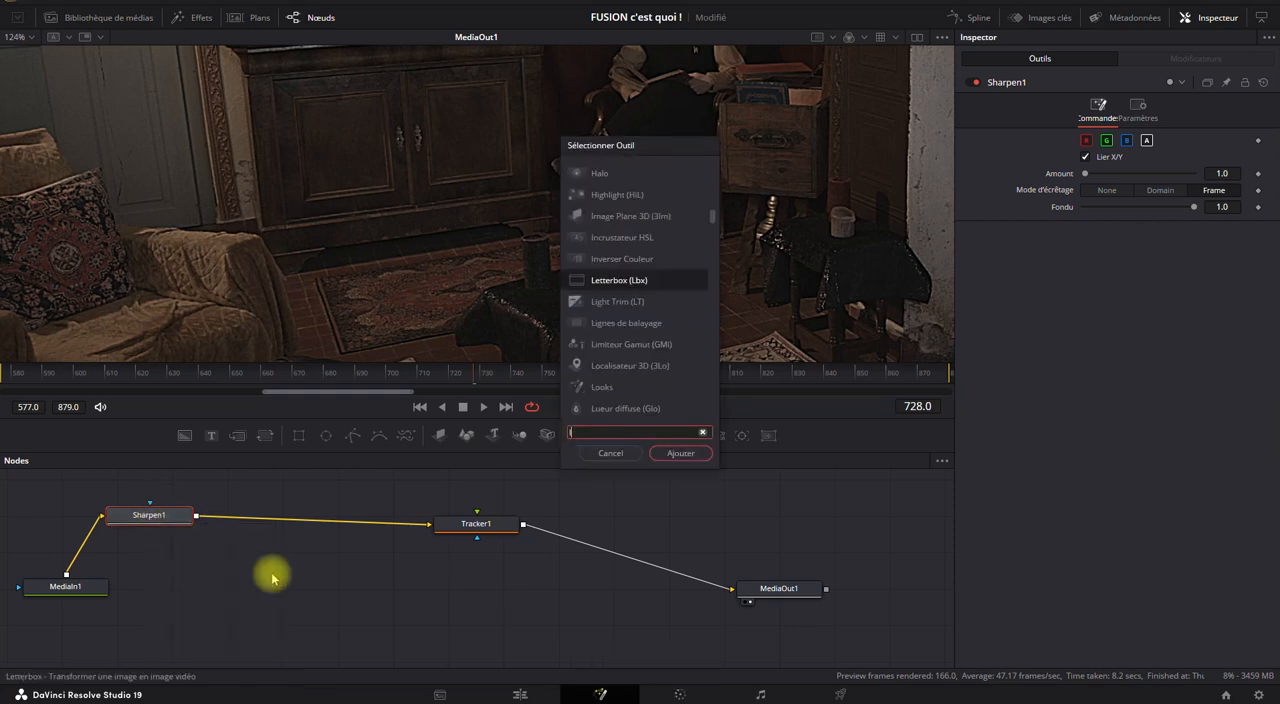
type("umi")
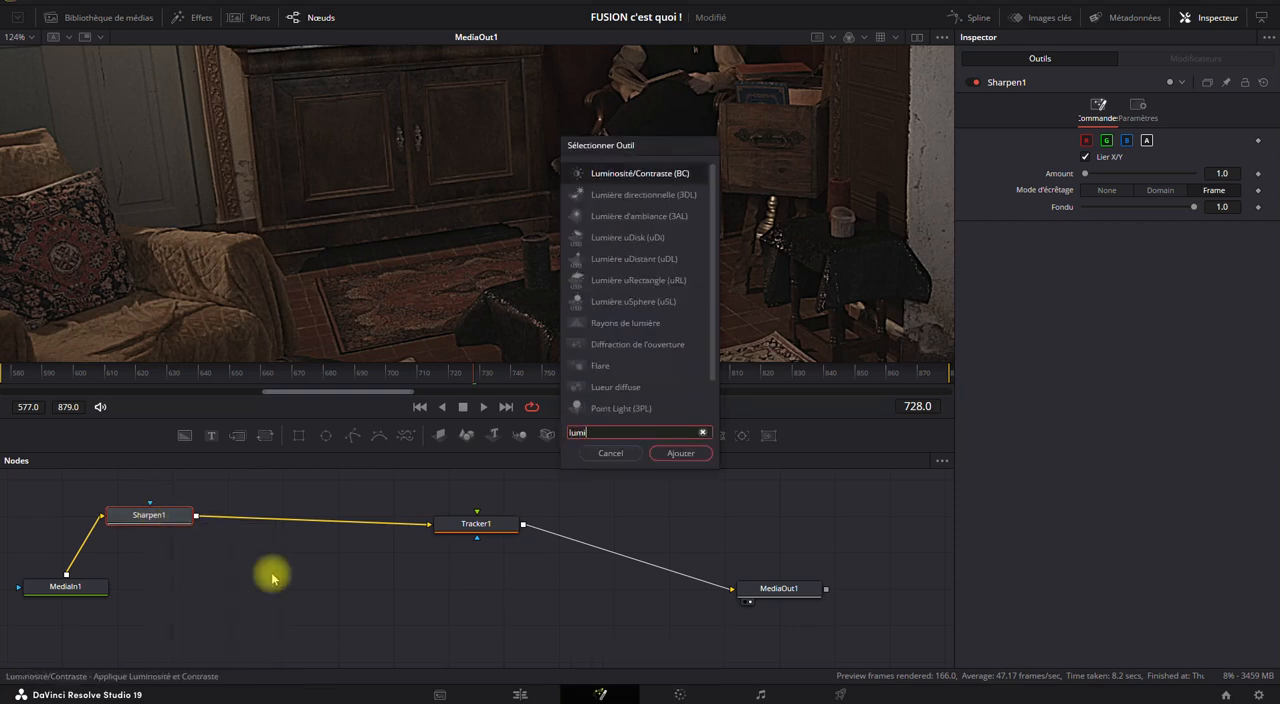
left_click(680, 454)
left_click_drag(264, 517, 276, 541)
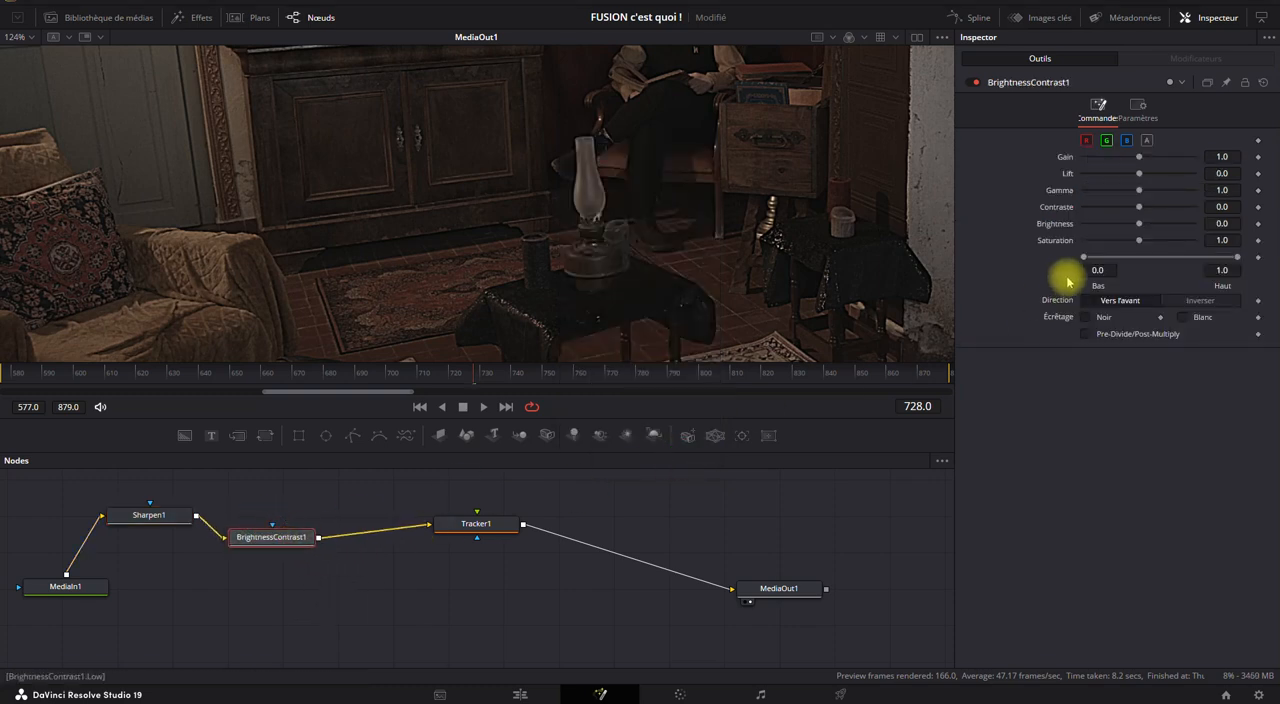
Set BrightnessContrast1's saturation to 0, gain to 2.41, lift to -0.13, gamma to 0.99 and contrast to -0.17 to bring out the lamp's detail.
left_click_drag(1140, 241, 1006, 251)
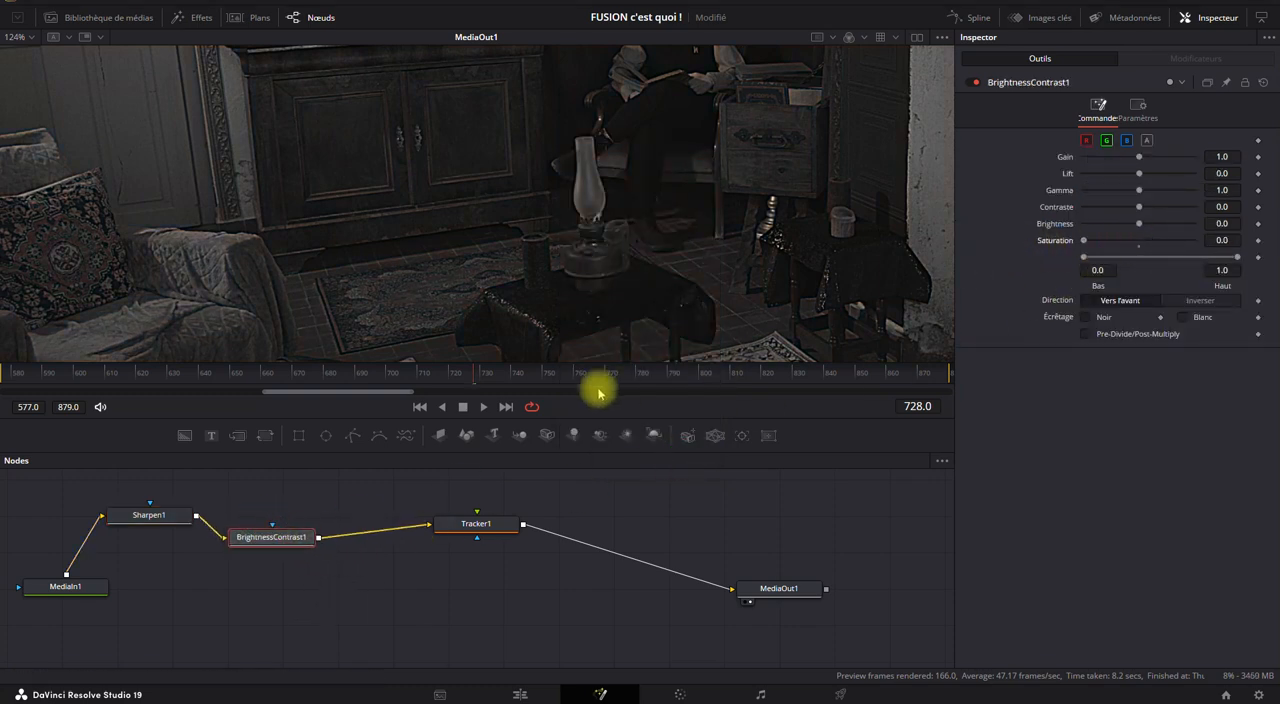
scroll(605, 247, "up", 4)
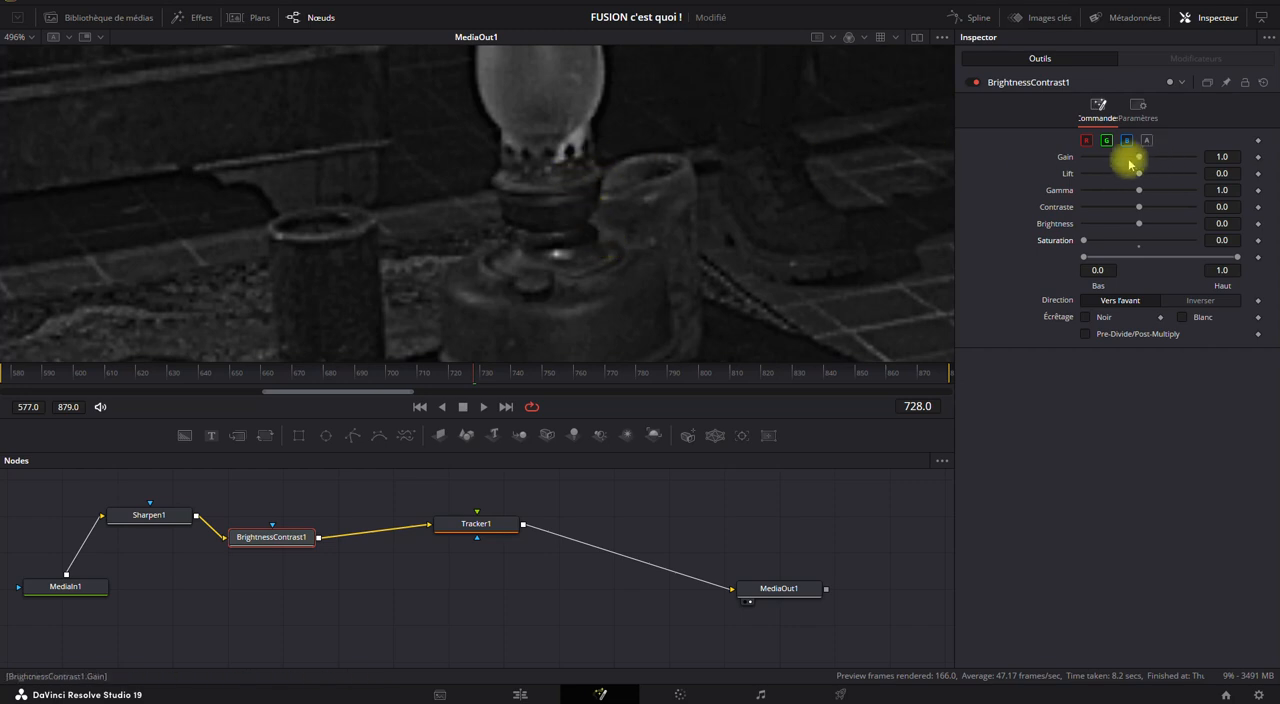
left_click_drag(1141, 161, 1111, 173)
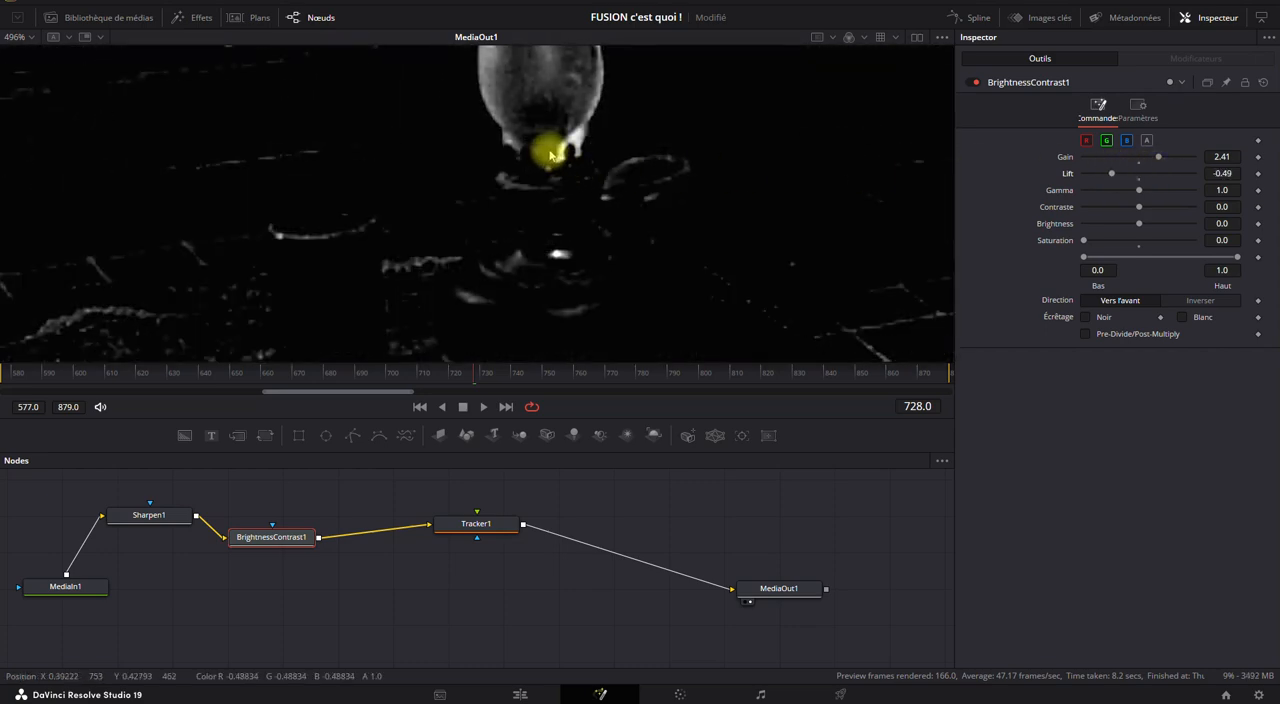
scroll(610, 172, "up", 4)
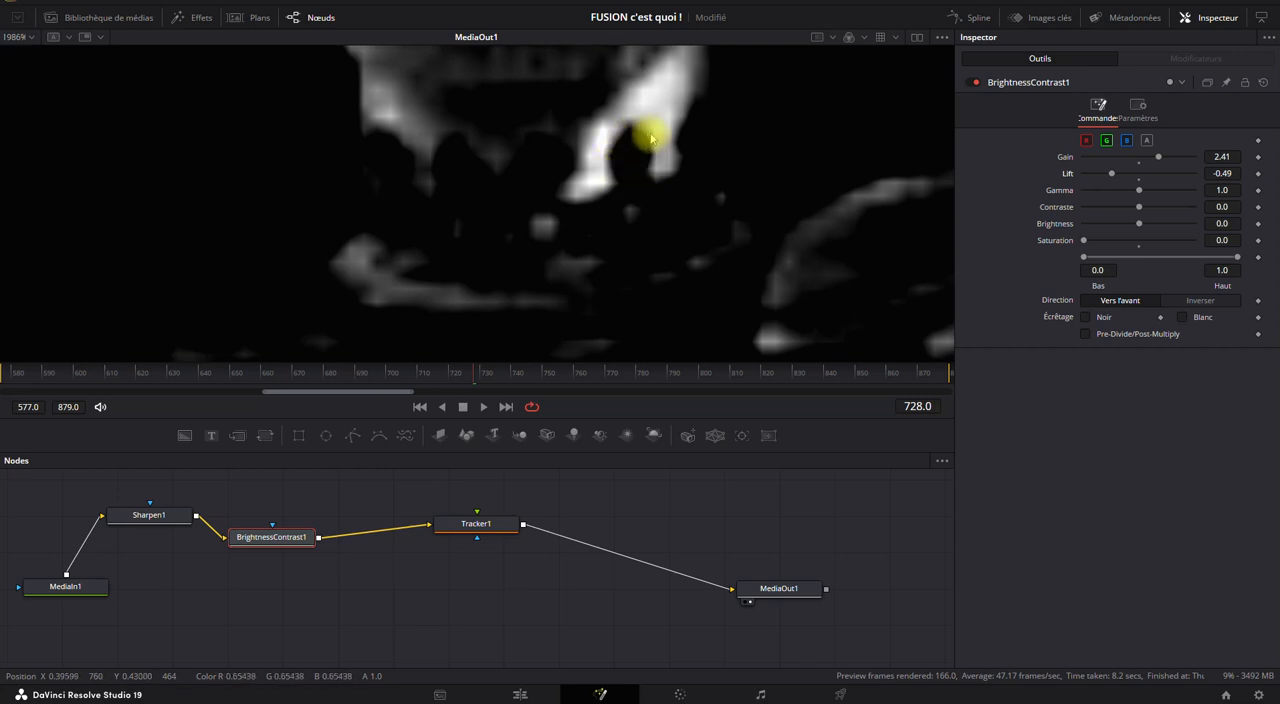
left_click_drag(1116, 175, 1130, 208)
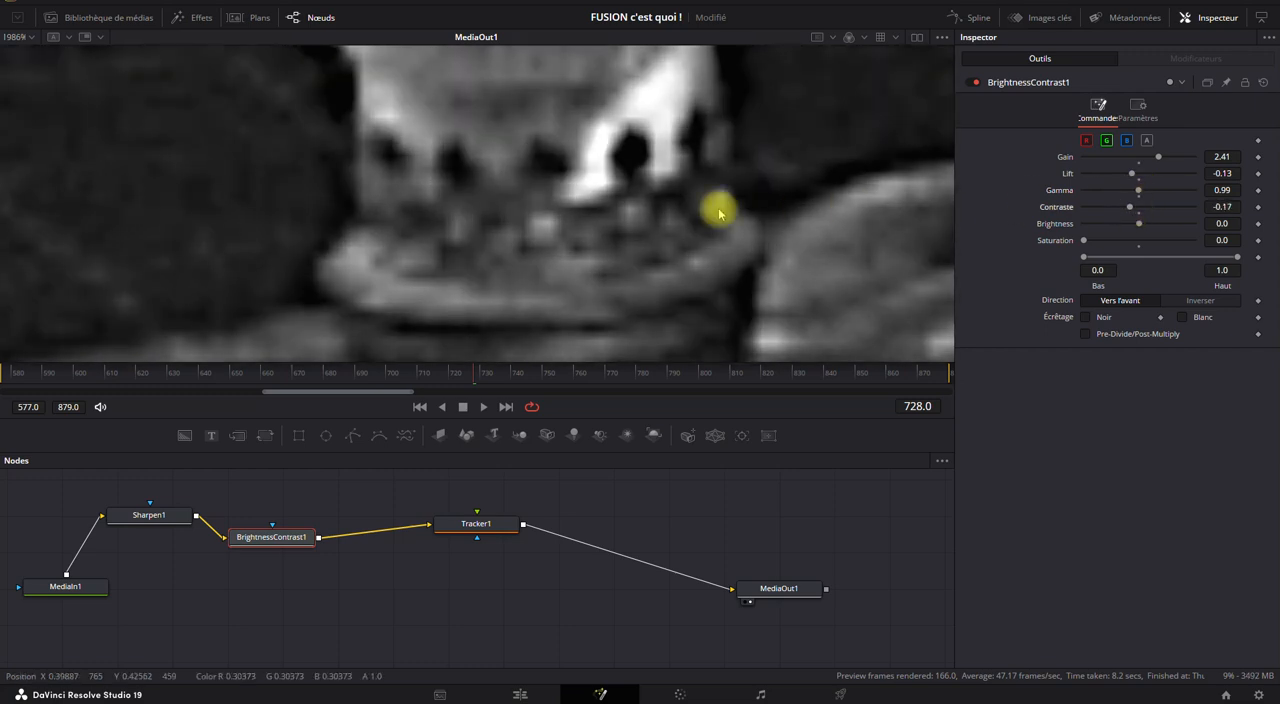
scroll(658, 195, "down", 5)
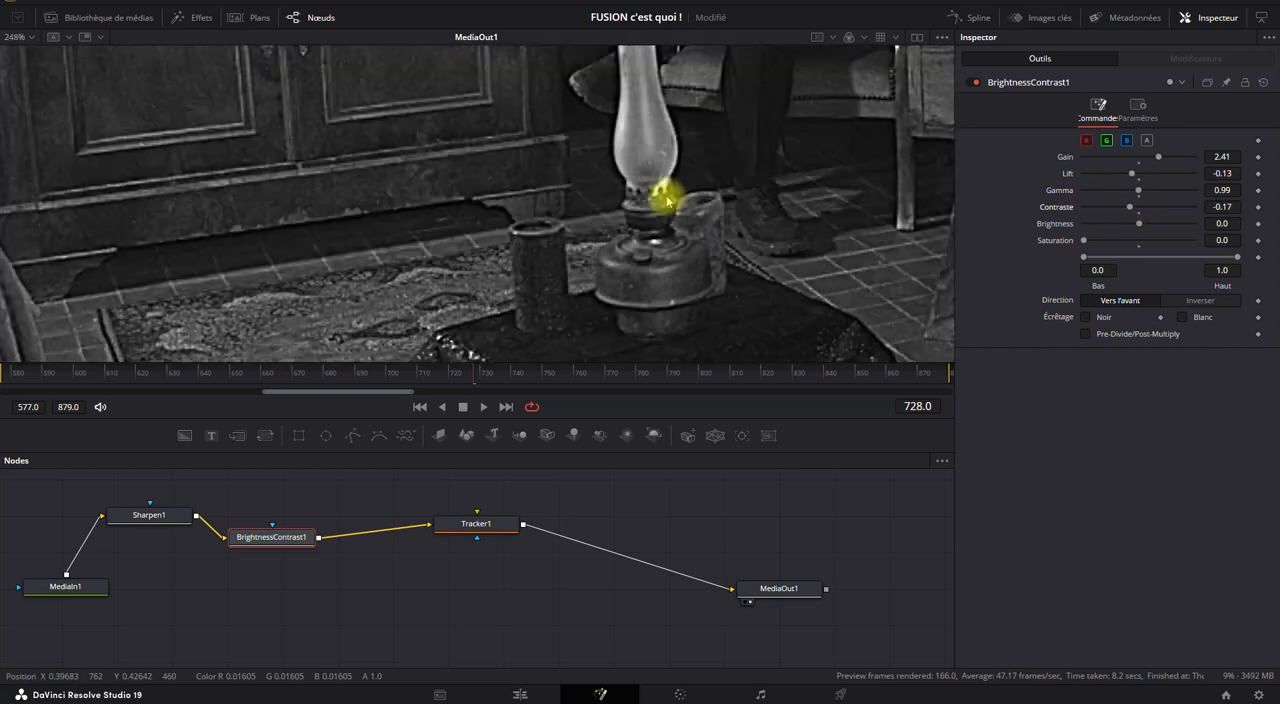
scroll(666, 200, "down", 2)
Fine-tune the position of Tracker1's IntelliTrack 4 on the lamp's burner in the high-contrast image.
left_click(474, 523)
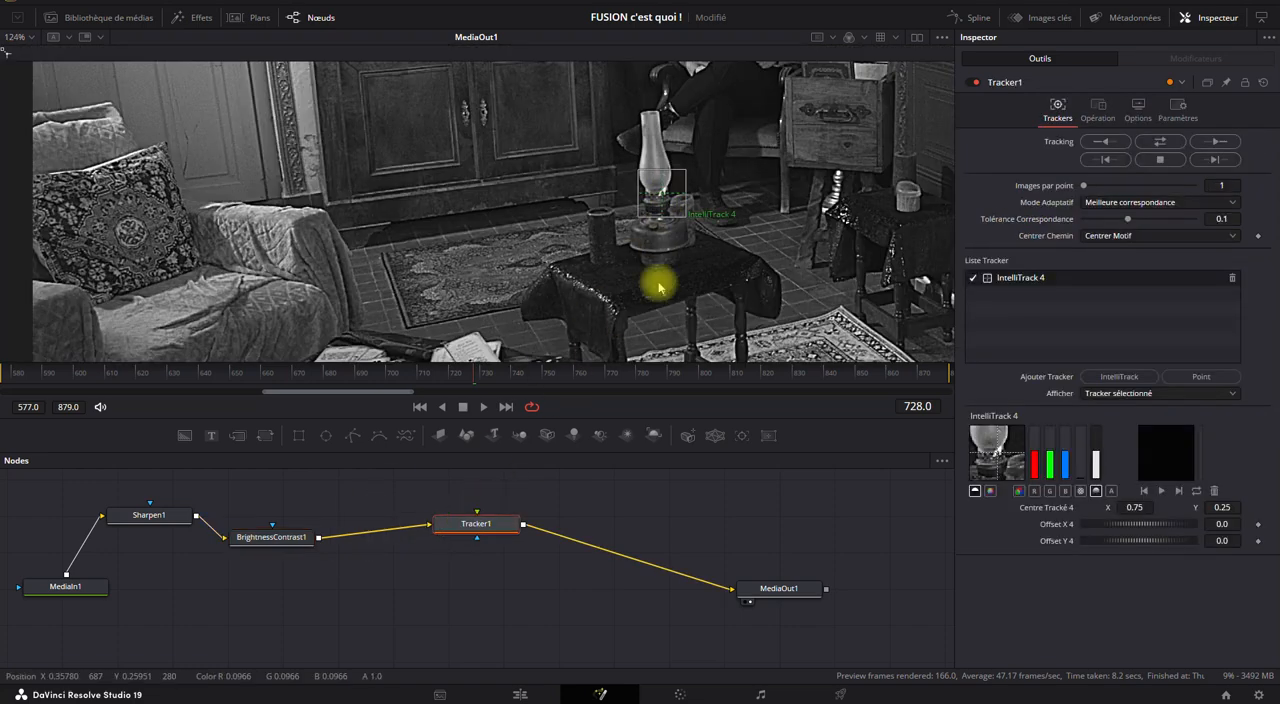
left_click_drag(665, 198, 665, 198)
scroll(666, 198, "up", 2)
scroll(645, 215, "down", 3)
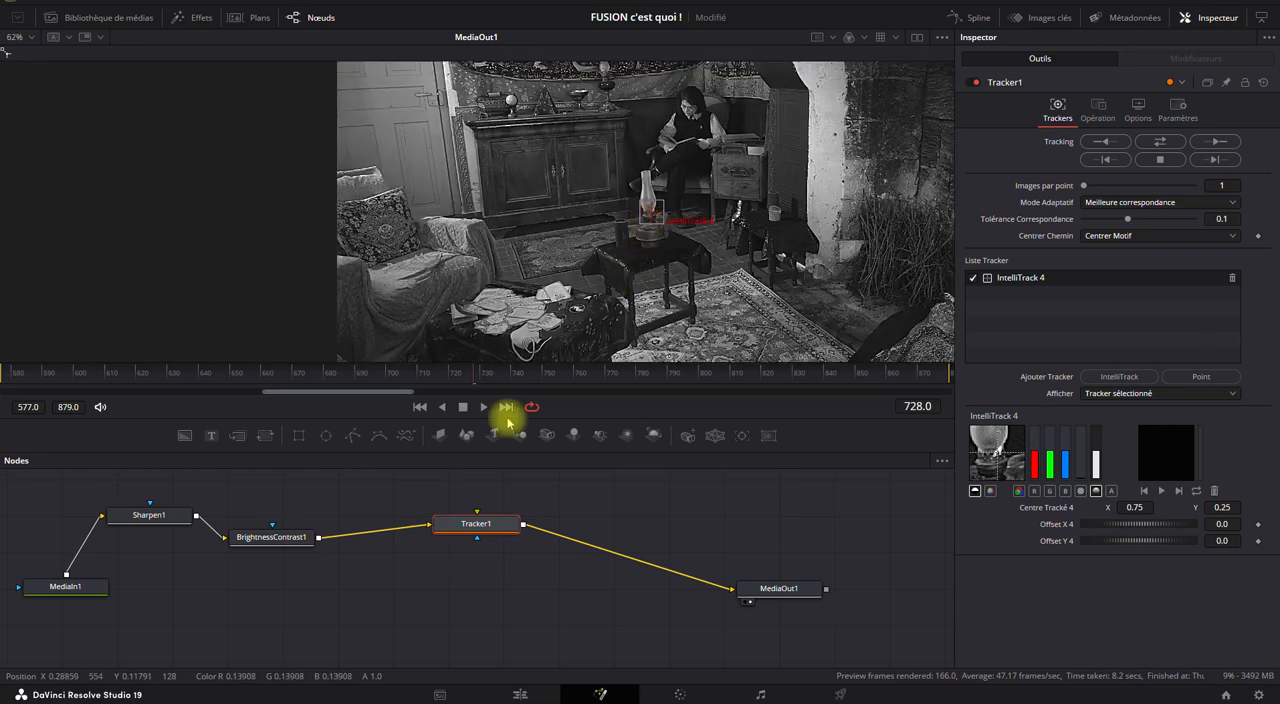
Line up the BrightnessContrast1 and Tracker1 nodes, track the lamp from frame 728 in both directions, and save the project.
mouse_move(292, 537)
left_mouse_down()
mouse_move(274, 515)
mouse_move(288, 520)
left_mouse_up()
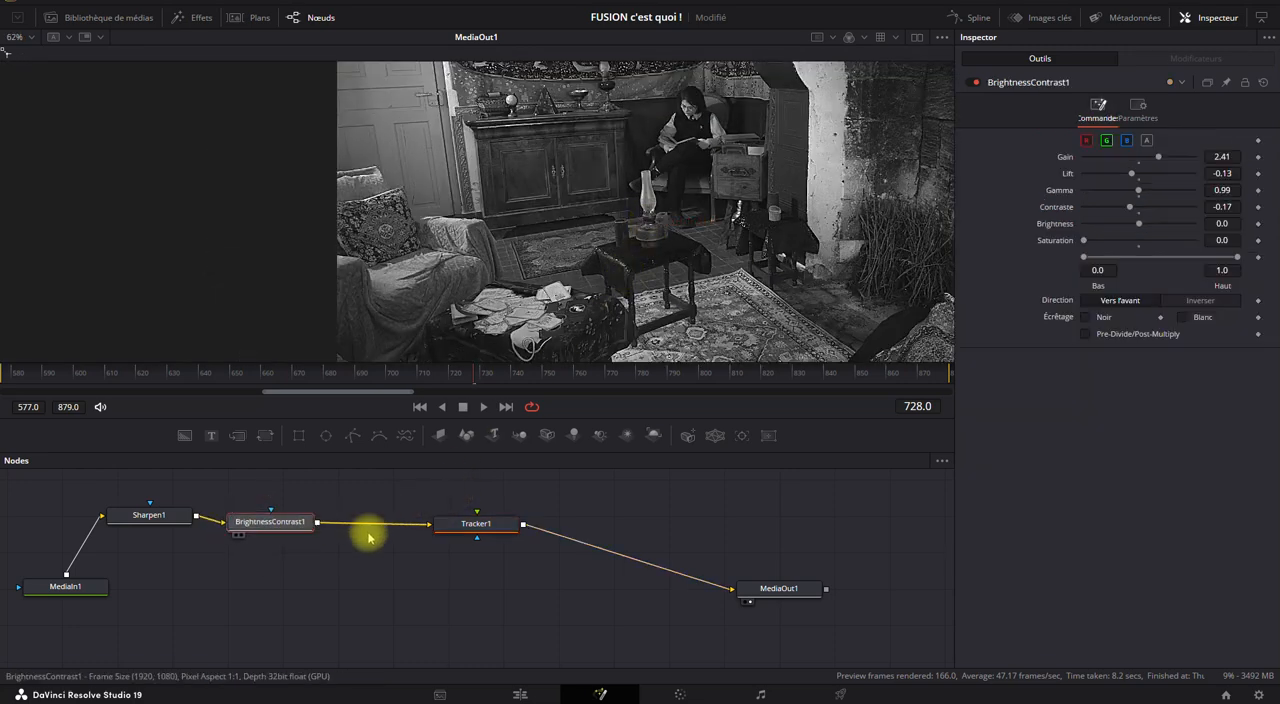
left_click_drag(466, 523, 457, 525)
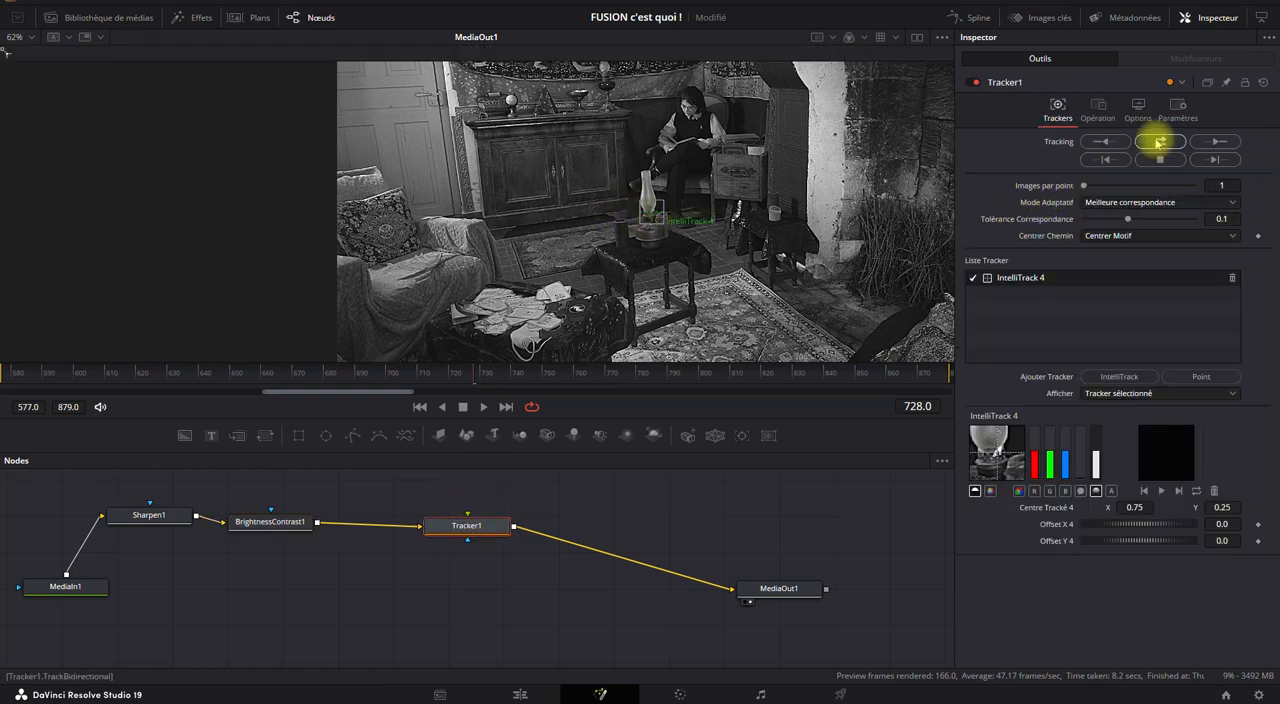
left_click(1218, 160)
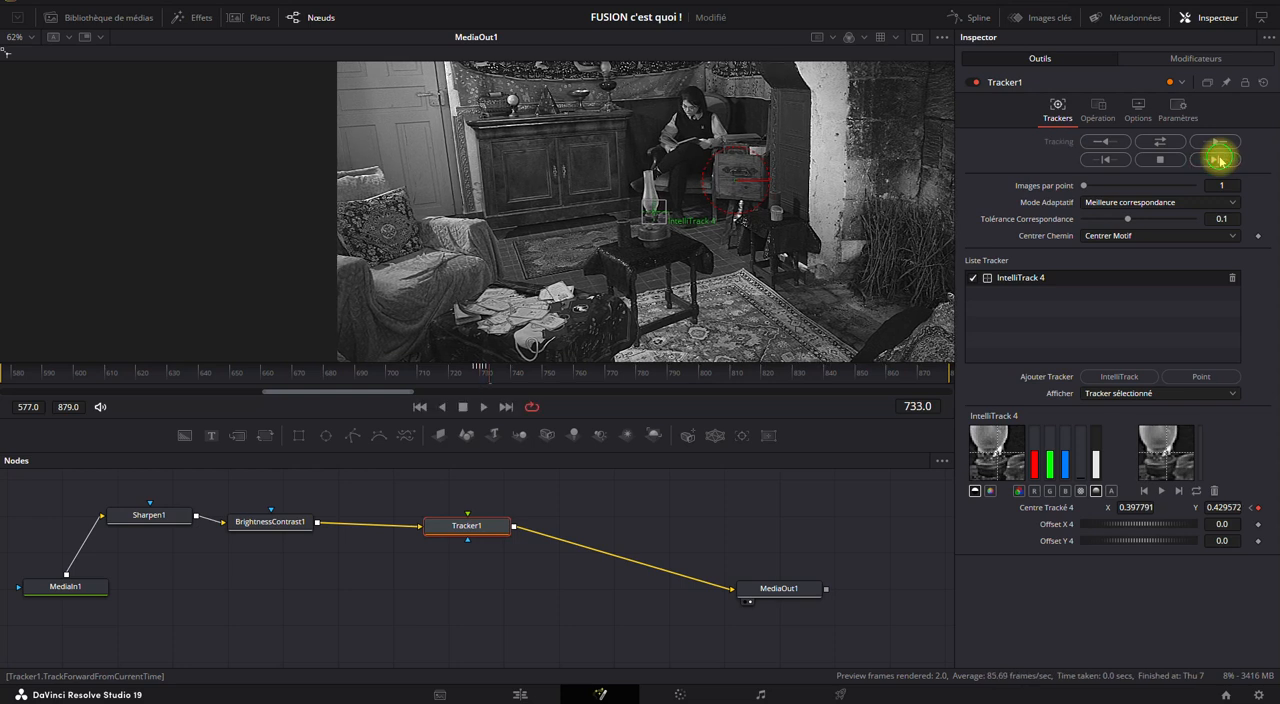
left_click(1164, 142)
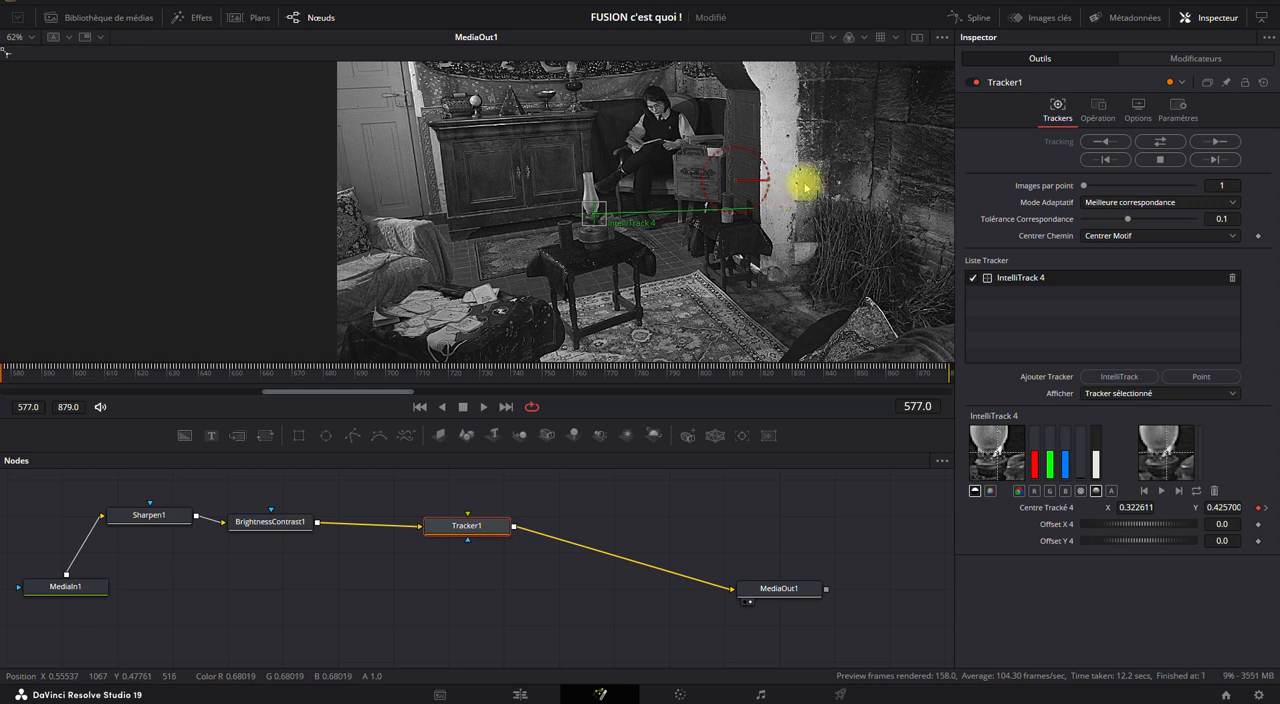
key("ctrl+s")
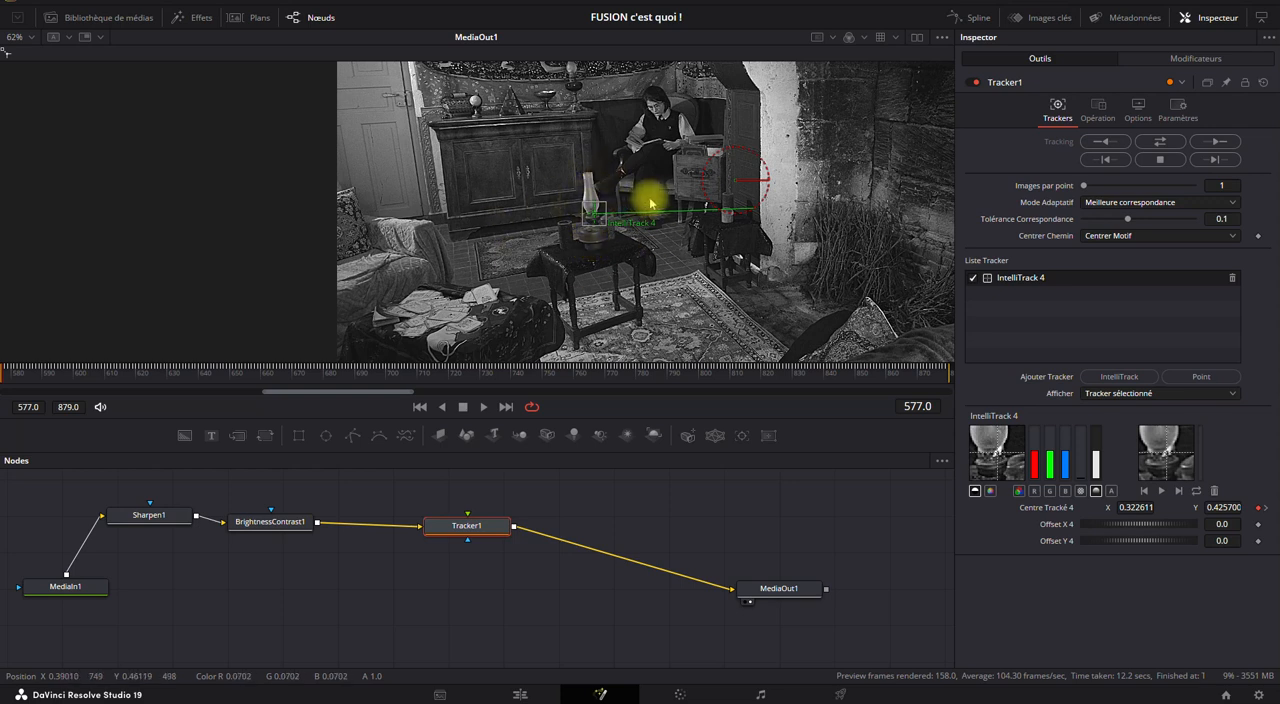
Disable the BrightnessContrast1 and Sharpen1 nodes to restore the clip's original look.
scroll(622, 199, "down", 2)
left_click_drag(732, 262, 572, 258)
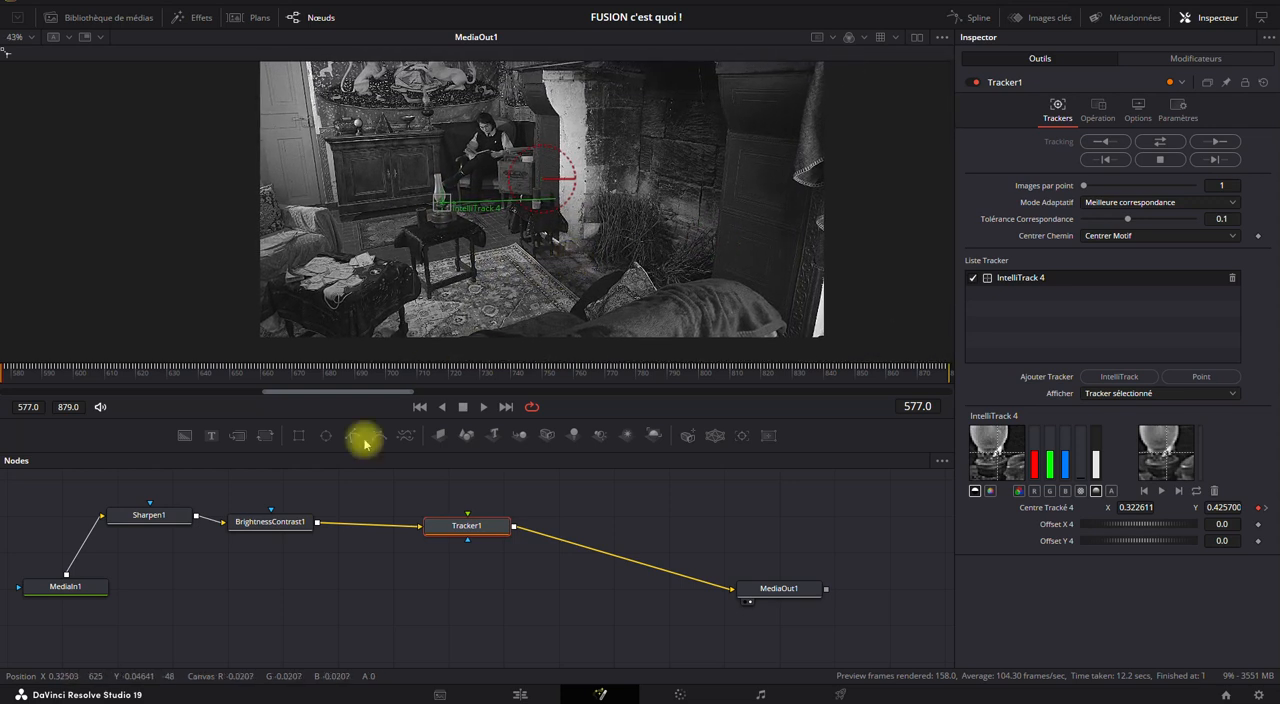
left_click_drag(104, 470, 299, 550)
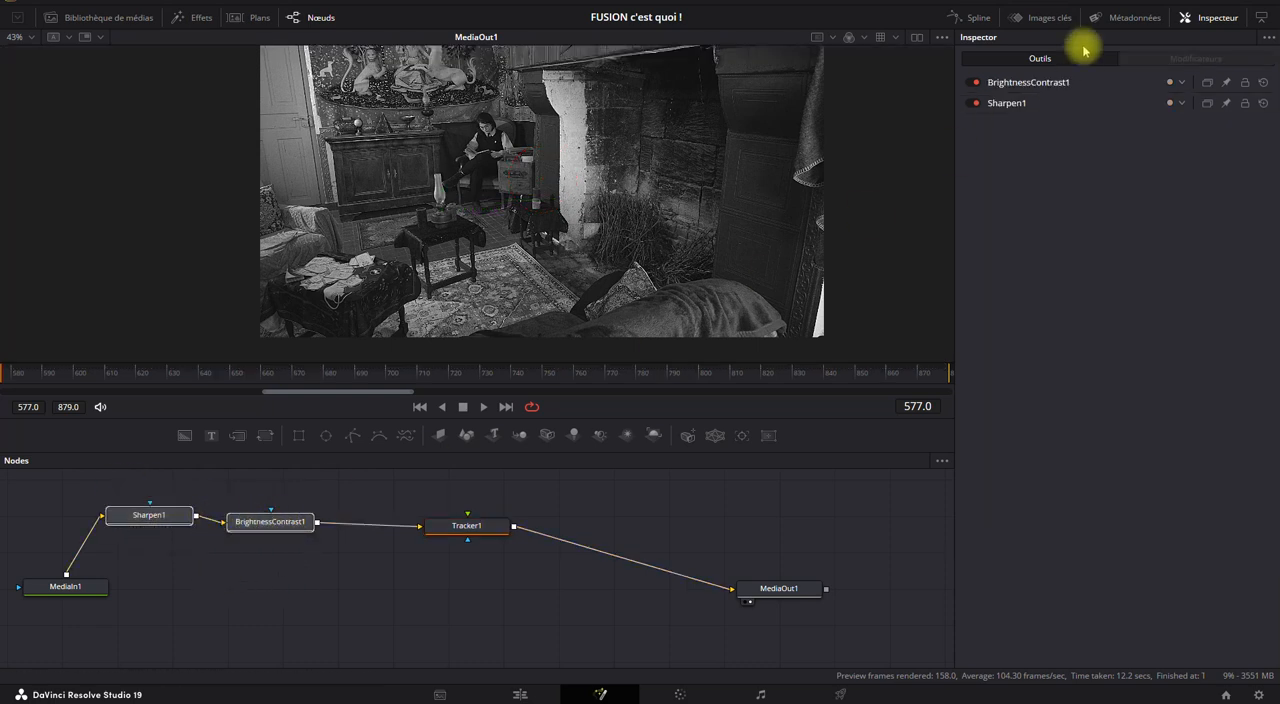
left_click(975, 84)
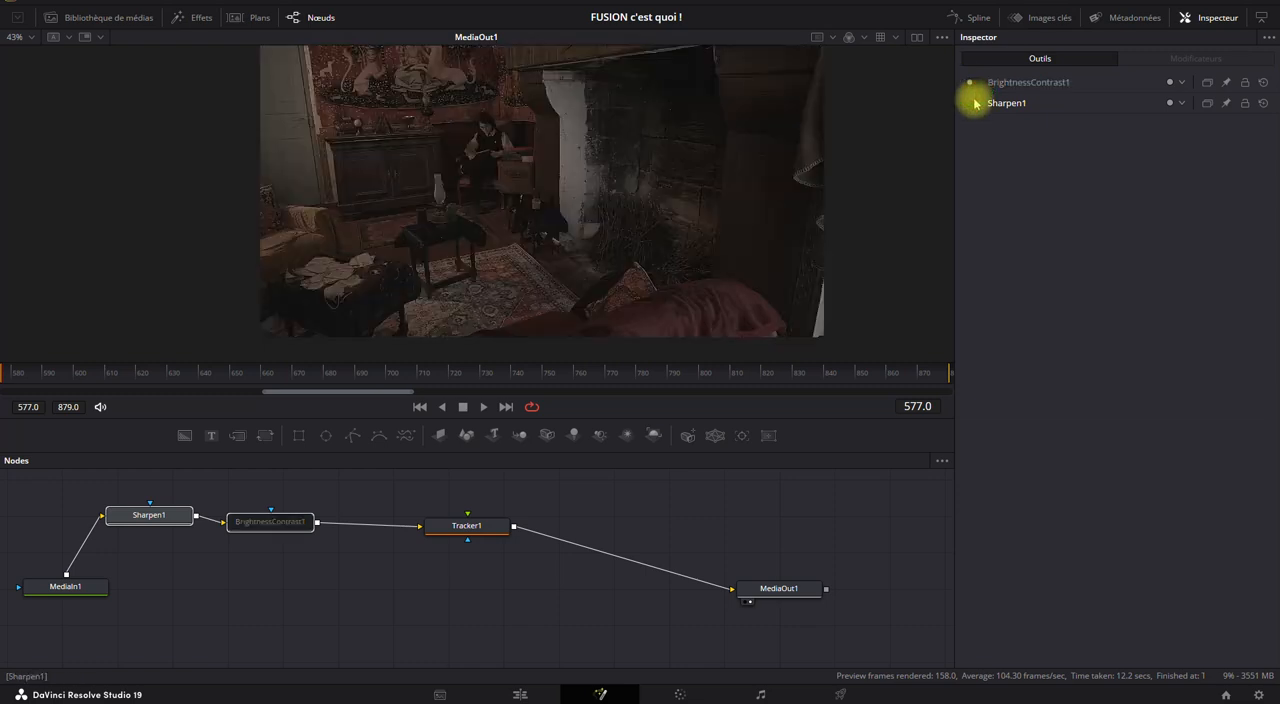
left_click(975, 104)
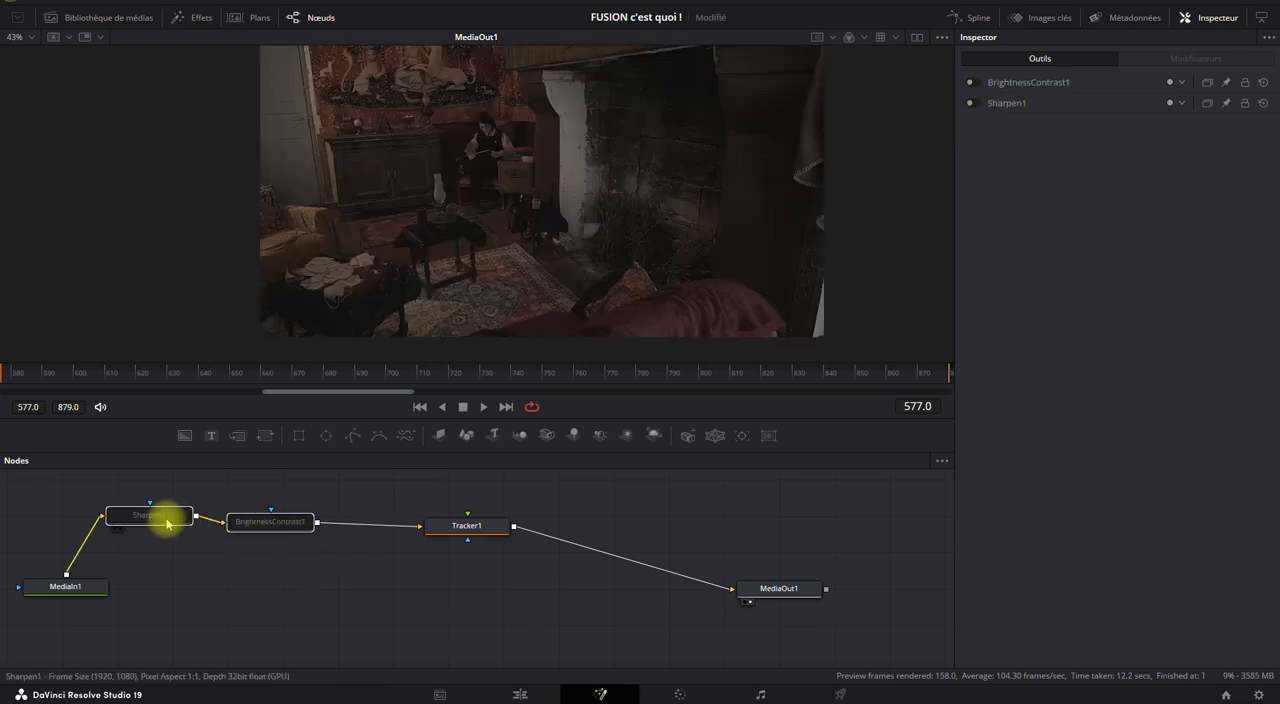
Rearrange the node graph, placing MediaIn1 below Sharpen1 and BrightnessContrast1 closer to Sharpen1.
left_click_drag(246, 583, 348, 596)
left_click_drag(280, 534, 216, 520)
left_click_drag(318, 525, 246, 524)
left_click(456, 609)
left_click_drag(511, 491, 900, 608)
left_click_drag(598, 540, 502, 530)
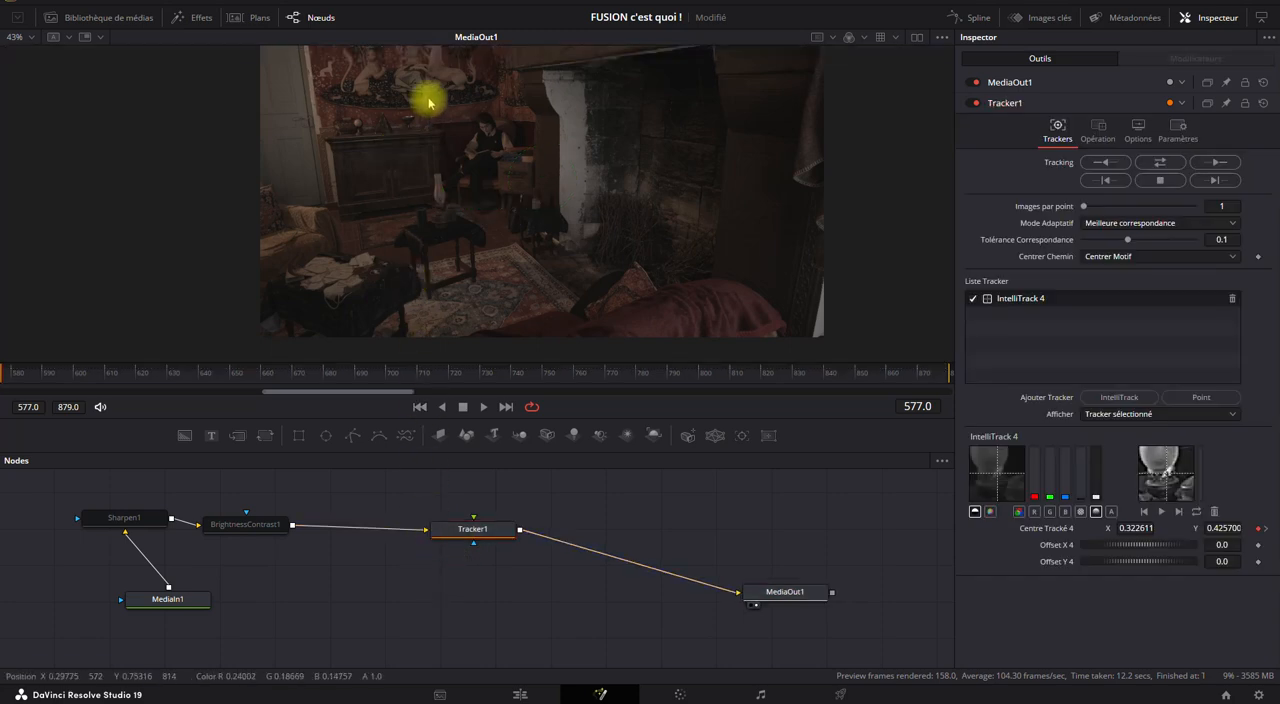
Select Tracker1 and go to frame 735 to check the tracked path against the lamp.
left_click(487, 531)
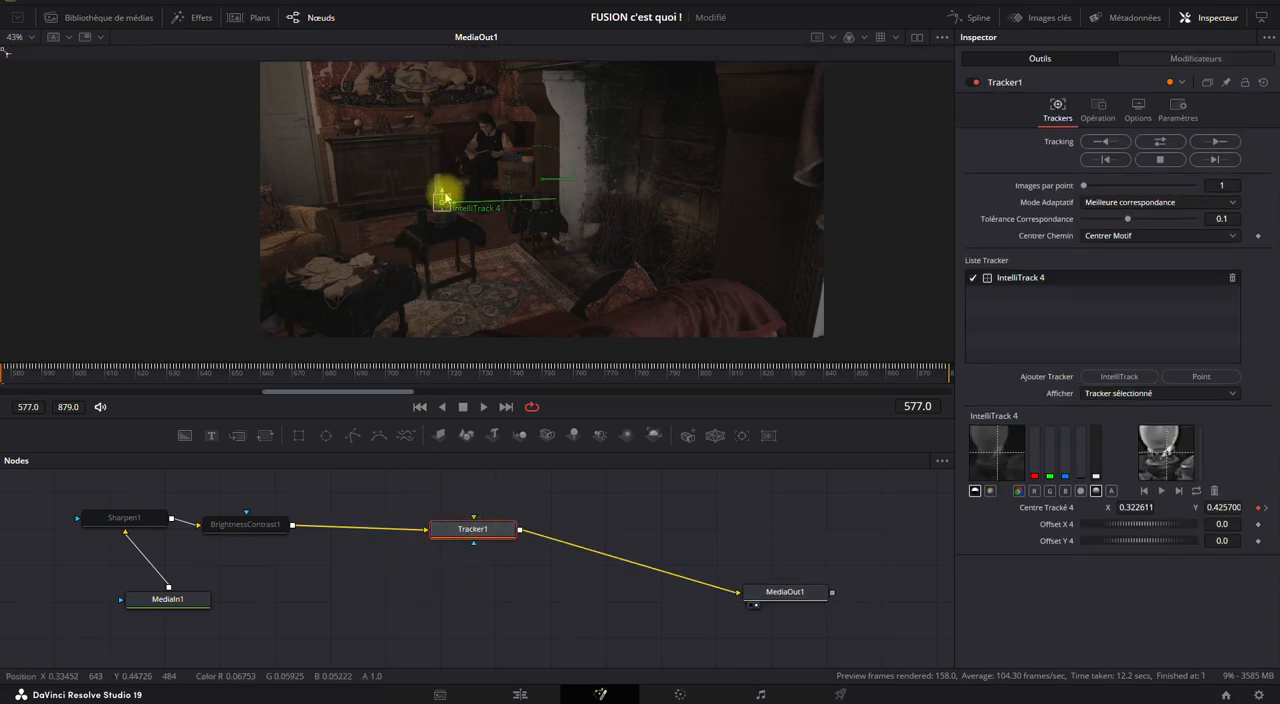
left_click_drag(429, 374, 497, 366)
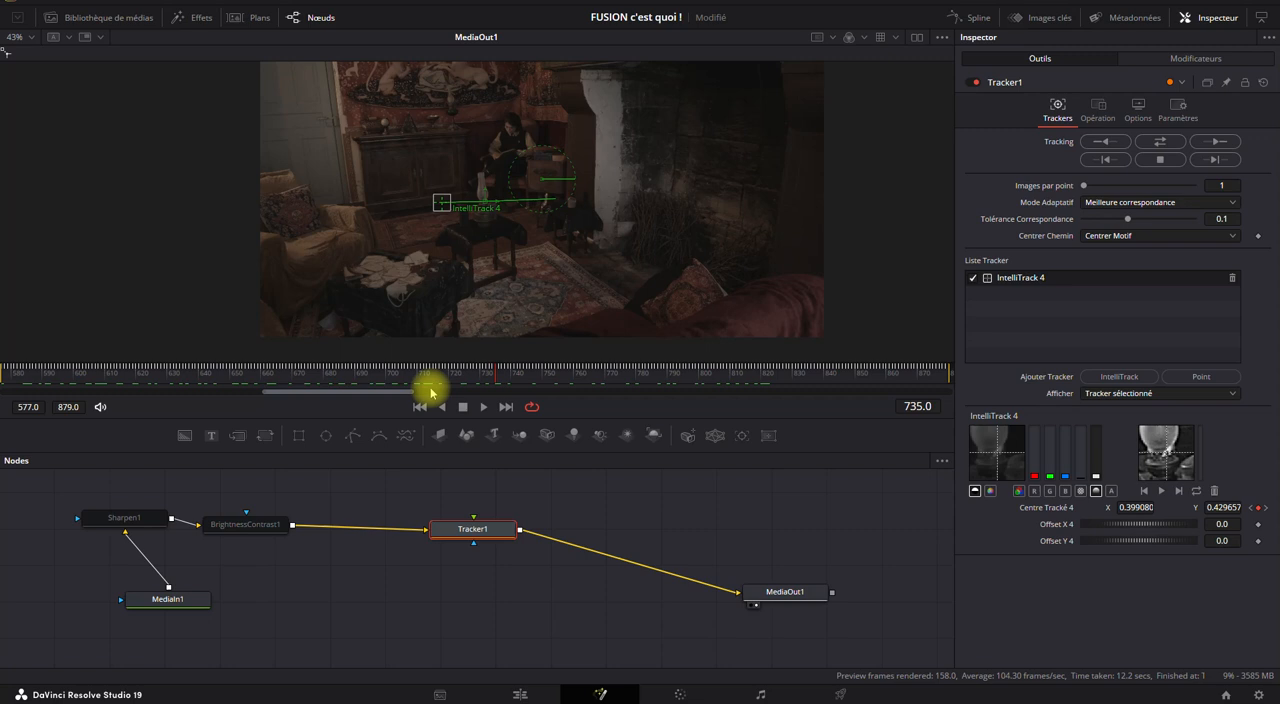
Set Tracker1's operation to match move (Correspondance du mouvement).
left_click(1096, 118)
left_click(1092, 141)
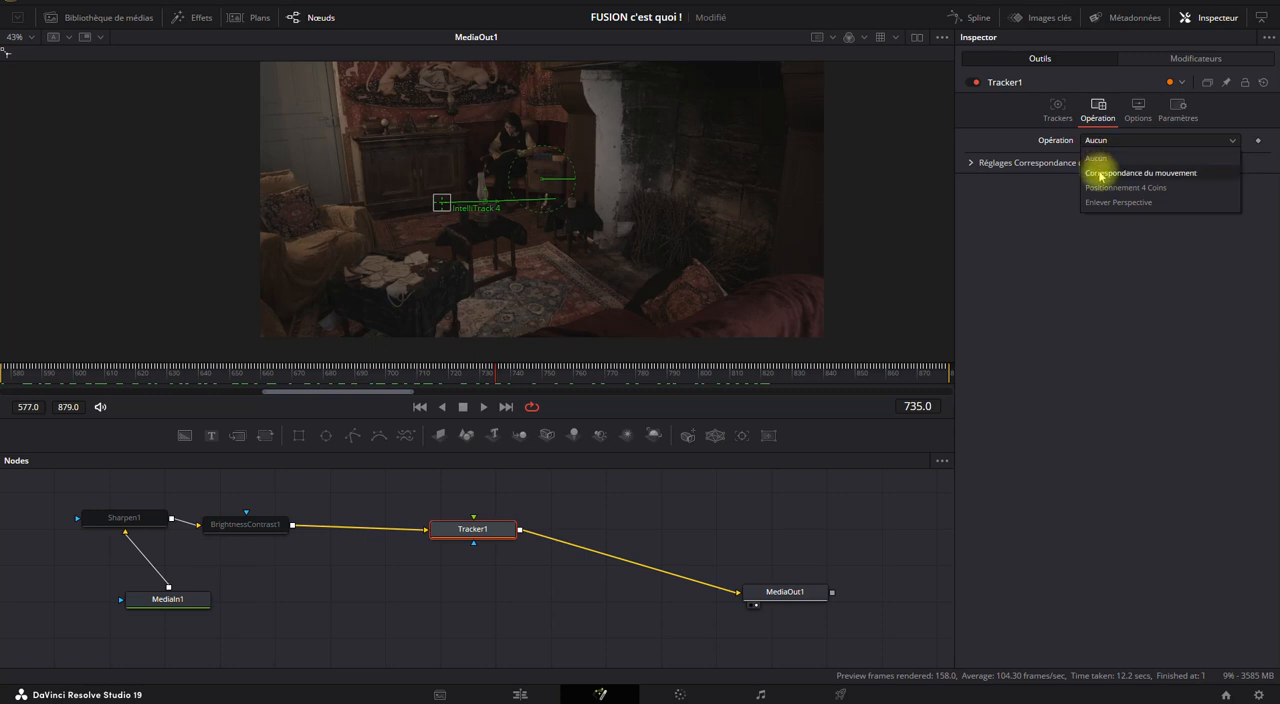
left_click(1101, 174)
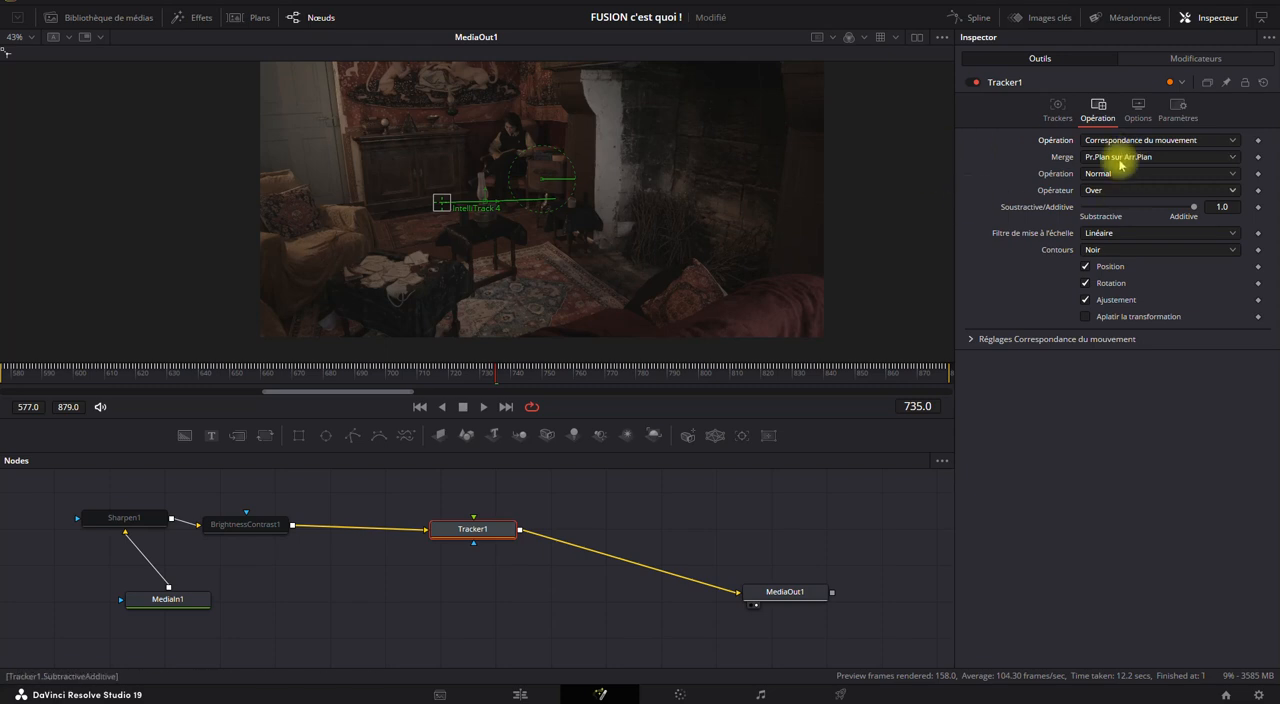
Spread out the existing nodes, moving Tracker1 near MediaOut1, and add Flamme.mp4 from the media pool to the node graph above Tracker1.
left_click(129, 20)
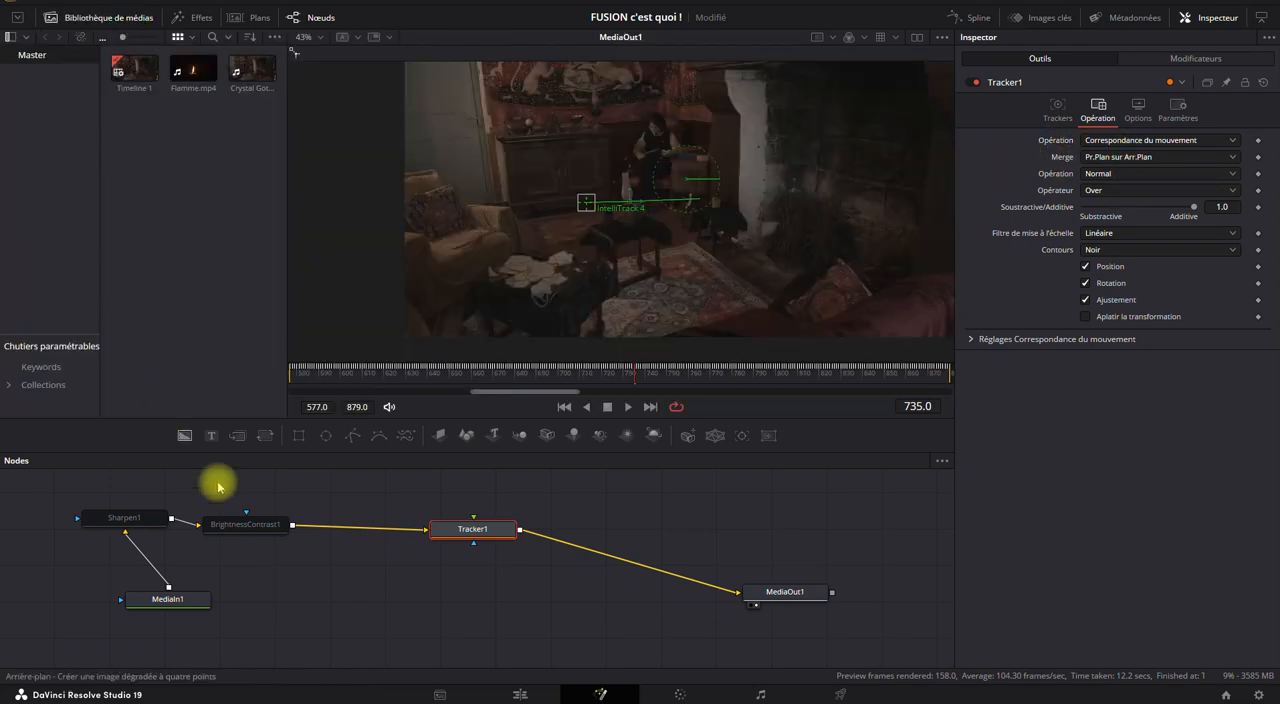
left_click_drag(481, 528, 649, 590)
left_click_drag(245, 527, 303, 527)
left_click_drag(160, 518, 212, 518)
left_click_drag(174, 615, 183, 613)
left_click_drag(183, 64, 575, 511)
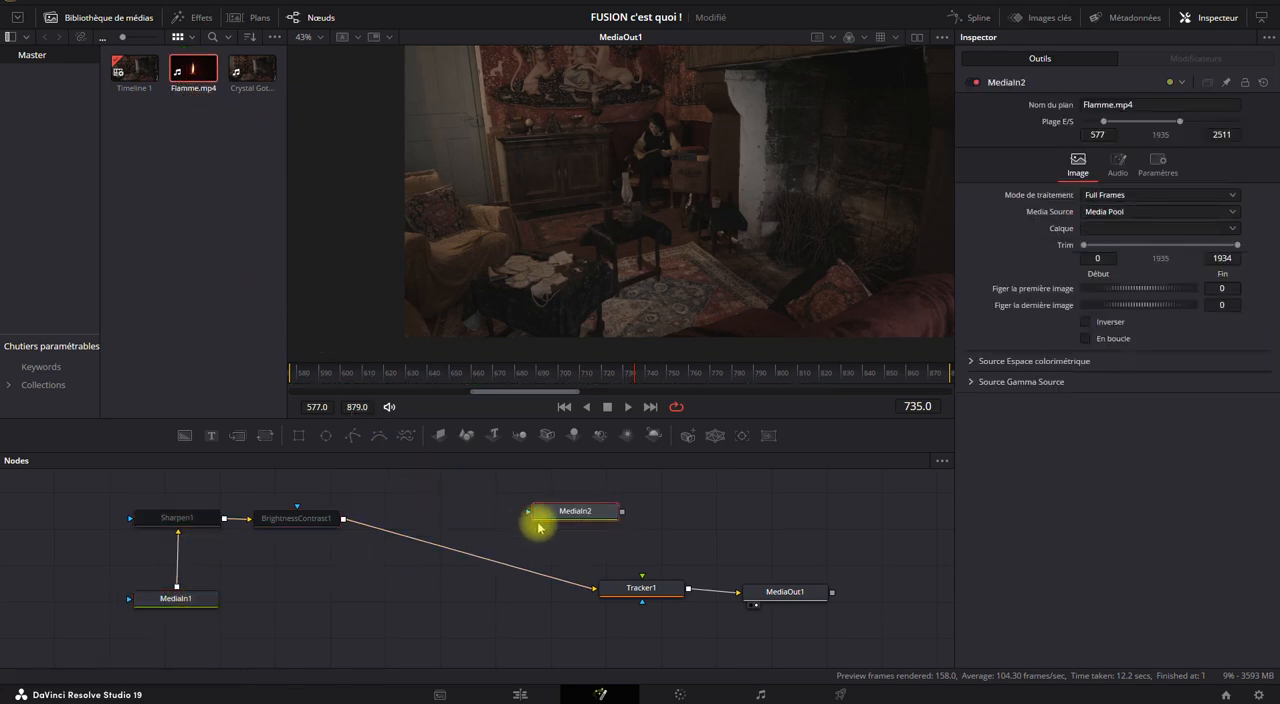
Rename the flame clip's node to Flamme_1 and the Crystal Goth clip's node to Rush.
key("F2")
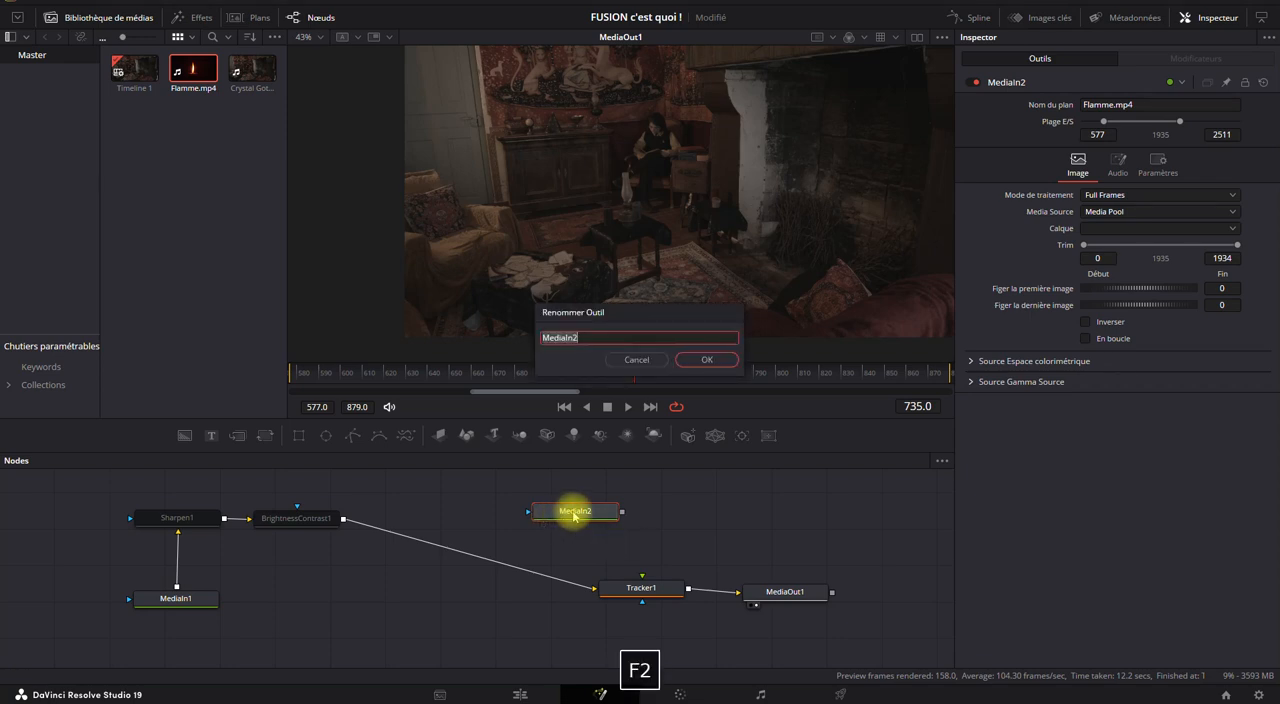
type("Flamme_1")
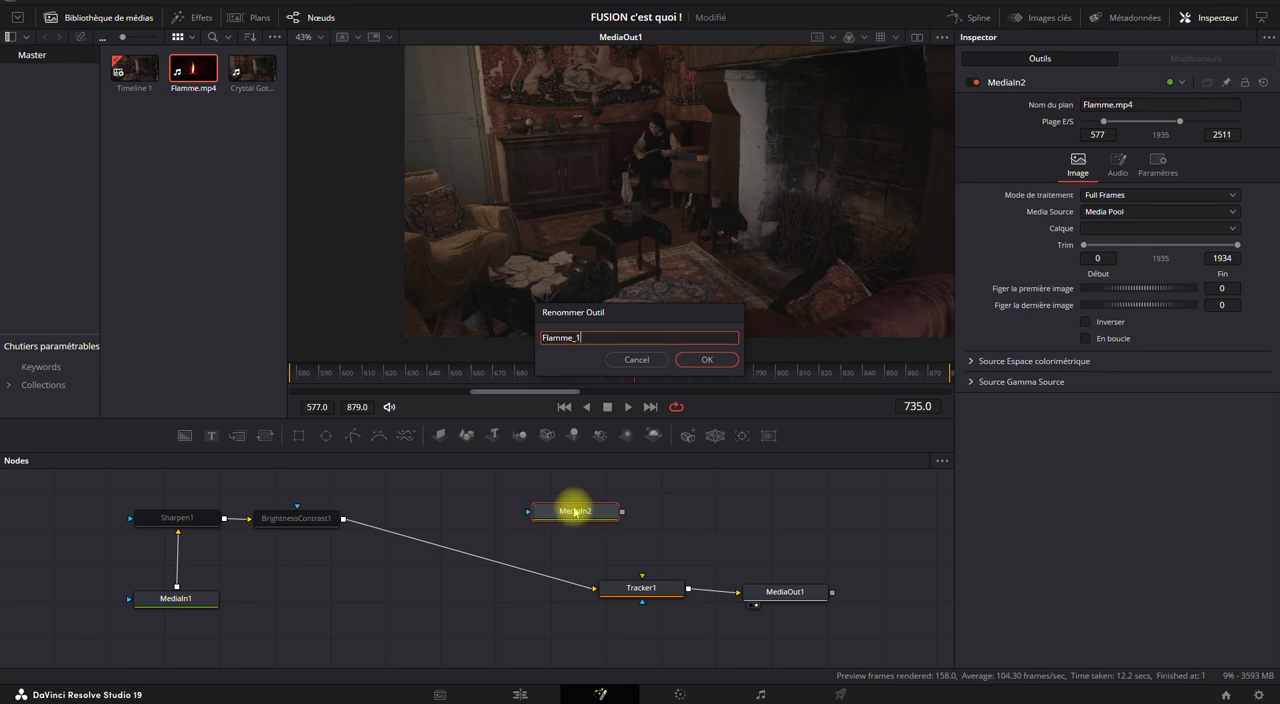
left_click(713, 363)
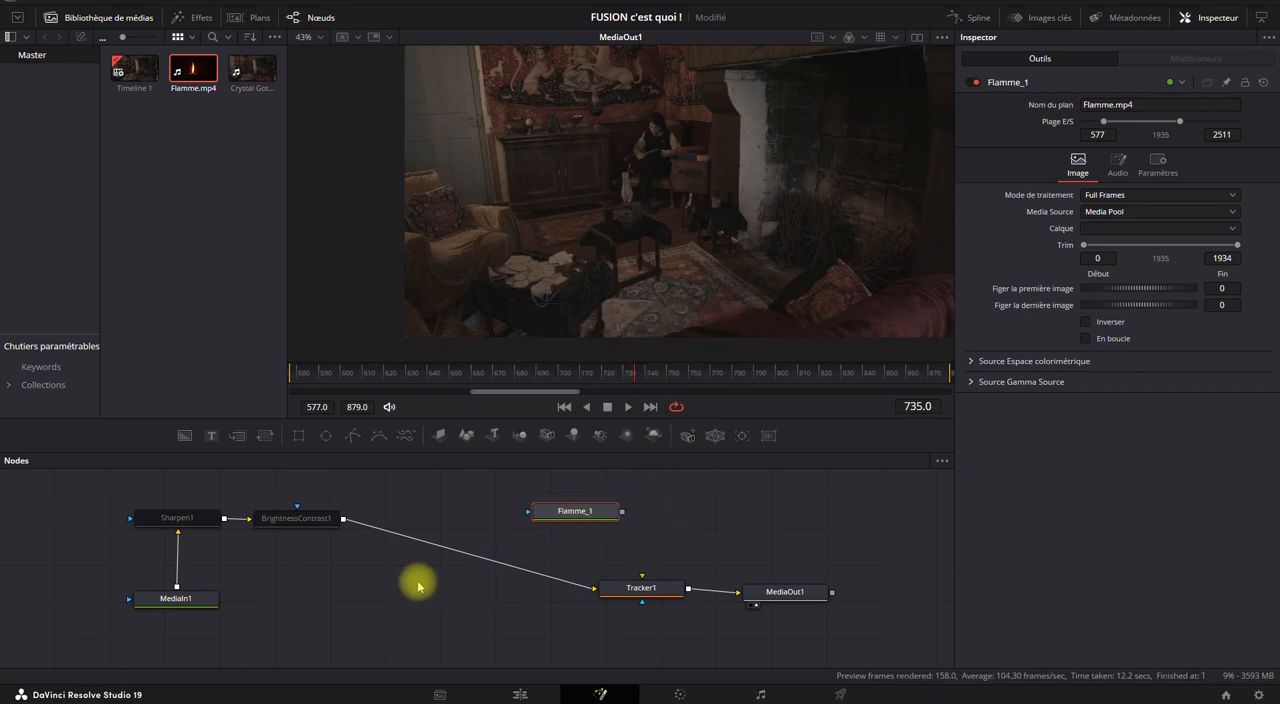
left_click(190, 600)
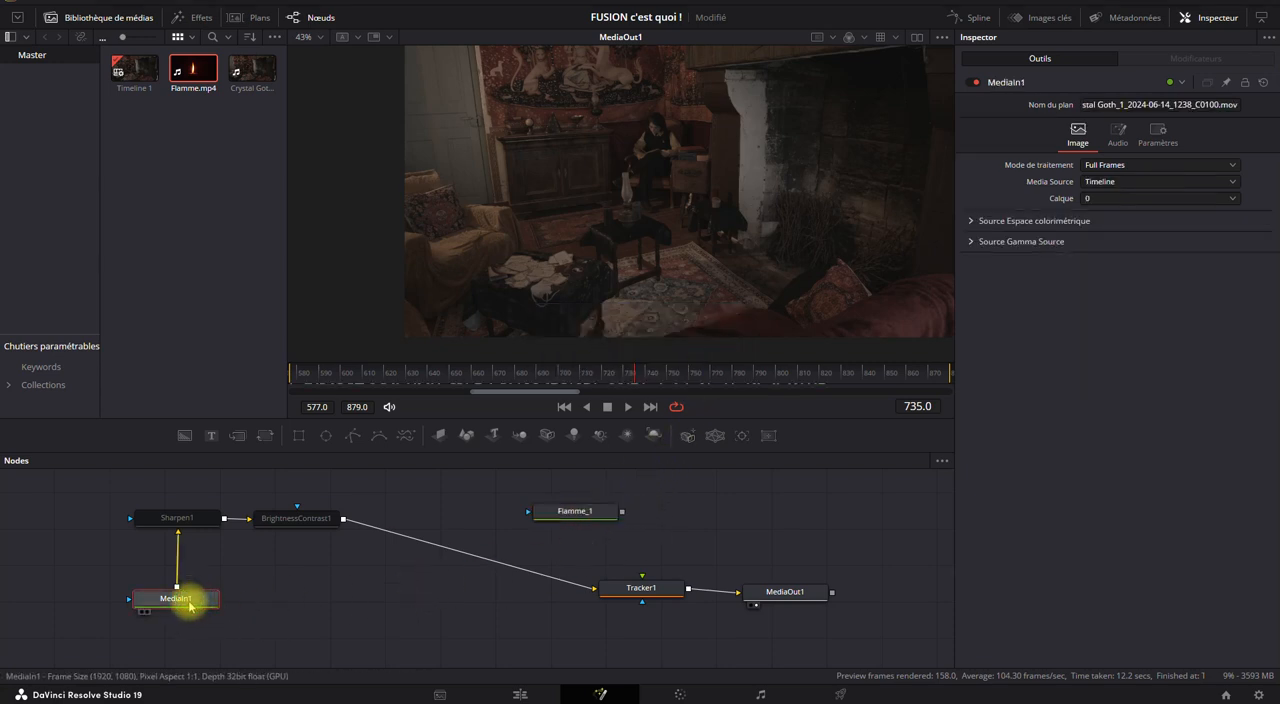
key("F2")
type("Rush")
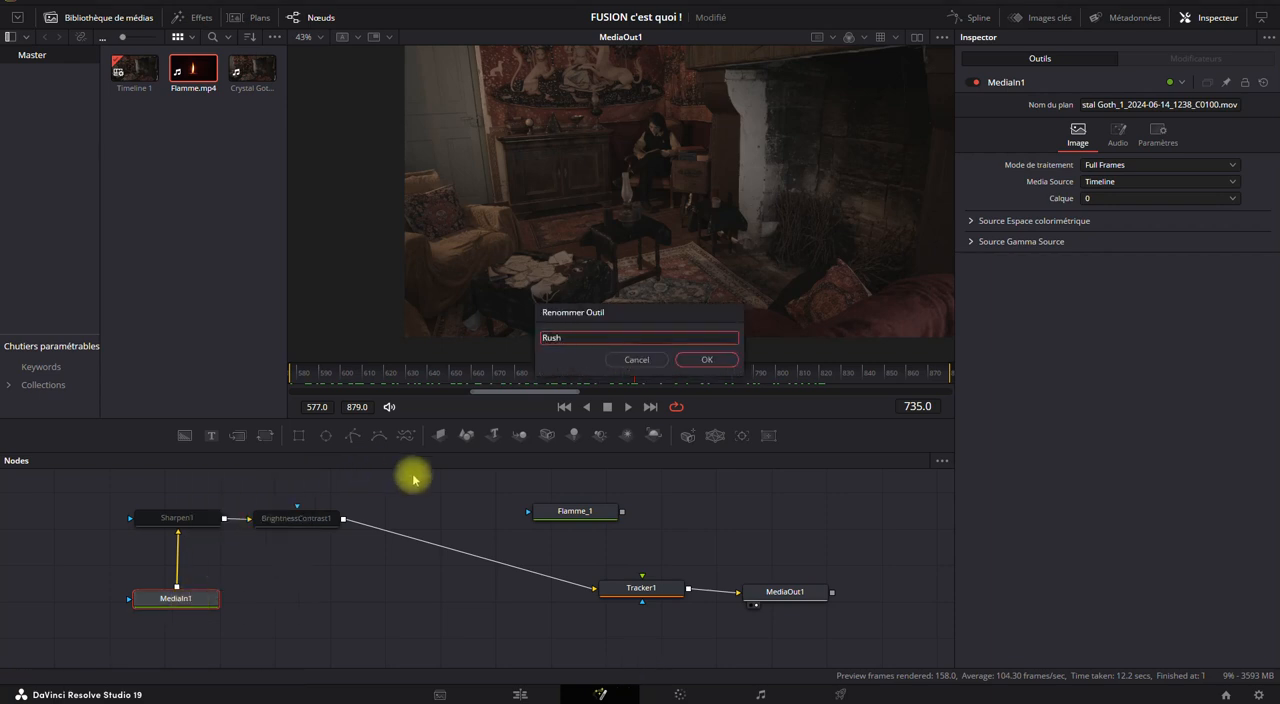
left_click(703, 361)
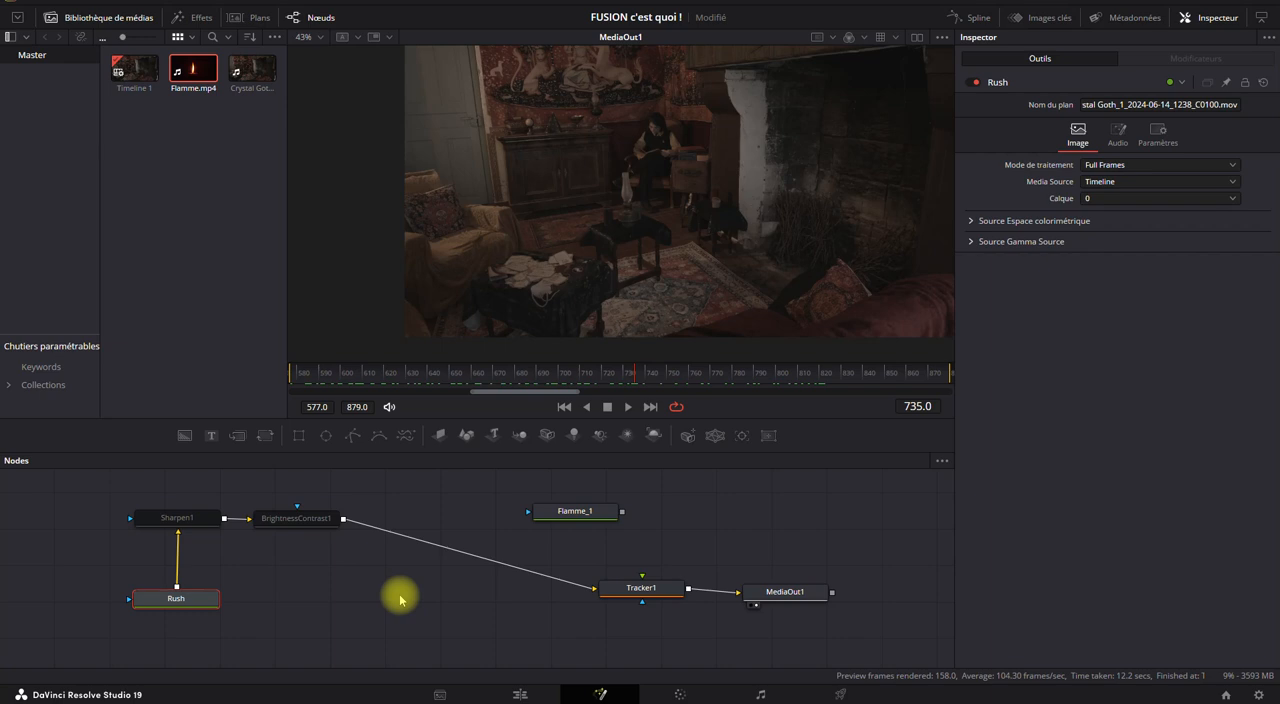
Connect Flamme_1 to Tracker1's foreground input and align it directly above Tracker1.
left_click_drag(566, 560, 580, 588)
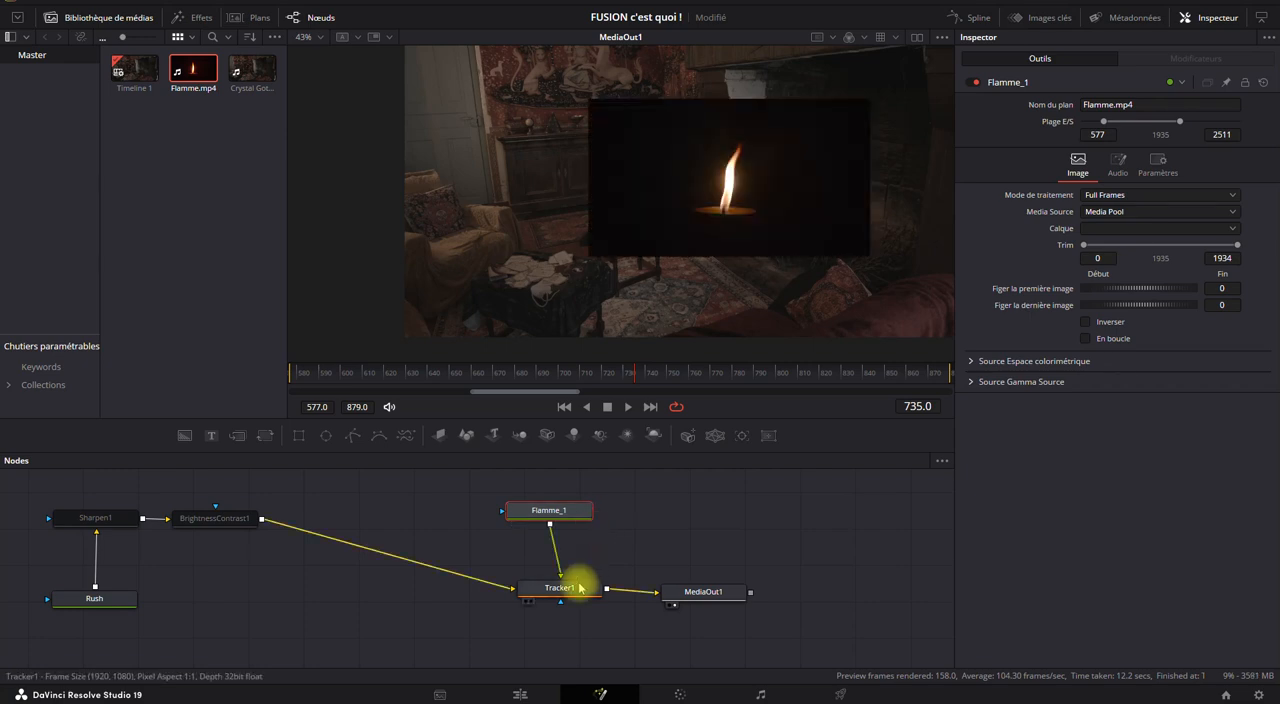
left_click(563, 515)
left_click_drag(560, 518, 572, 519)
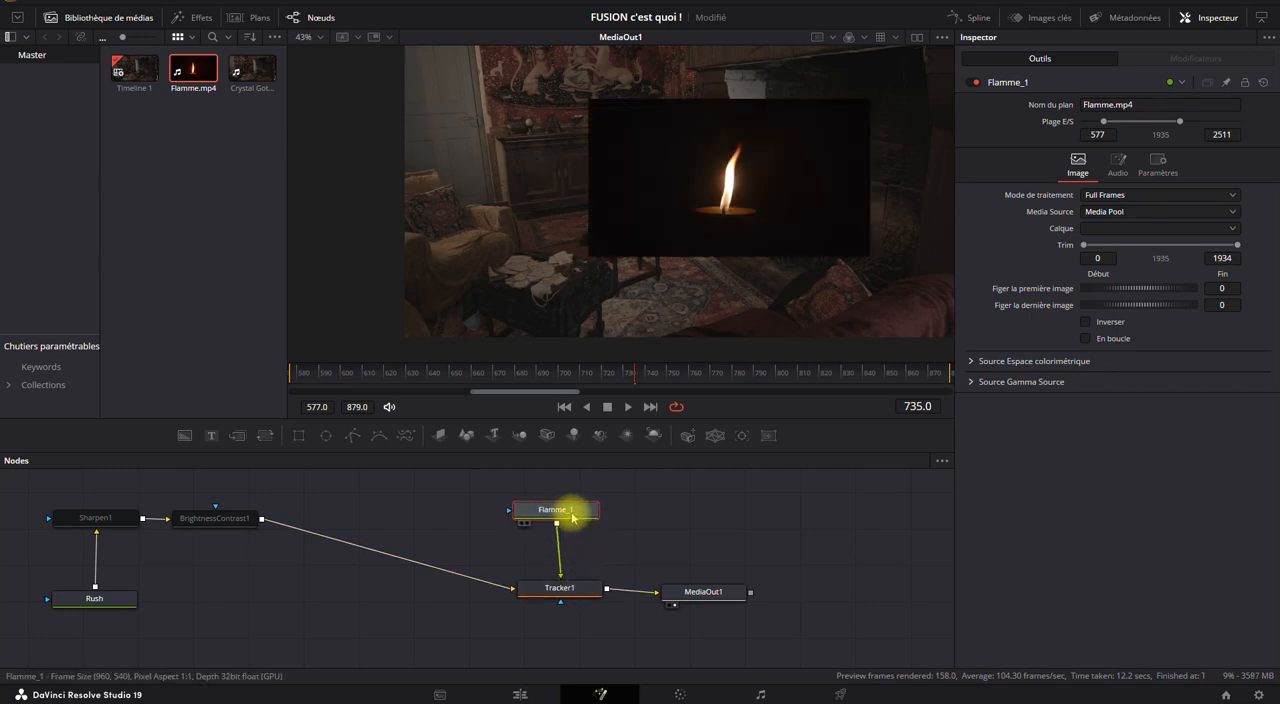
left_click(560, 590)
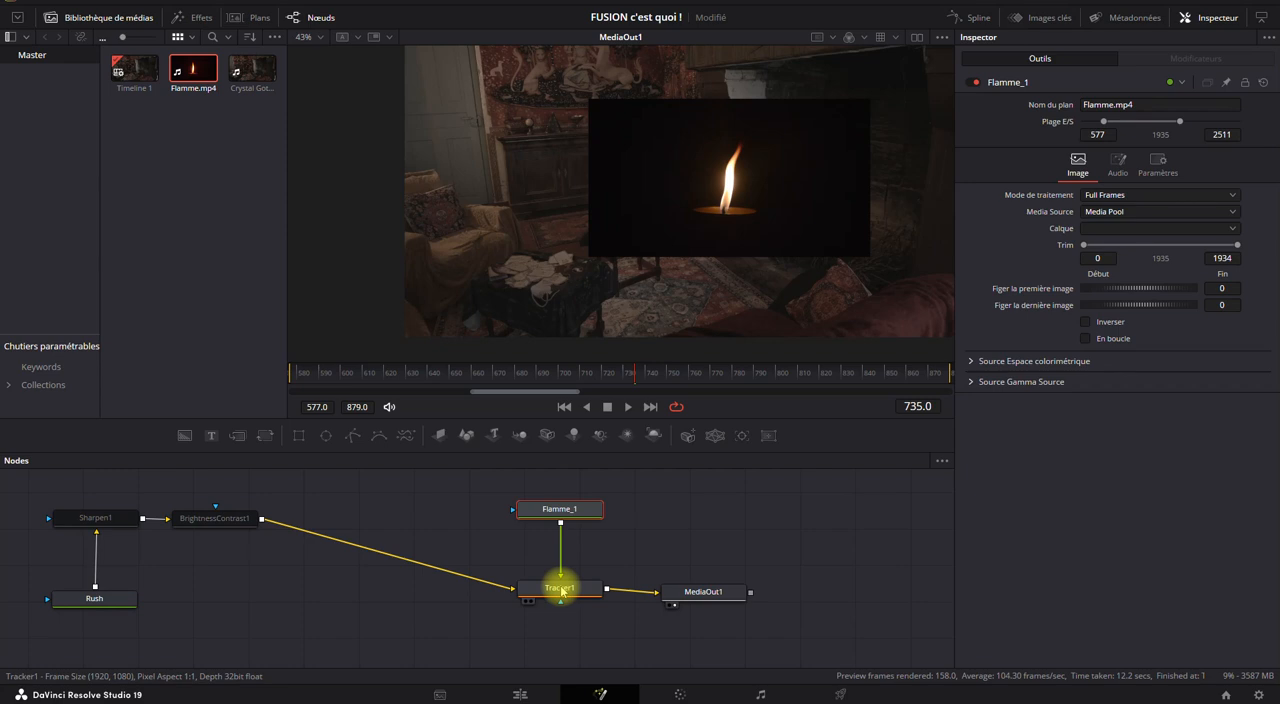
left_click(452, 628)
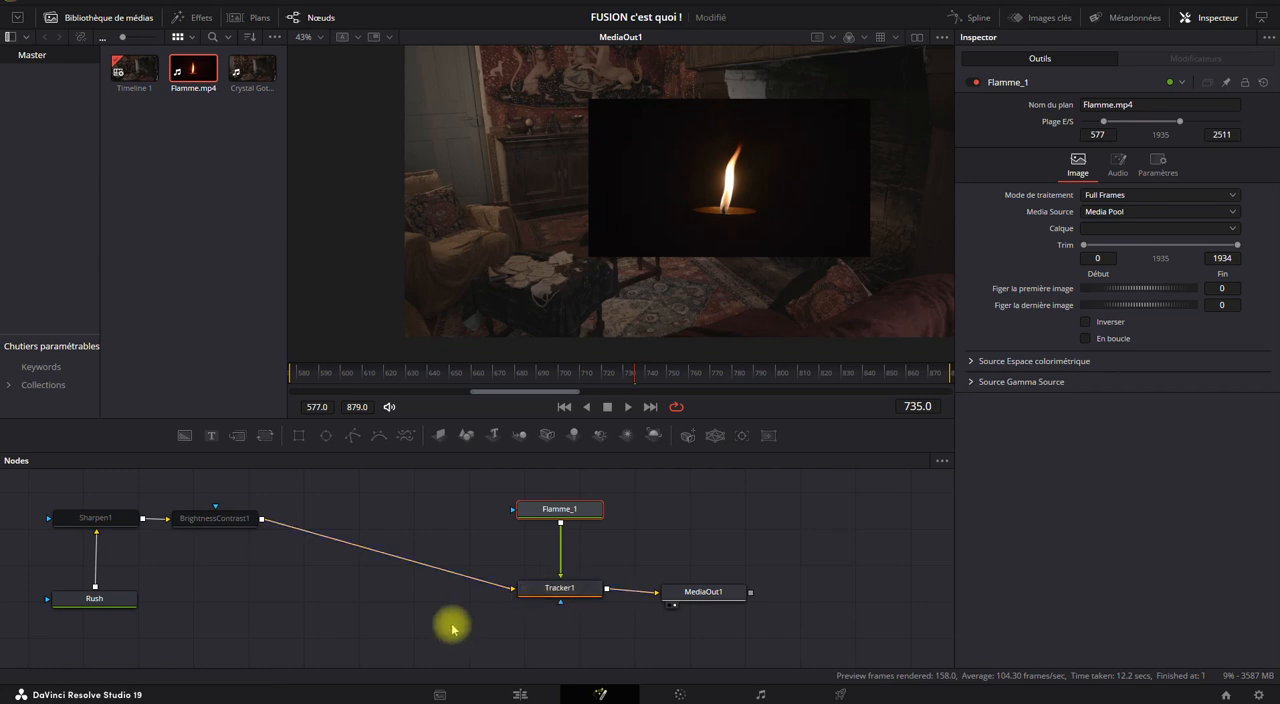
left_click(560, 518)
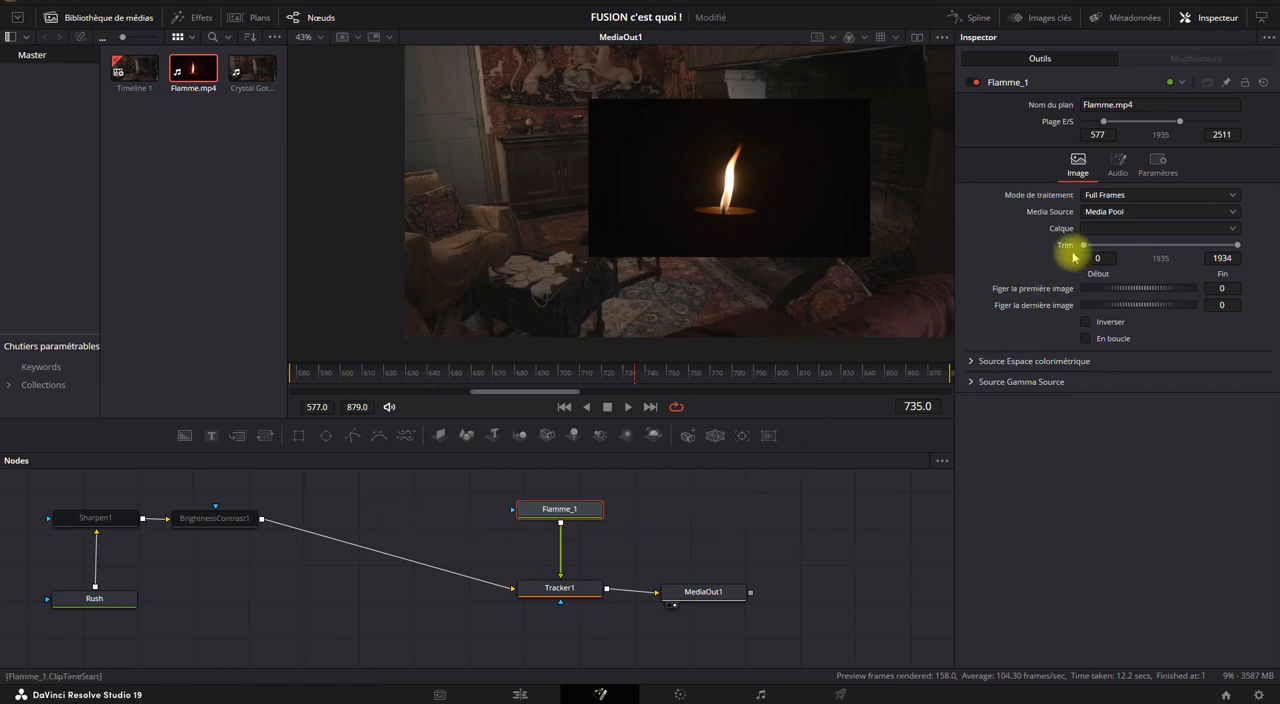
mouse_move(1086, 247)
left_mouse_down()
mouse_move(1161, 249)
mouse_move(1078, 241)
left_mouse_up()
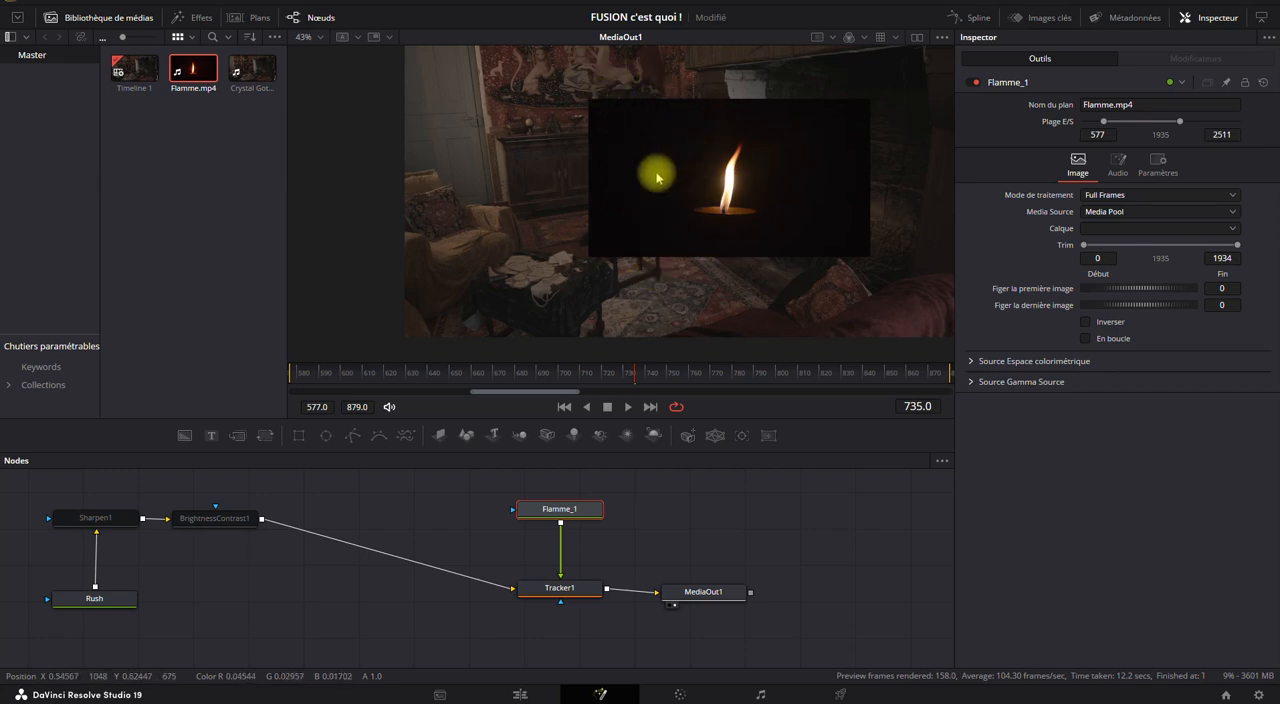
left_click_drag(1085, 246, 1032, 237)
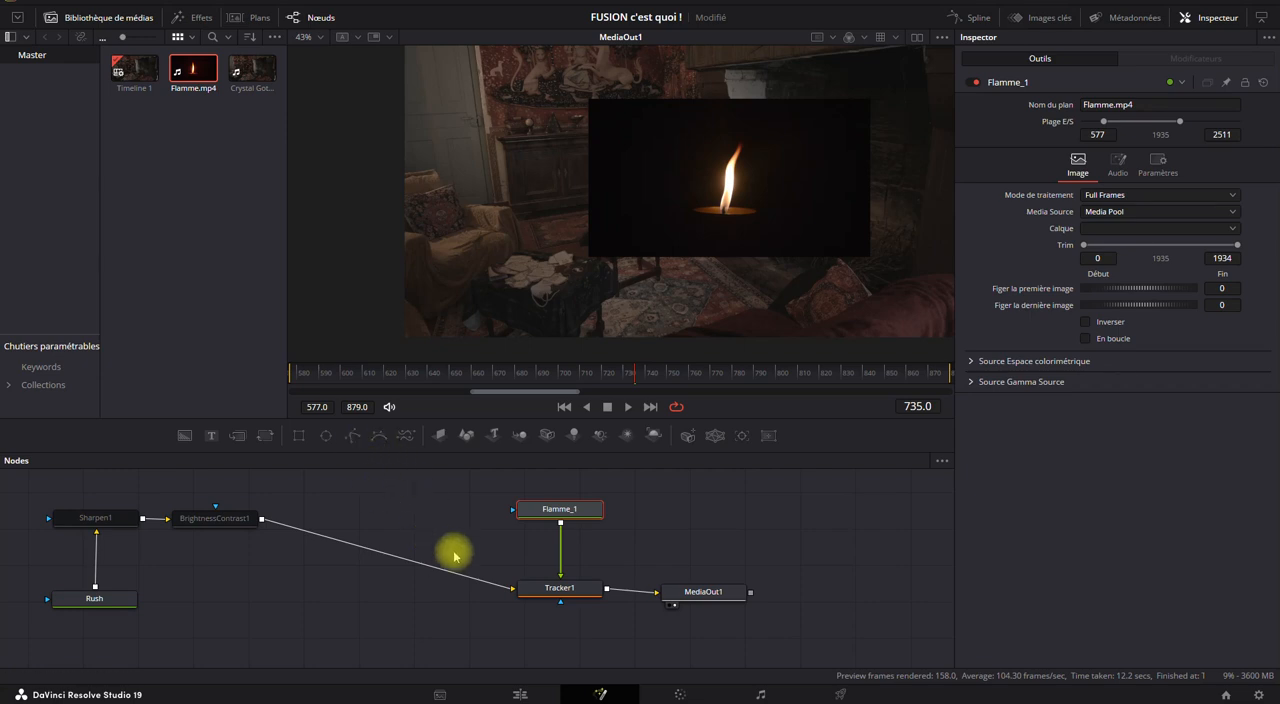
Insert a Transform node after Flamme_1, set its size to 0.35, and move the flame onto the lamp at about X 0.137, Y 0.399.
left_click(267, 437)
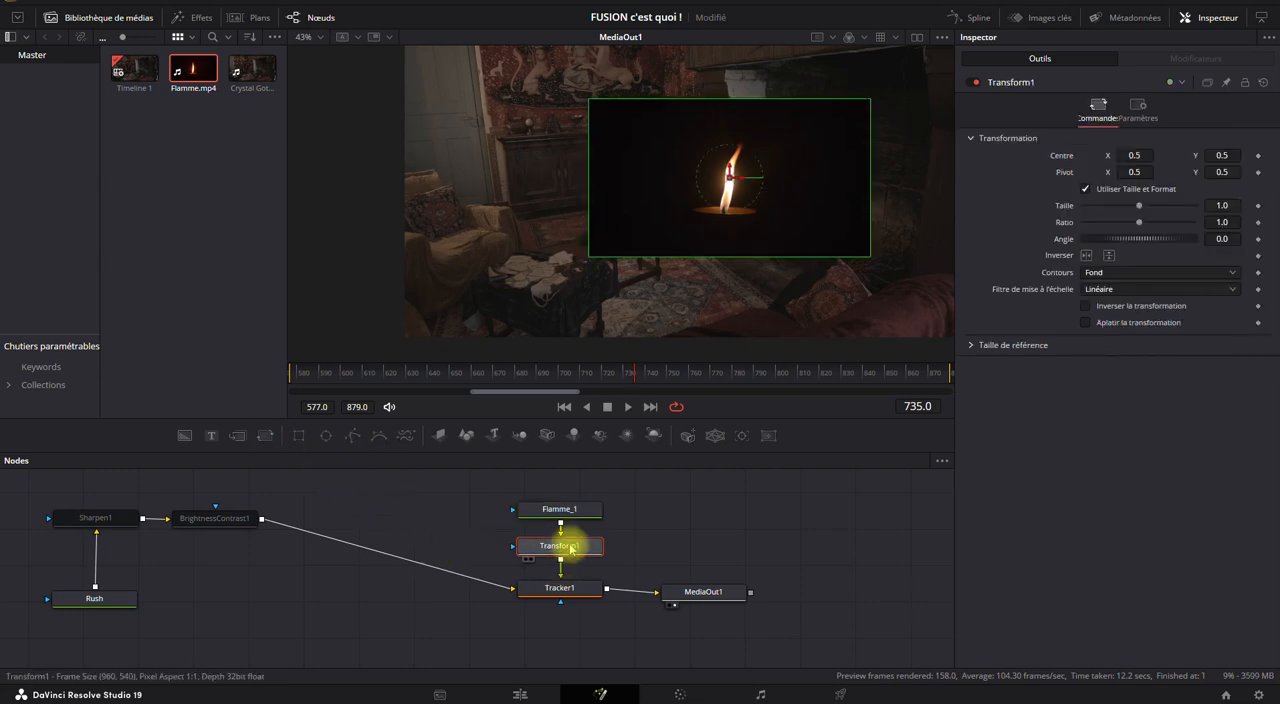
left_click_drag(1142, 206, 1104, 210)
left_click_drag(729, 179, 628, 195)
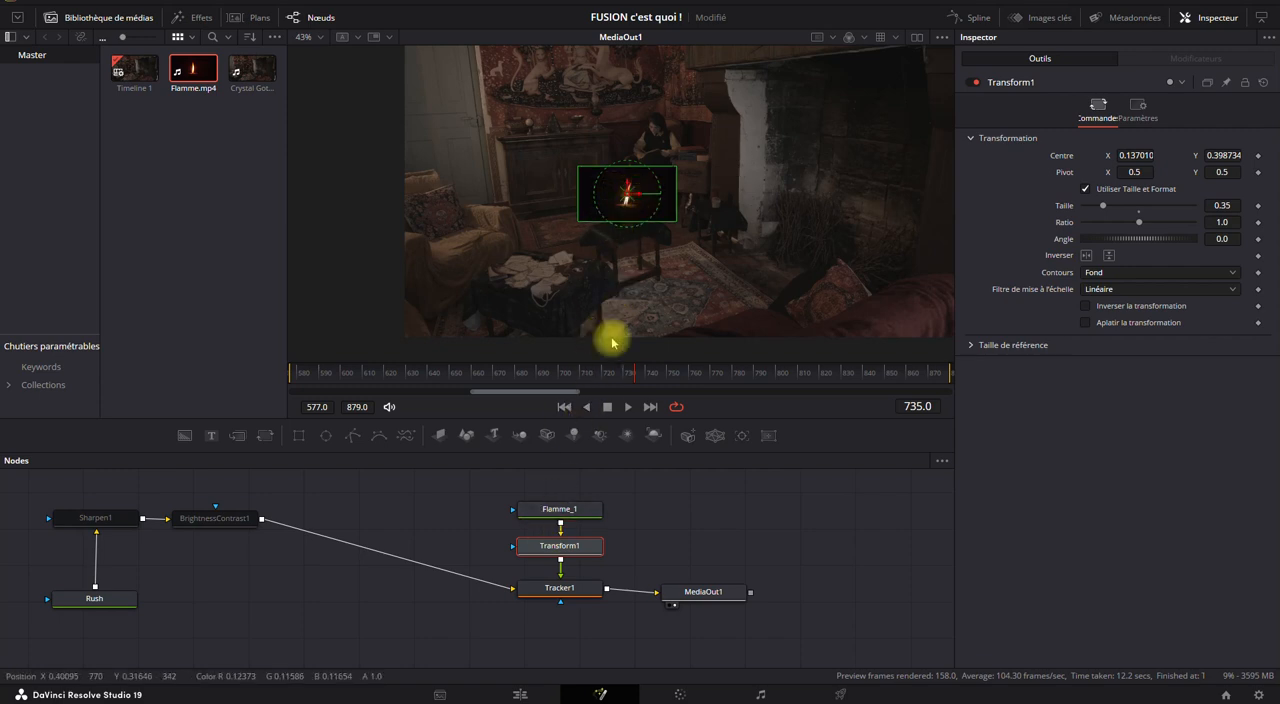
Set Tracker1's blending mode to Screen for the flame overlay.
left_click(566, 589)
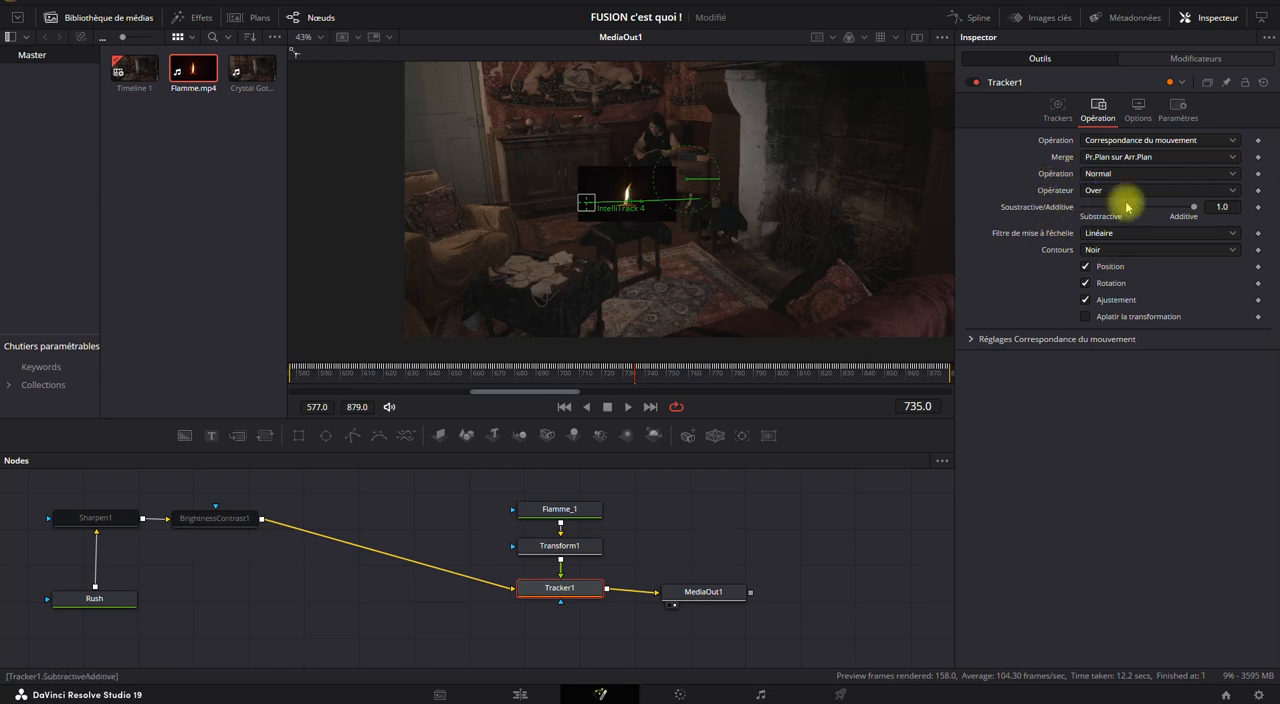
left_click(1102, 174)
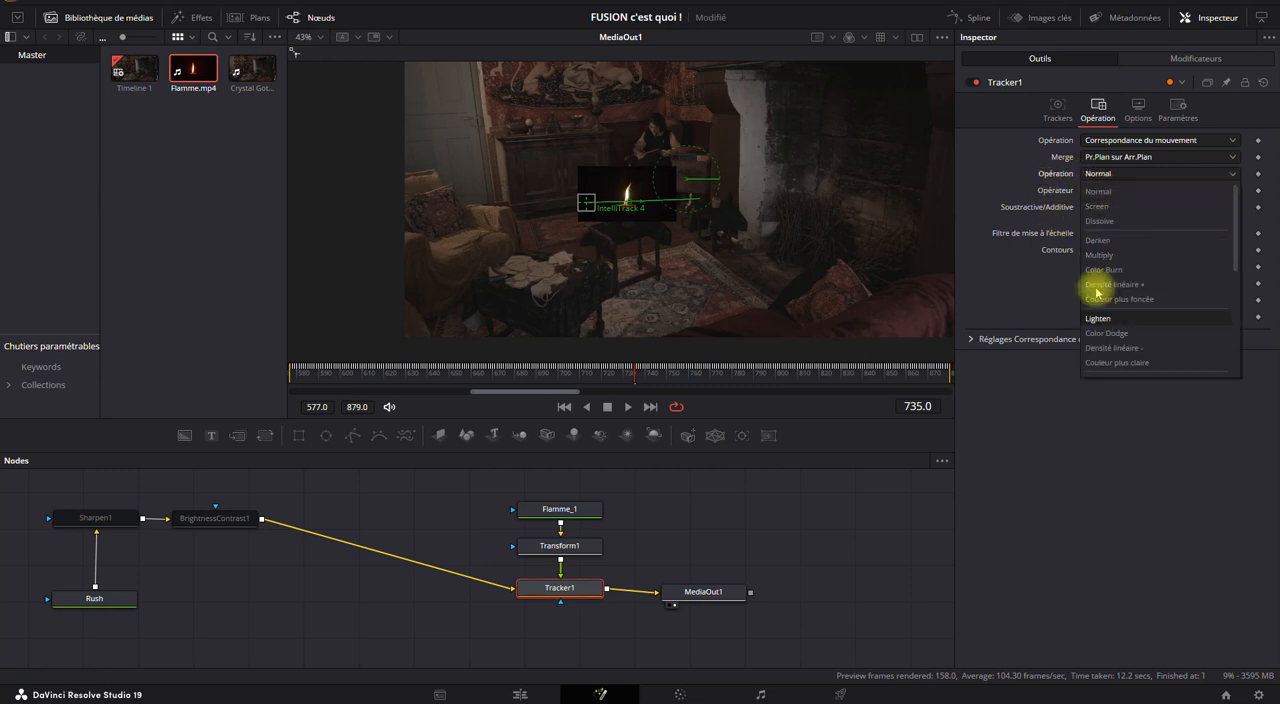
left_click(1017, 181)
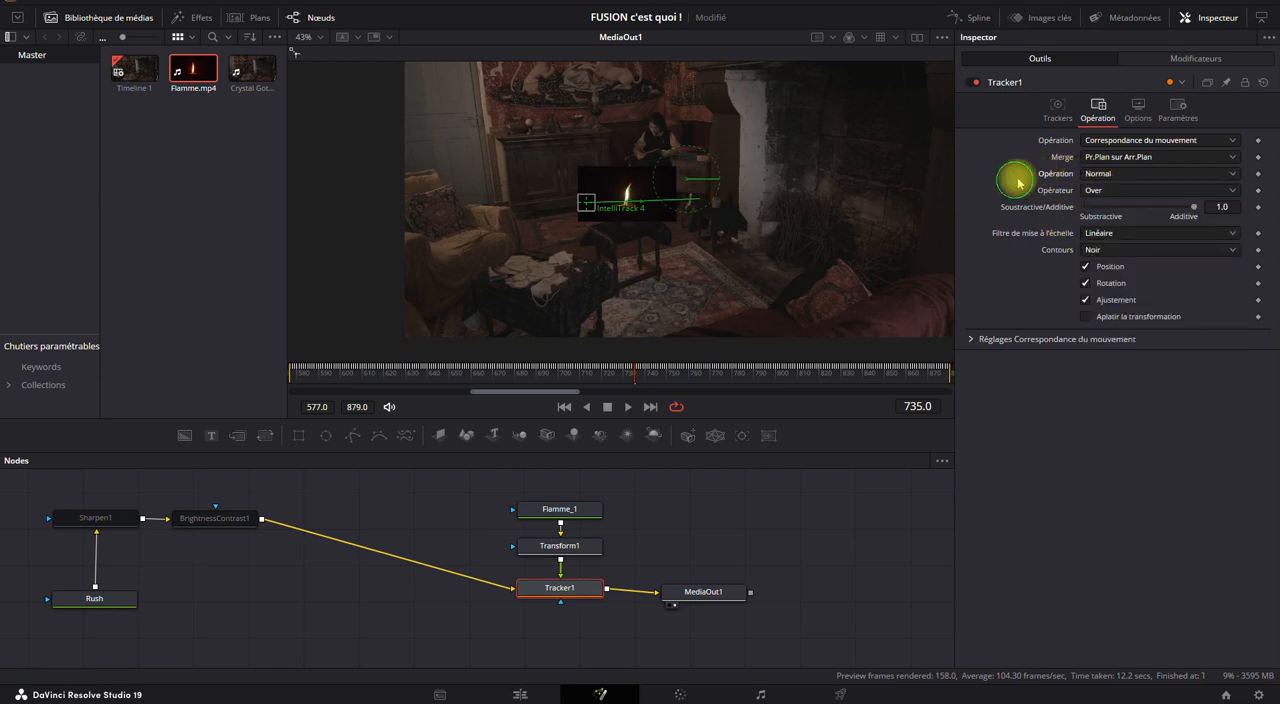
left_click(1108, 176)
left_click(1110, 207)
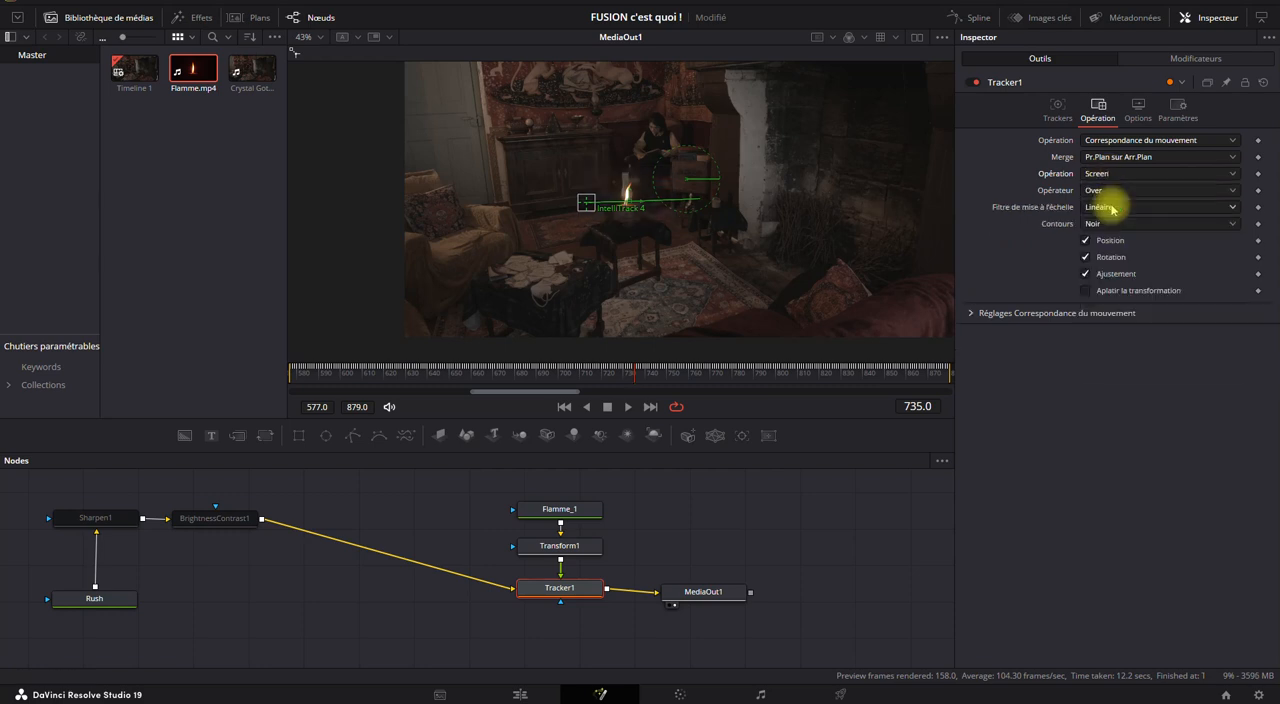
Fit the flame inside the lamp glass with Transform1 at size 0.29, angle about 13.3 and centre Y about 0.418, and play back the composite.
scroll(634, 206, "up", 3)
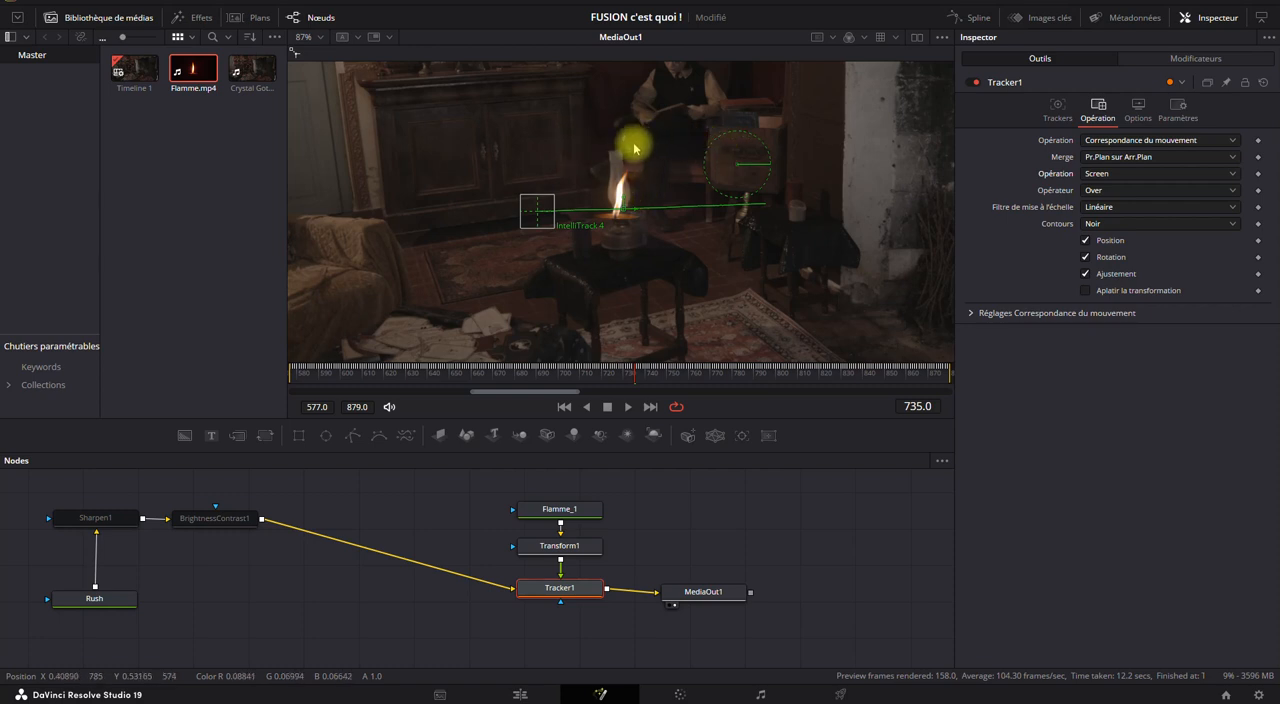
scroll(620, 229, "up", 5)
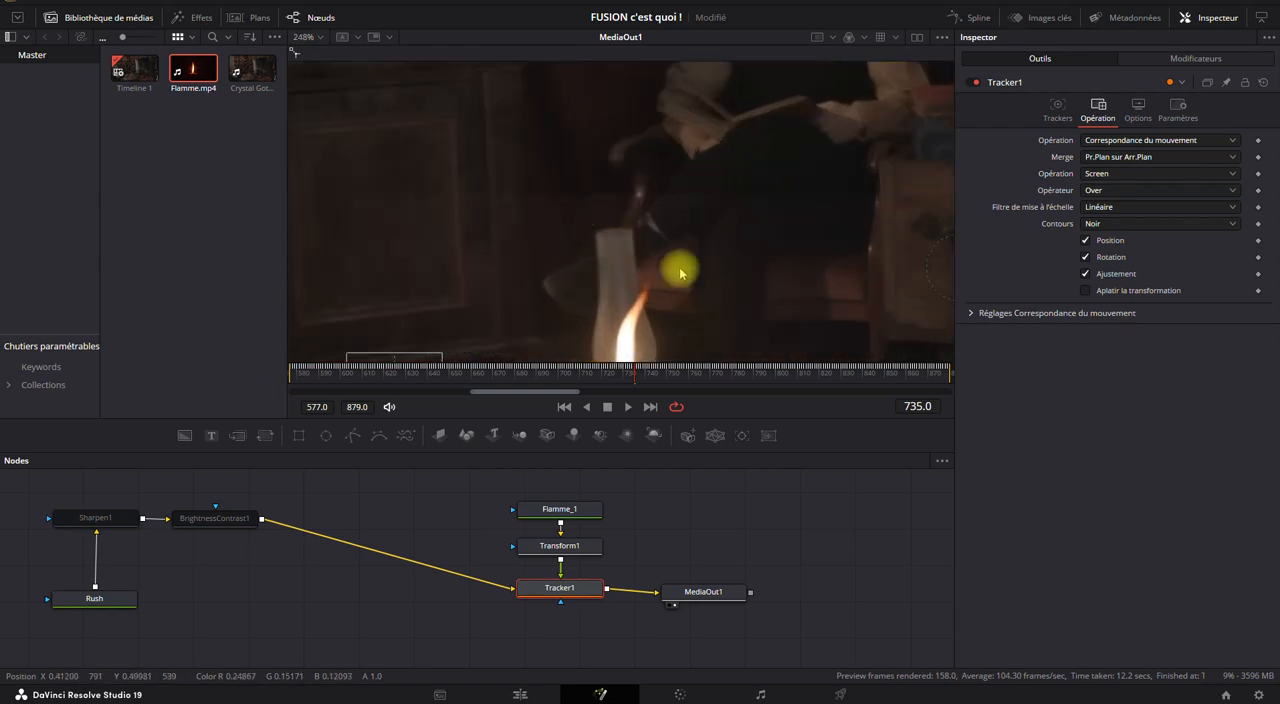
scroll(680, 270, "down", 2)
left_click_drag(706, 298, 687, 221)
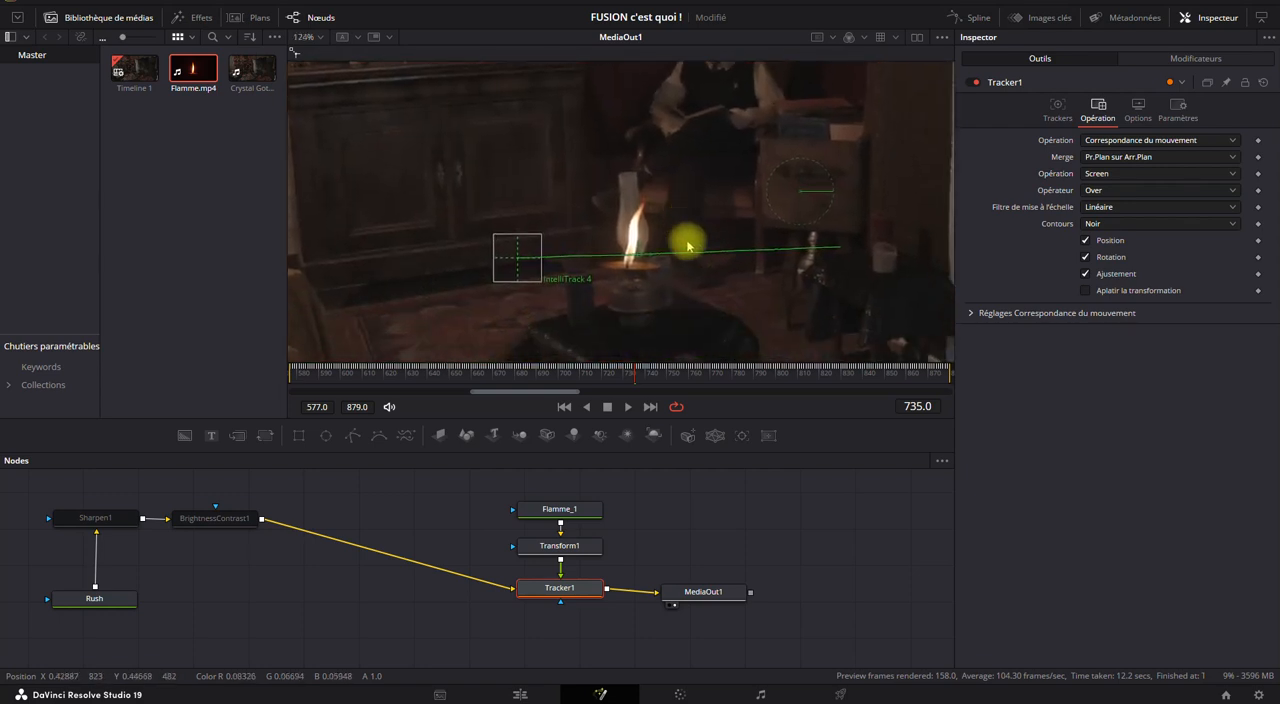
left_click(570, 545)
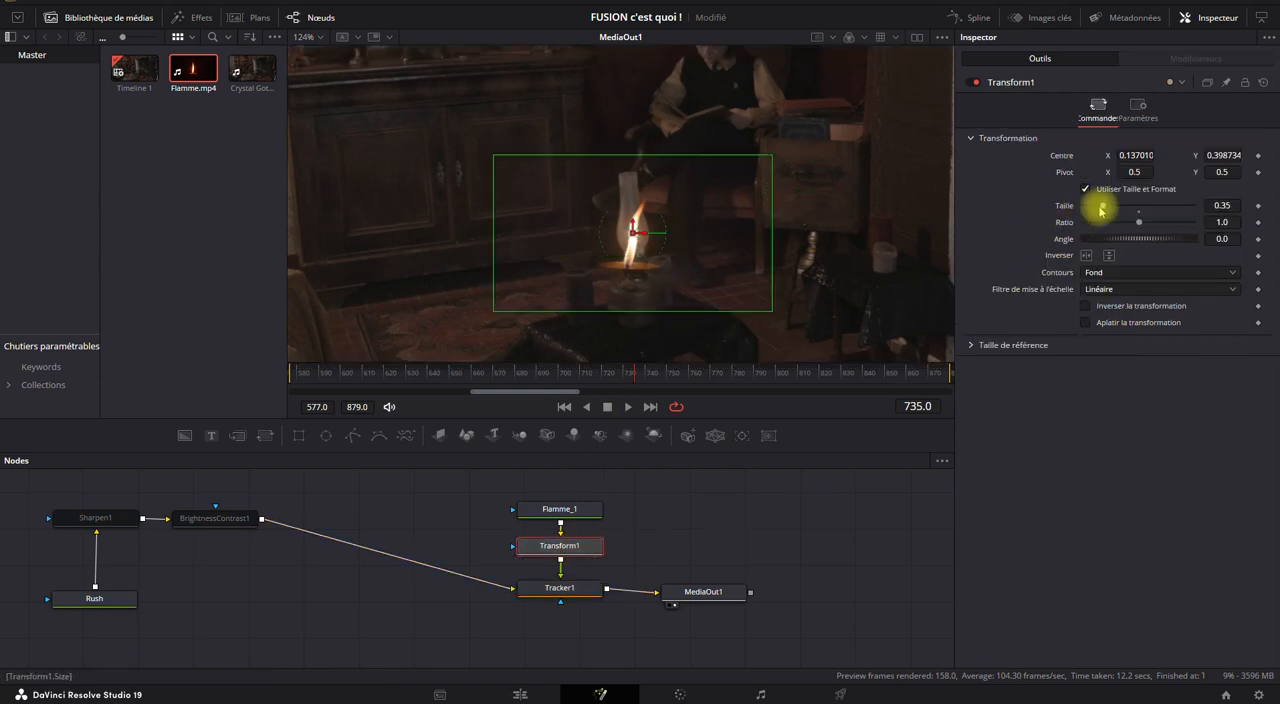
left_click_drag(1102, 207, 1098, 209)
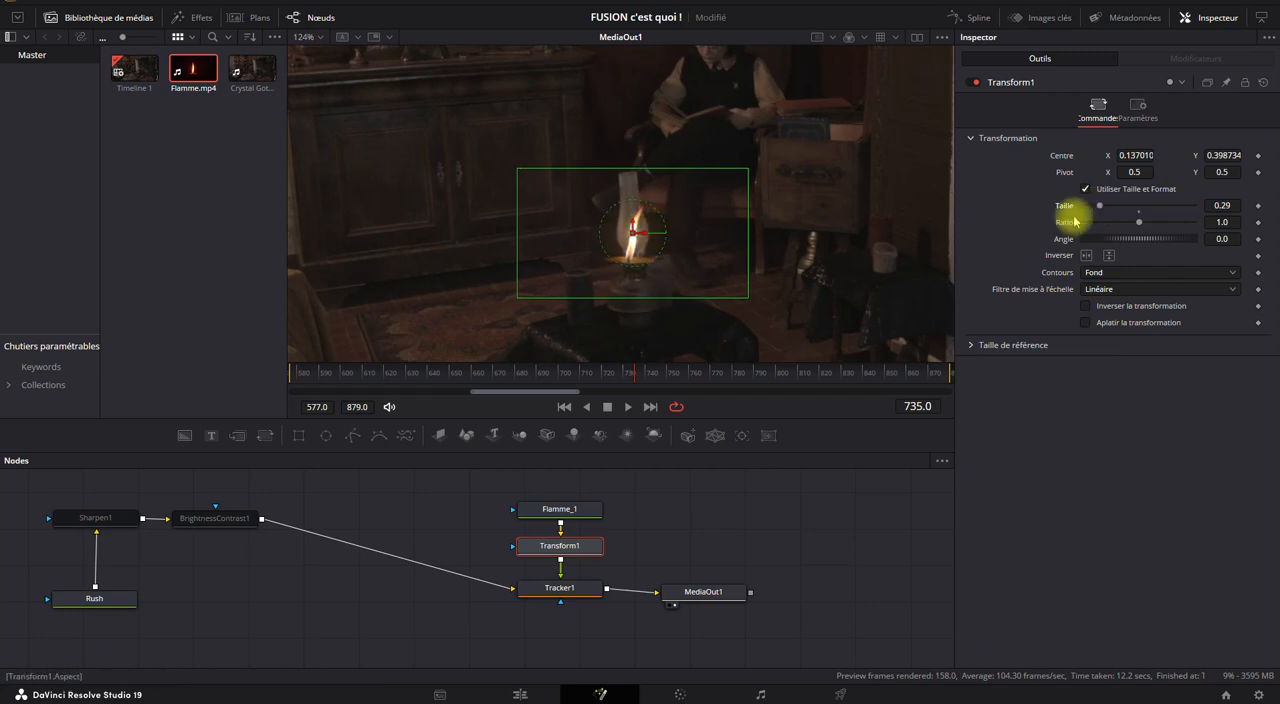
left_click_drag(1106, 240, 1105, 240)
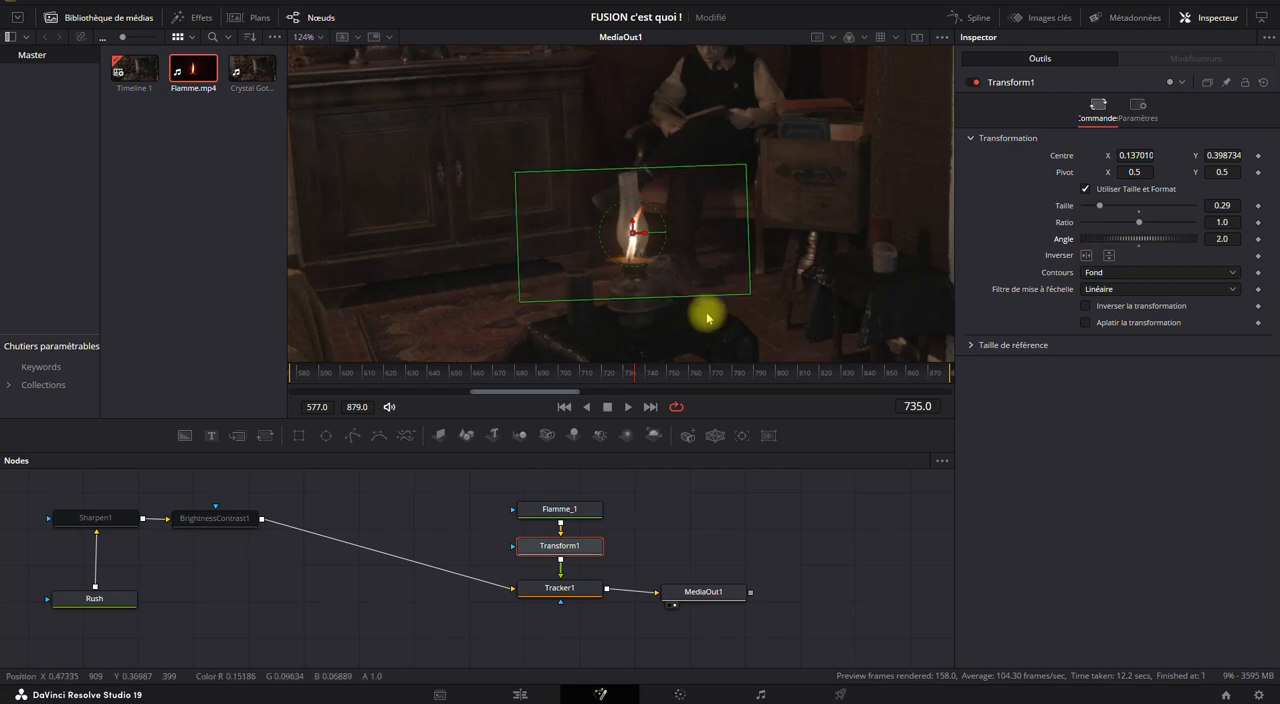
left_click_drag(640, 266, 633, 226)
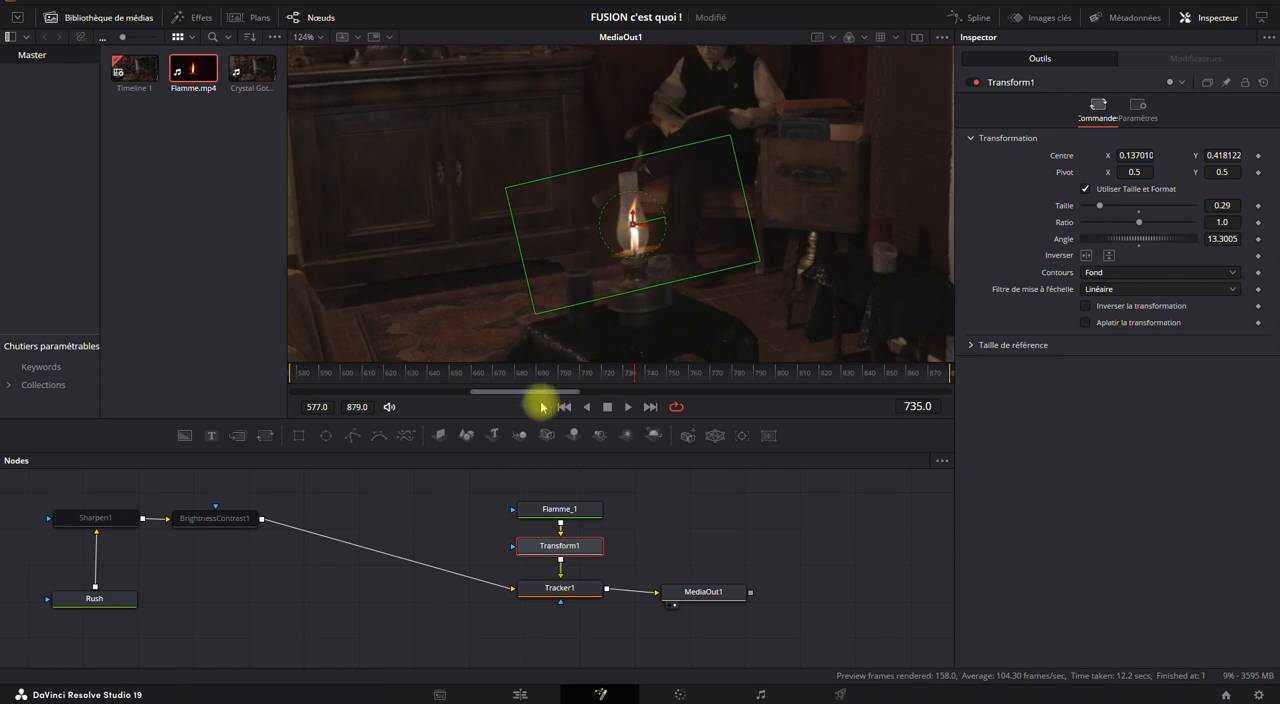
left_click(630, 407)
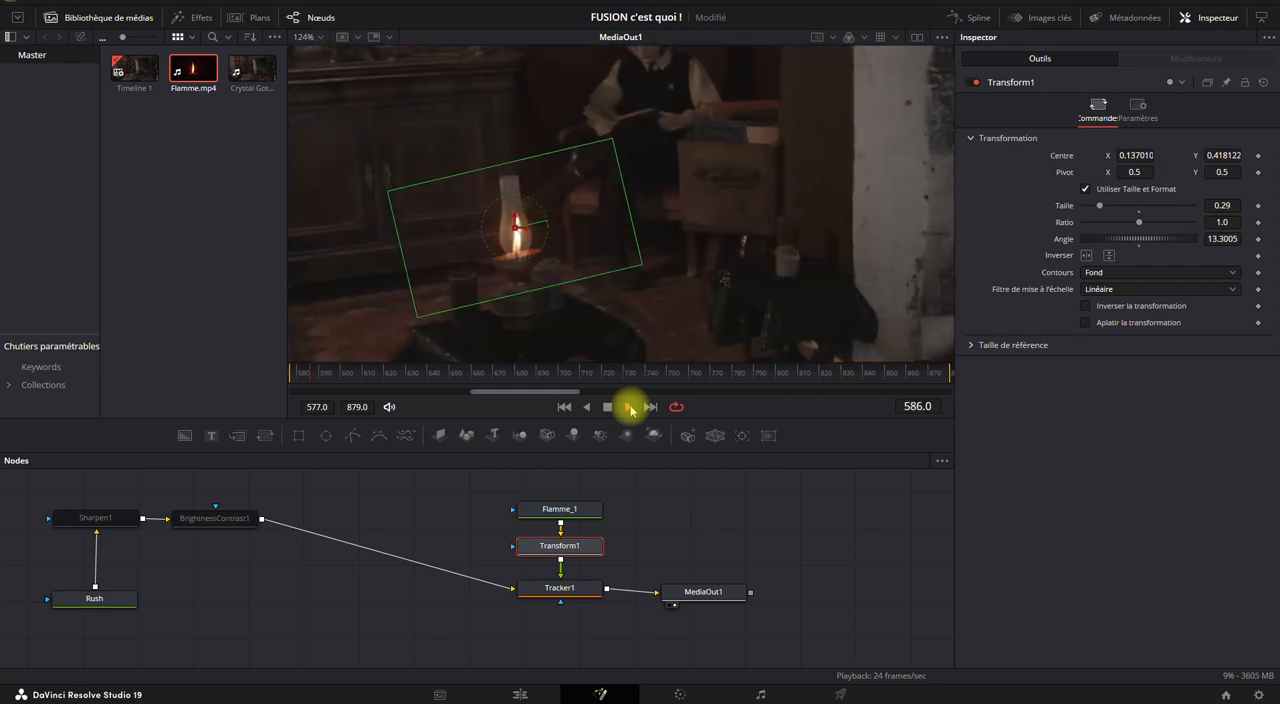
left_click(608, 409)
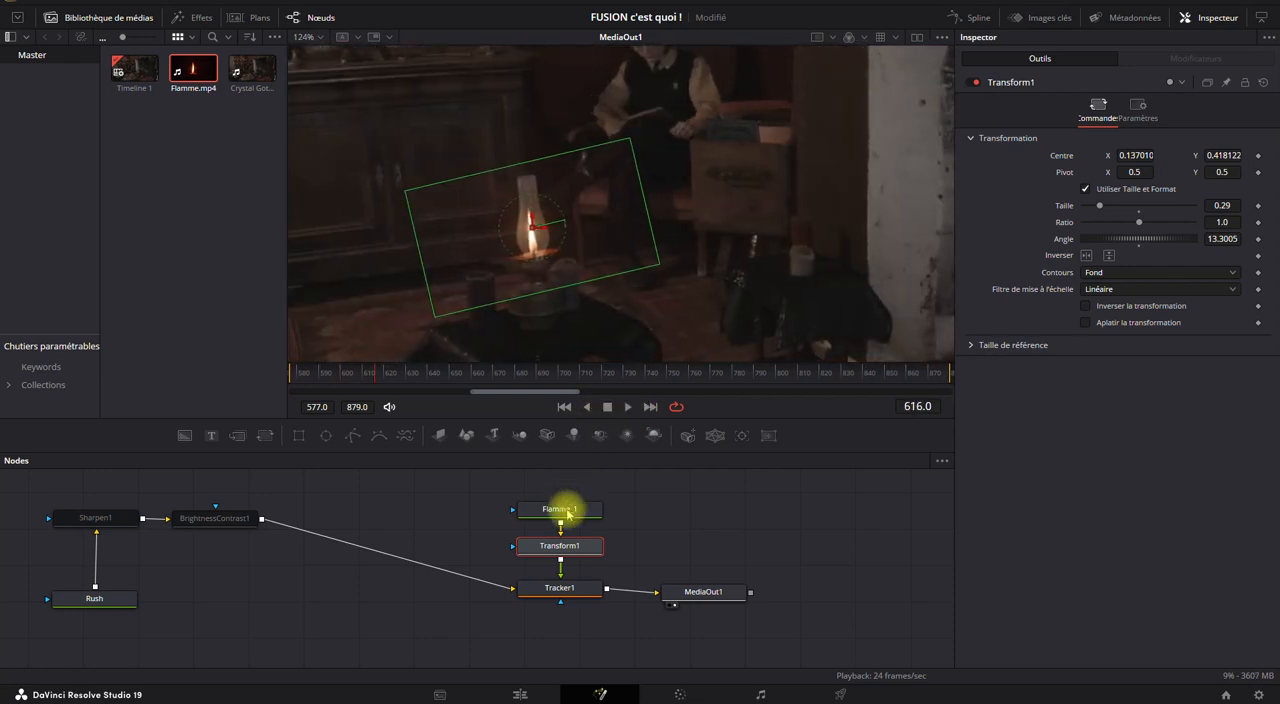
Move Flamme_1 further above Transform1 and shift the Rush, Sharpen1 and BrightnessContrast1 nodes together closer to Tracker1.
left_click(545, 507)
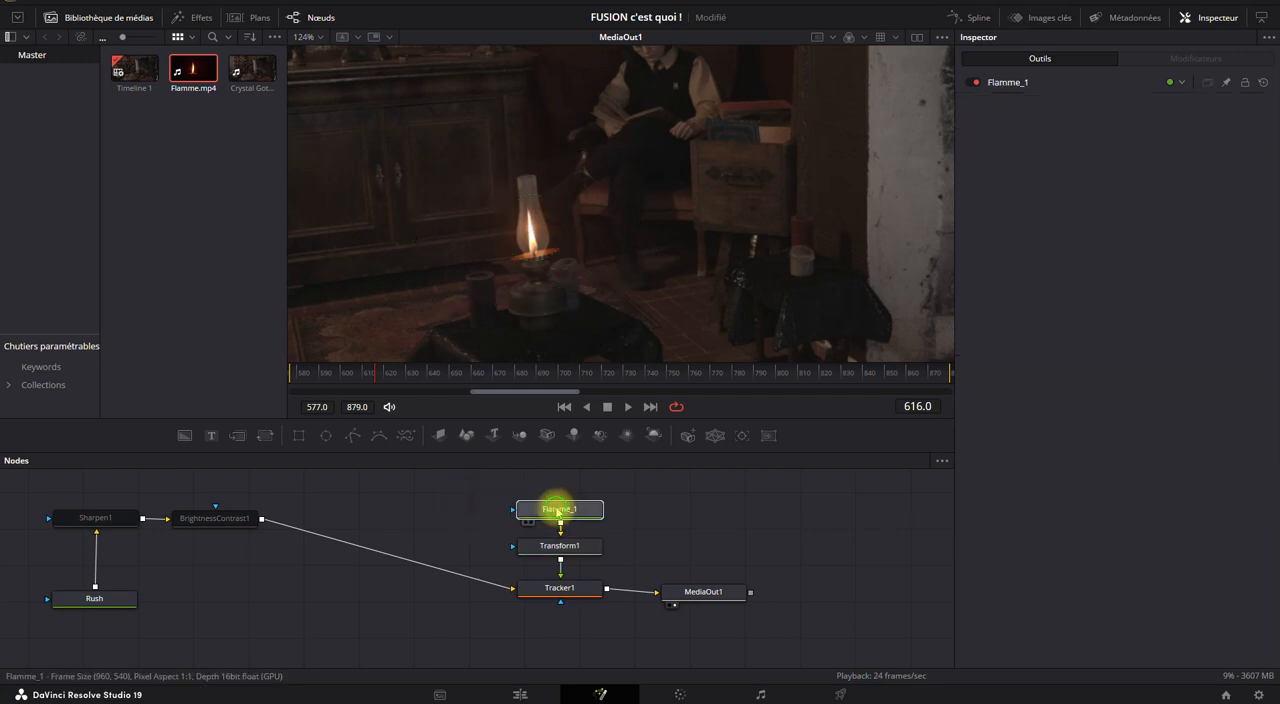
left_click_drag(564, 509, 561, 500)
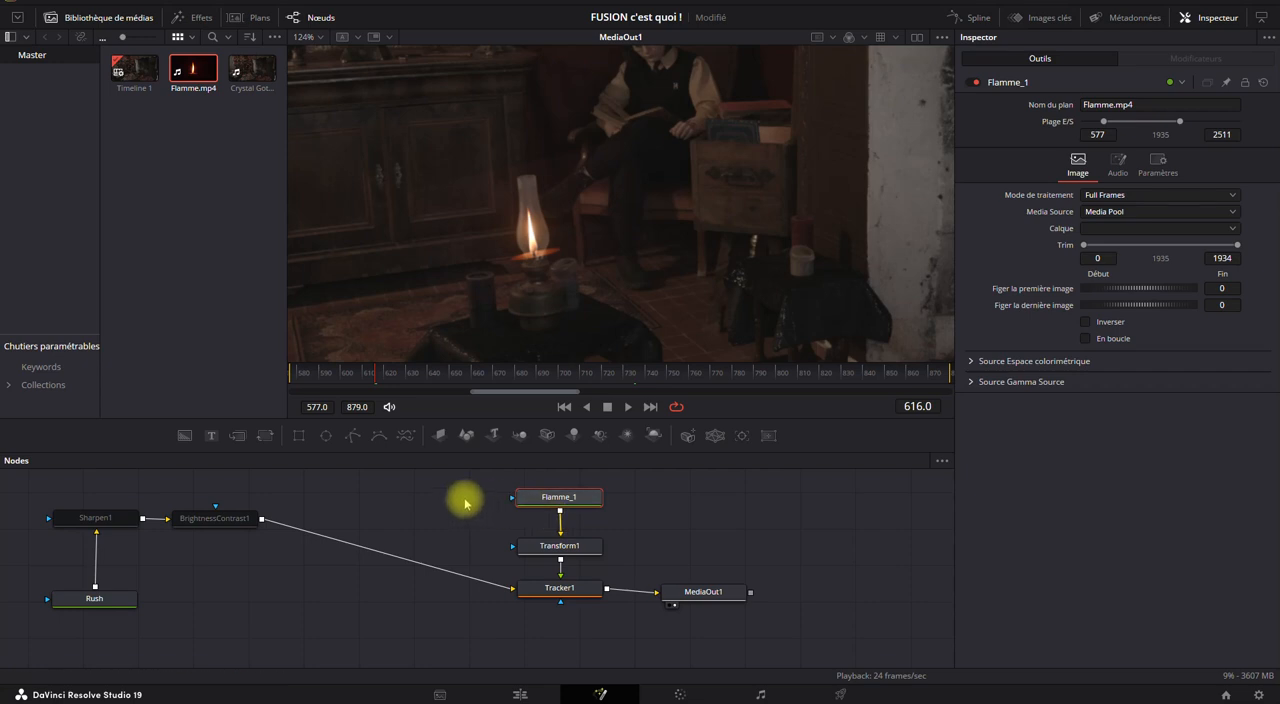
left_click_drag(300, 508, 220, 629)
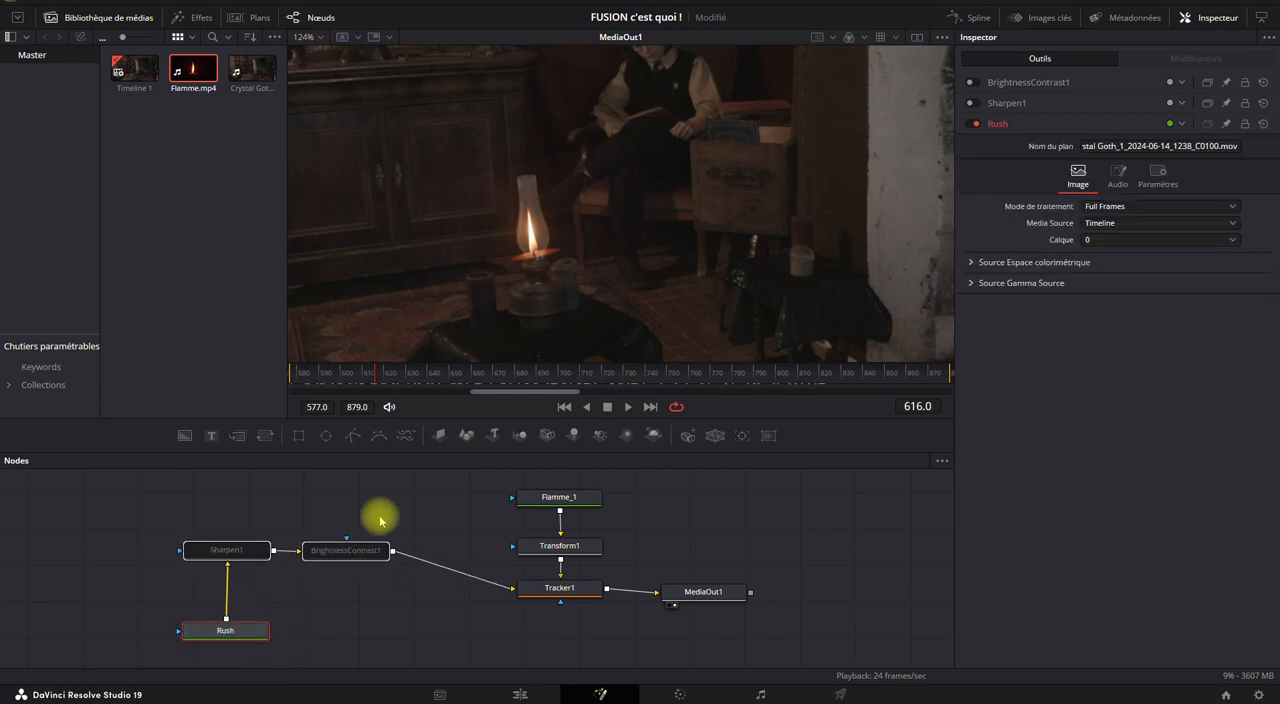
Add a Polygon mask to Flamme_1 and trace a closed outline around the oil lamp's glass chimney at frame 616.
left_click(551, 497)
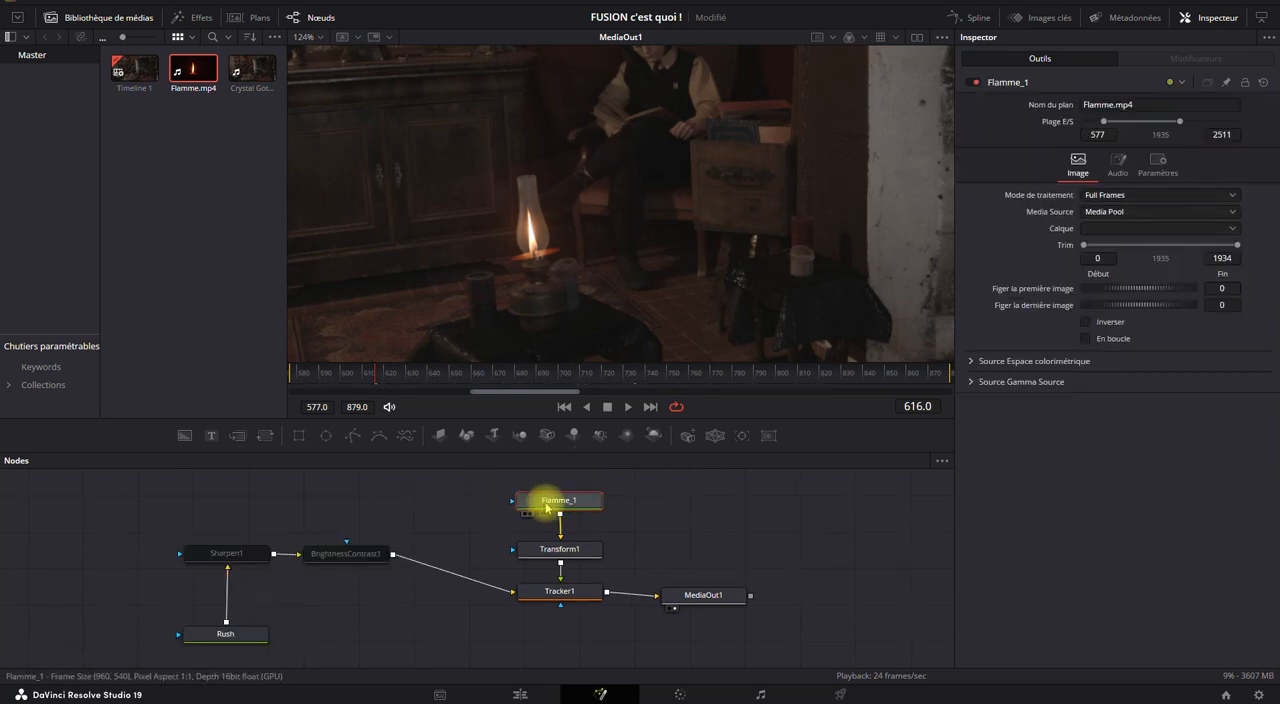
left_click(353, 437)
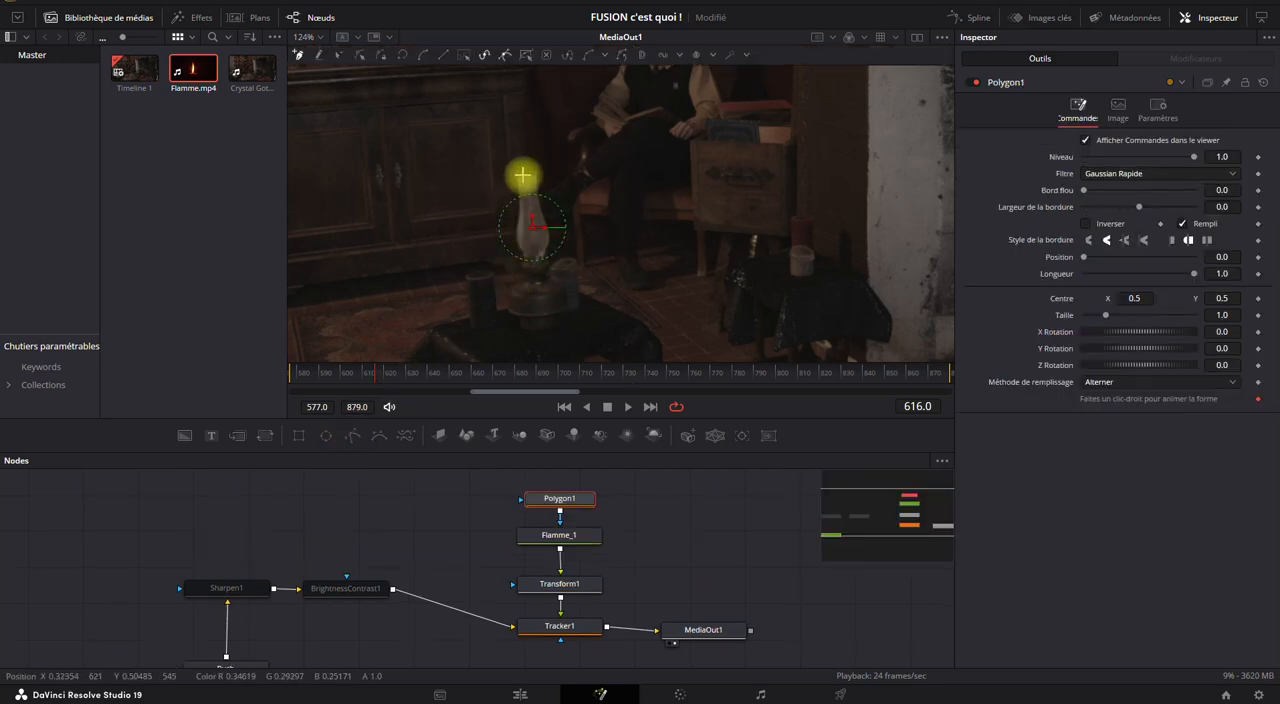
scroll(518, 234, "up", 5)
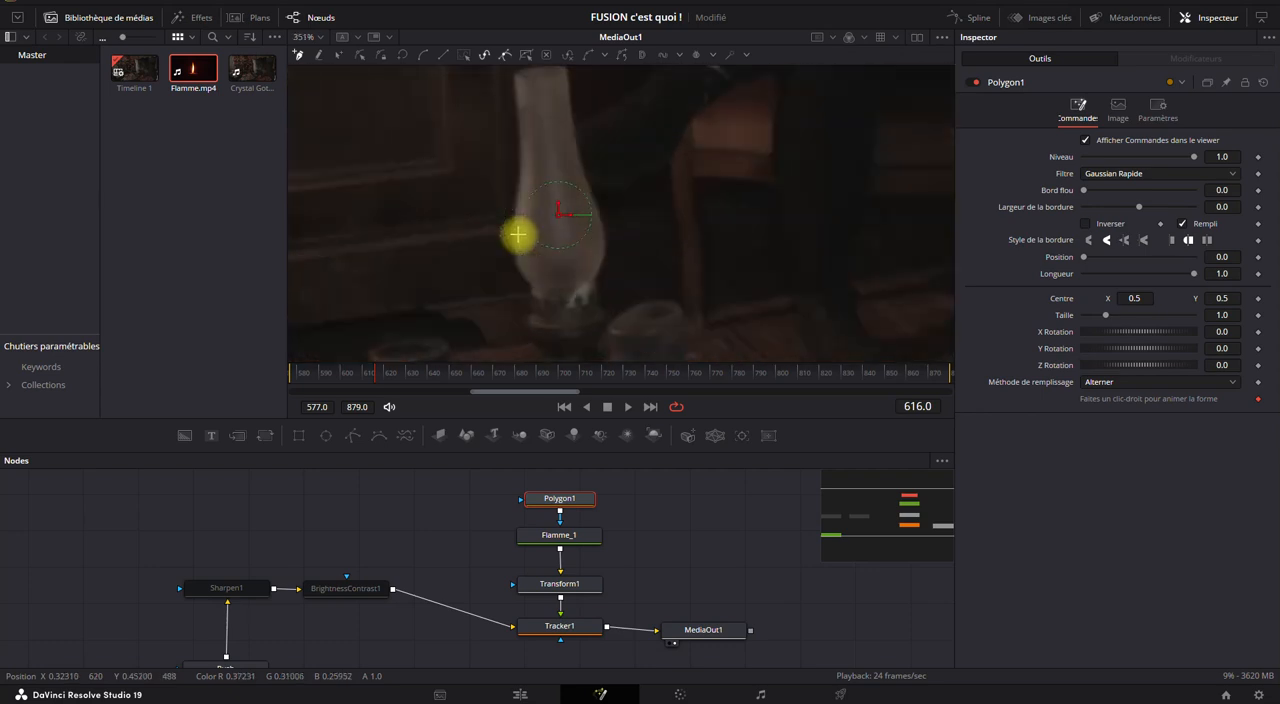
left_click(512, 97)
left_click(527, 157)
left_click_drag(524, 198, 524, 200)
left_click_drag(512, 260, 512, 274)
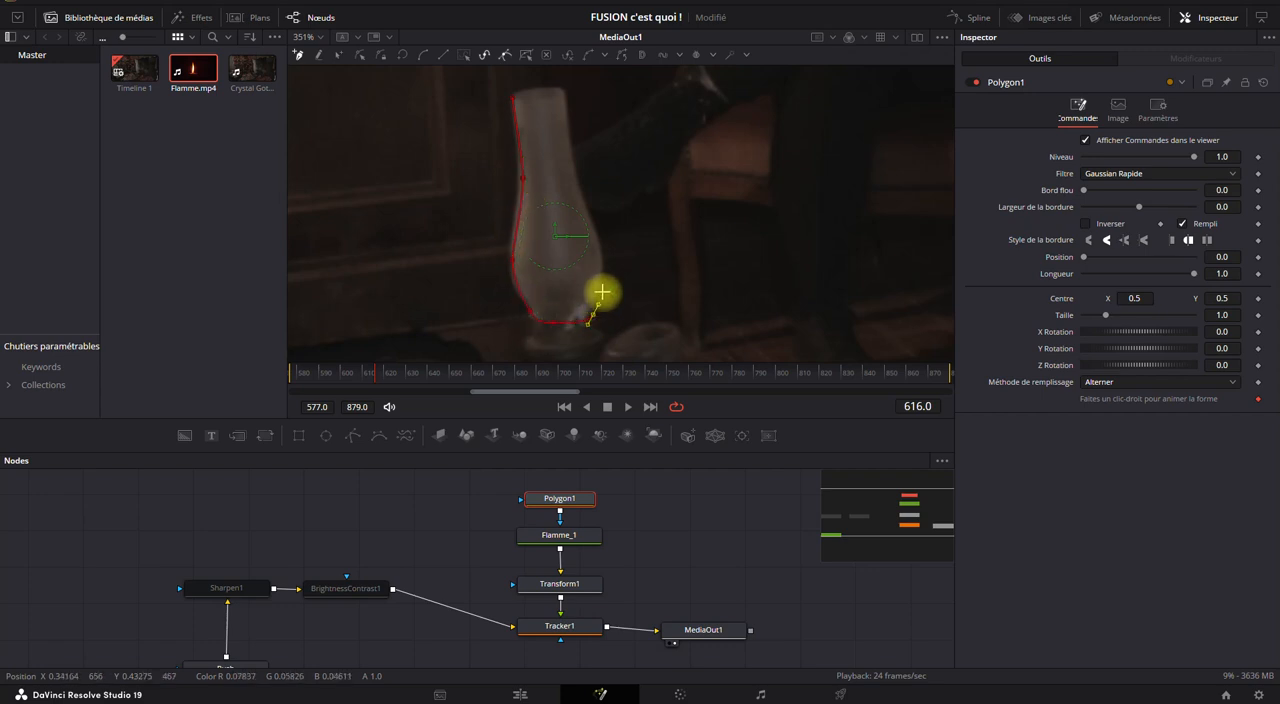
left_click_drag(586, 204, 576, 182)
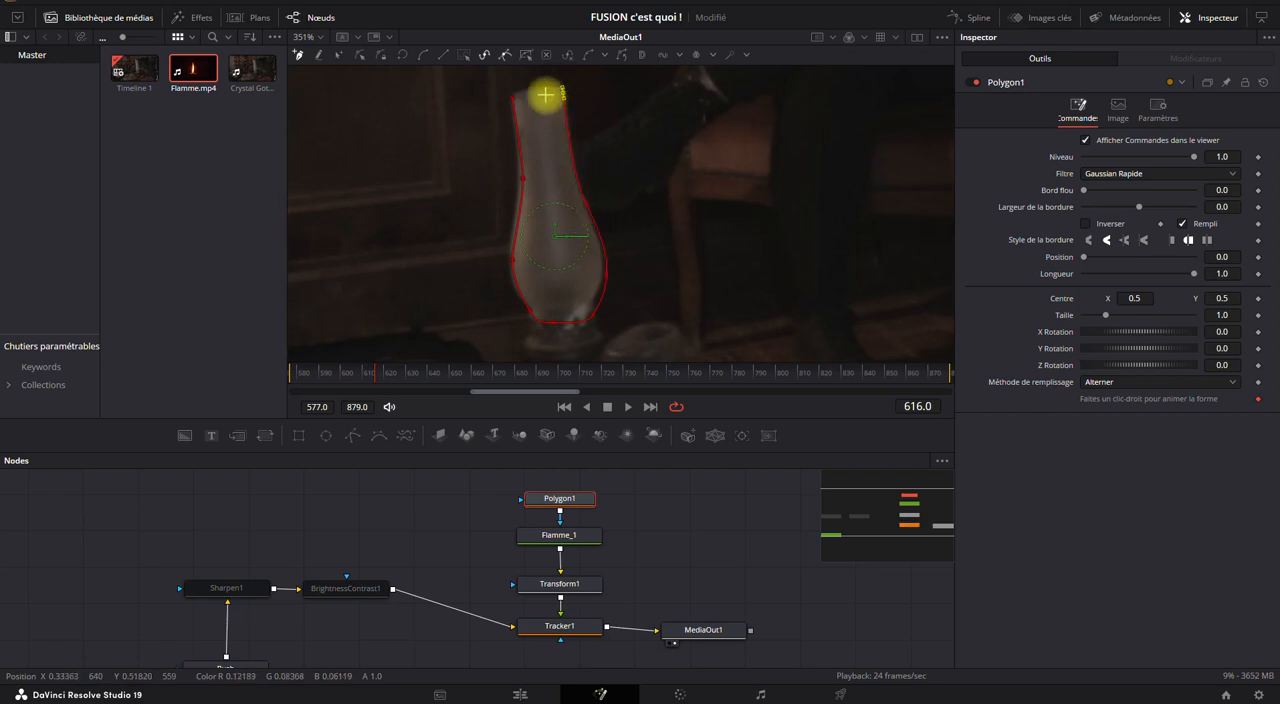
left_click(508, 96)
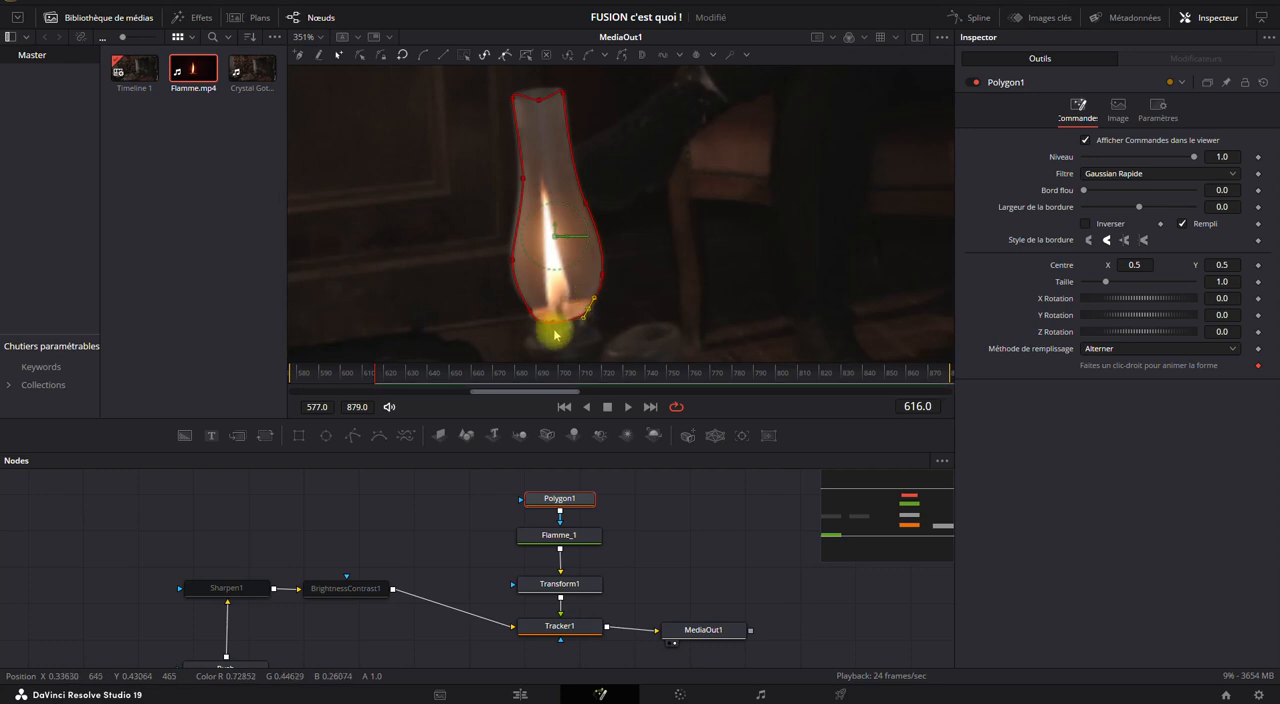
Refine Polygon1's lower points to follow the lamp glass, and set its soft edge to 0.0315 and border width to -0.014.
left_click_drag(554, 321, 555, 316)
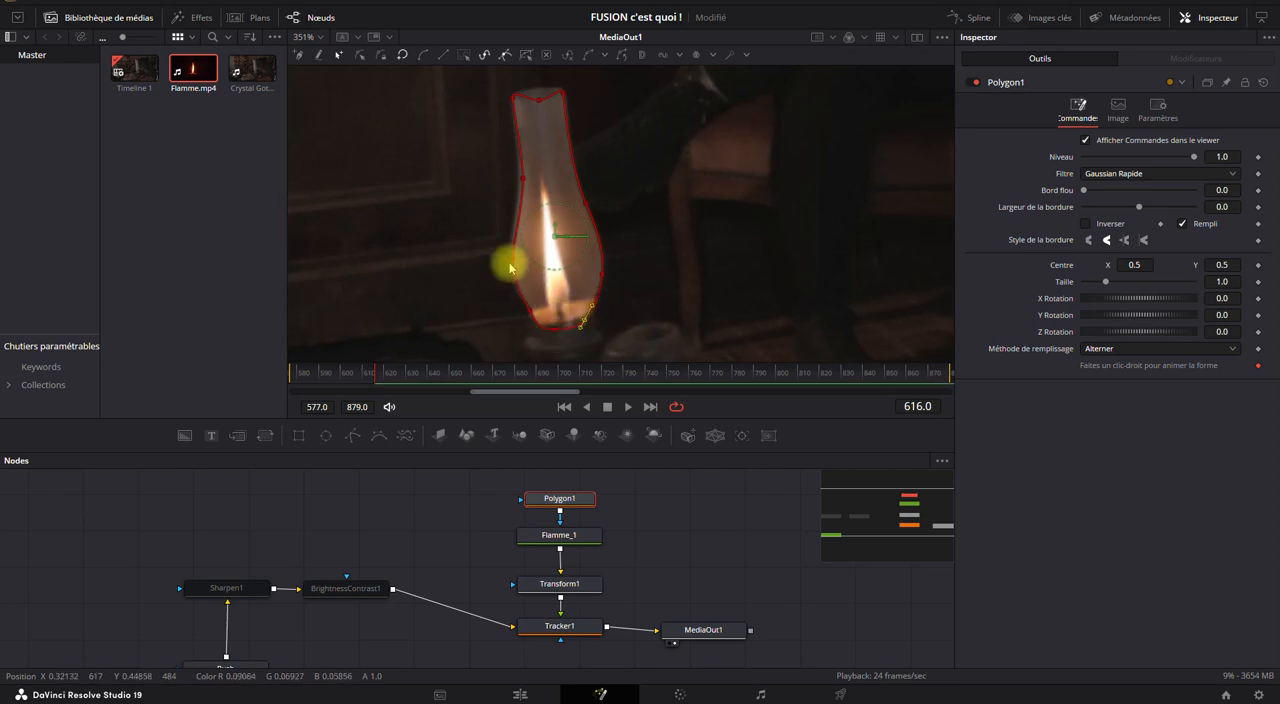
left_click_drag(510, 265, 527, 311)
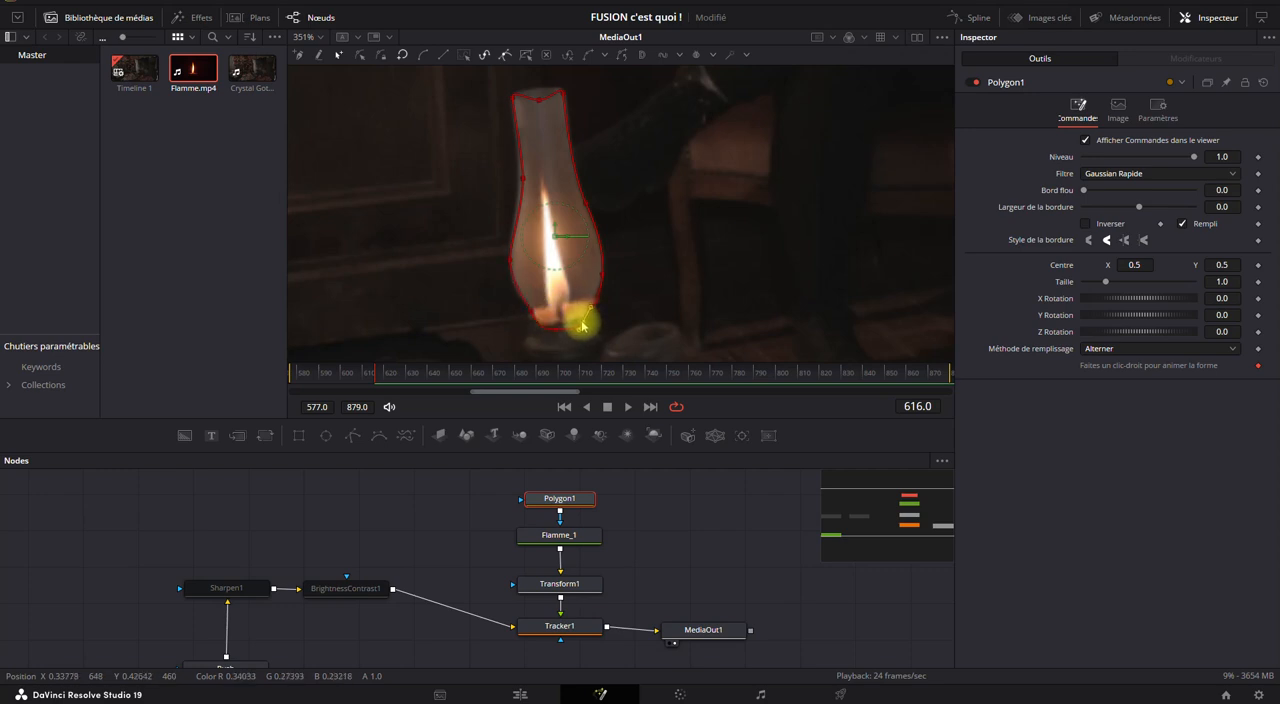
key("F9")
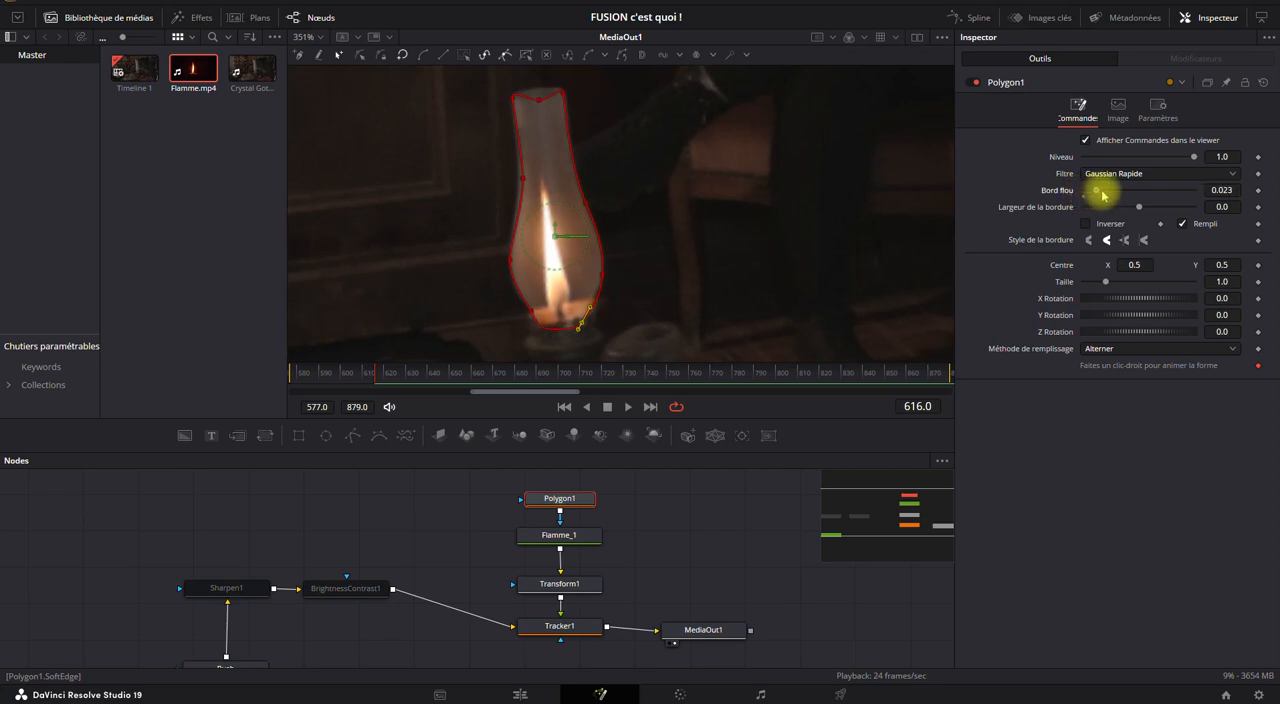
mouse_move(1139, 210)
left_mouse_down()
mouse_move(1152, 204)
mouse_move(1141, 205)
left_mouse_up()
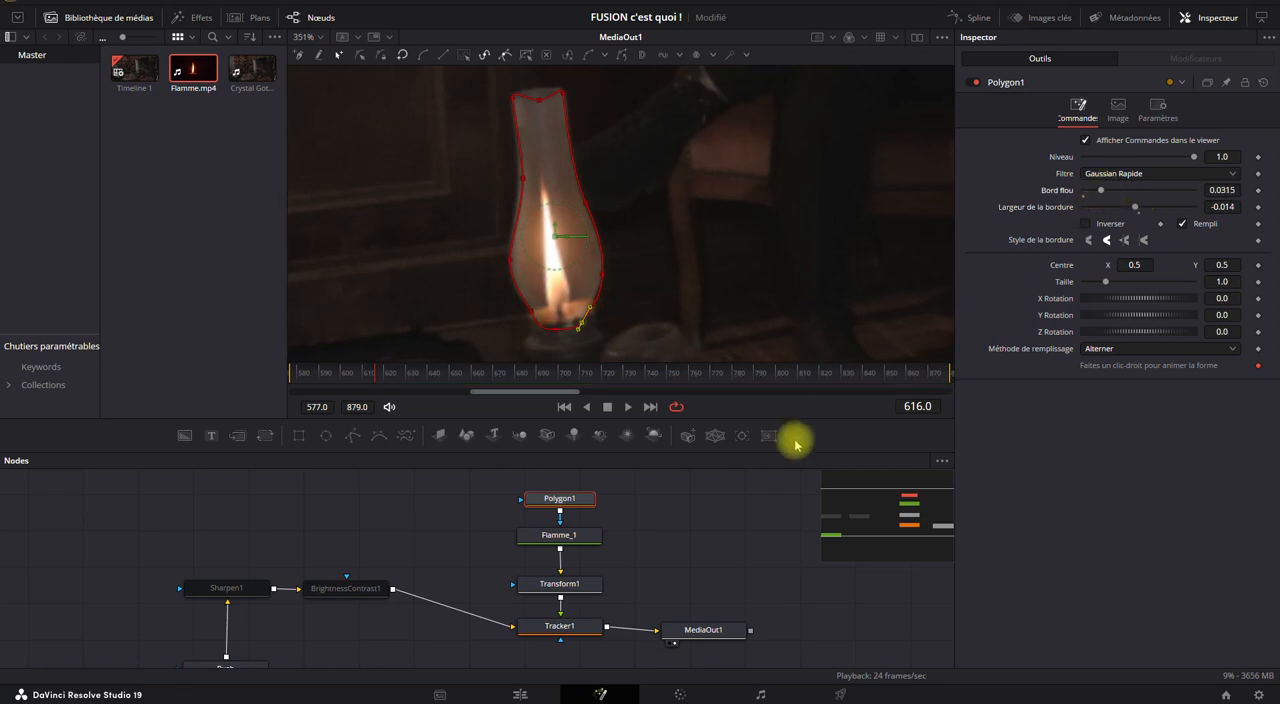
Play back the masked flame composite from MediaOut1 and stop at frame 631.
left_click(707, 626)
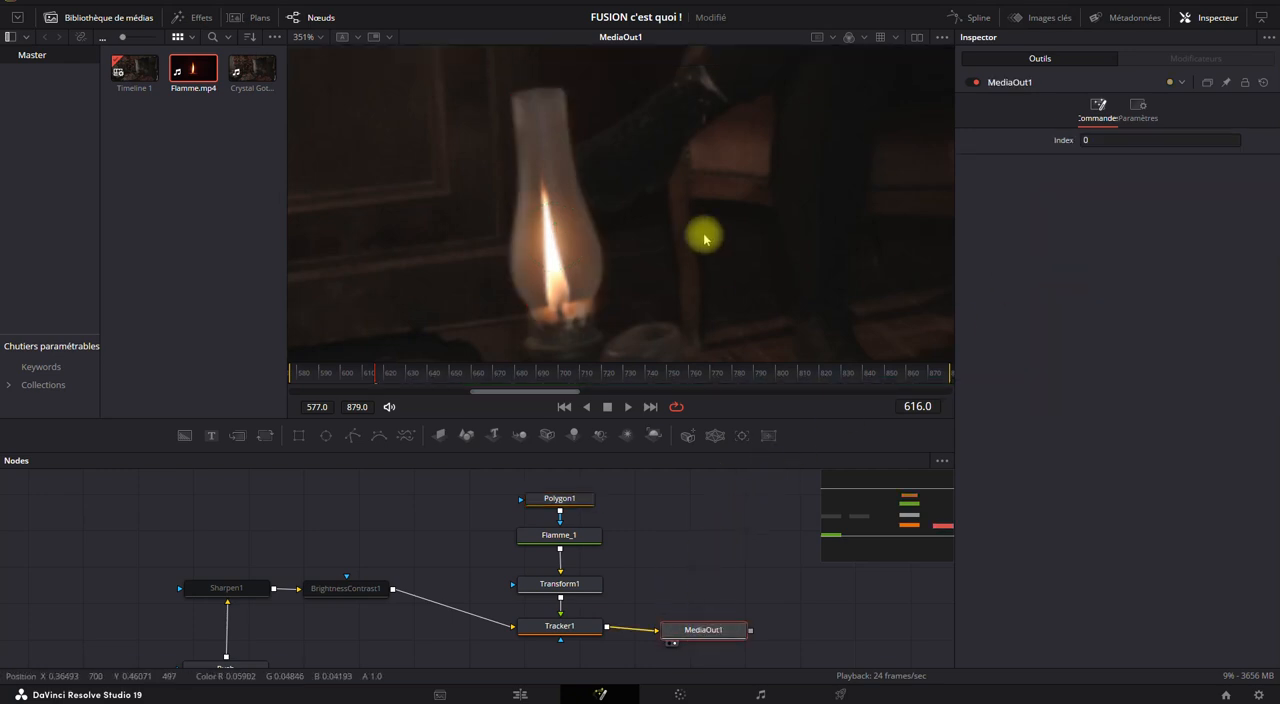
scroll(700, 232, "down", 8)
left_click_drag(727, 281, 637, 258)
left_click(629, 407)
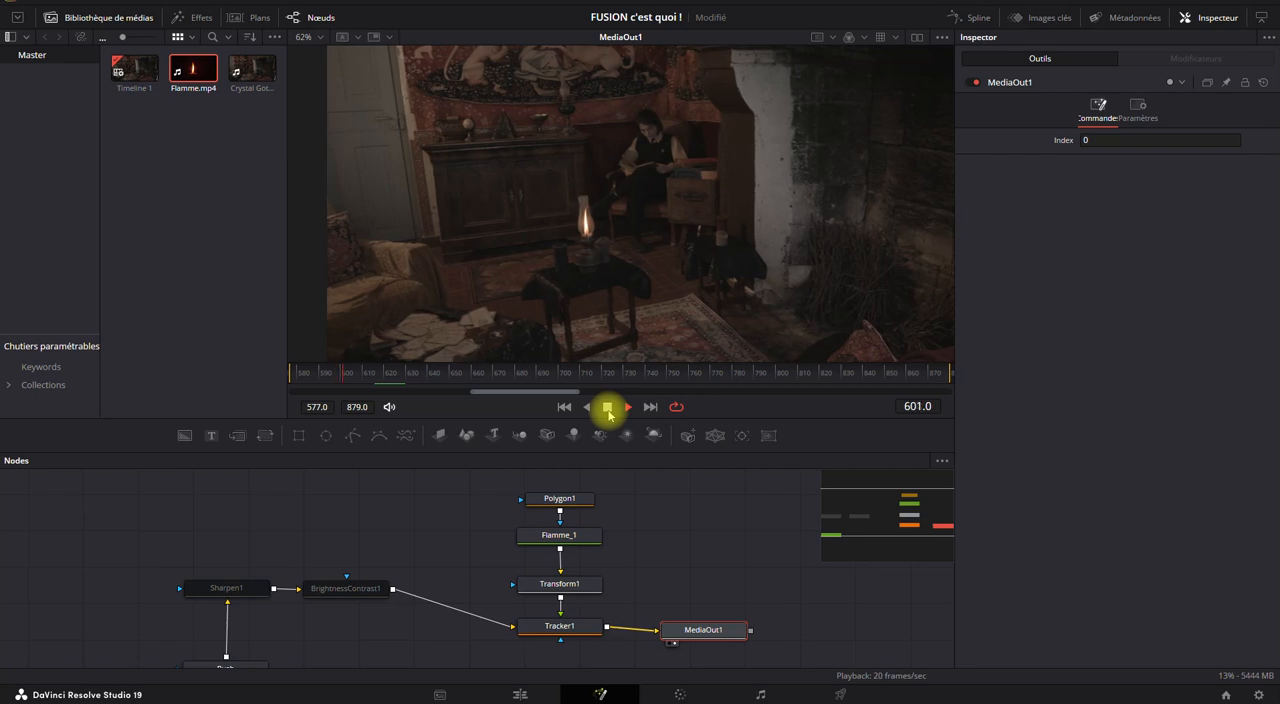
left_click(609, 409)
Reduce Transform1's size to 0.222 and reposition the flame in the lamp at about X 0.137, Y 0.398.
left_click_drag(647, 487, 533, 590)
left_click(560, 583)
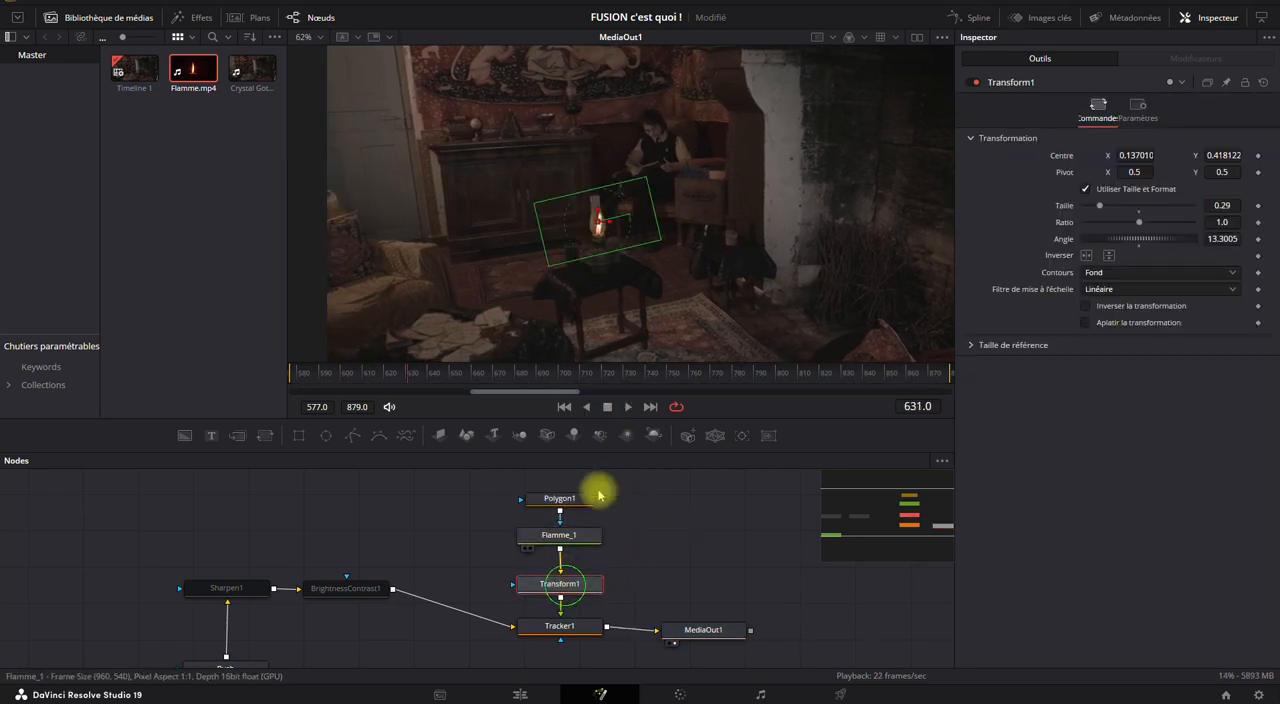
left_click_drag(1218, 207, 1180, 204)
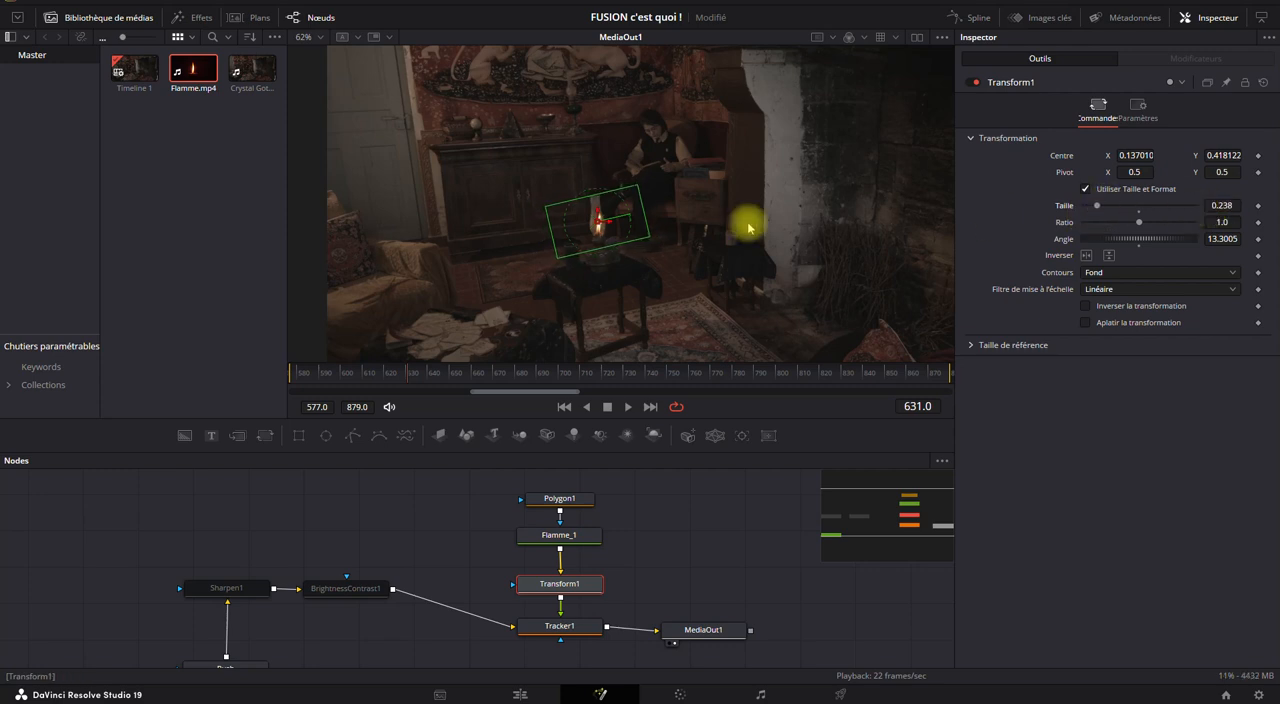
scroll(626, 241, "up", 5)
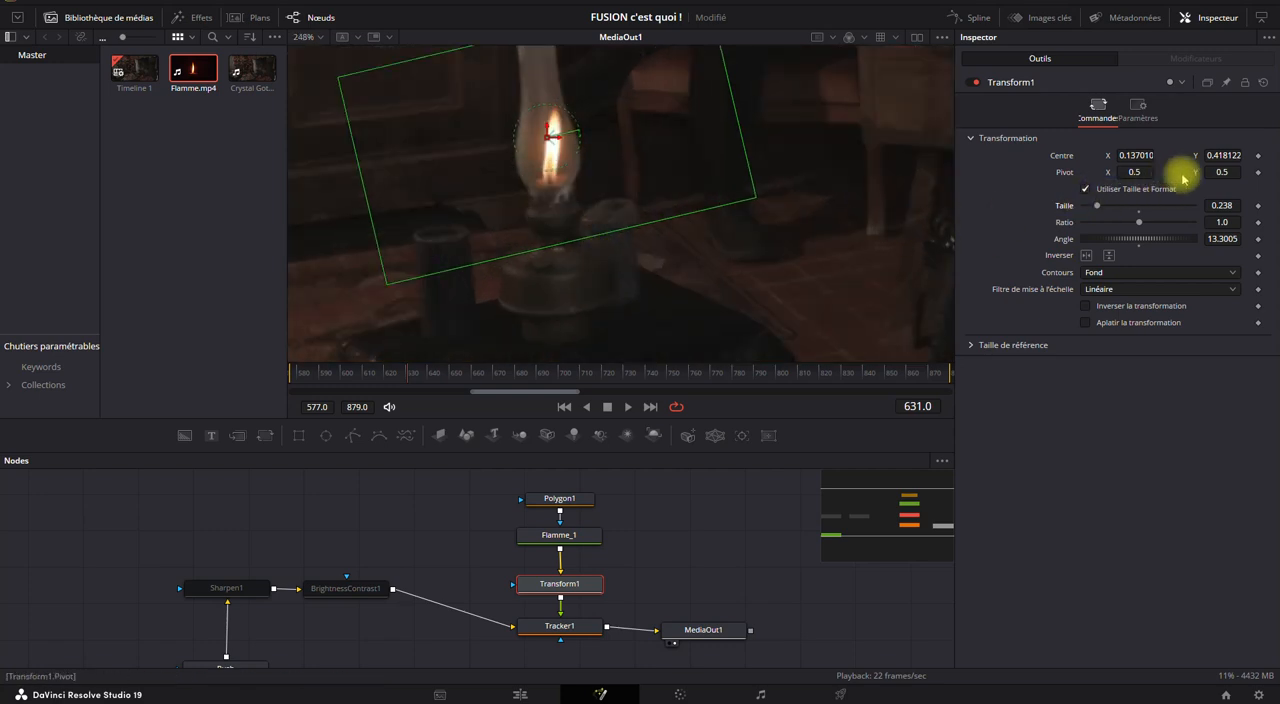
left_click_drag(1222, 204, 1211, 204)
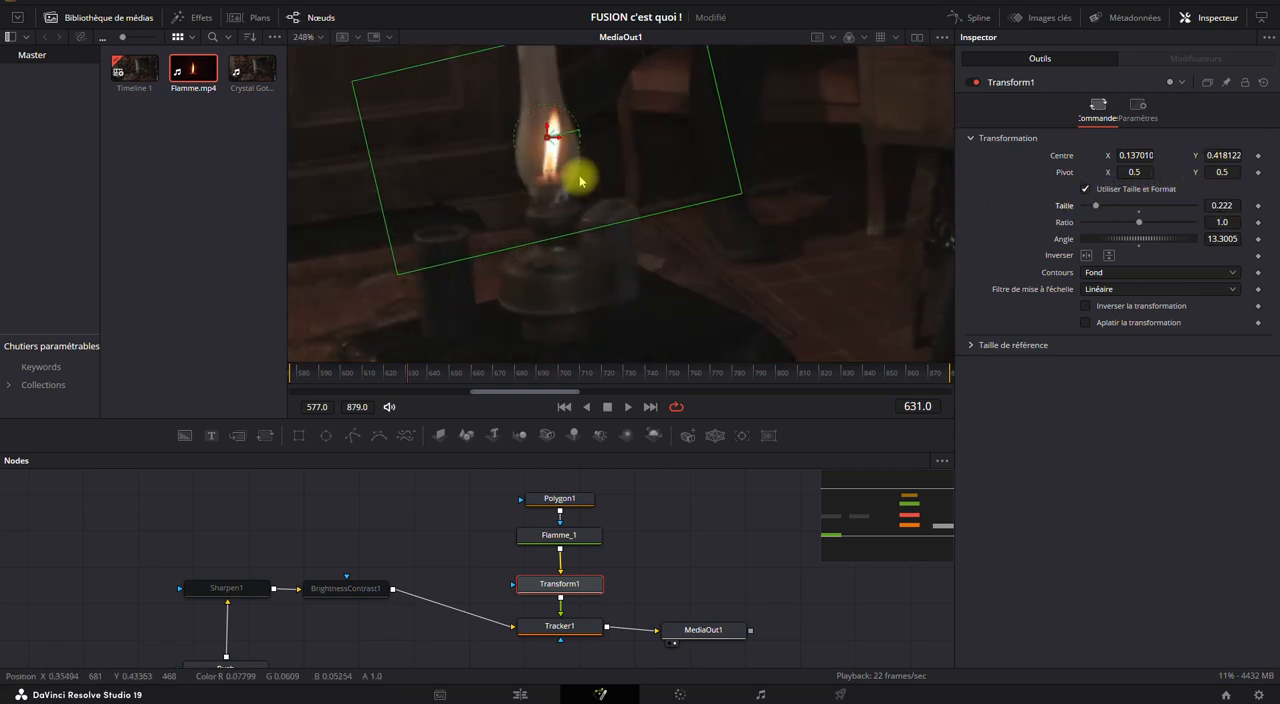
left_click_drag(551, 134, 549, 156)
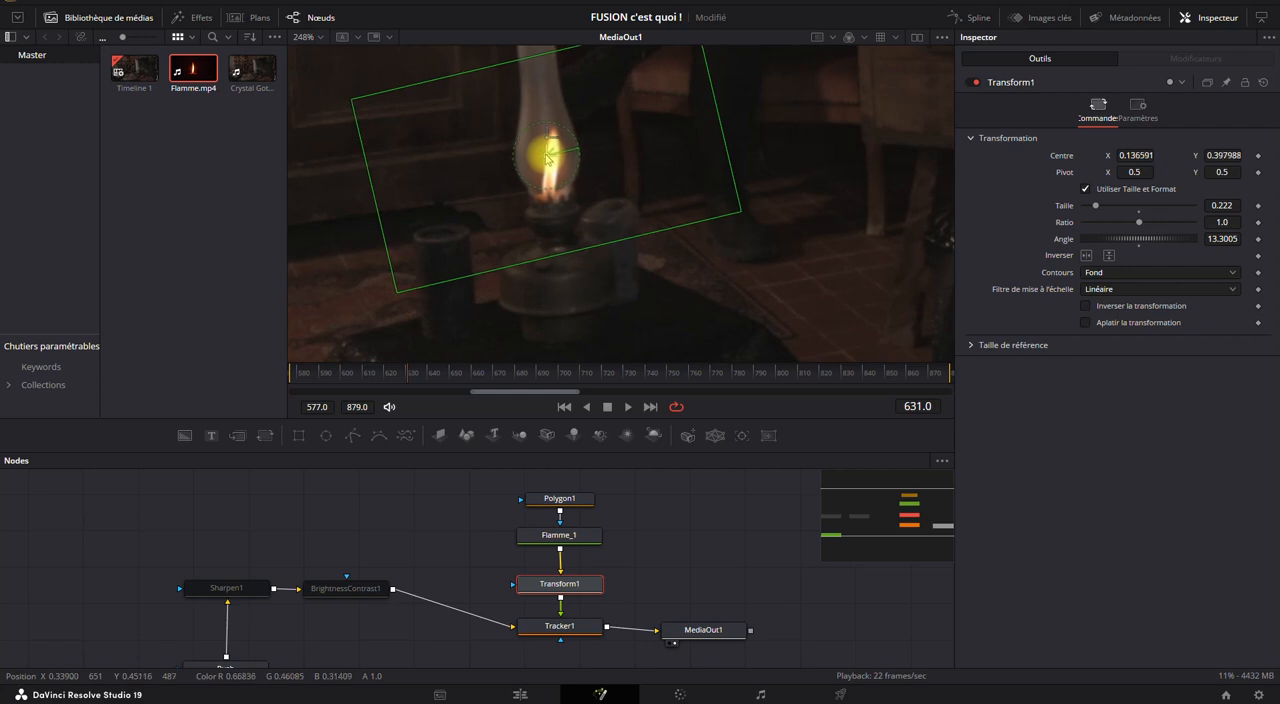
Refit Polygon1's outline to the lamp glass at frame 631, with a Z rotation of about 2.11.
left_click(559, 498)
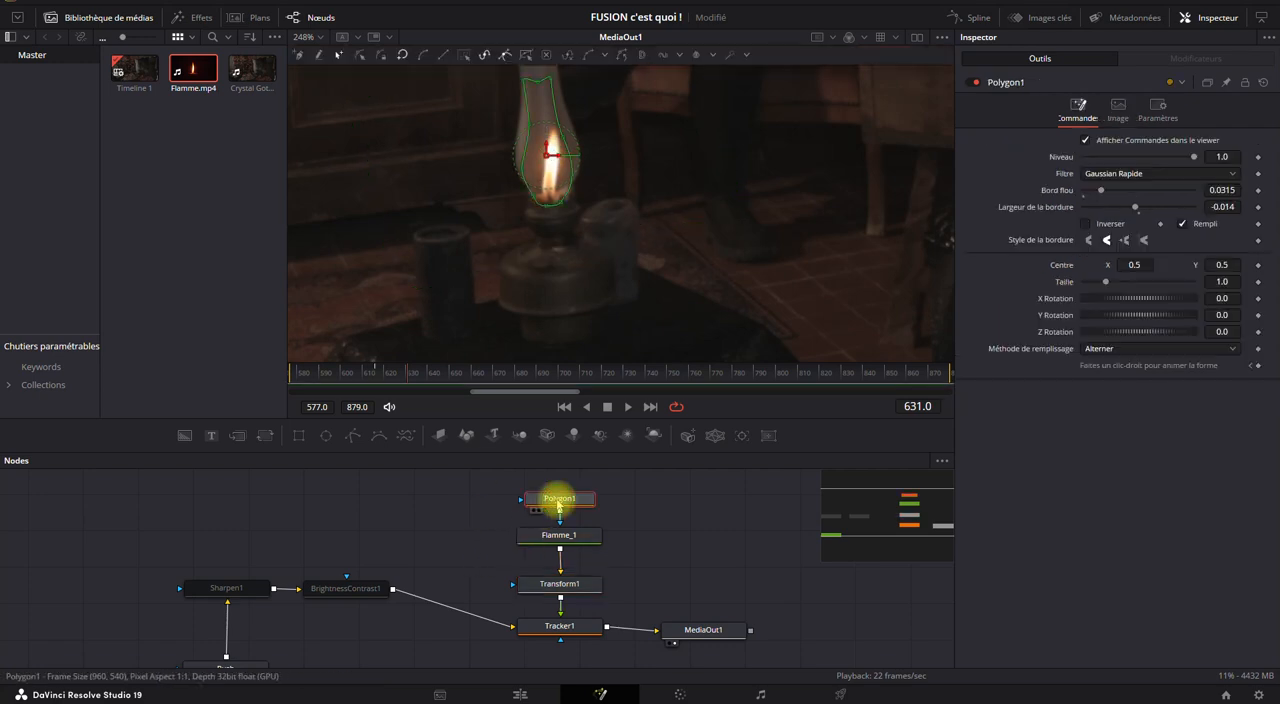
left_click_drag(540, 252, 565, 321)
mouse_move(590, 141)
left_mouse_down()
mouse_move(533, 170)
mouse_move(560, 121)
mouse_move(577, 122)
left_mouse_up()
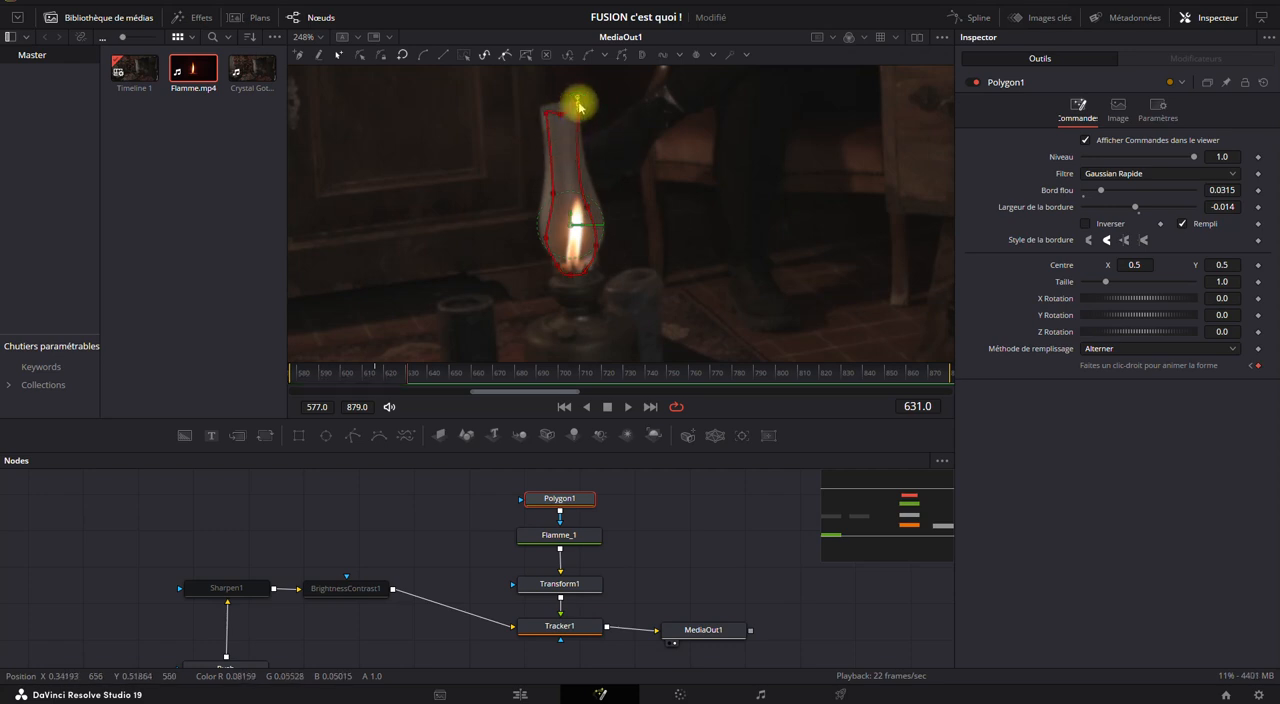
left_click_drag(599, 209, 599, 246)
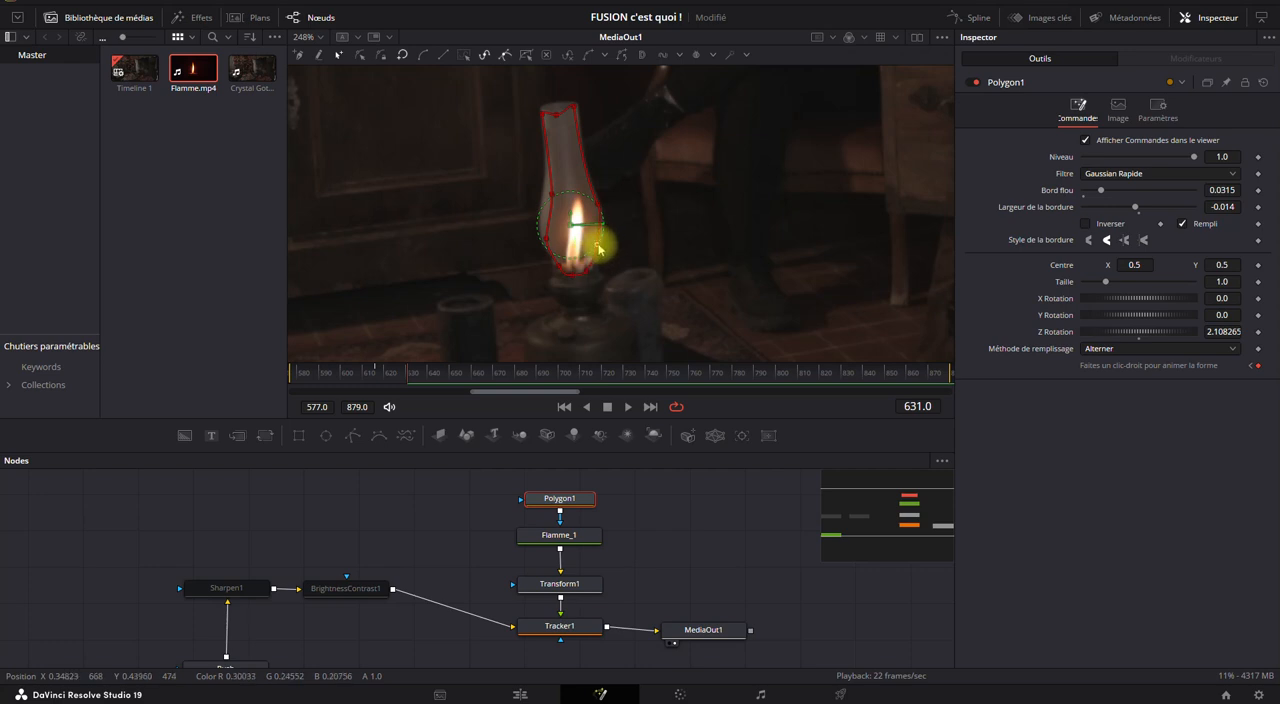
left_click_drag(593, 265, 544, 190)
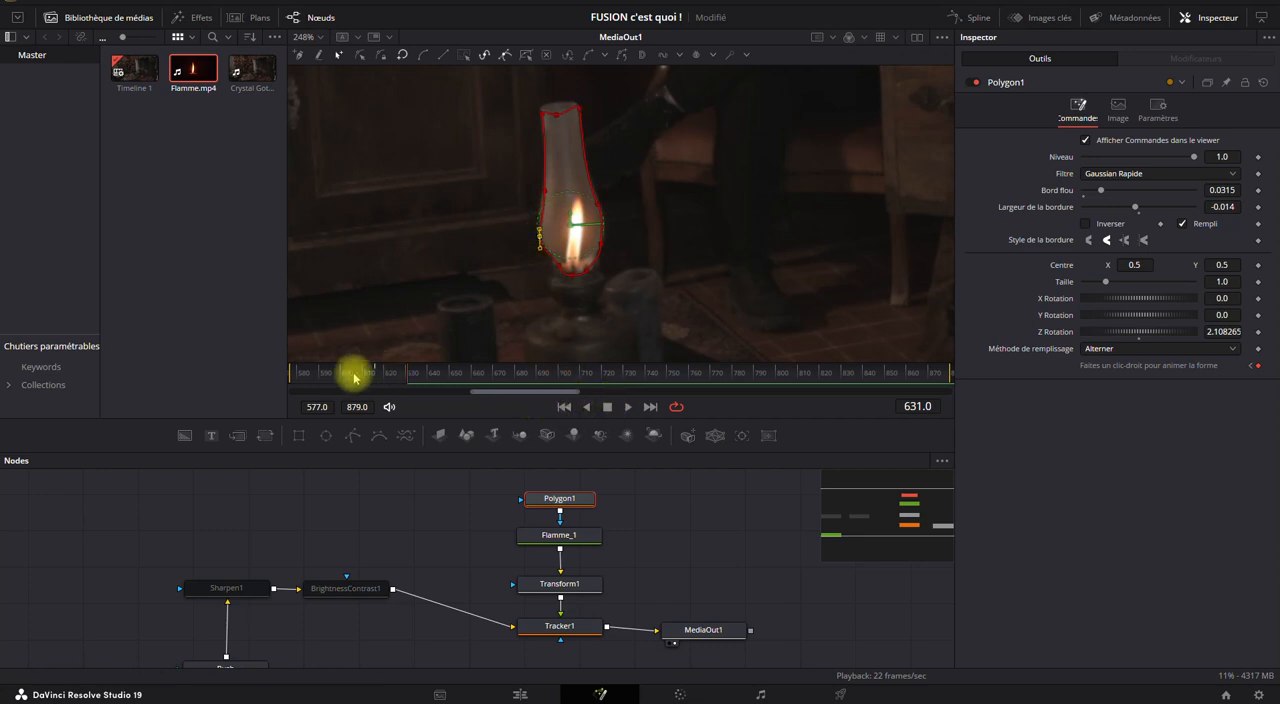
Check the mask at frame 660 and adjust Polygon1's points around the lamp glass at frame 577.
left_click(471, 371)
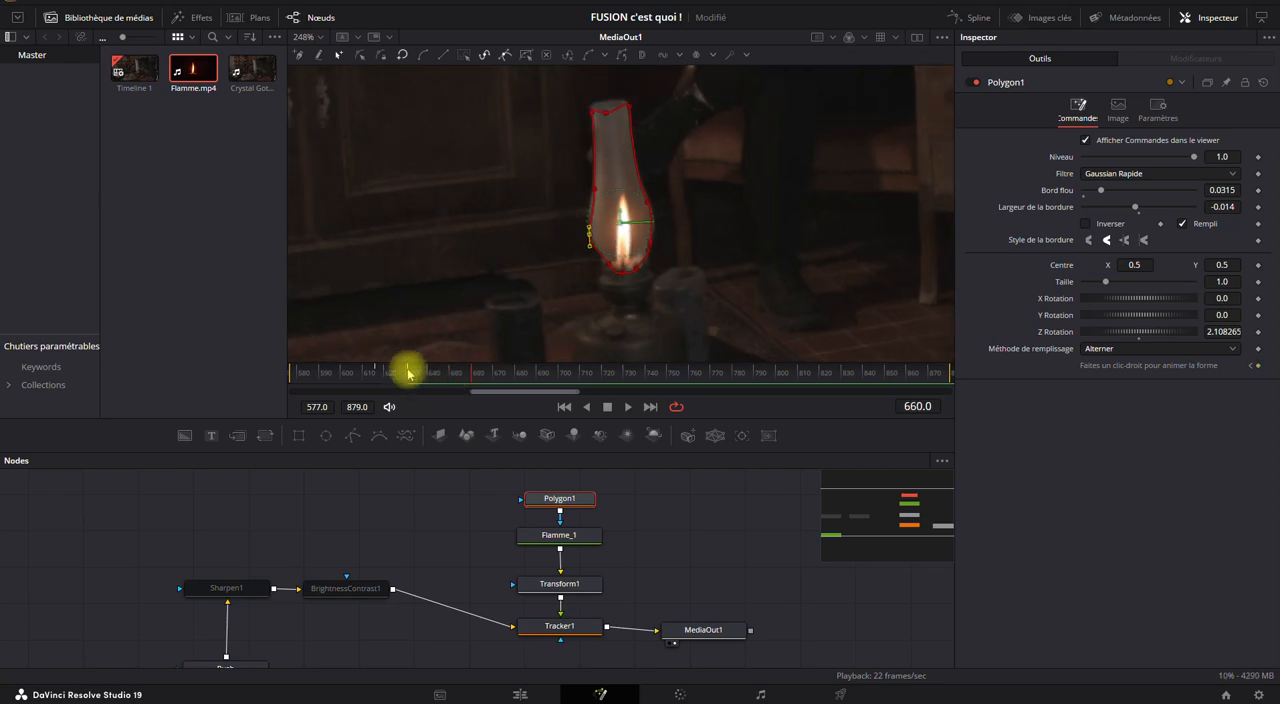
left_click_drag(466, 369, 211, 369)
left_click_drag(501, 149, 524, 186)
left_click_drag(533, 250, 537, 246)
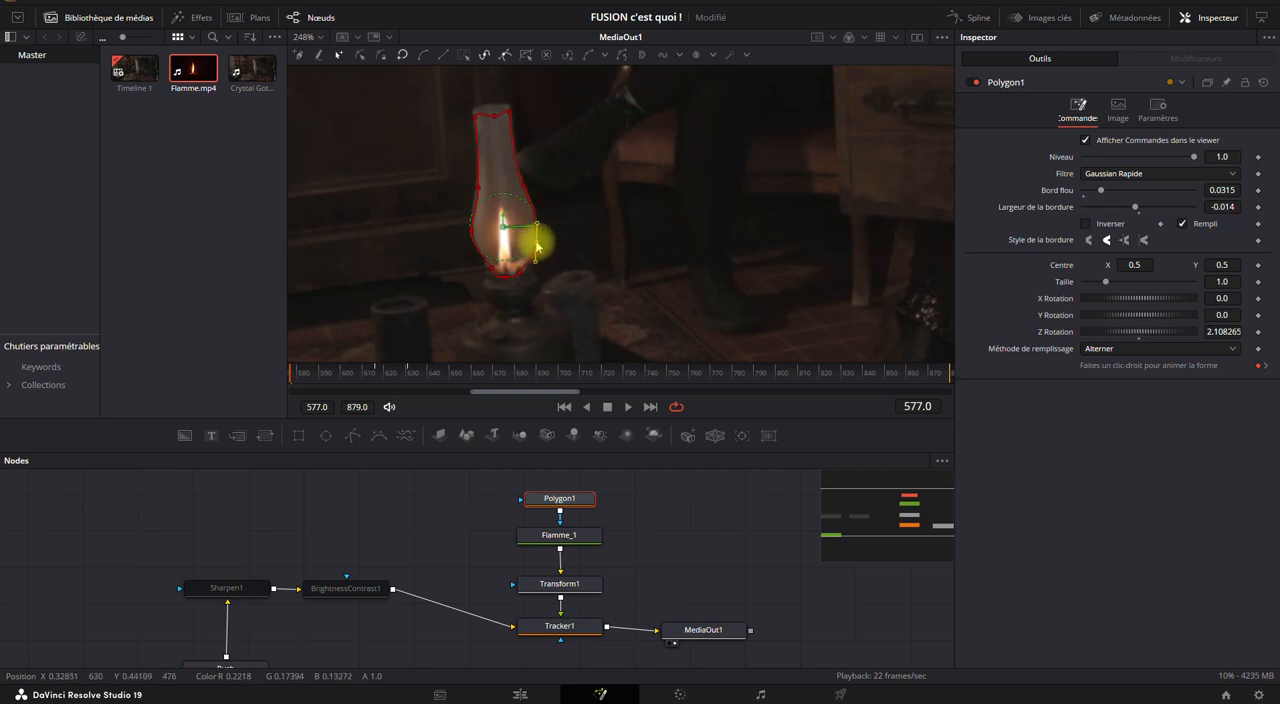
Adjust Polygon1's upper, side and lower points to match the lamp glass at frame 879, and deselect the mask.
left_click(650, 407)
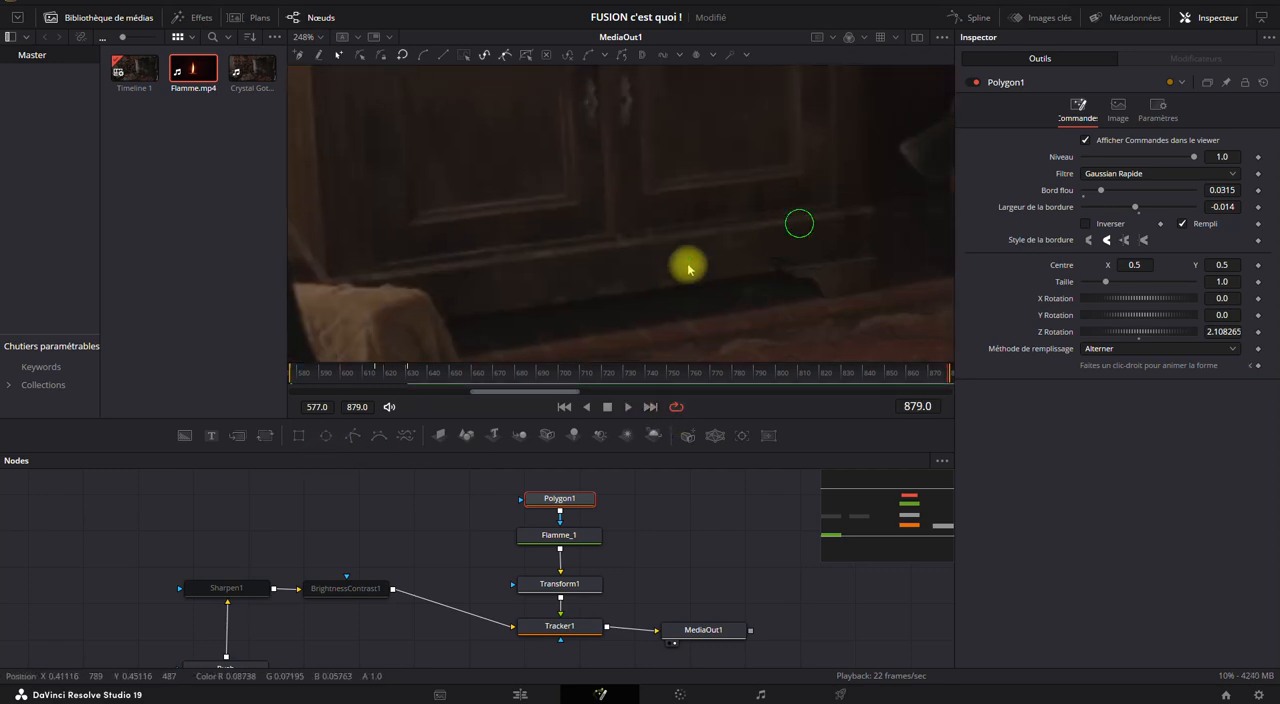
left_click_drag(649, 136, 617, 146)
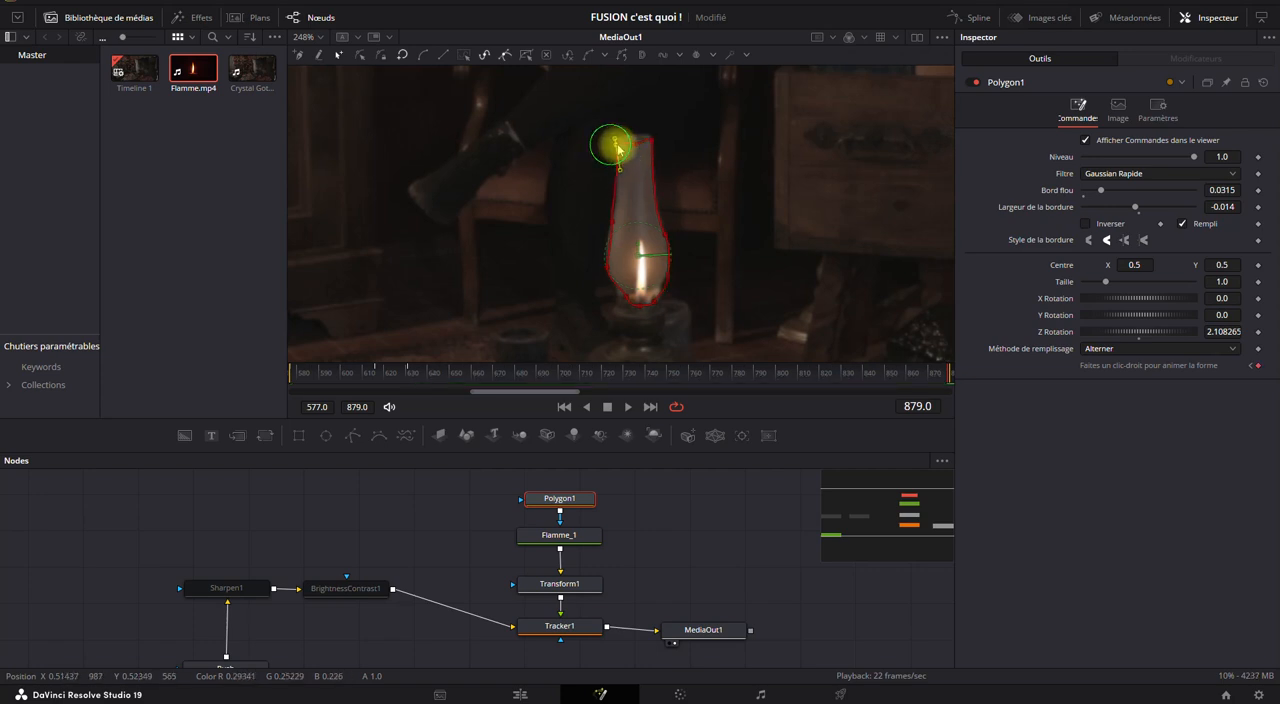
left_click(612, 223)
left_click_drag(614, 197, 614, 209)
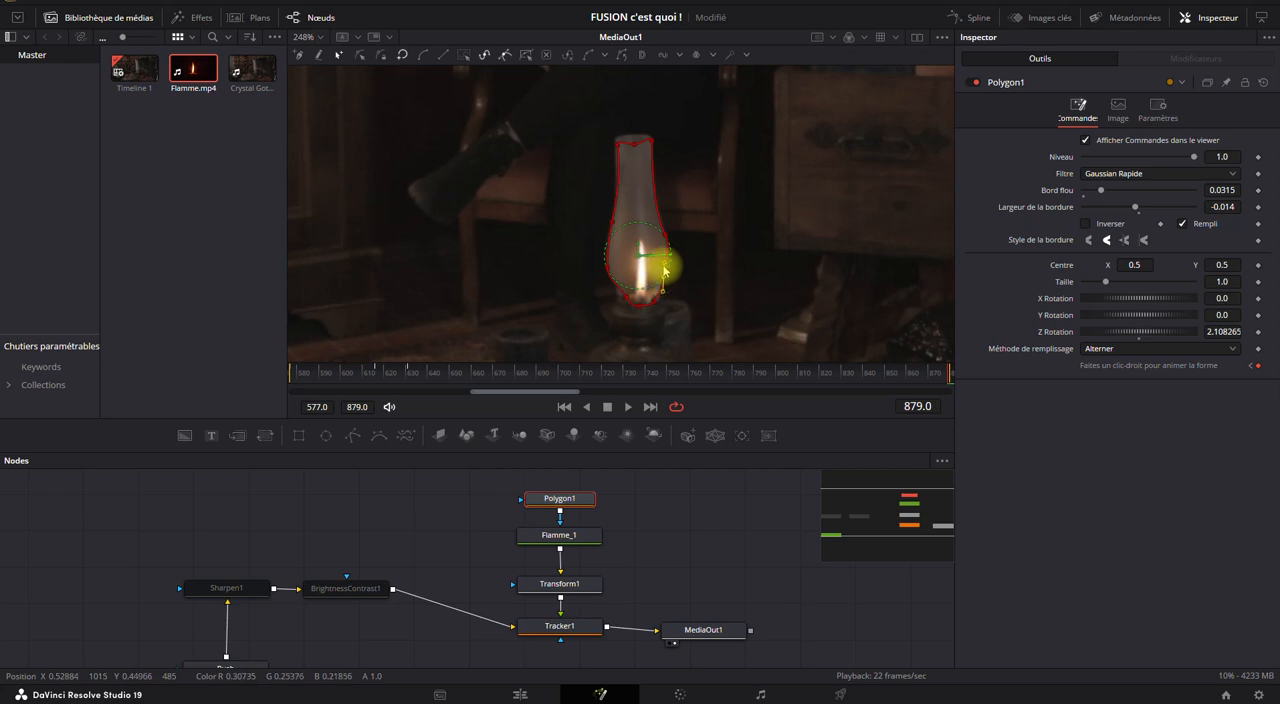
left_click_drag(625, 297, 620, 296)
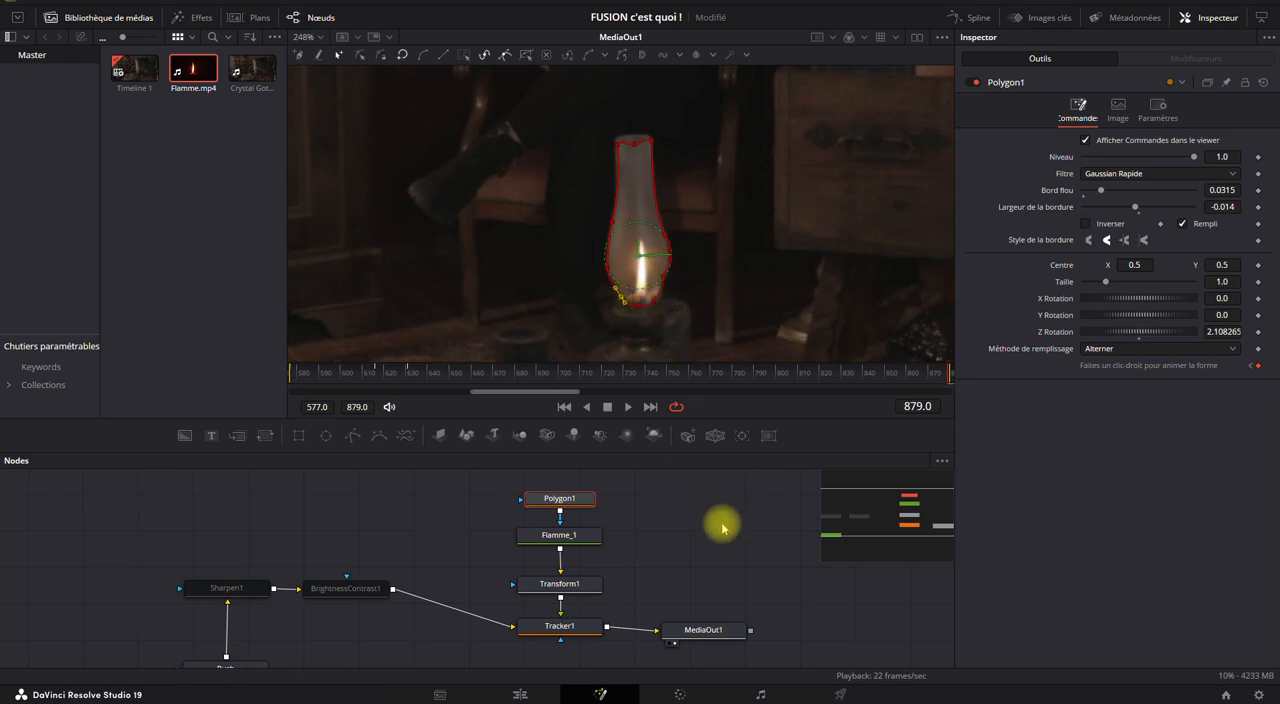
left_click(677, 508)
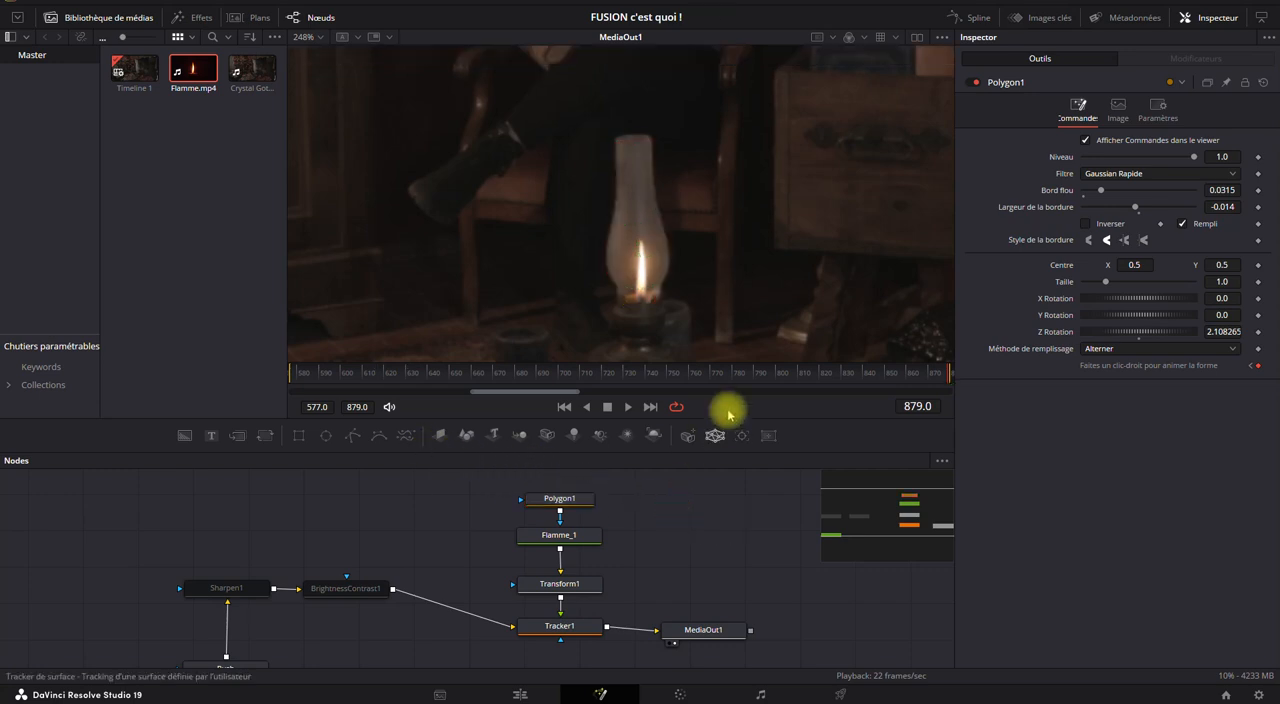
Fine-tune Polygon1's upper edge on the lamp glass at frame 788 and select MediaOut1 to view the result.
left_click(762, 376)
left_click_drag(762, 376, 757, 376)
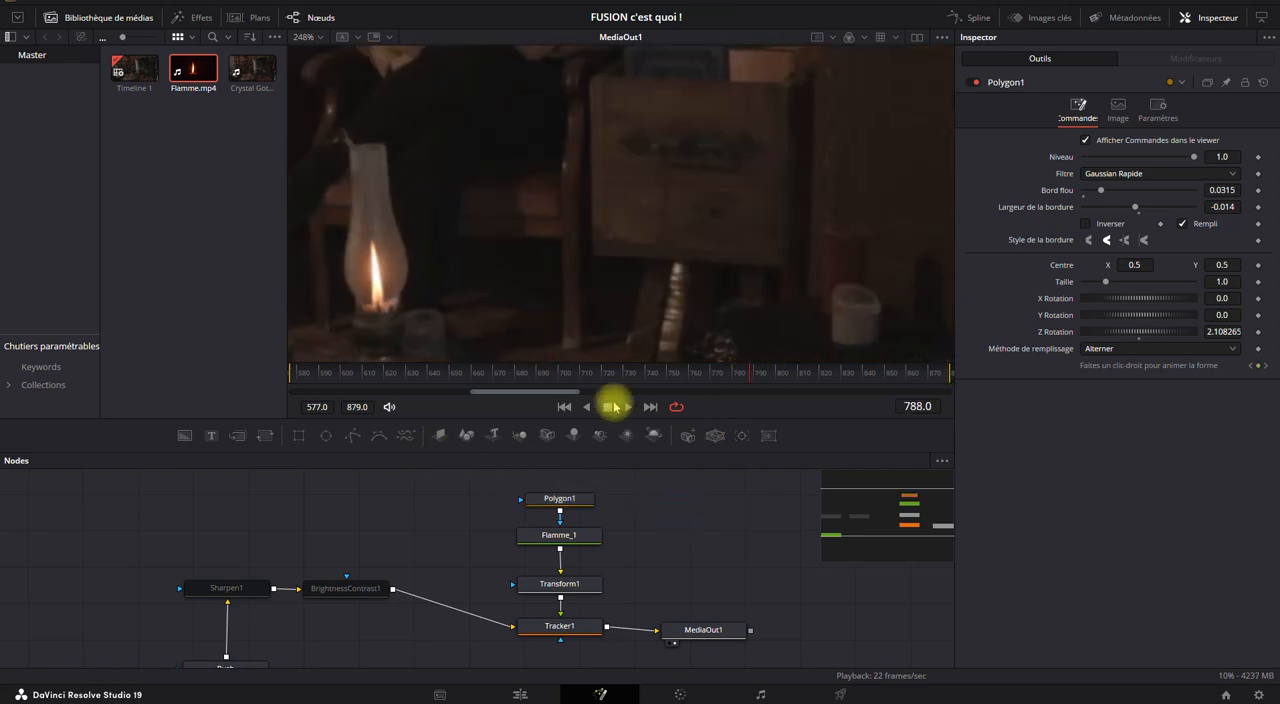
left_click(566, 498)
left_click_drag(352, 154, 350, 155)
left_click(701, 628)
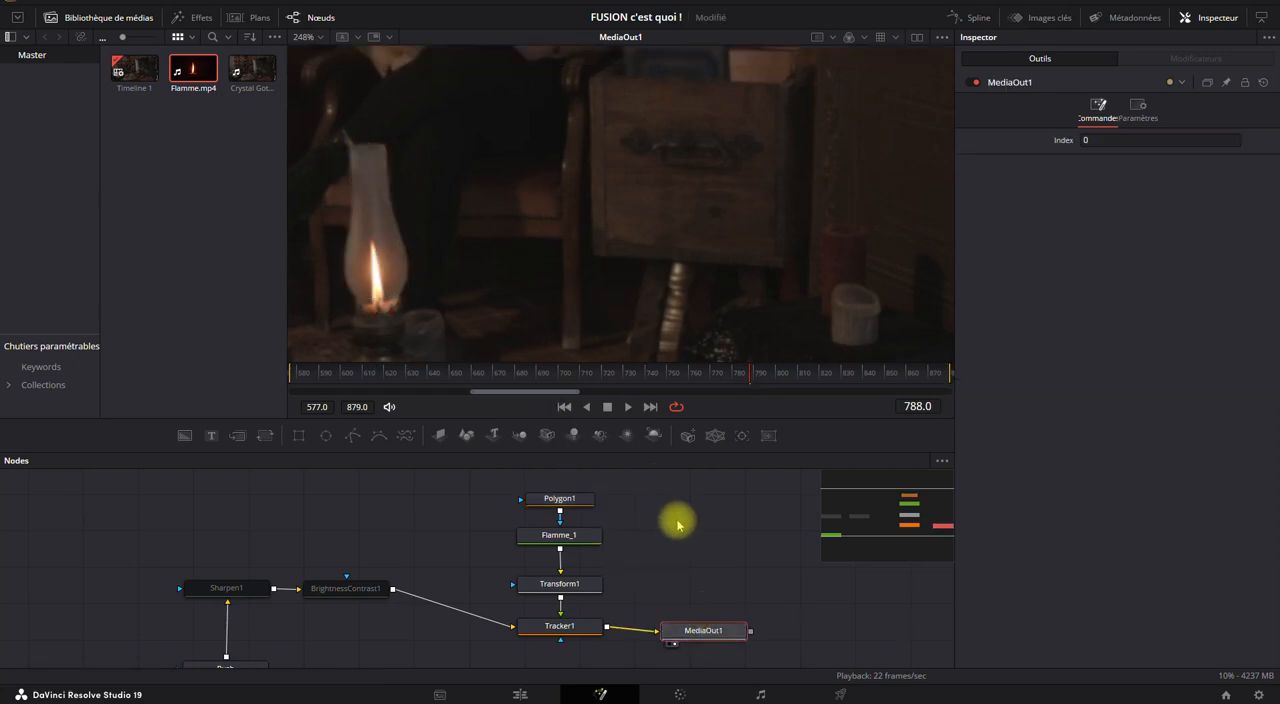
Move the Polygon1, Flamme_1 and Transform1 nodes up together to leave more space above Tracker1.
left_click(637, 473)
left_click_drag(596, 472, 520, 580)
left_click_drag(543, 534, 547, 483)
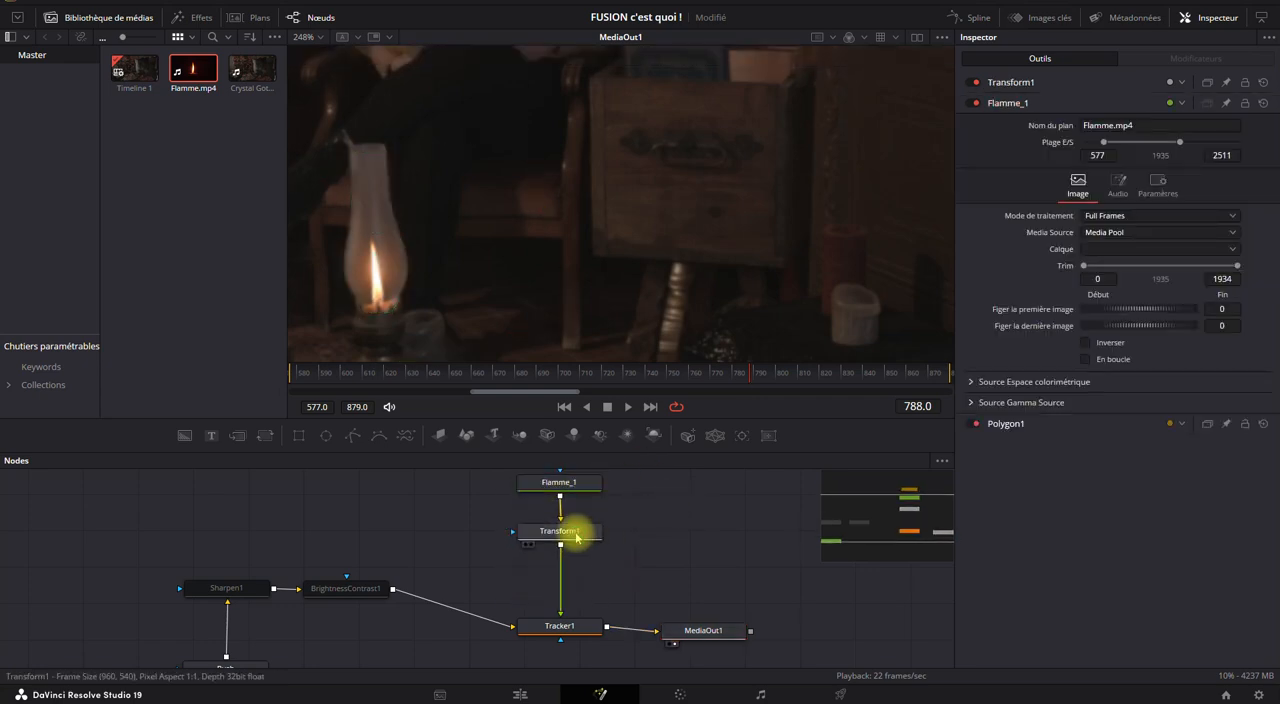
Examine the flame in the full-frame composite at frame 788, leaving Transform1 selected.
left_click(571, 528)
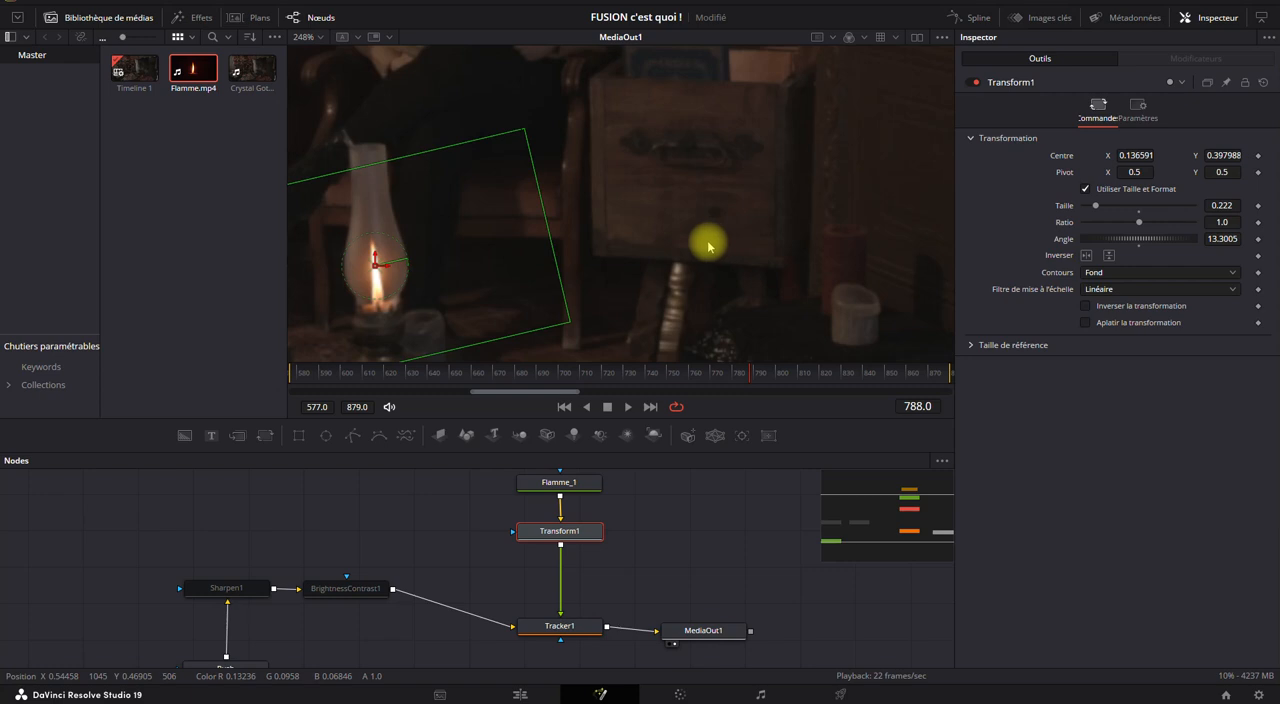
scroll(692, 238, "down", 4)
scroll(690, 238, "down", 4)
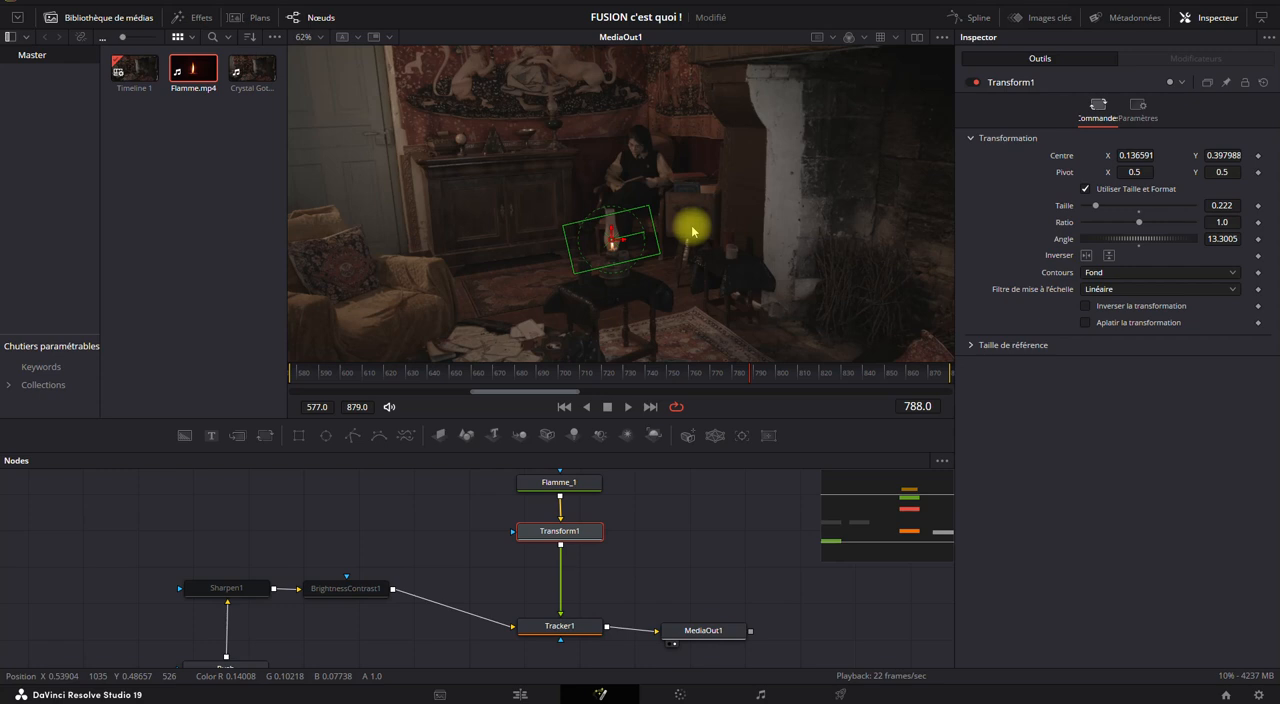
left_click(675, 540)
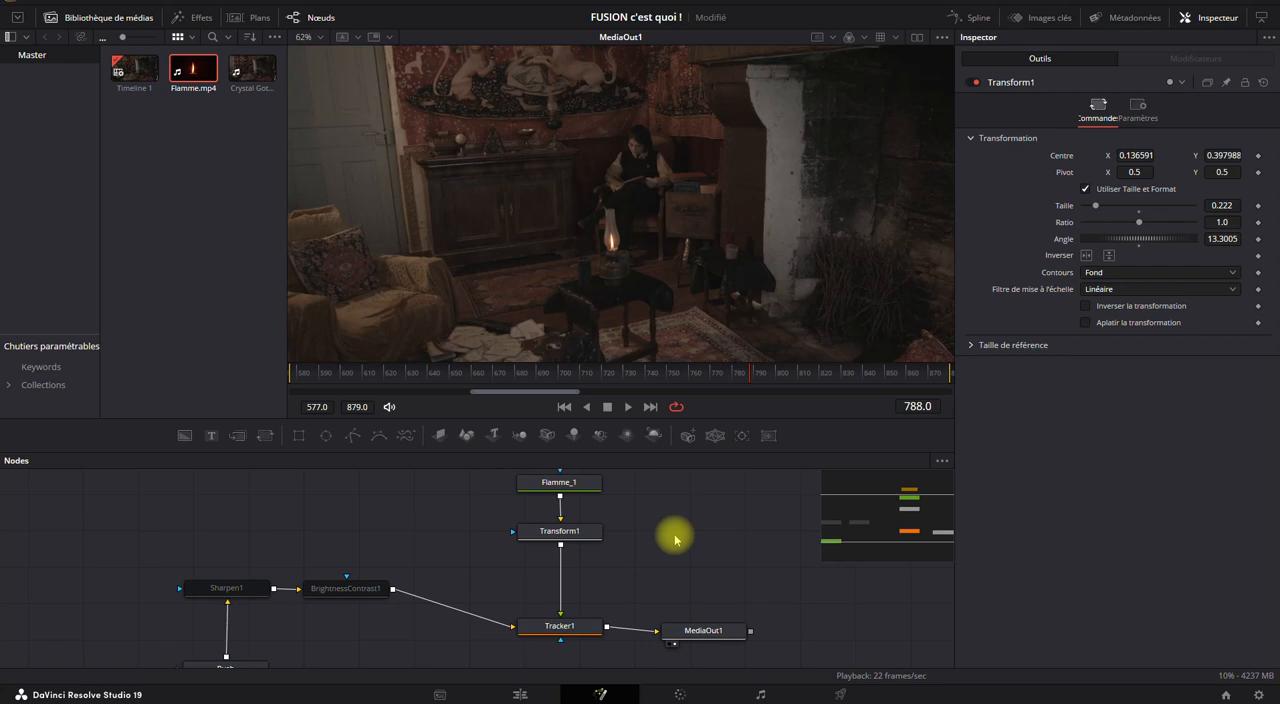
left_click(590, 533)
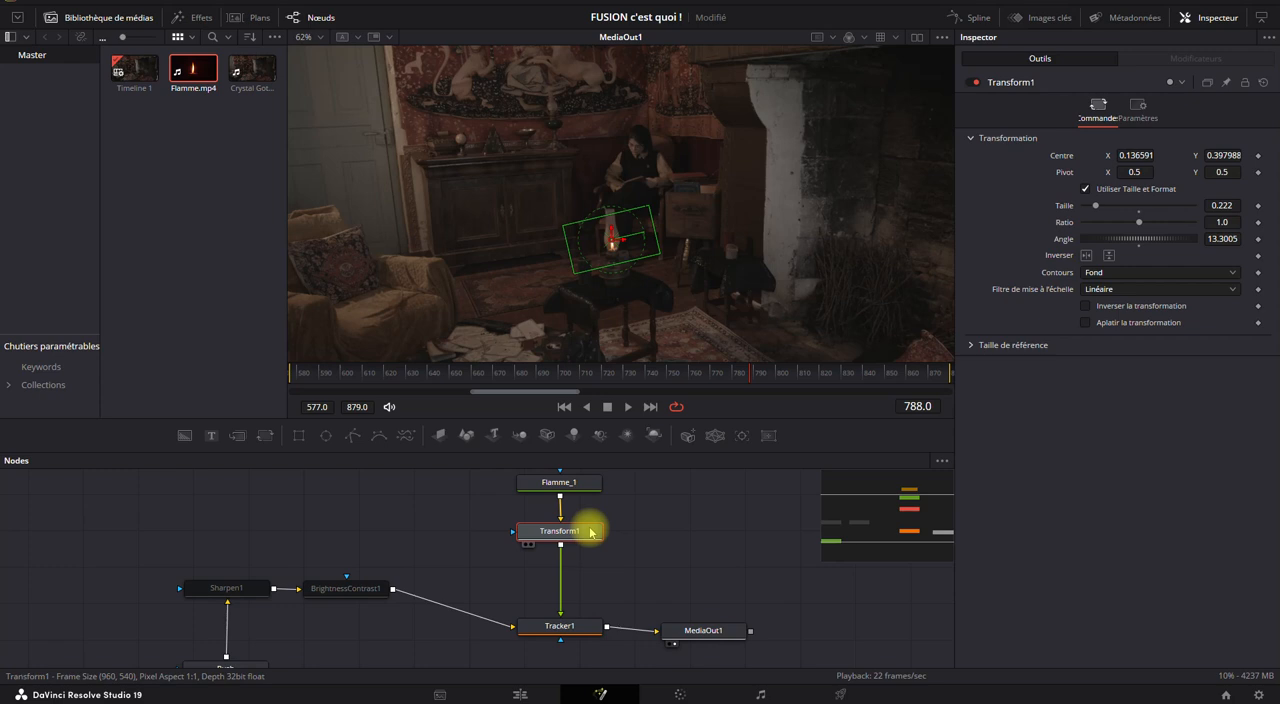
Add a Flou de mouvement node after Transform1, feeding into Tracker1.
key("ctrl+space")
type("lumi")
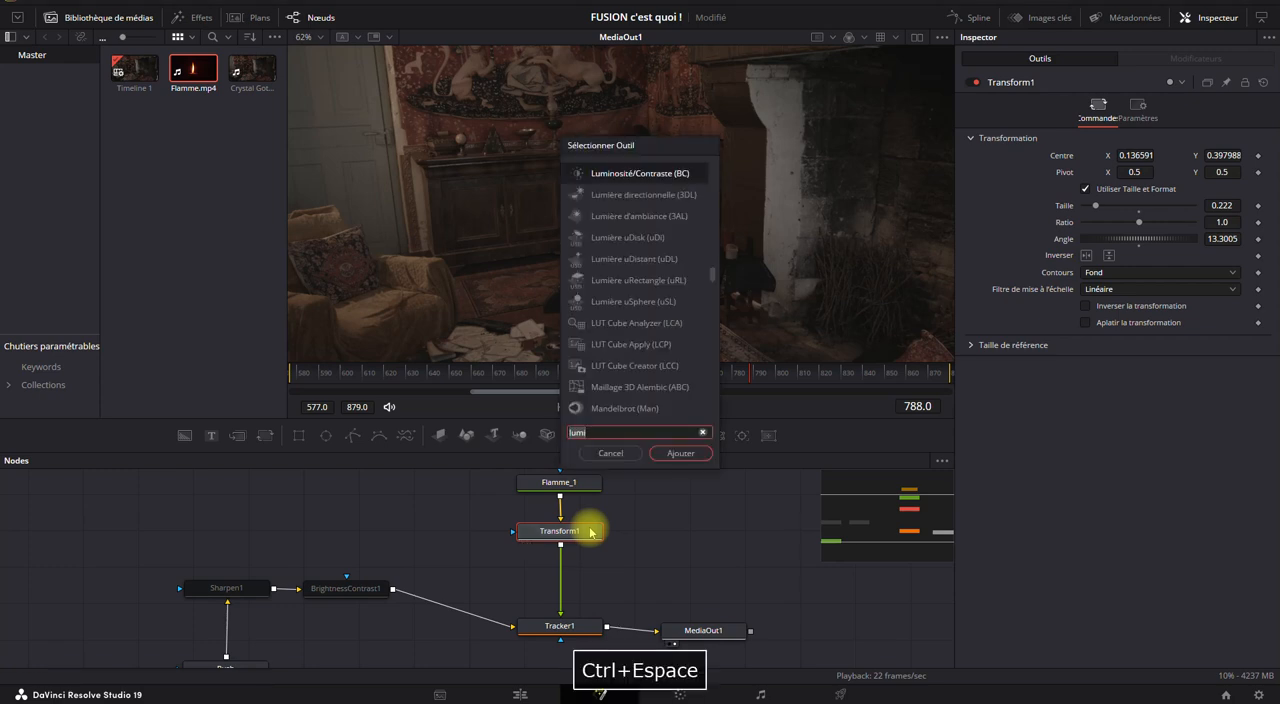
key("BackSpace")
key("BackSpace")
key("BackSpace")
key("BackSpace")
type("flou de")
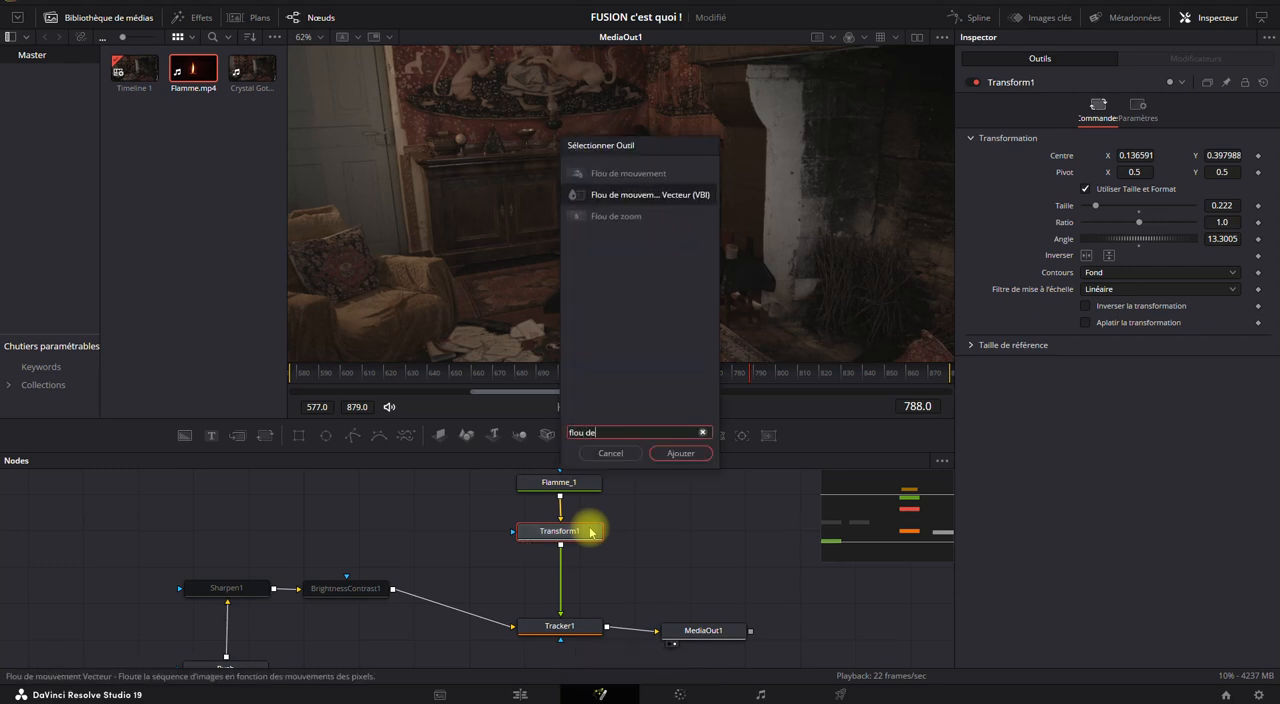
left_click(645, 175)
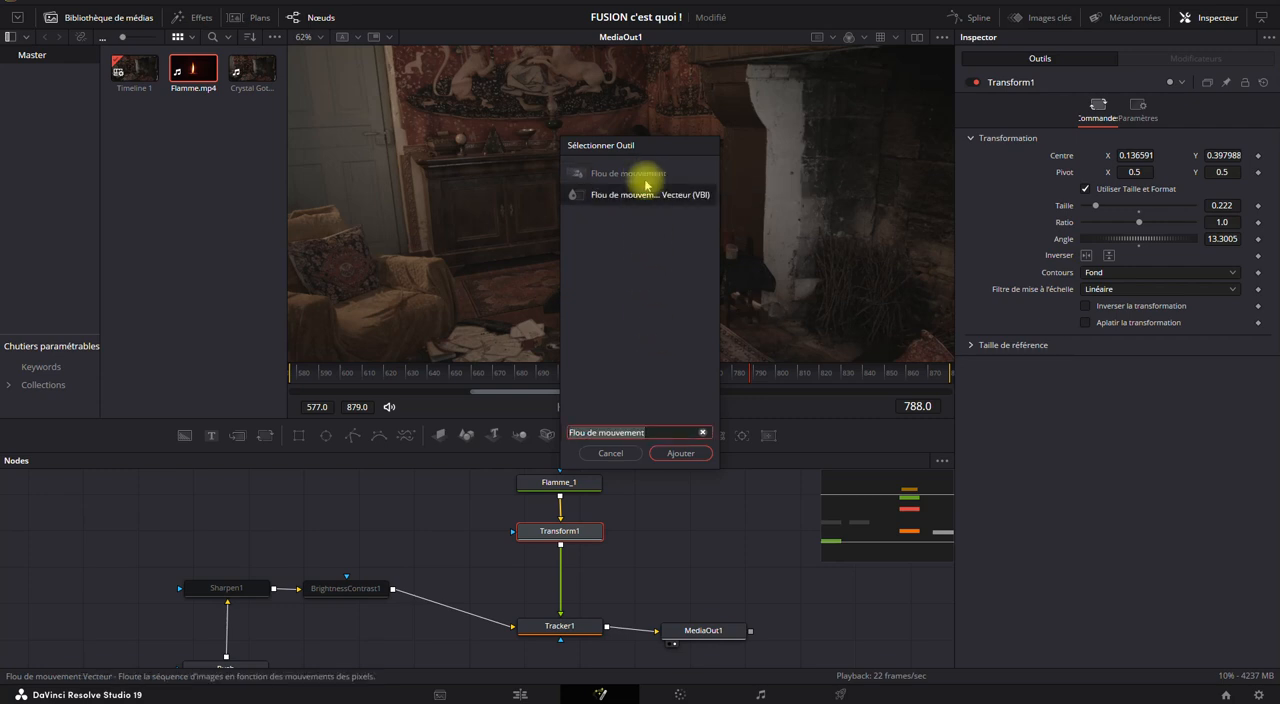
double_click(648, 173)
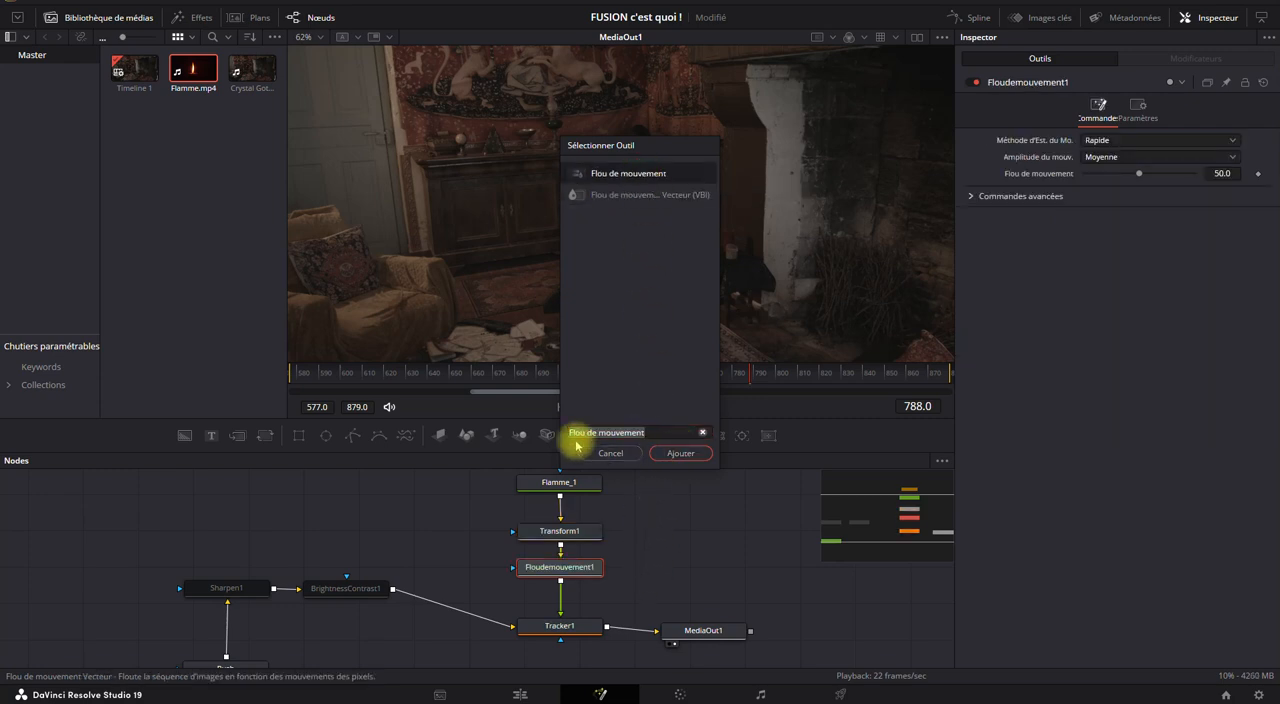
left_click(690, 452)
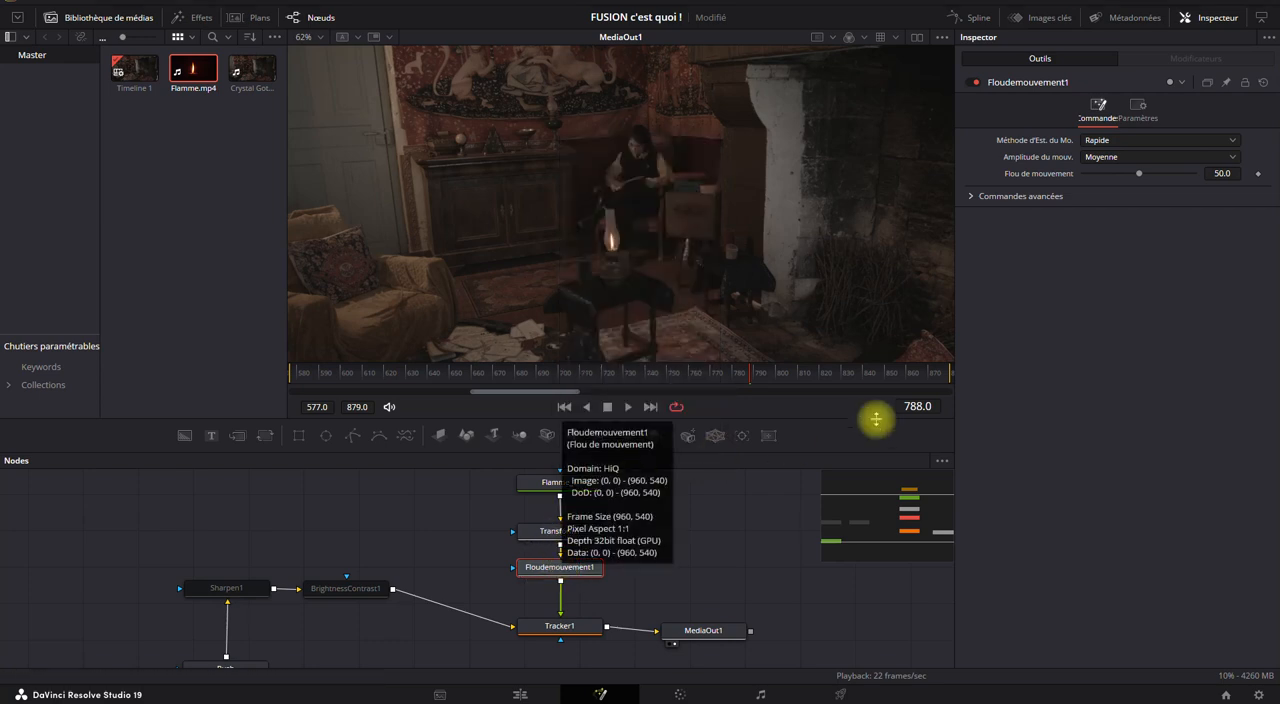
Try motion blur amounts of 100, 360 and 0 on Floudemouvement1, and return it to 50.
left_click_drag(1140, 174, 1262, 175)
left_click(1224, 173)
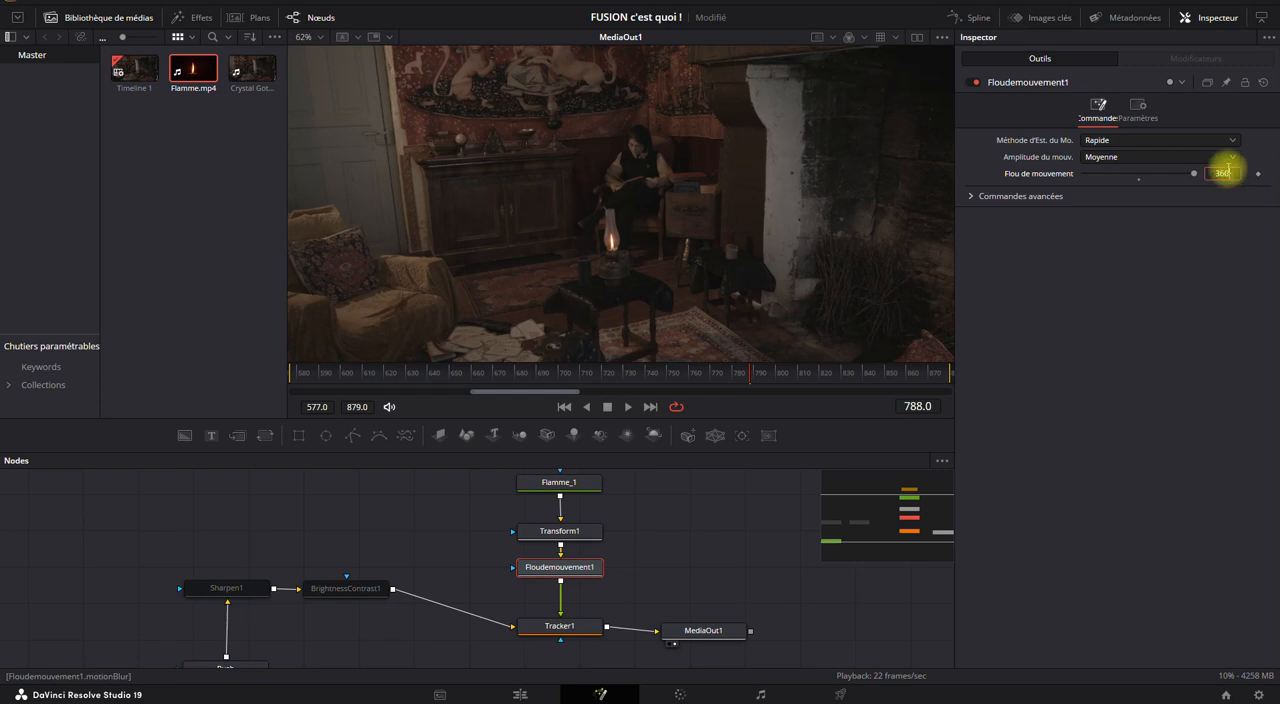
left_click(1192, 305)
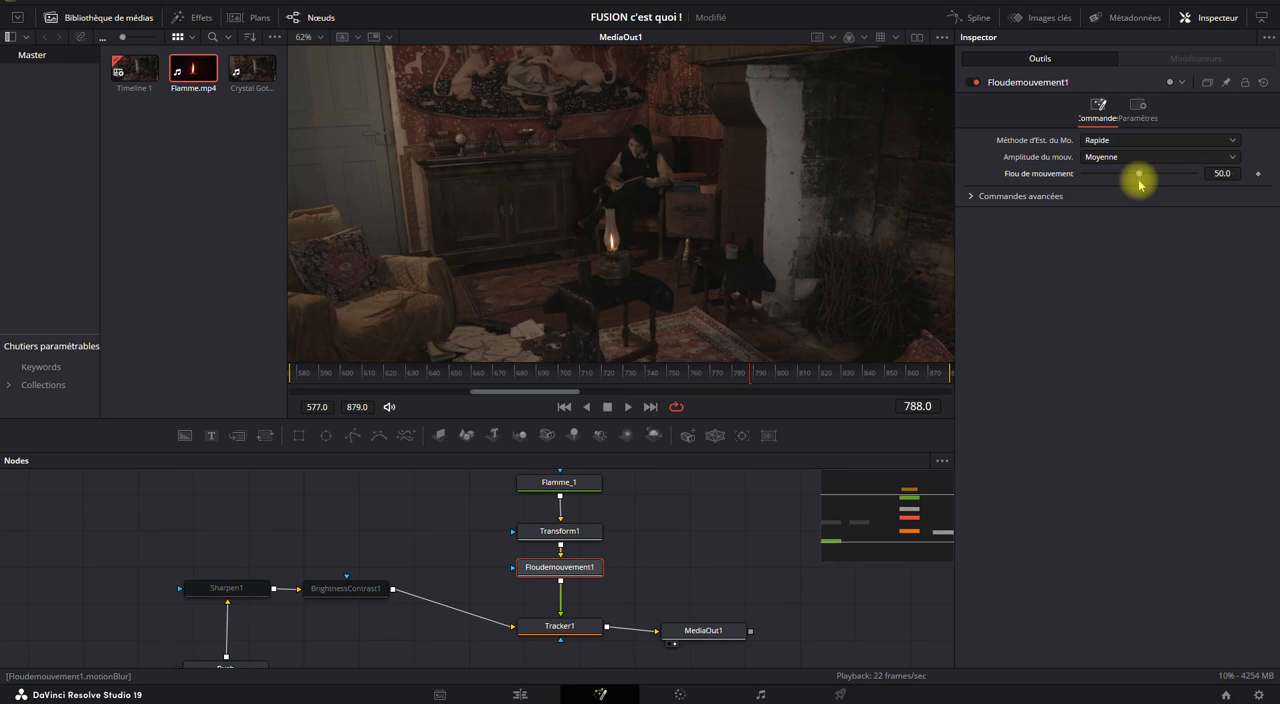
left_click_drag(1139, 180, 995, 203)
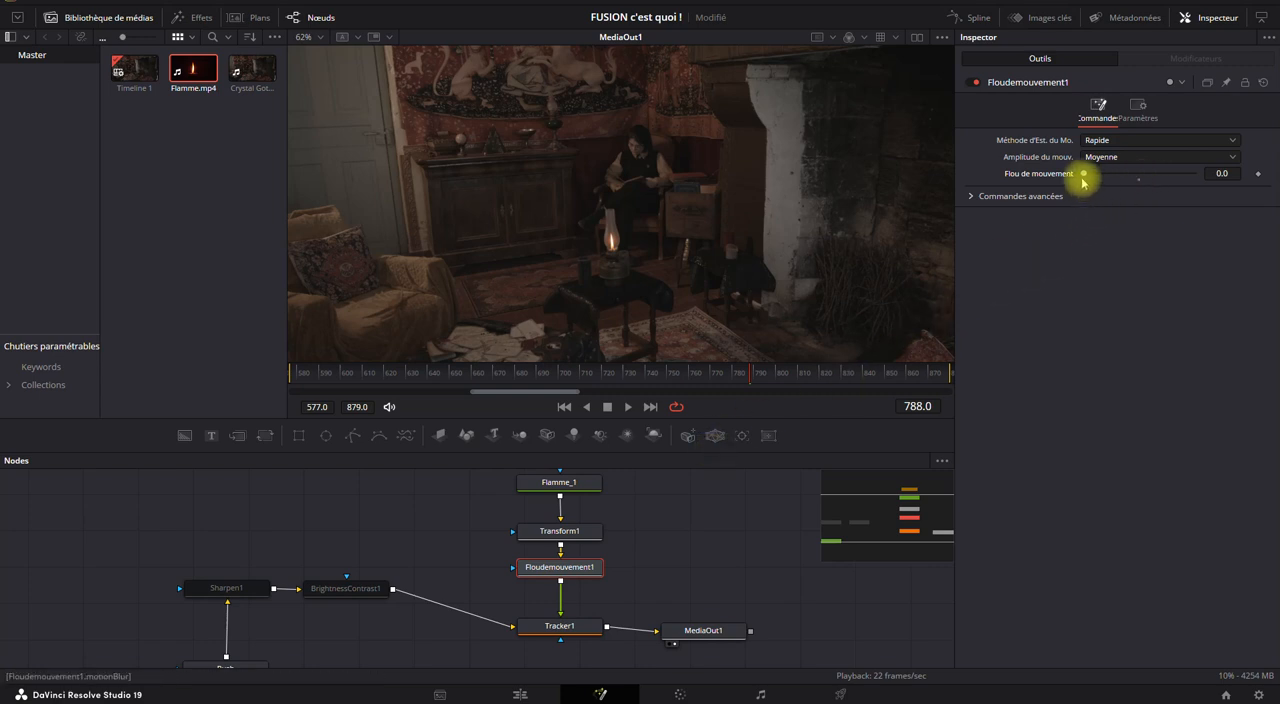
left_click_drag(1138, 180, 1223, 166)
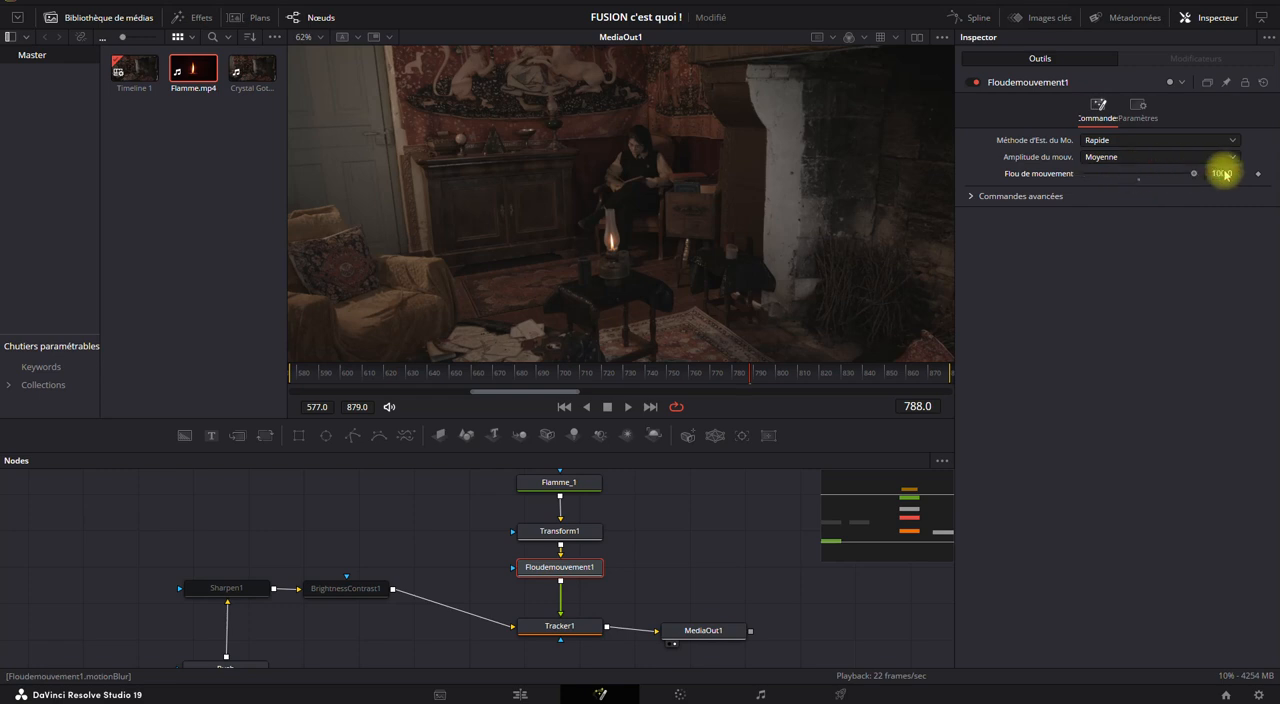
left_click(1138, 177)
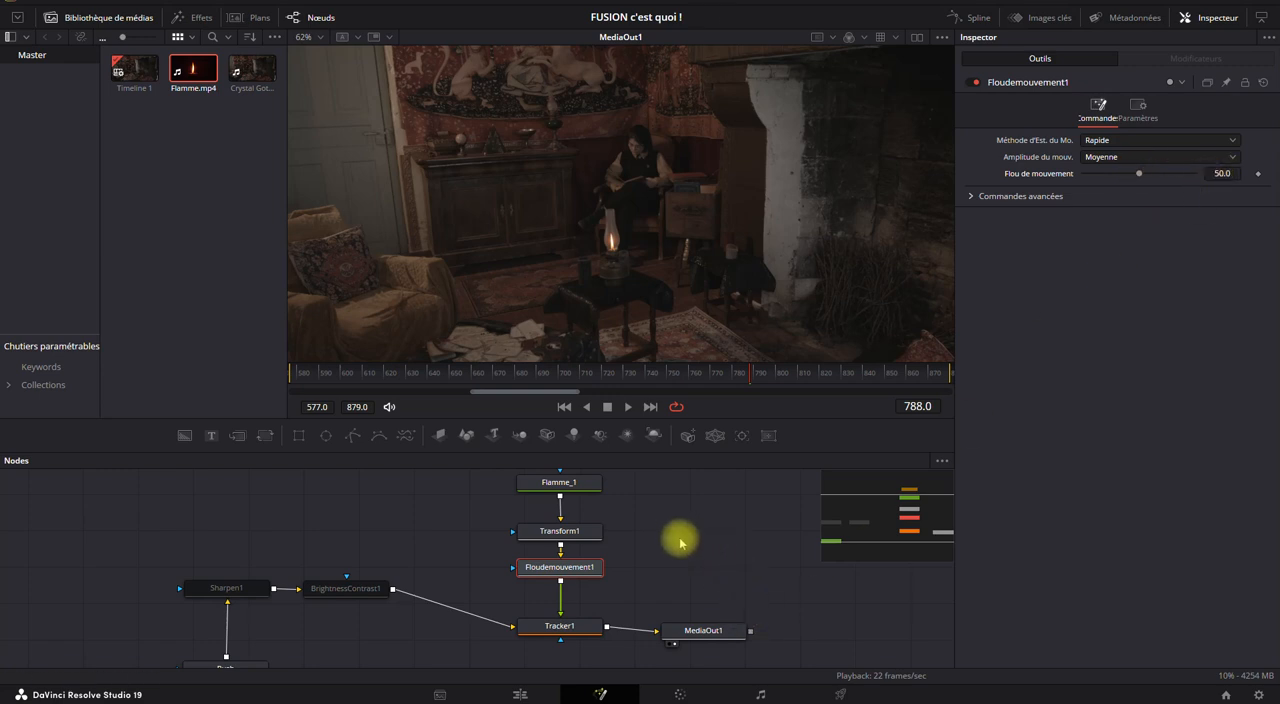
Compare the flame close up at frame 721 with Floudemouvement1 disabled and enabled, leaving the node enabled.
left_click(605, 380)
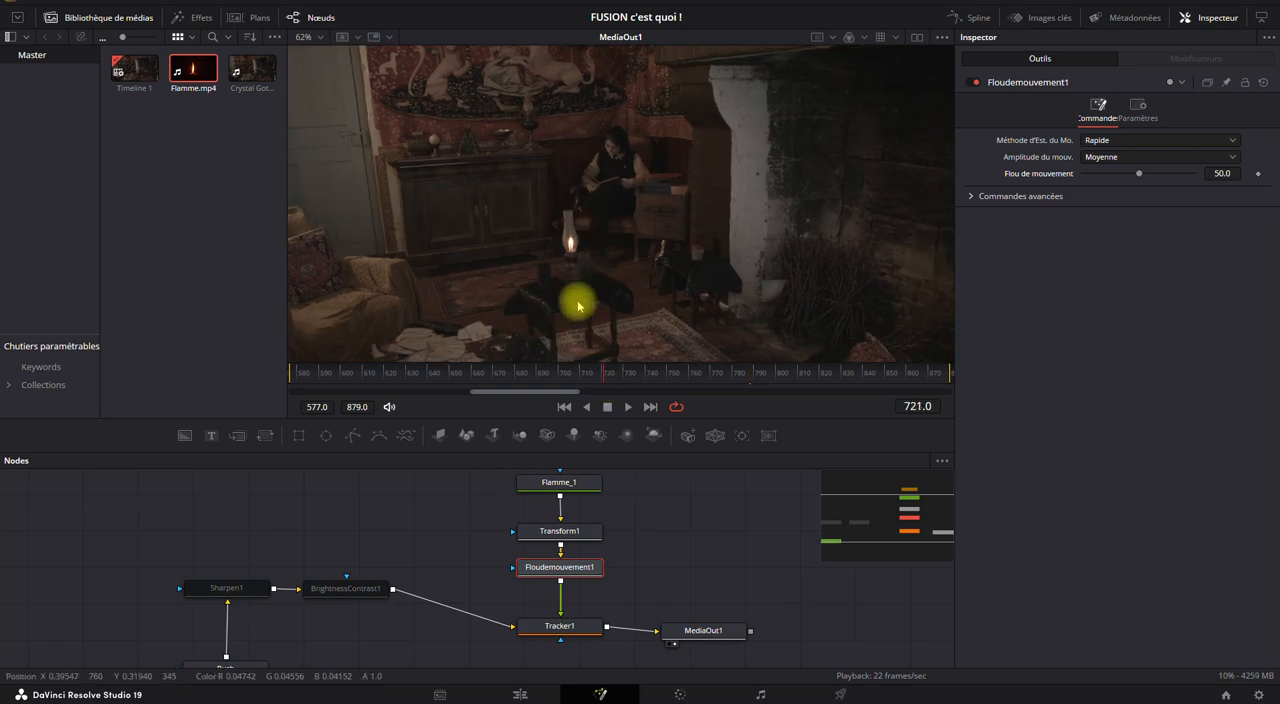
scroll(569, 255, "up", 4)
scroll(569, 271, "up", 2)
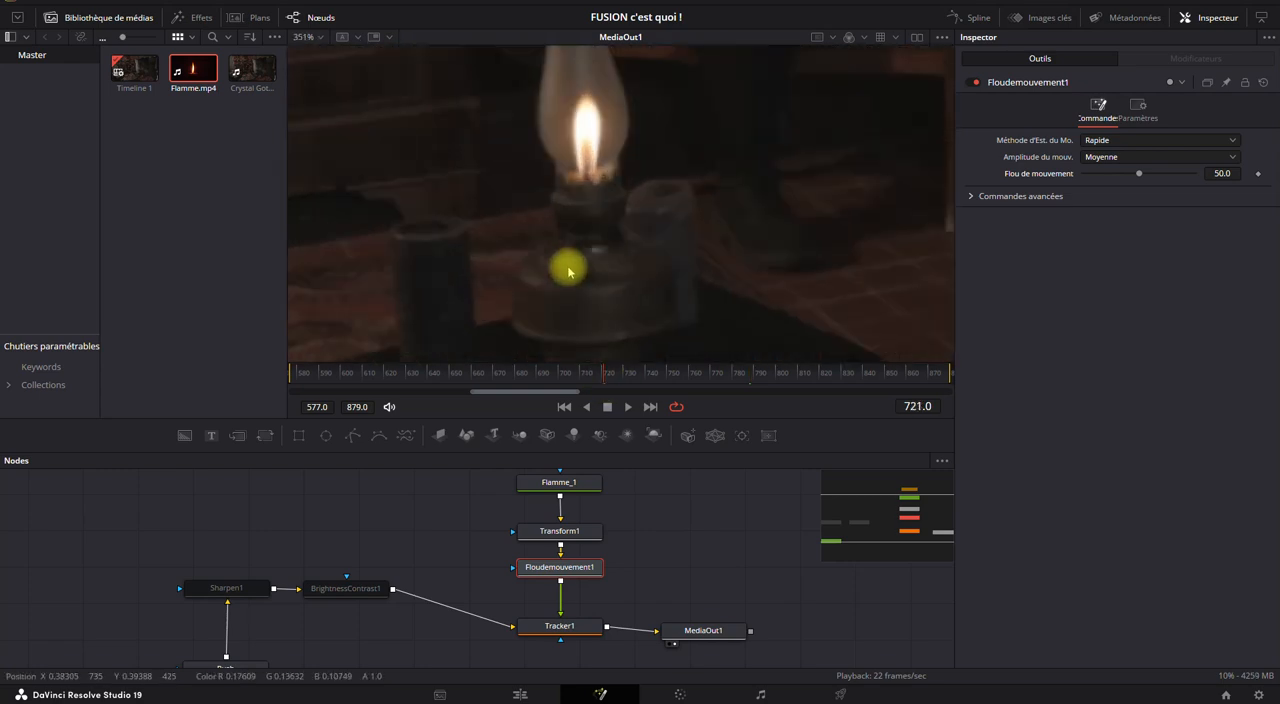
left_click(976, 83)
left_click(976, 83)
left_click(977, 84)
left_click(977, 84)
left_click(977, 84)
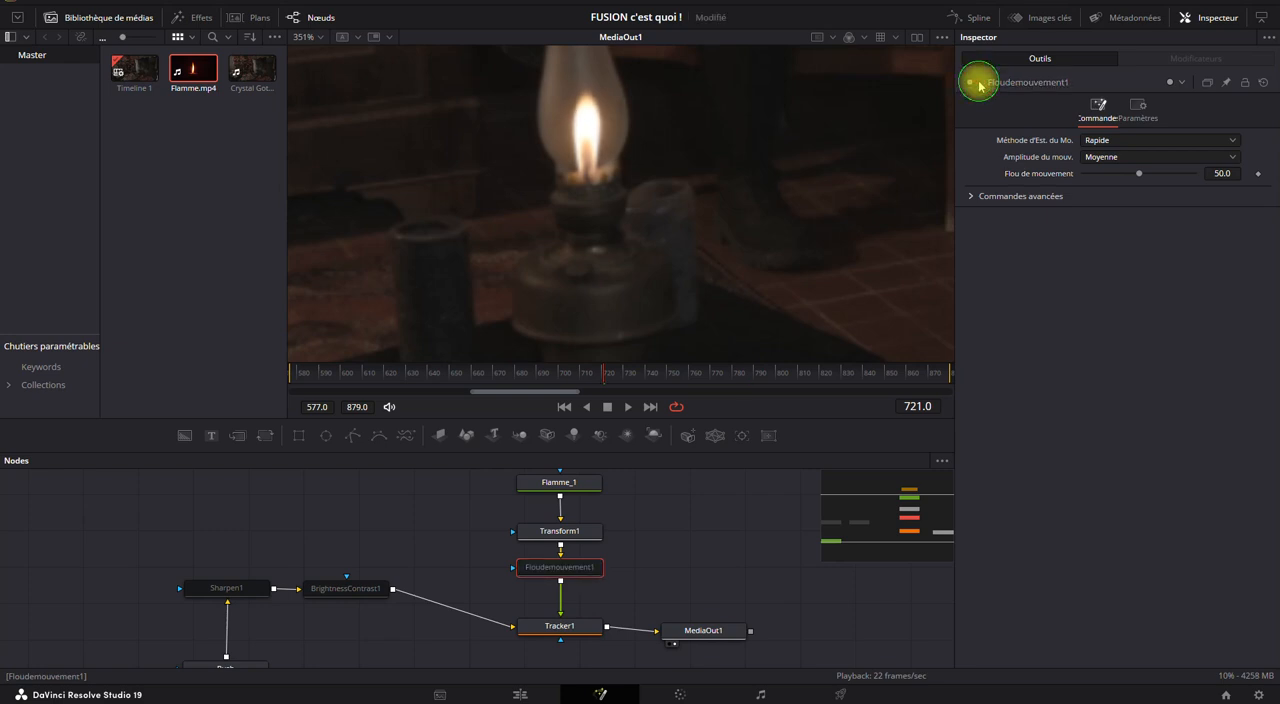
left_click(977, 84)
left_click(977, 84)
left_click(977, 84)
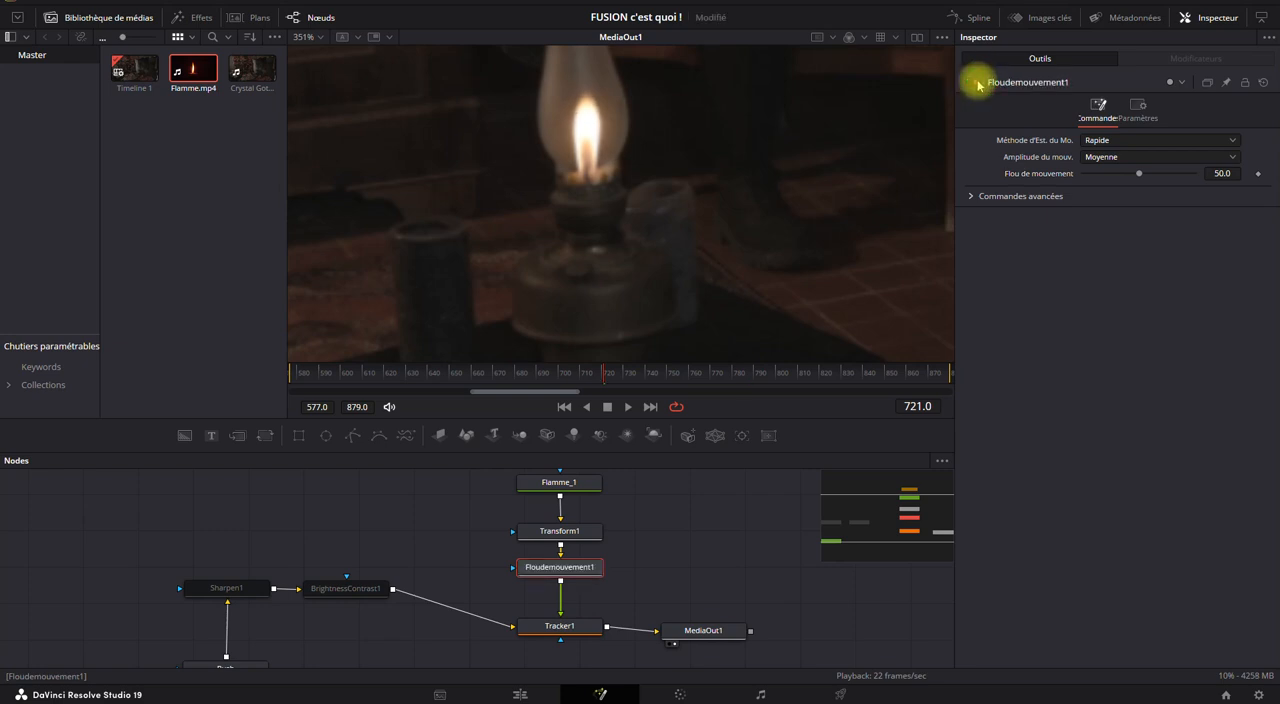
left_click(977, 84)
left_click(977, 84)
Play the composite from the first frame to check the flame in motion, stopping at frame 859.
scroll(693, 250, "down", 8)
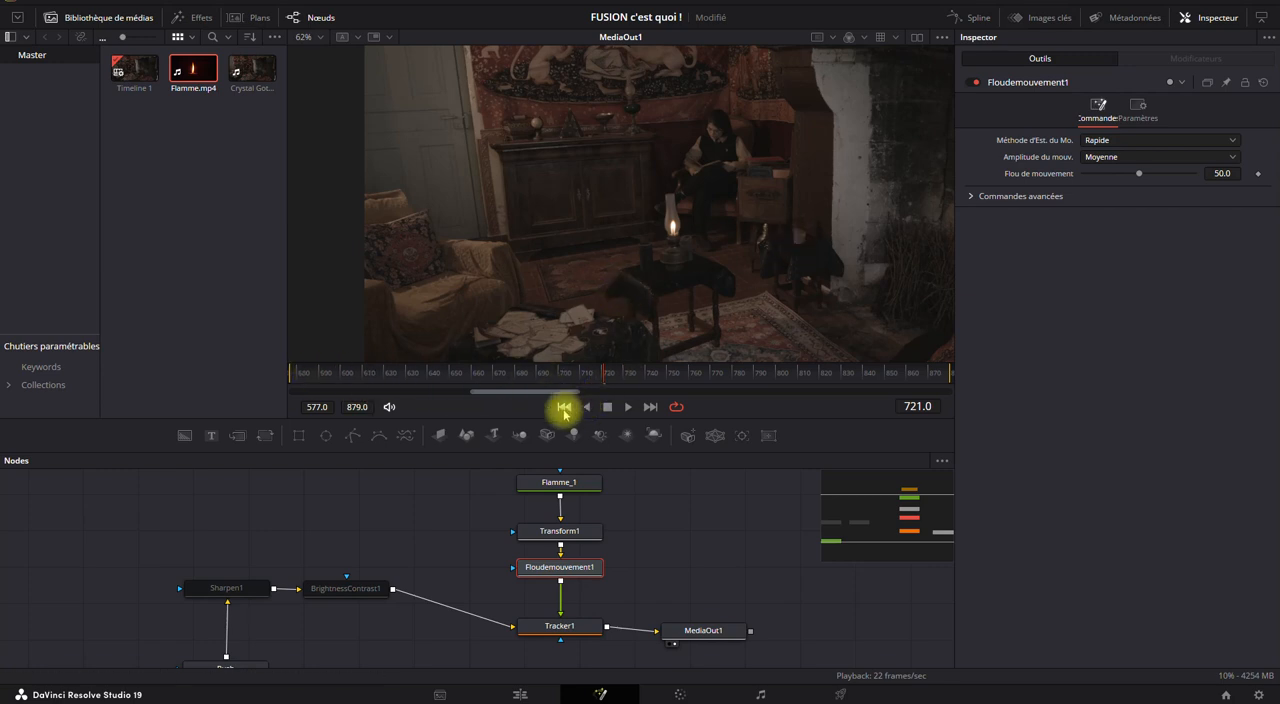
left_click(566, 407)
left_click(627, 407)
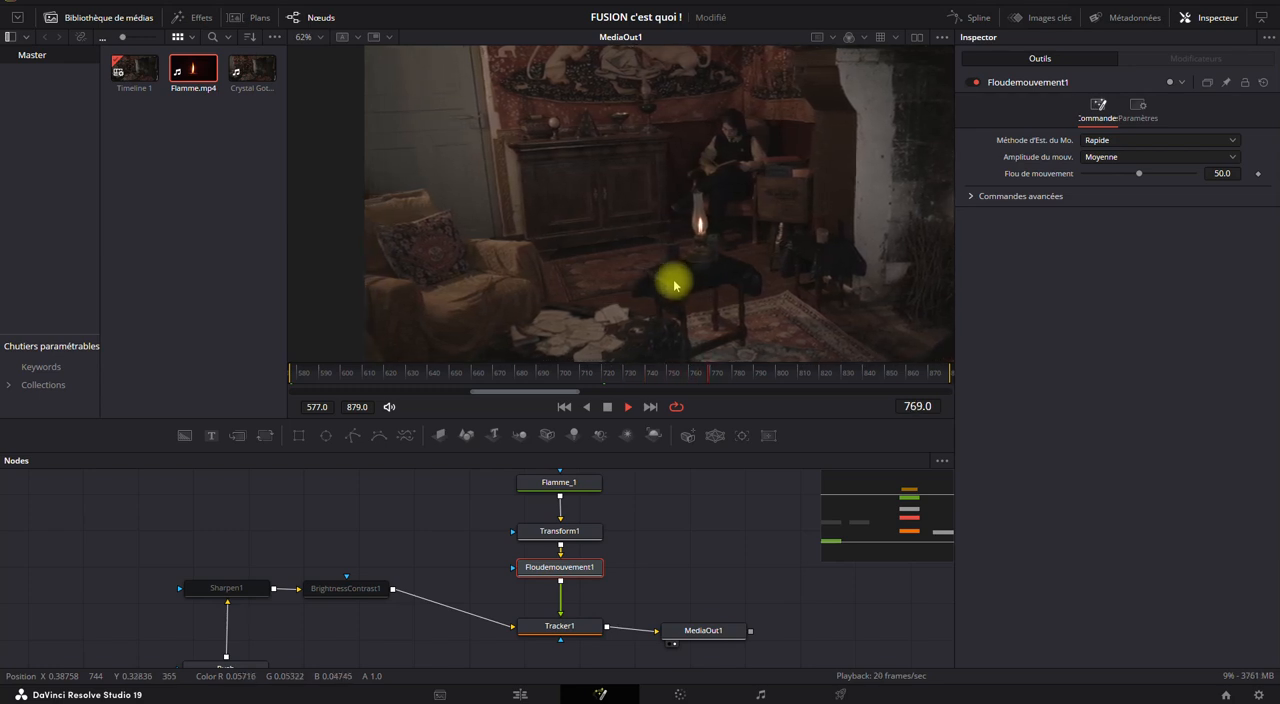
left_click(608, 408)
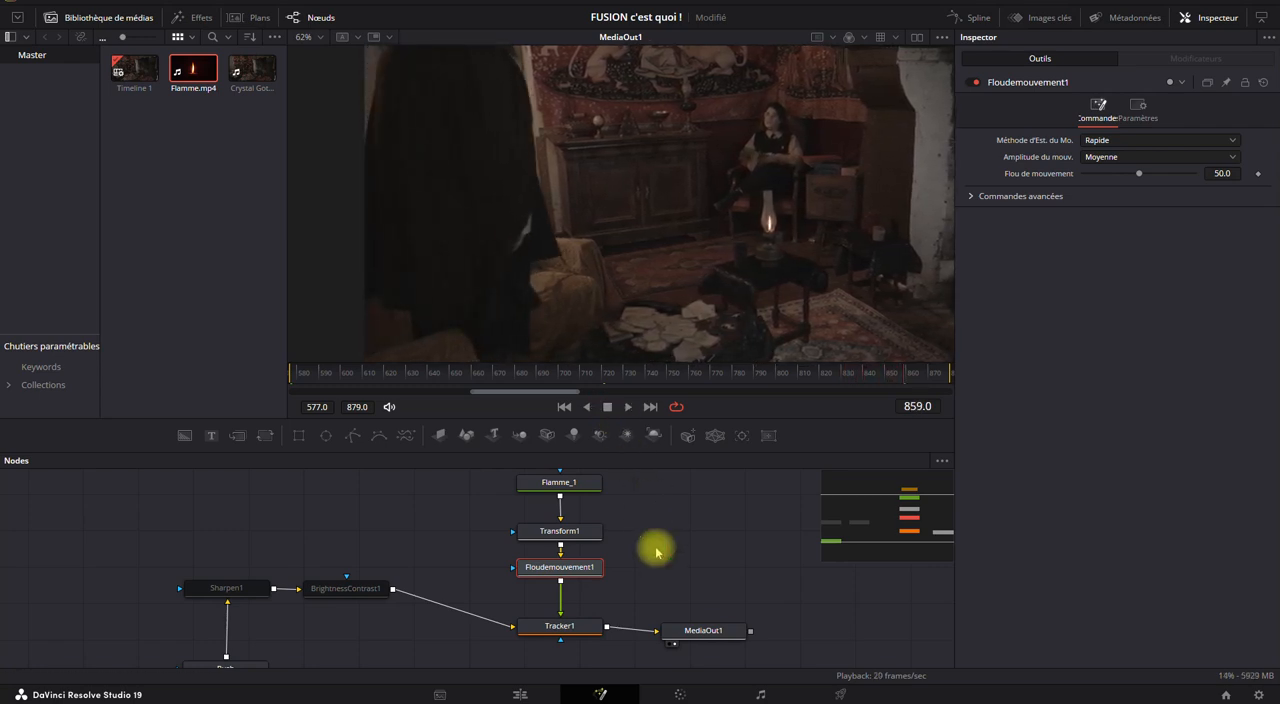
Move MediaOut1 farther from Tracker1 to free space between them, and review Tracker1's tracker list.
left_click_drag(376, 572, 246, 540)
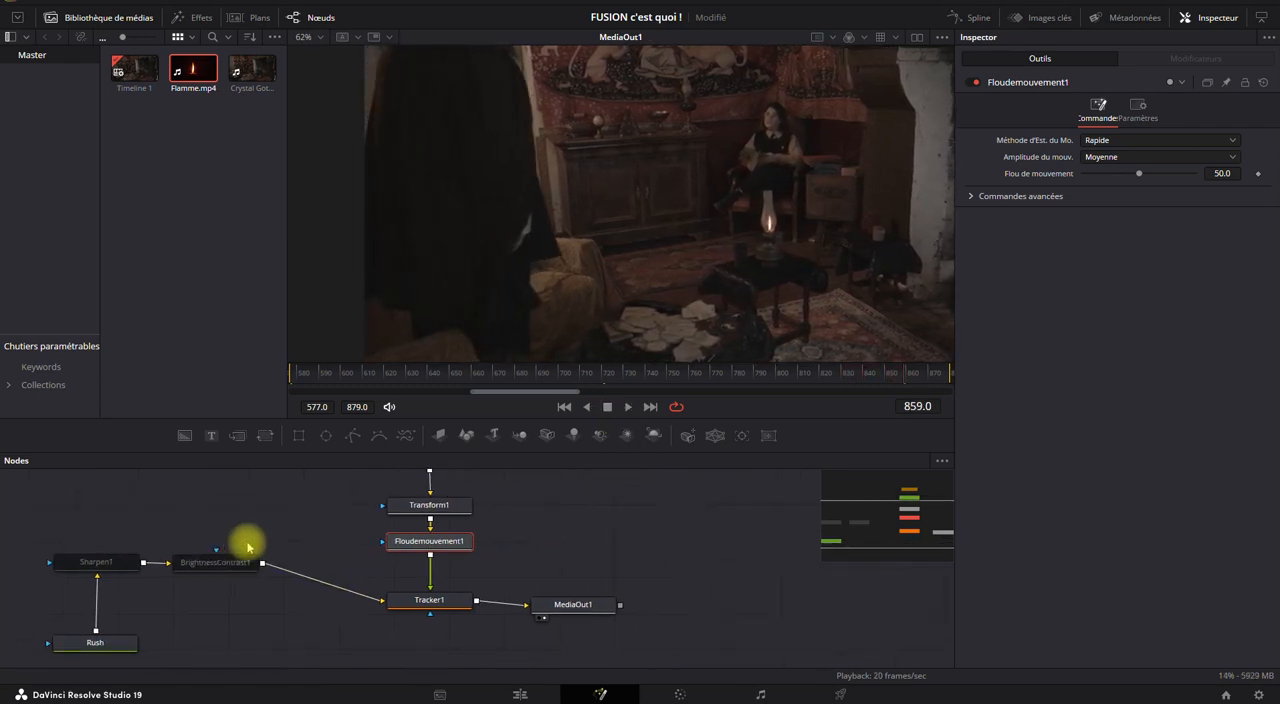
left_click_drag(727, 601, 765, 597)
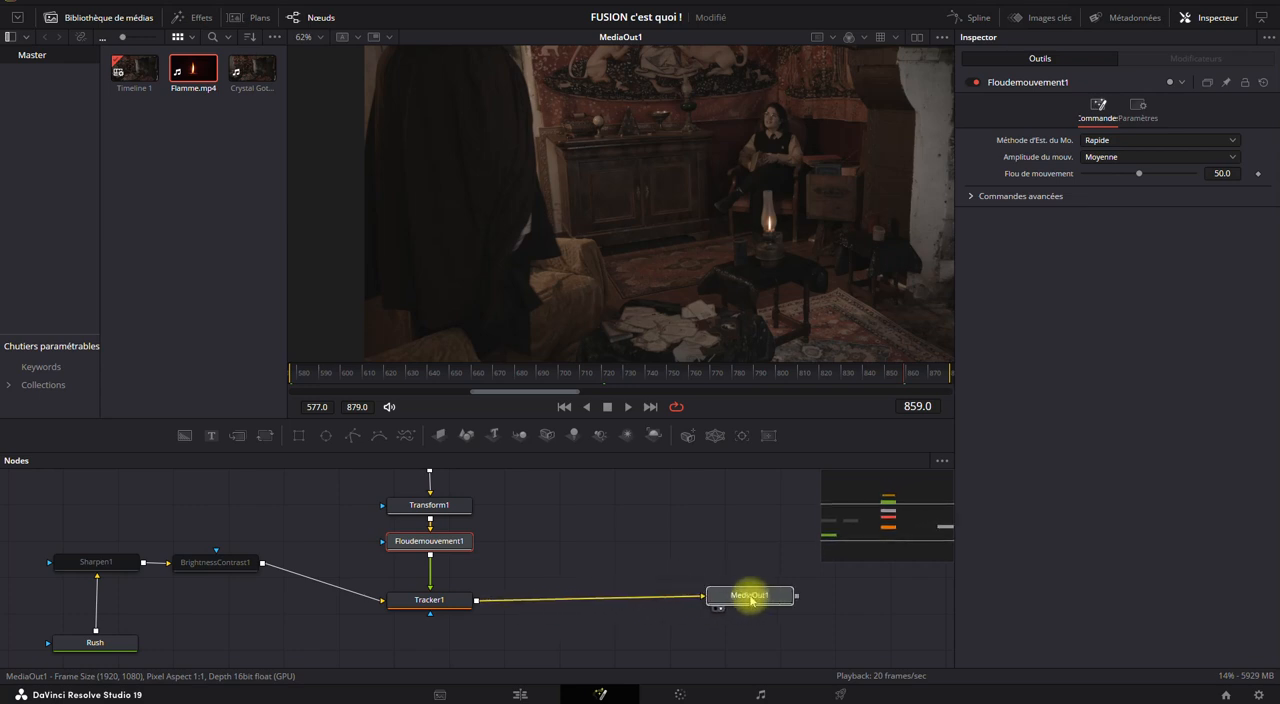
left_click(420, 601)
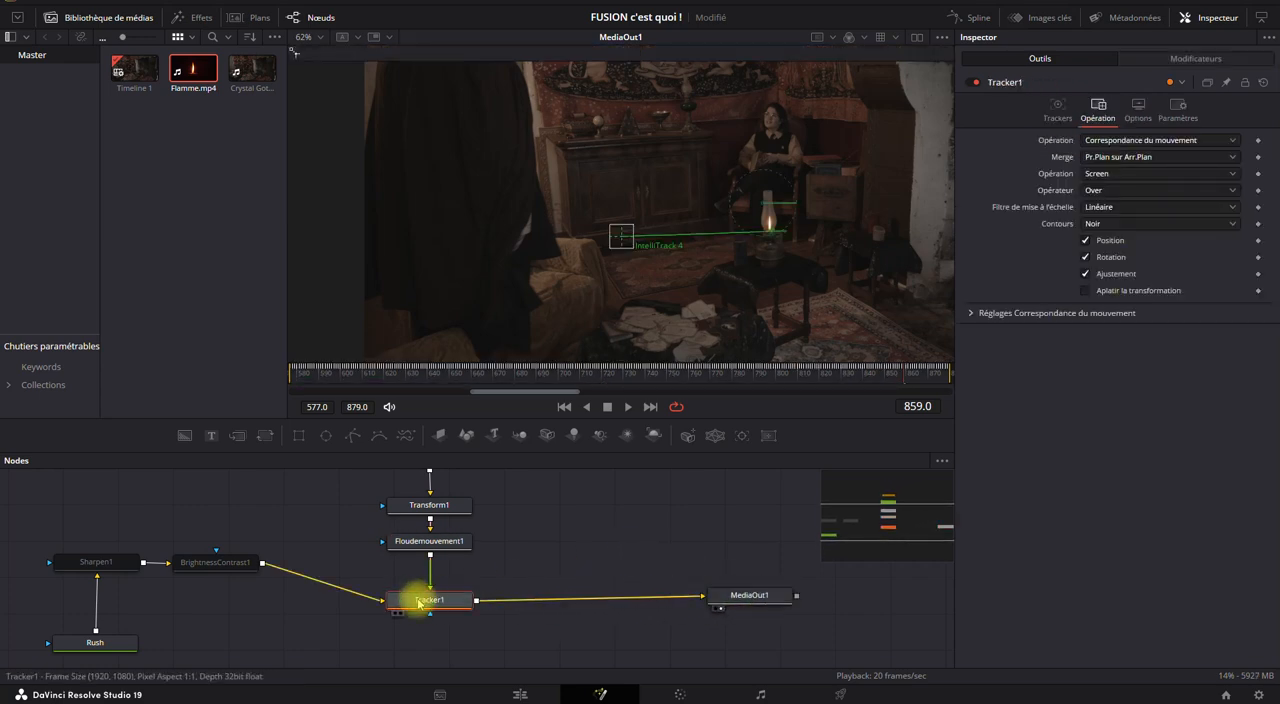
left_click(1052, 110)
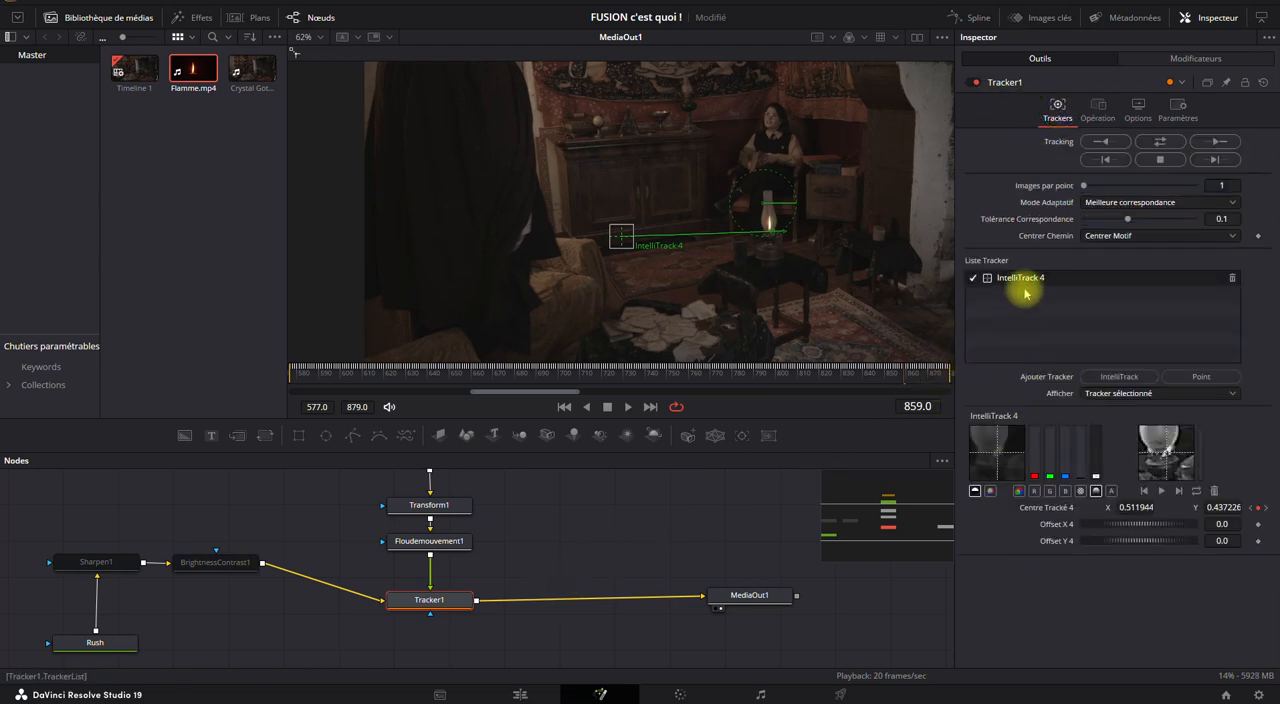
scroll(528, 566, "up", 2)
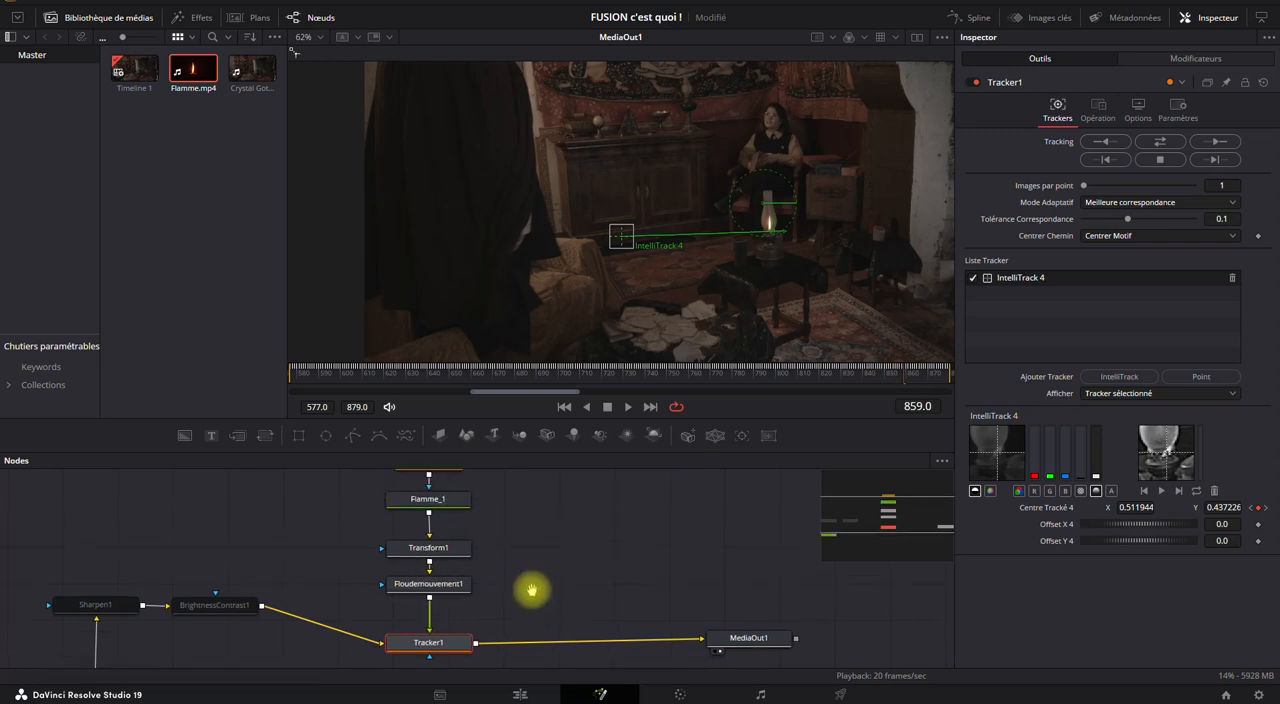
scroll(560, 520, "down", 3)
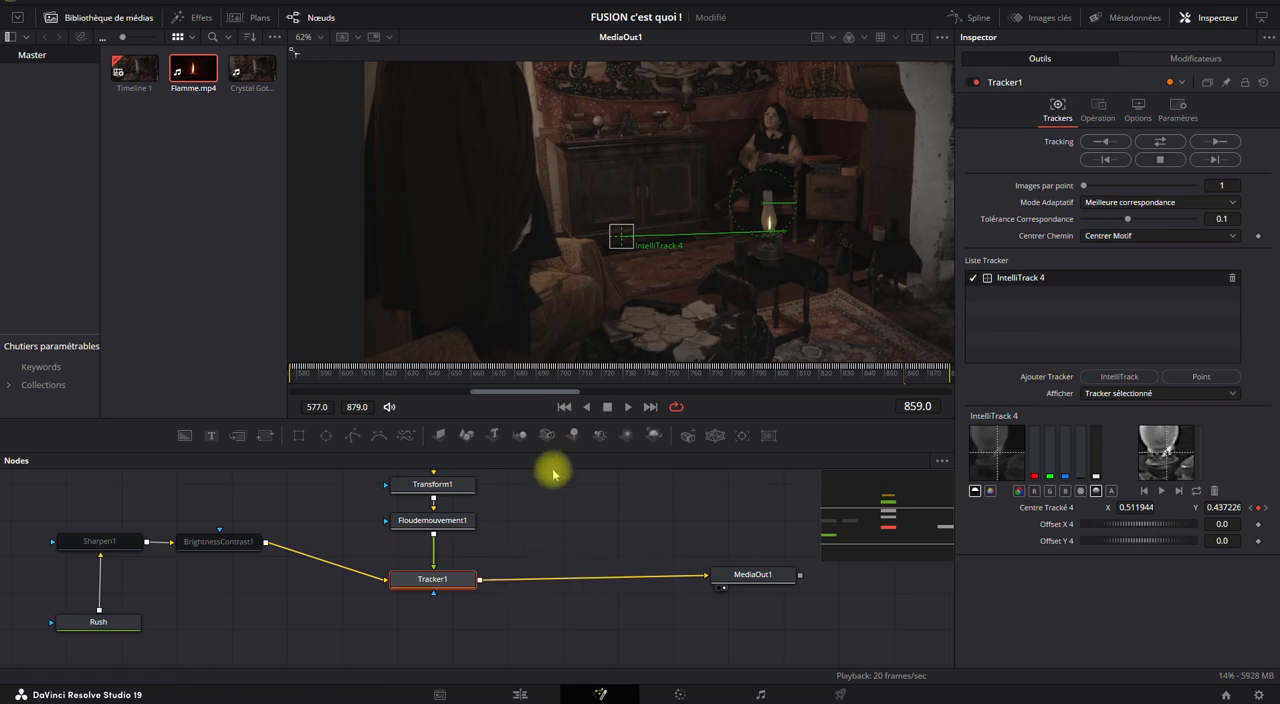
Add a second Tracker node and insert it between Tracker1 and MediaOut1.
left_click(602, 533)
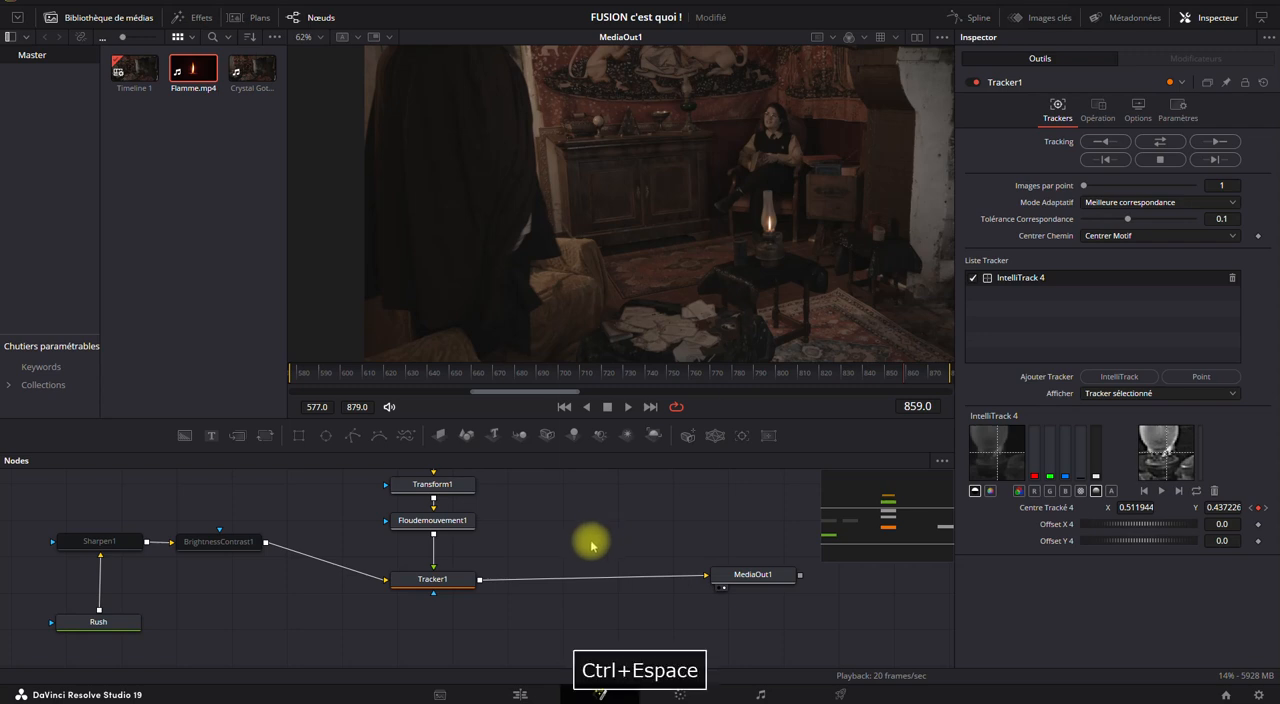
key("shift+space")
type("track")
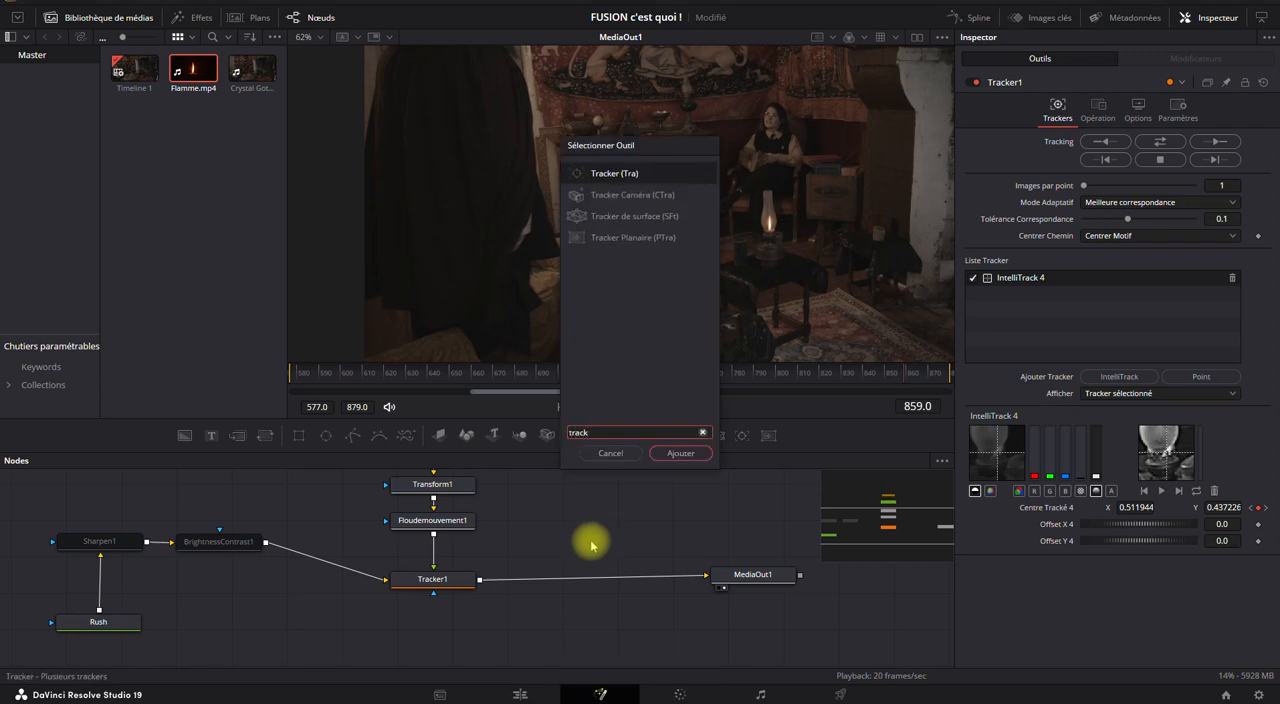
left_click(679, 453)
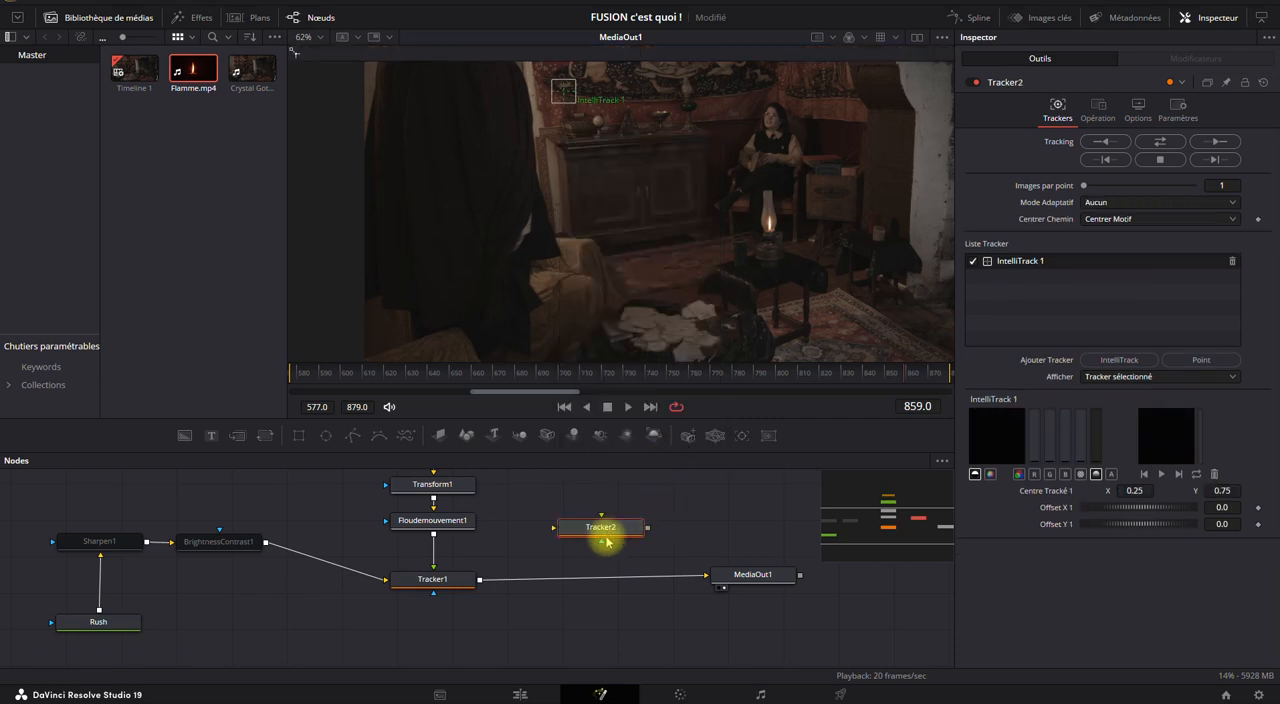
left_click(447, 582)
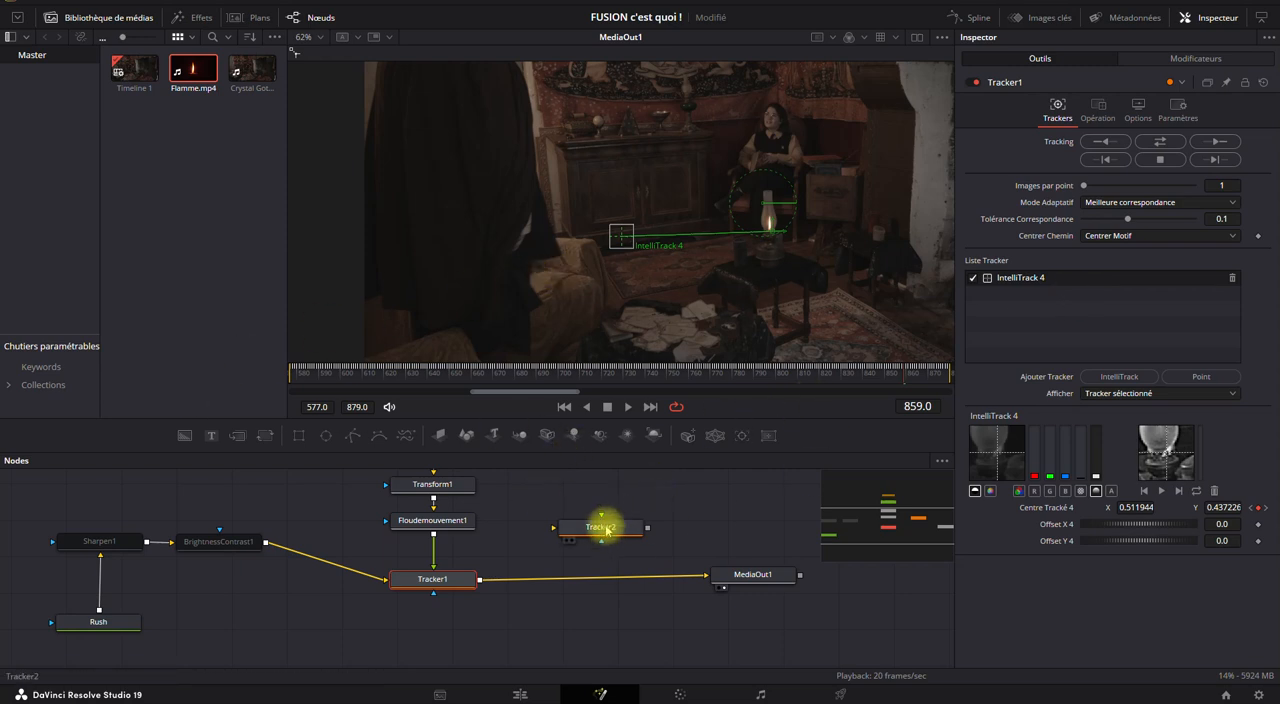
left_click_drag(606, 532, 600, 580)
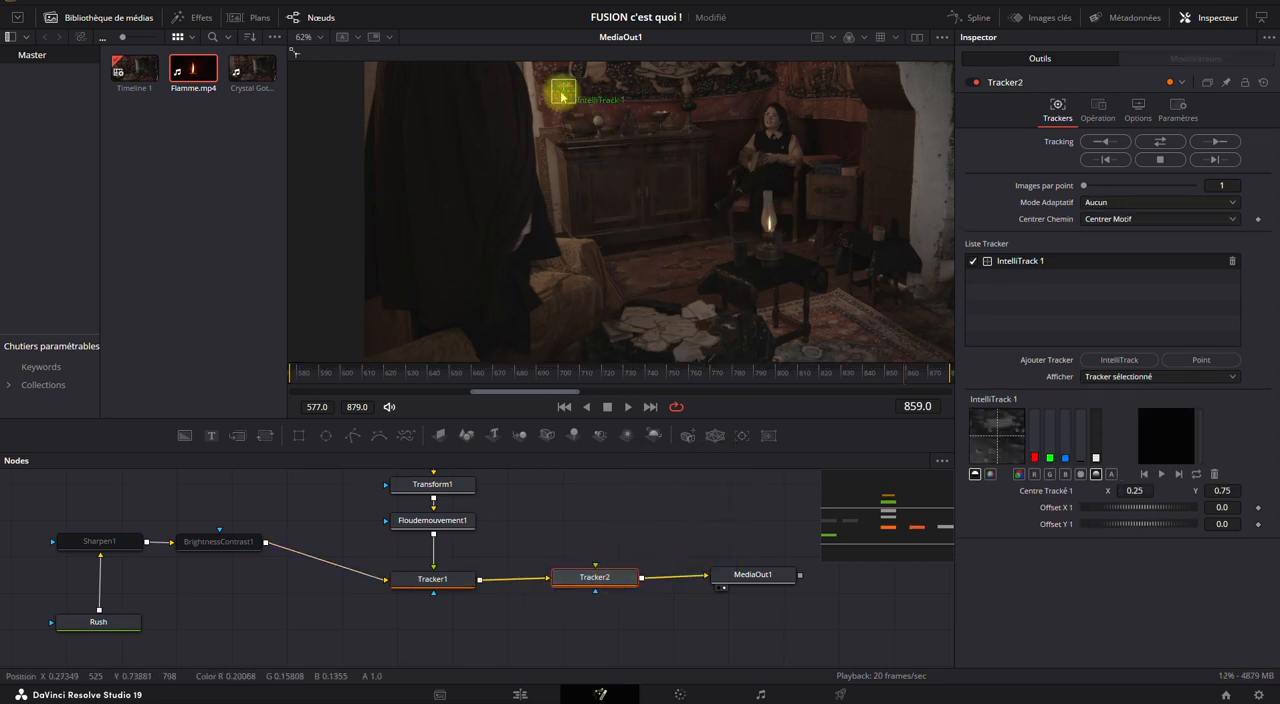
Move Tracker2's IntelliTrack 1 onto the vase above the cabinet, and enable BrightnessContrast1 and Sharpen1.
left_click_drag(564, 95, 680, 101)
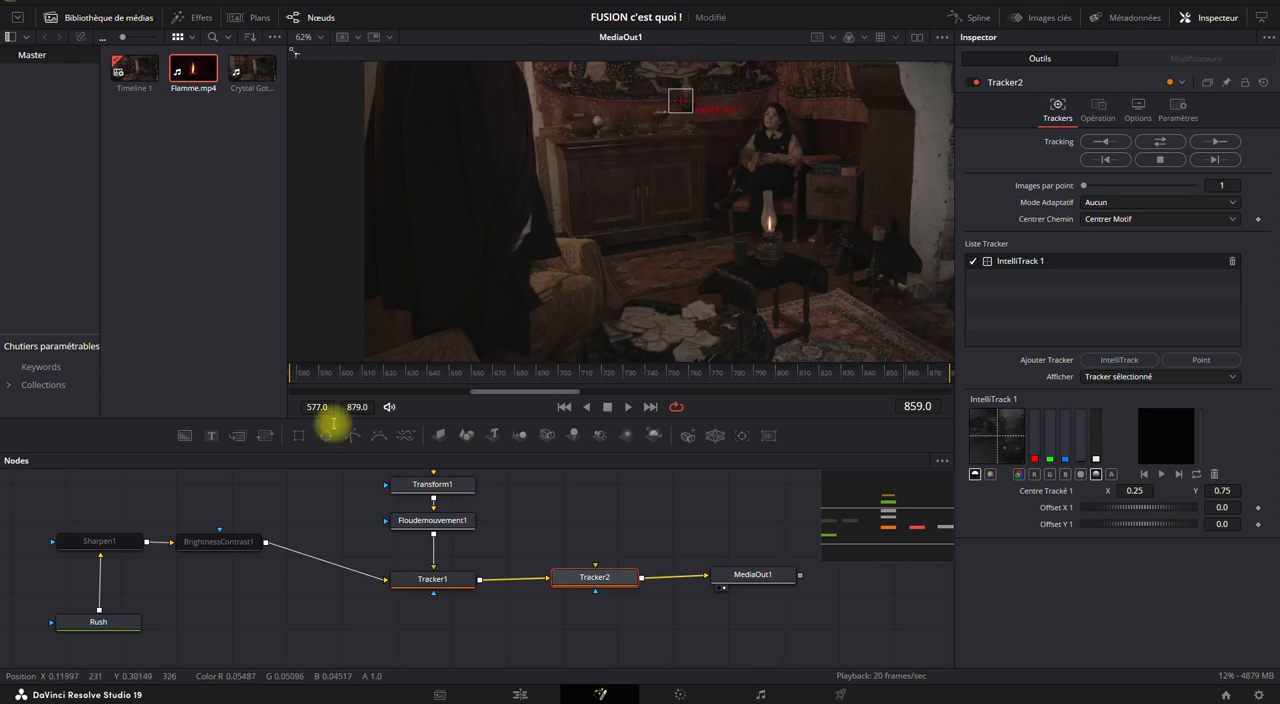
left_click_drag(270, 512, 92, 565)
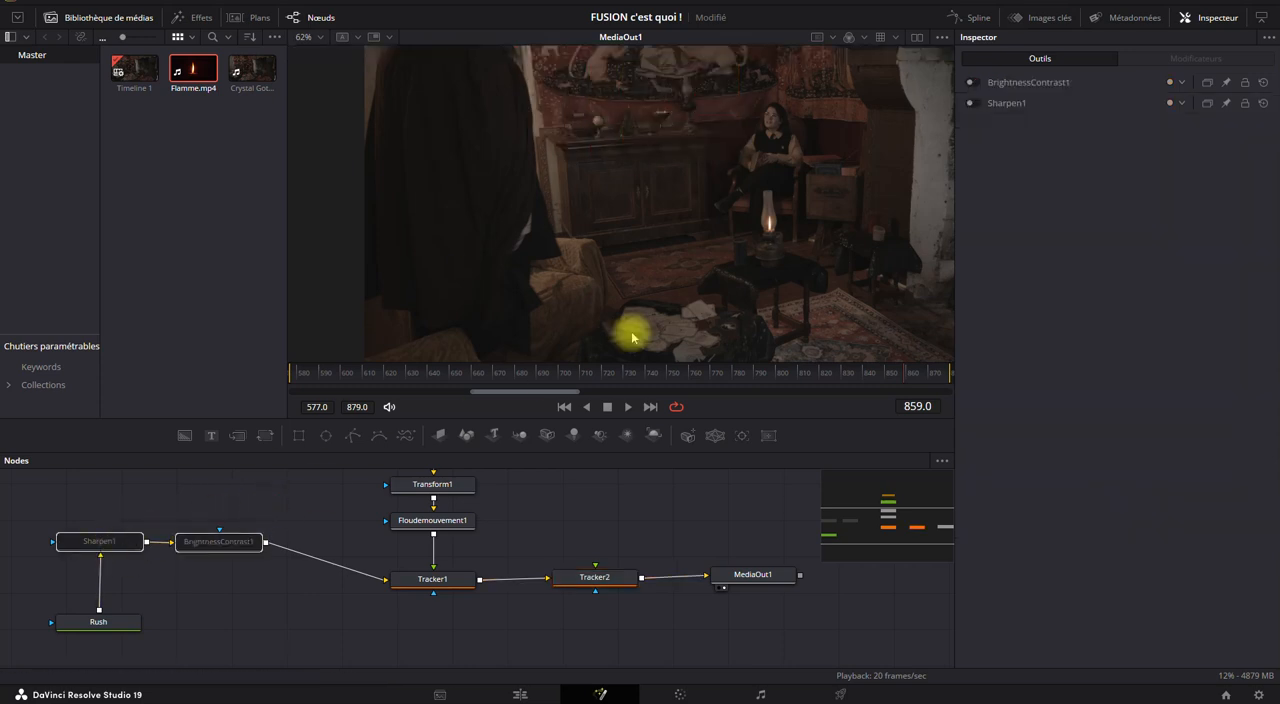
left_click(975, 86)
left_click(972, 84)
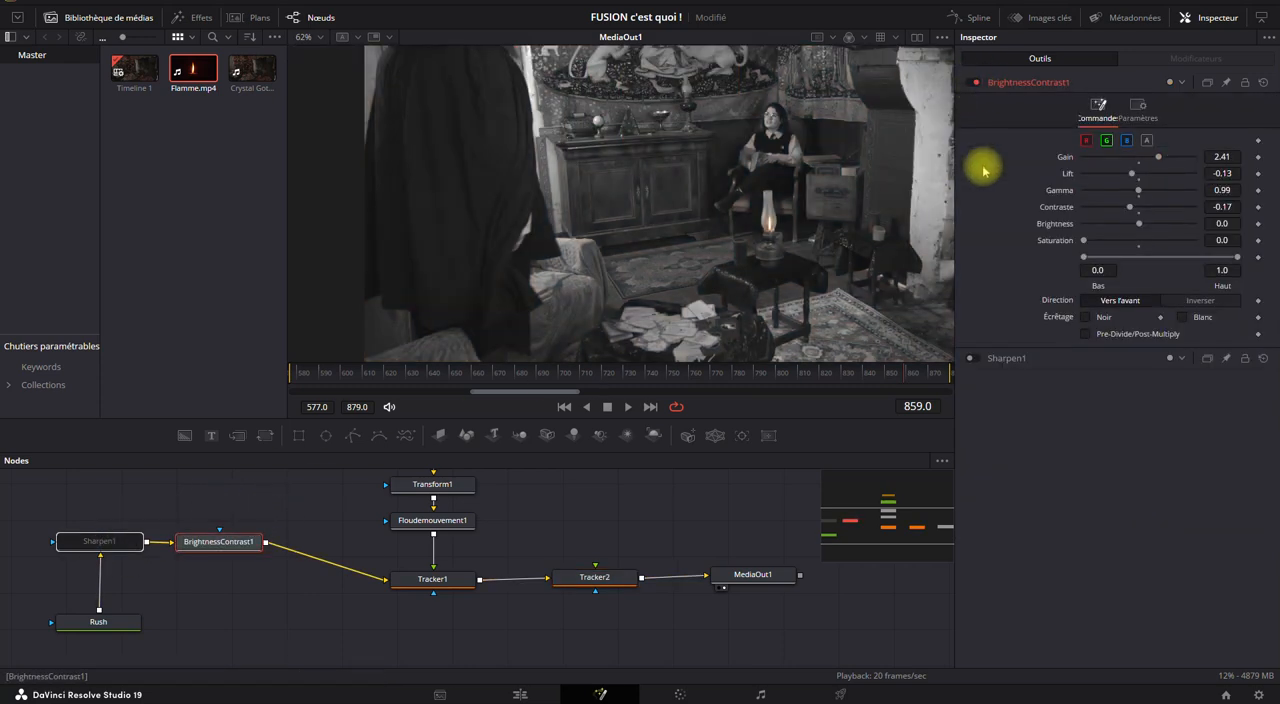
left_click(969, 358)
Centre Tracker2's IntelliTrack 1 pattern box on the dark bowl of the vase above the cabinet at frame 859.
left_click(595, 577)
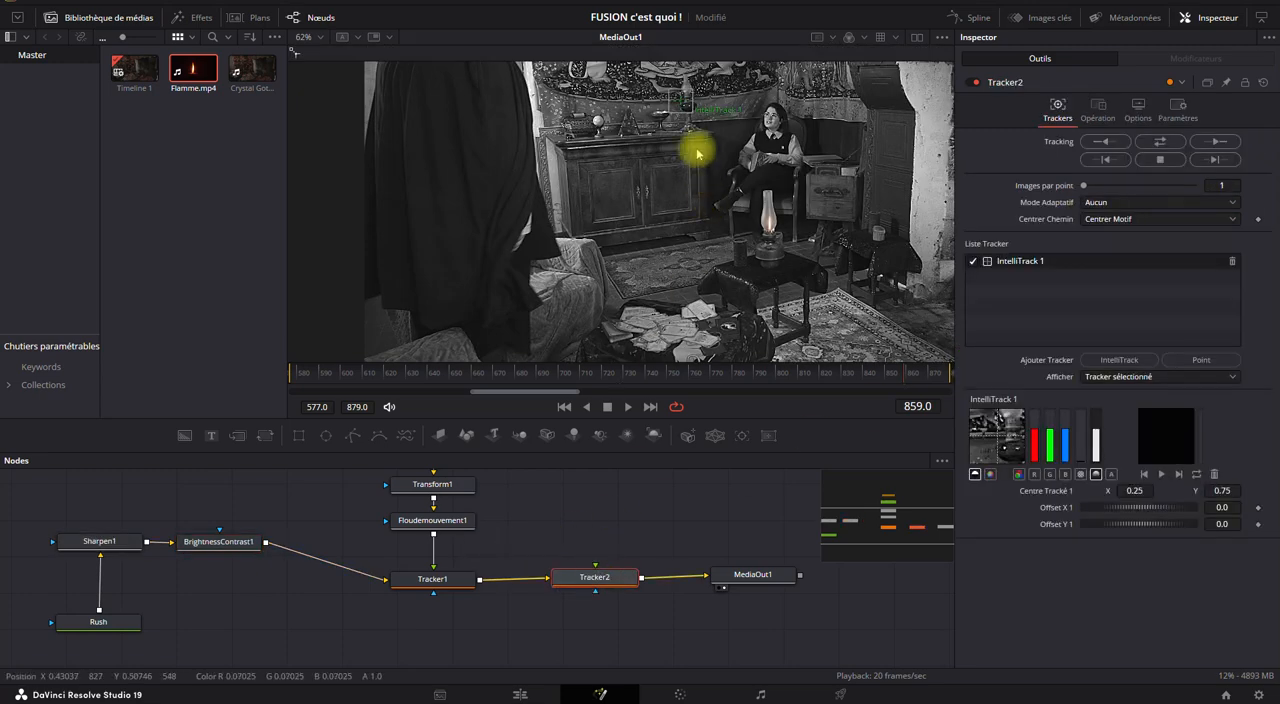
scroll(676, 210, "up", 6)
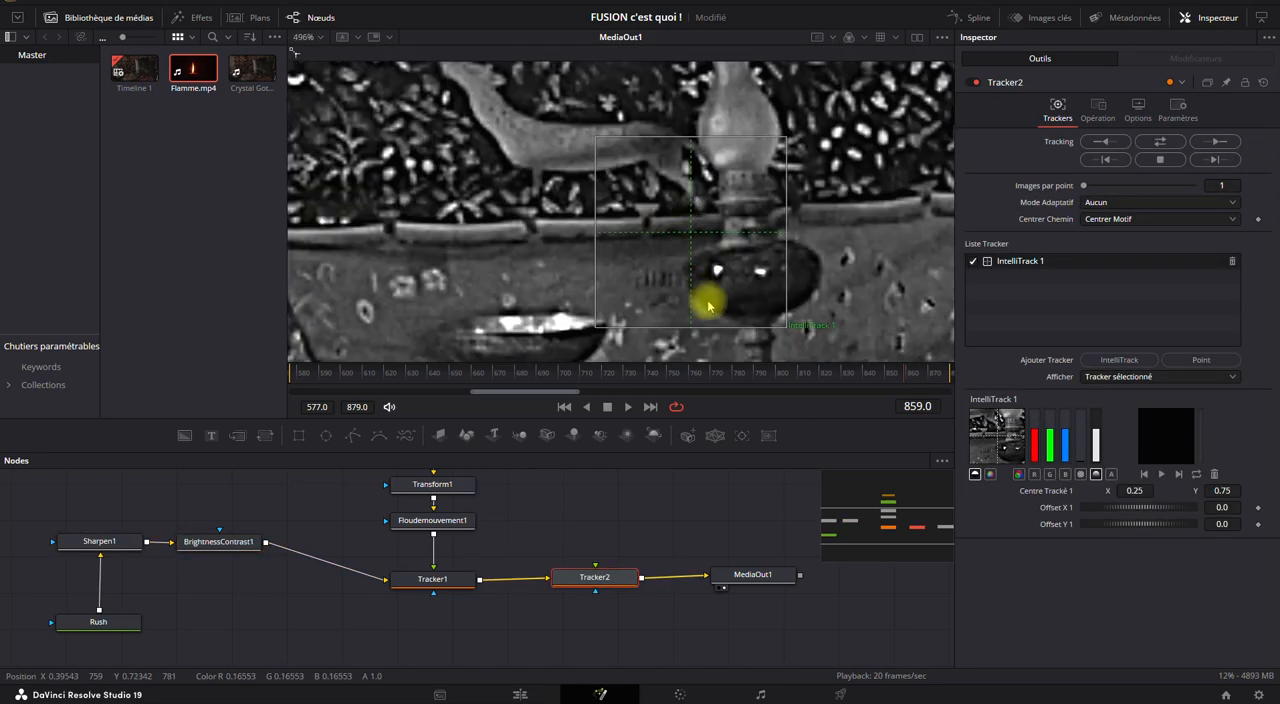
left_click_drag(717, 303, 610, 277)
scroll(610, 277, "up", 2)
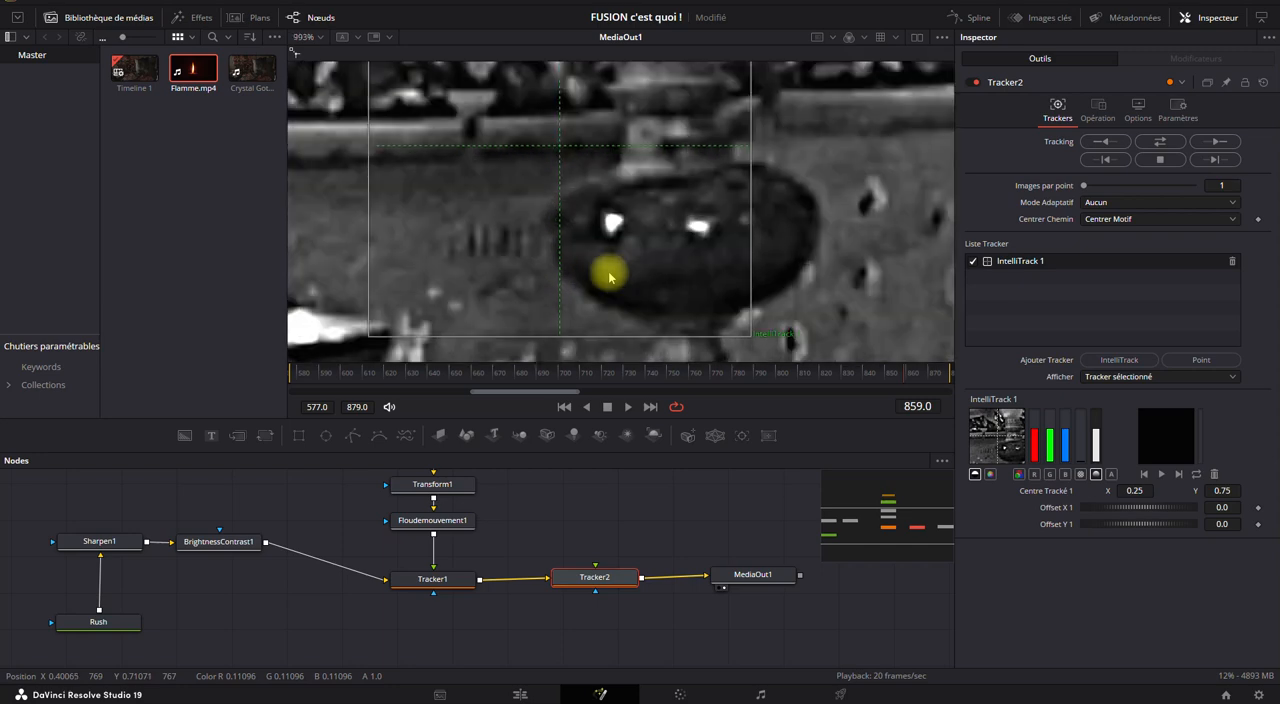
scroll(607, 265, "down", 4)
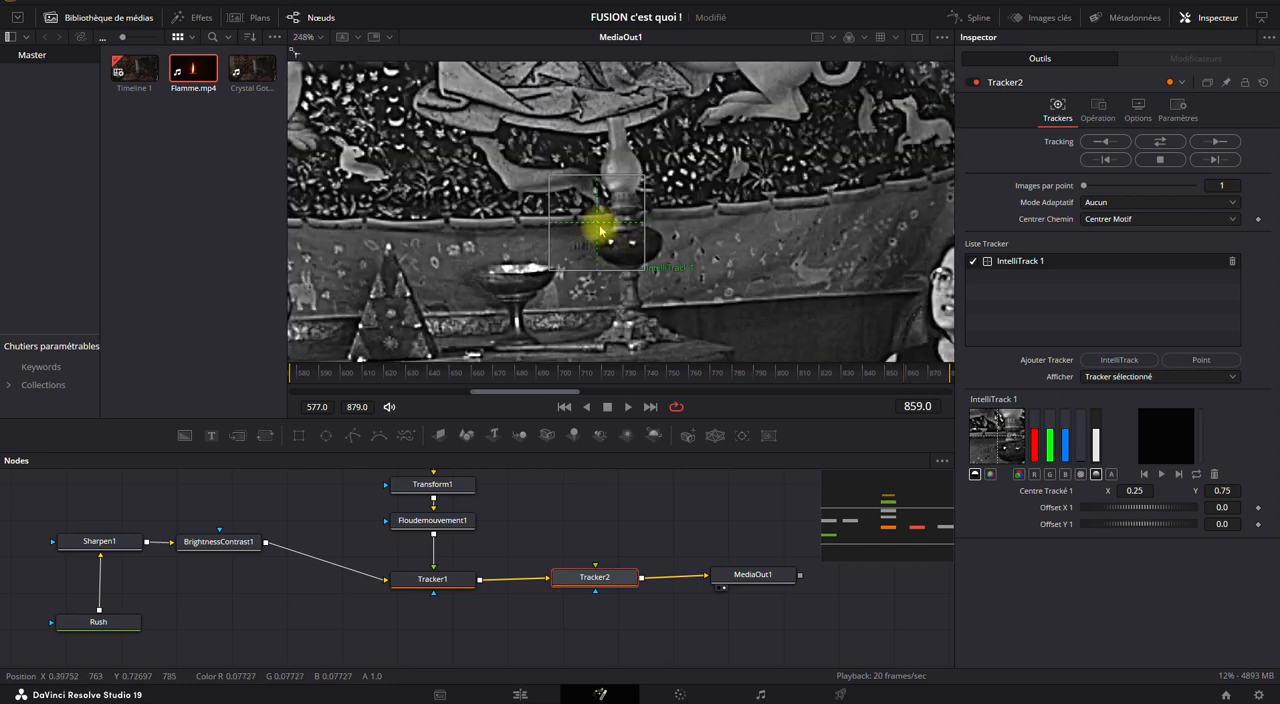
left_click_drag(595, 228, 631, 250)
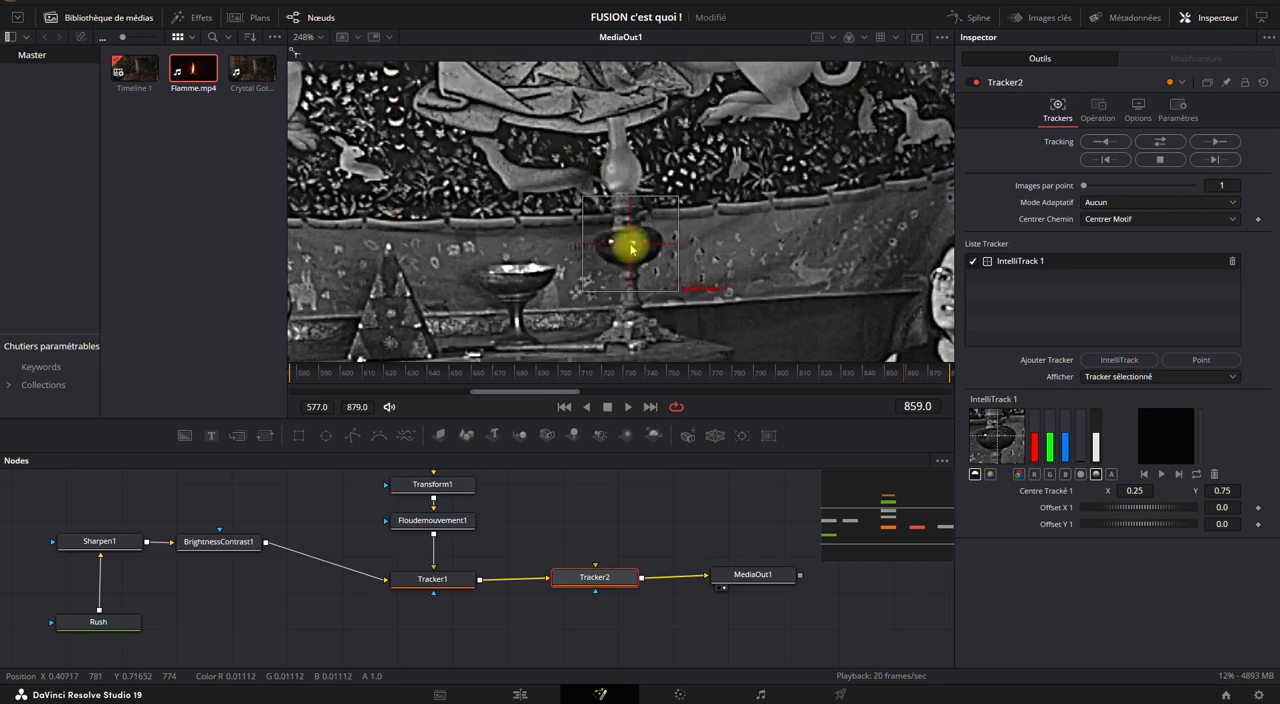
scroll(630, 249, "down", 5)
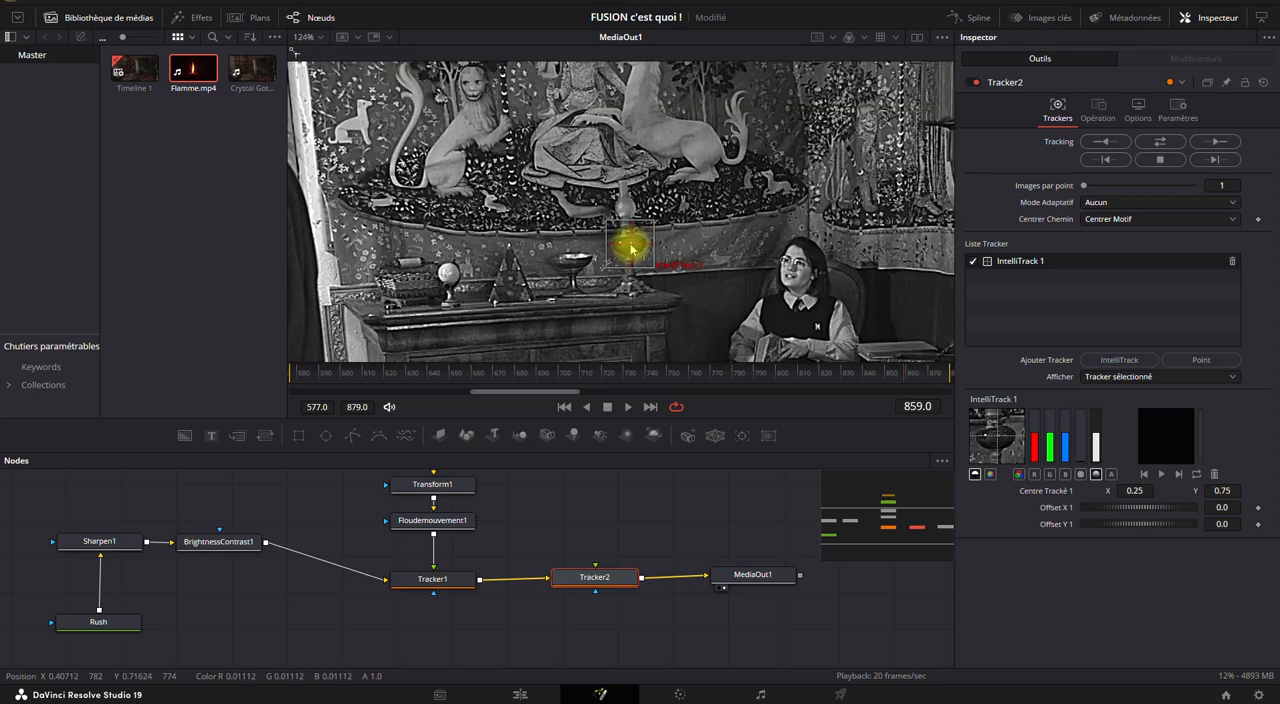
scroll(630, 249, "up", 3)
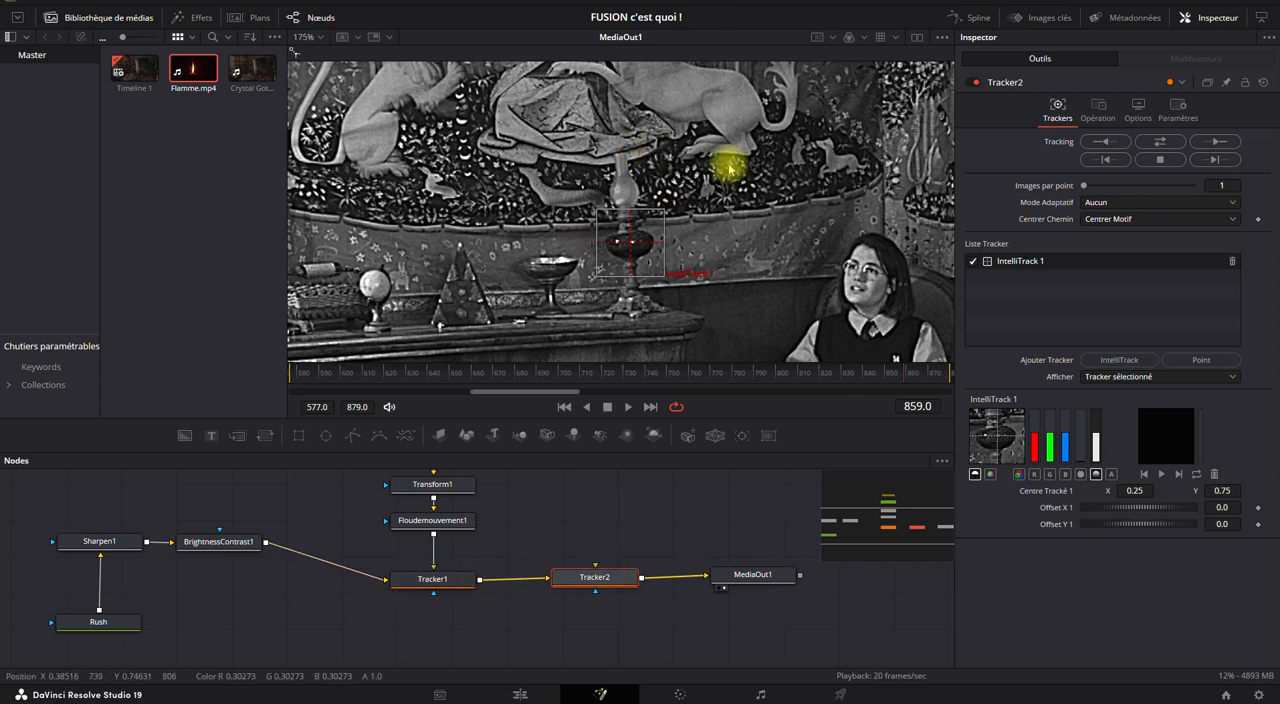
Set Tracker2's adaptive mode to Meilleure correspondance and track the vase in both directions, stopping at about frame 816.
left_click(1097, 202)
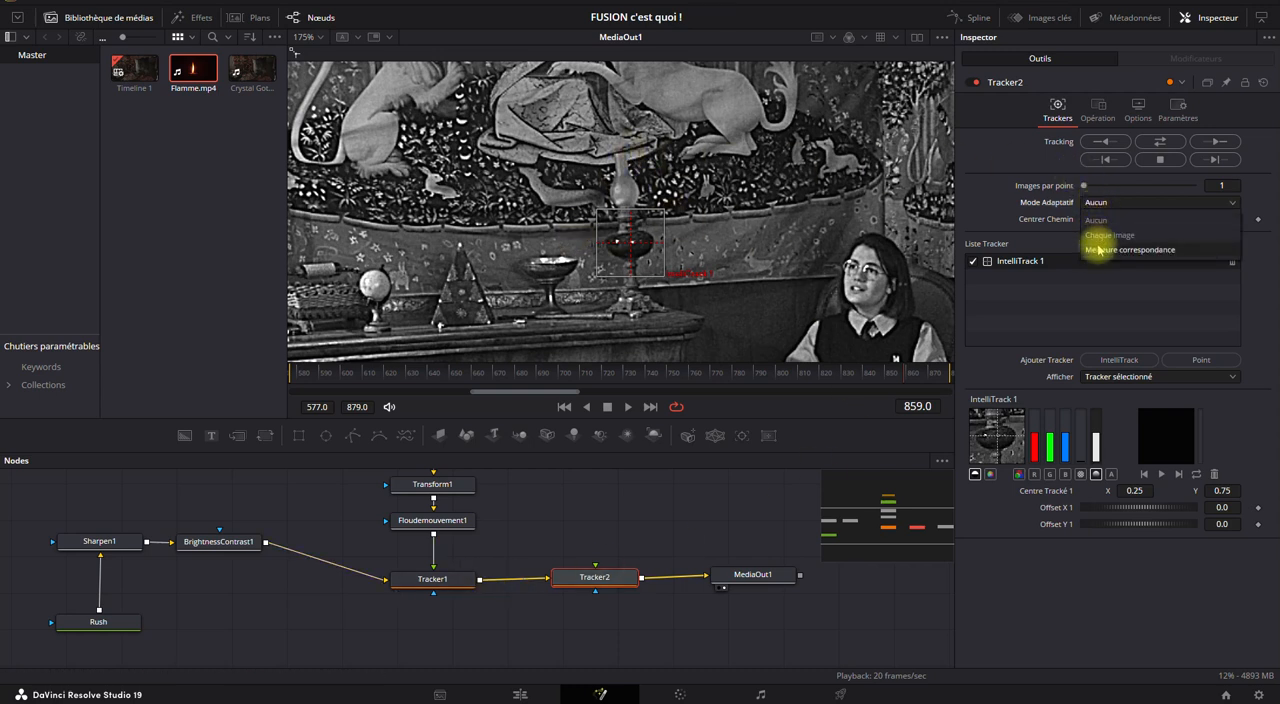
left_click(1093, 249)
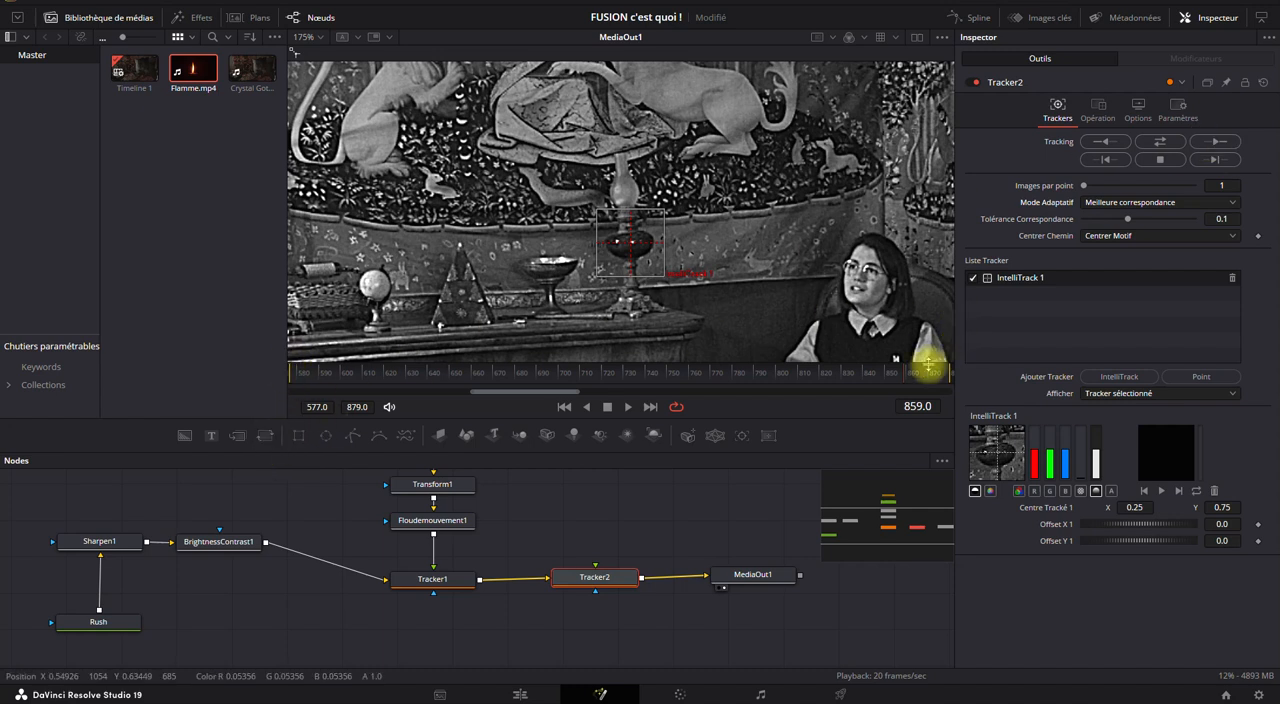
left_click(1112, 143)
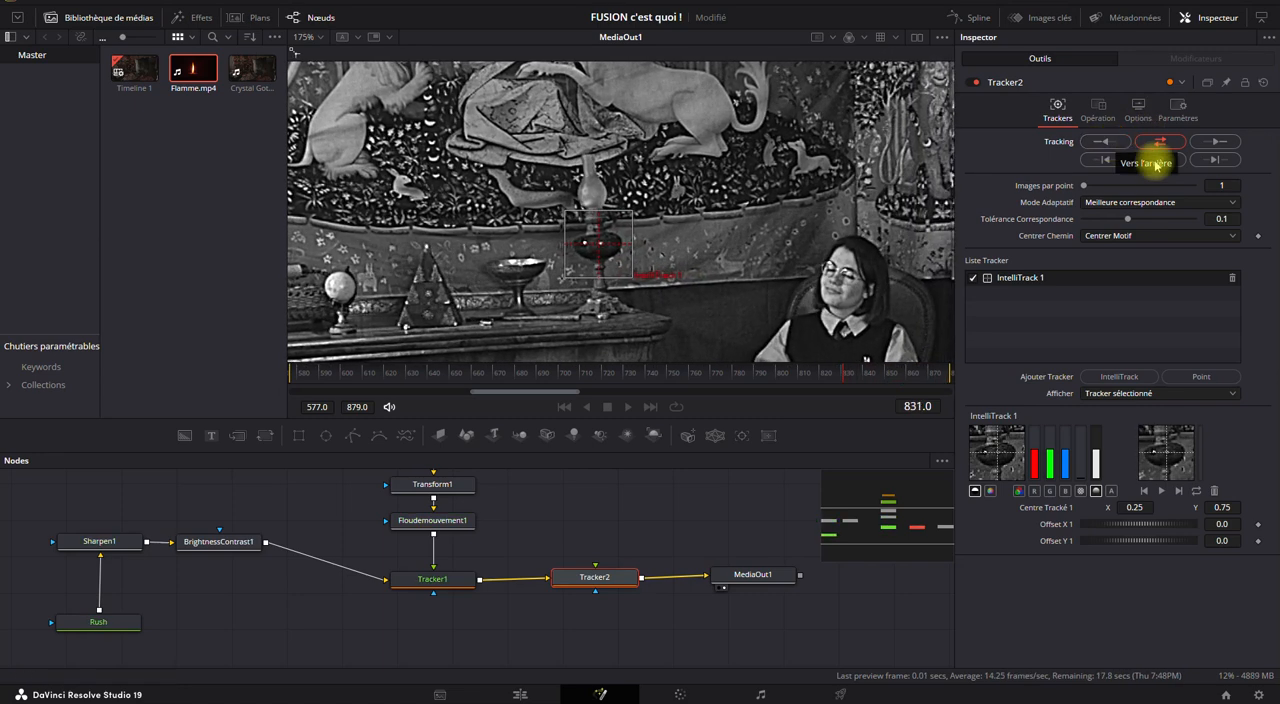
left_click(1155, 159)
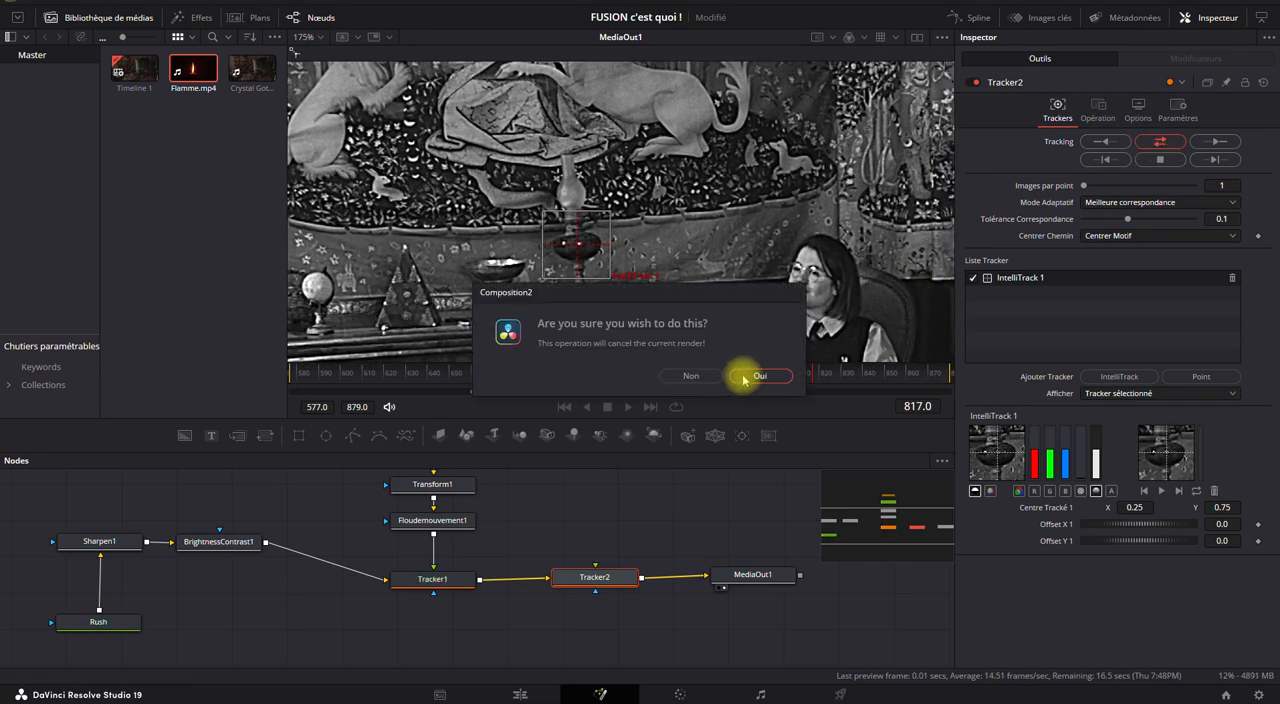
left_click(758, 376)
Restart Tracker2's tracking in both directions from frame 816 and stop it at frame 698.
mouse_move(812, 380)
left_mouse_down()
mouse_move(947, 370)
mouse_move(811, 366)
left_mouse_up()
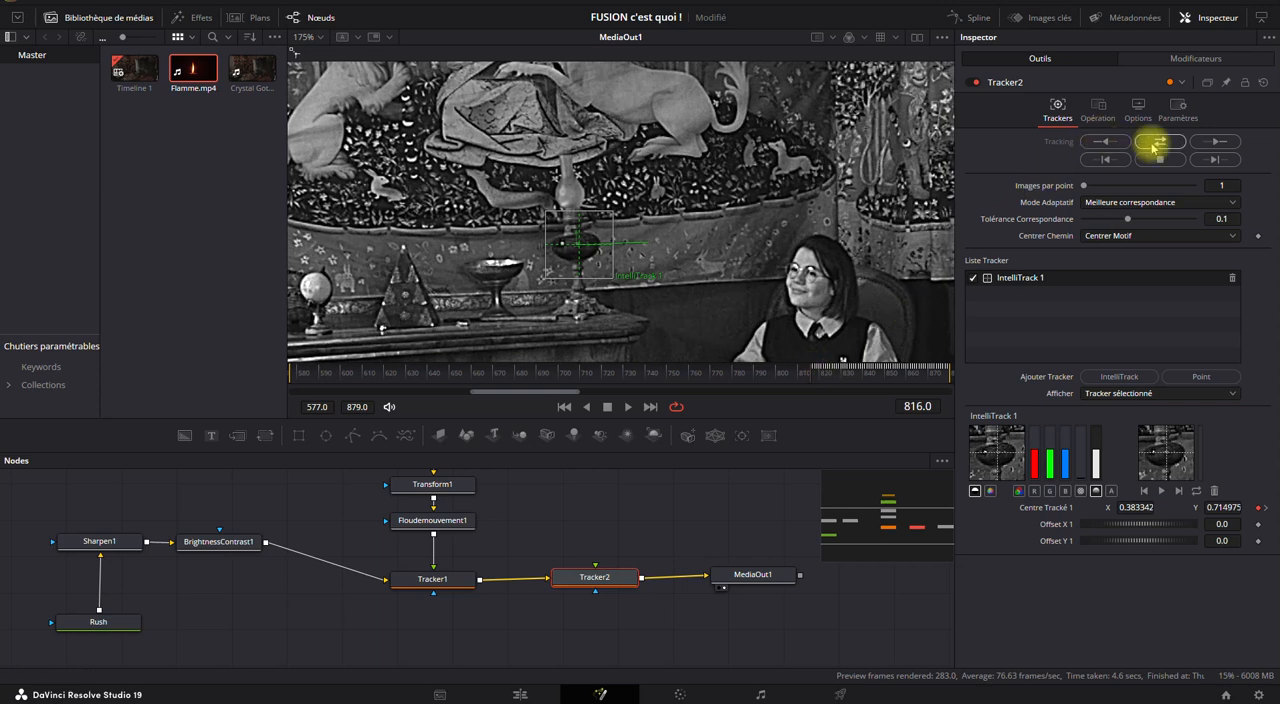
right_click(684, 597)
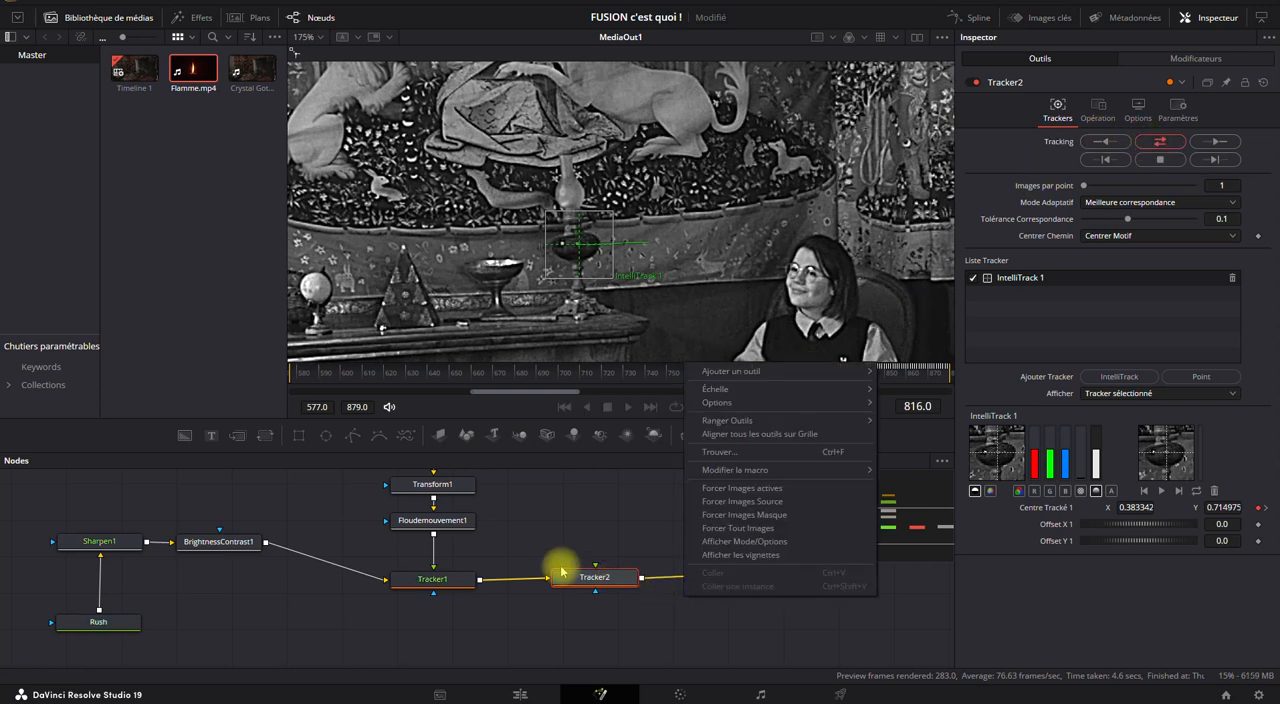
left_click(1154, 145)
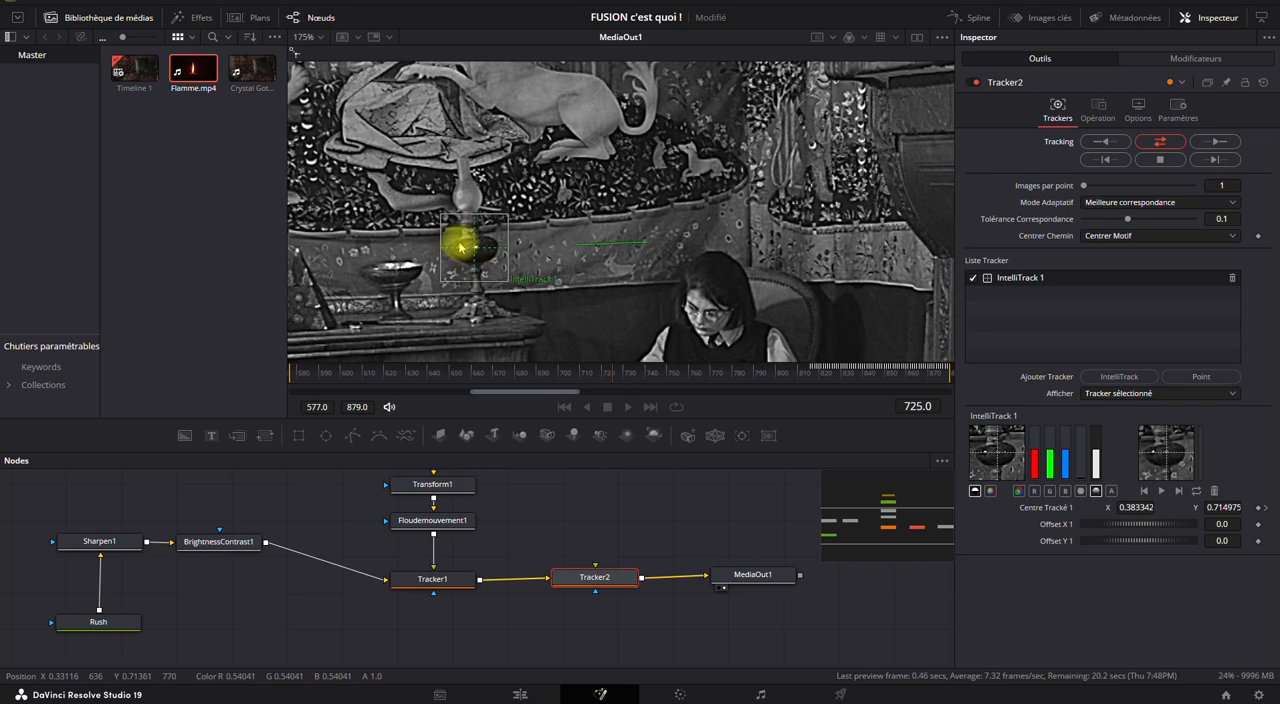
left_click(1157, 159)
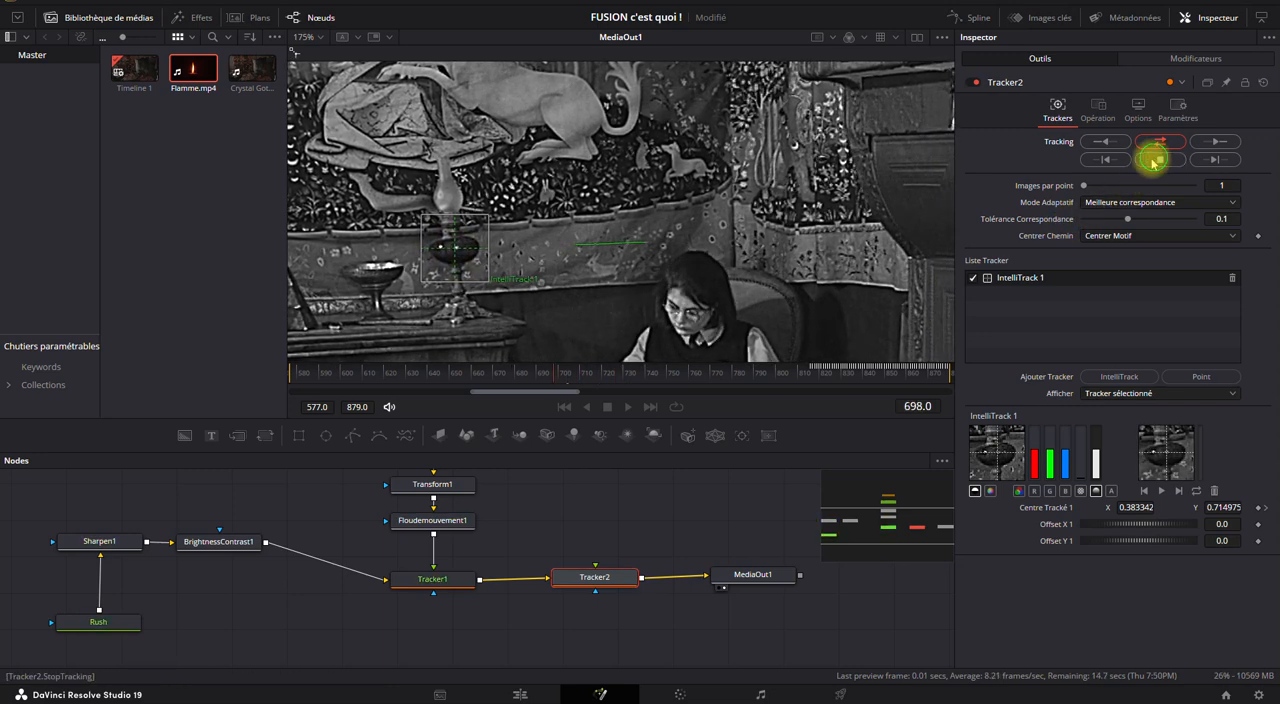
left_click(761, 376)
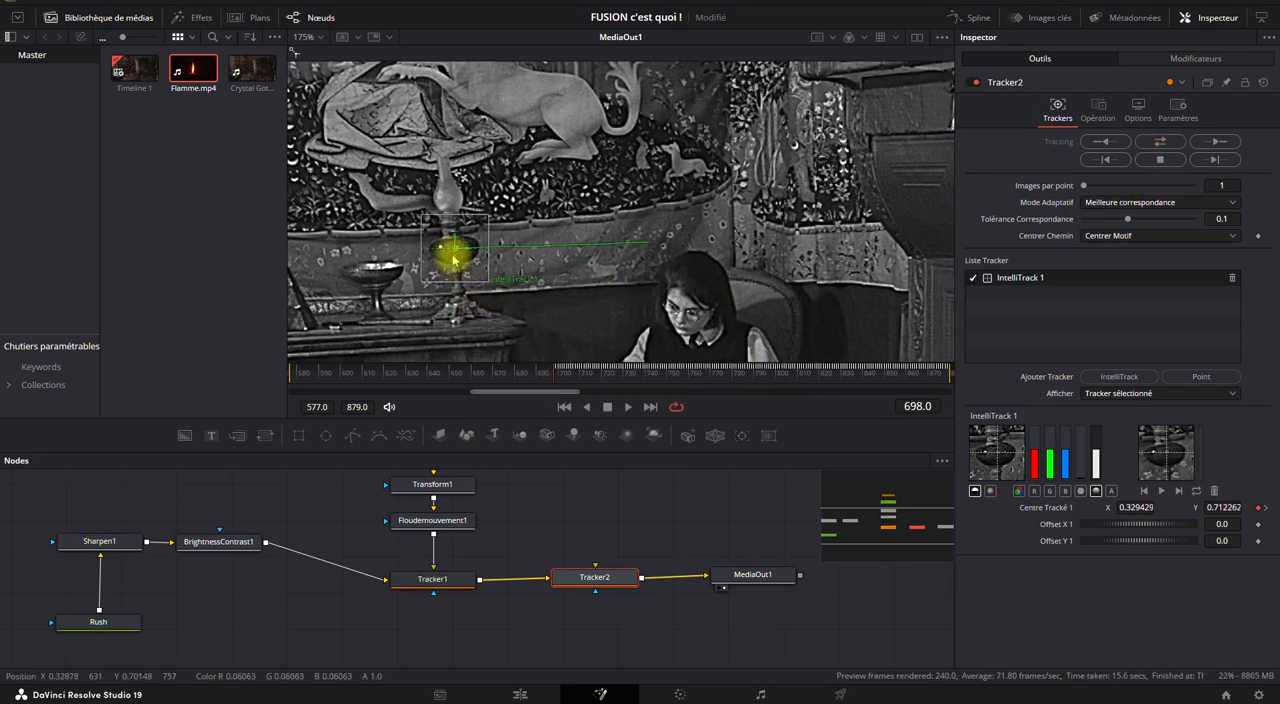
Inspect the tracked point on the vase's bowl at frame 698, and track backward to the first frame, 577.
scroll(452, 258, "up", 8)
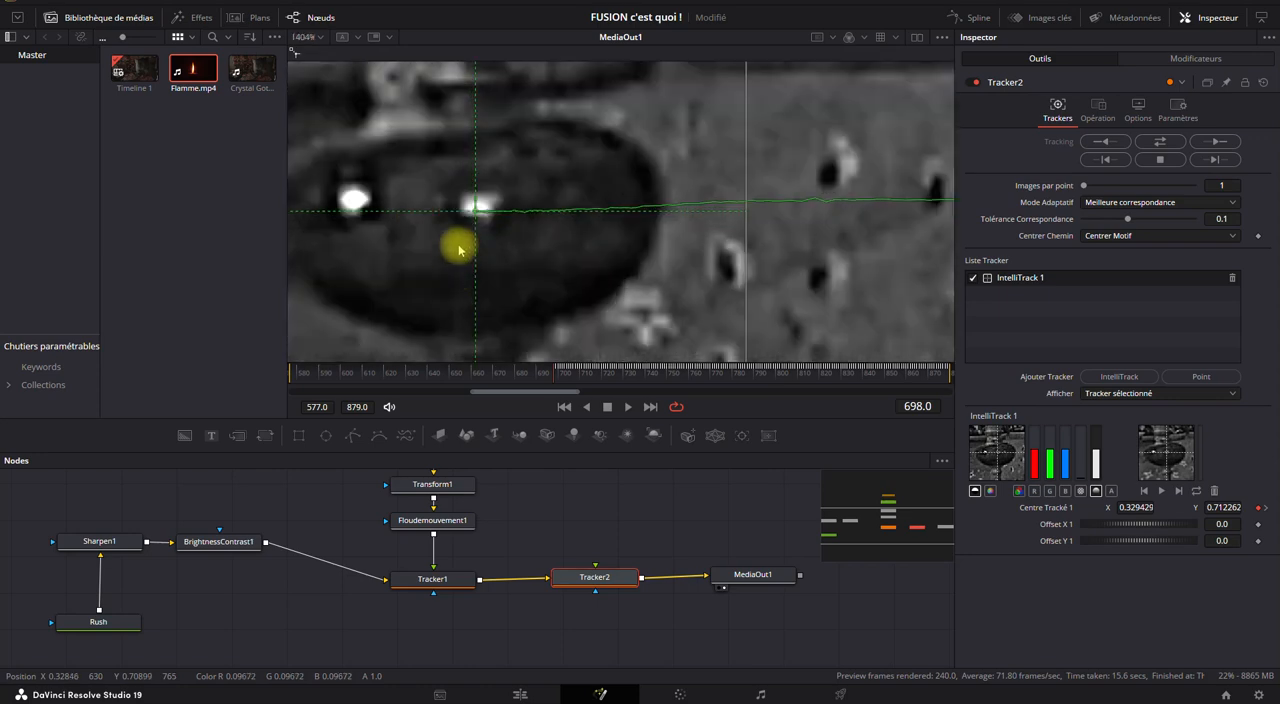
scroll(459, 250, "down", 4)
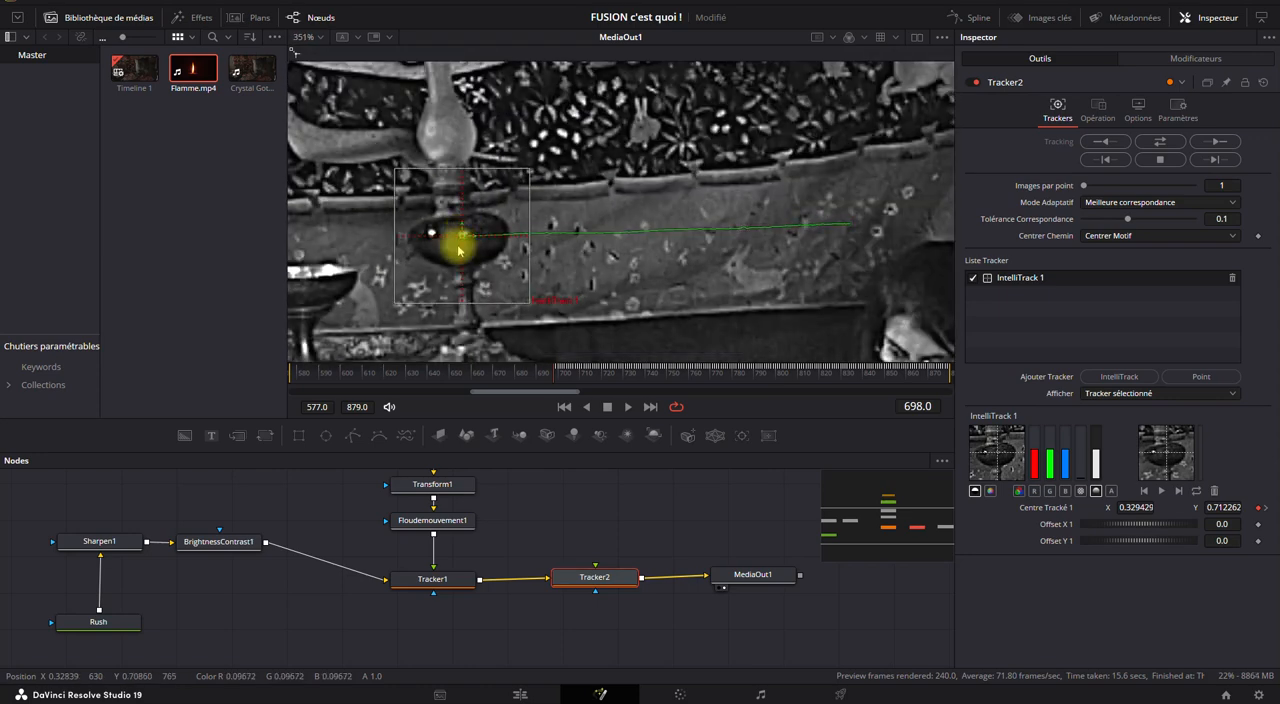
scroll(462, 238, "down", 1)
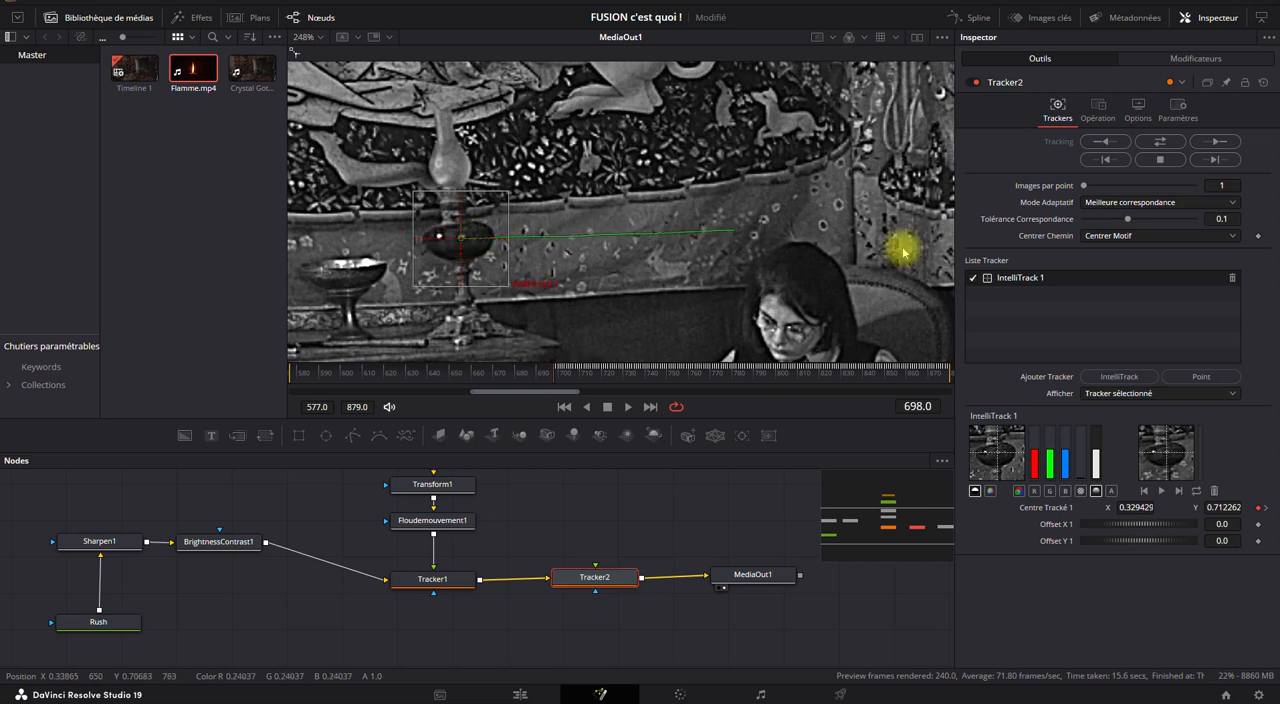
left_click(1095, 143)
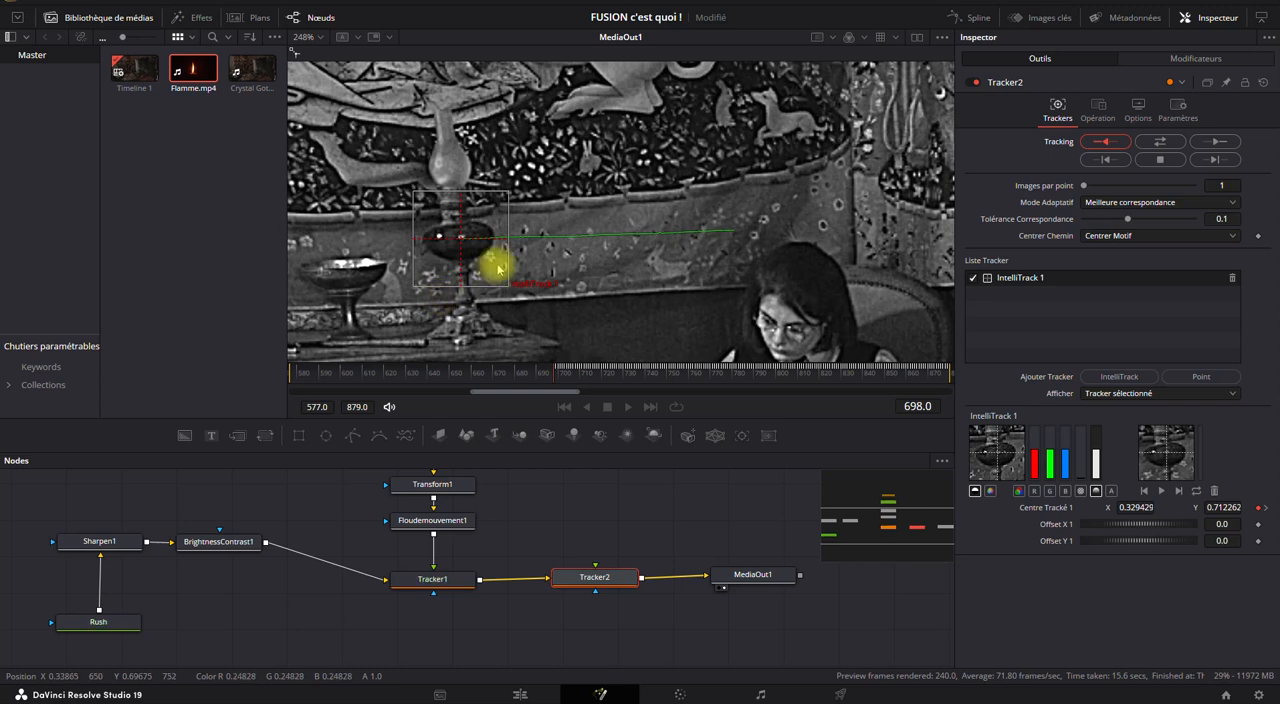
key("F9")
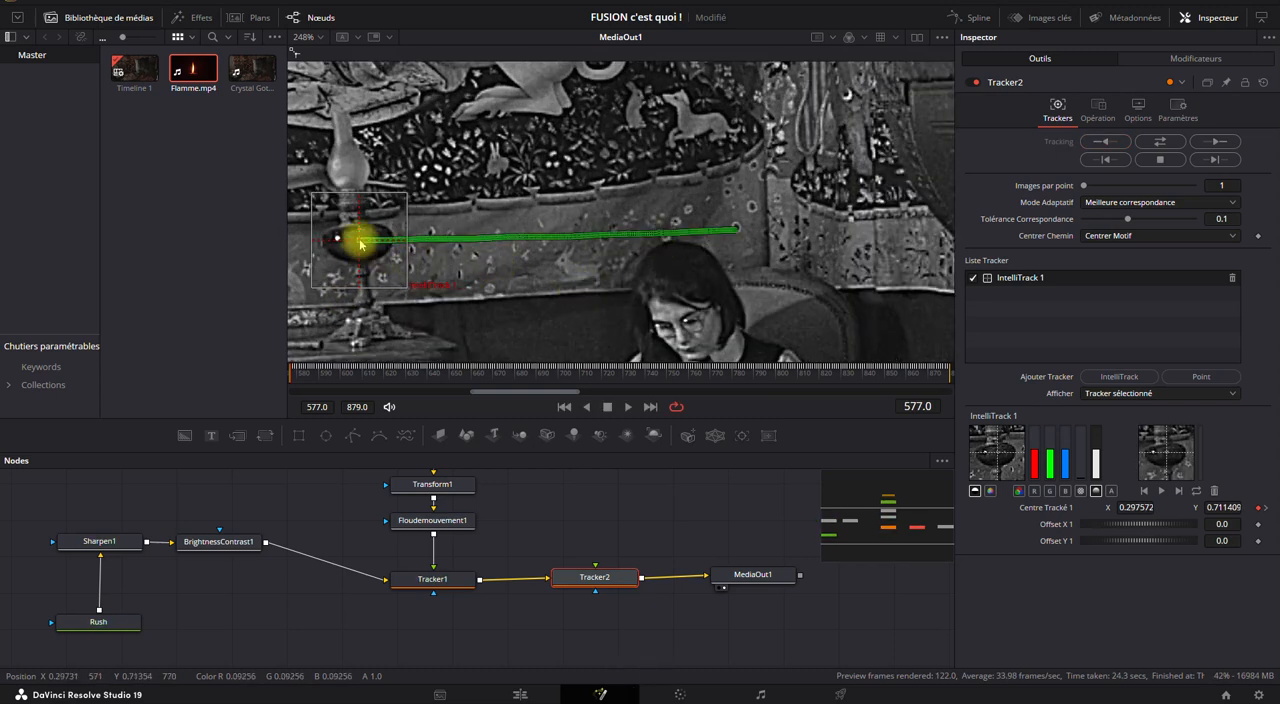
Scrub from frame 577 to 873 and compare the track path closely with the vase.
left_click_drag(289, 371, 933, 372)
scroll(743, 251, "up", 2)
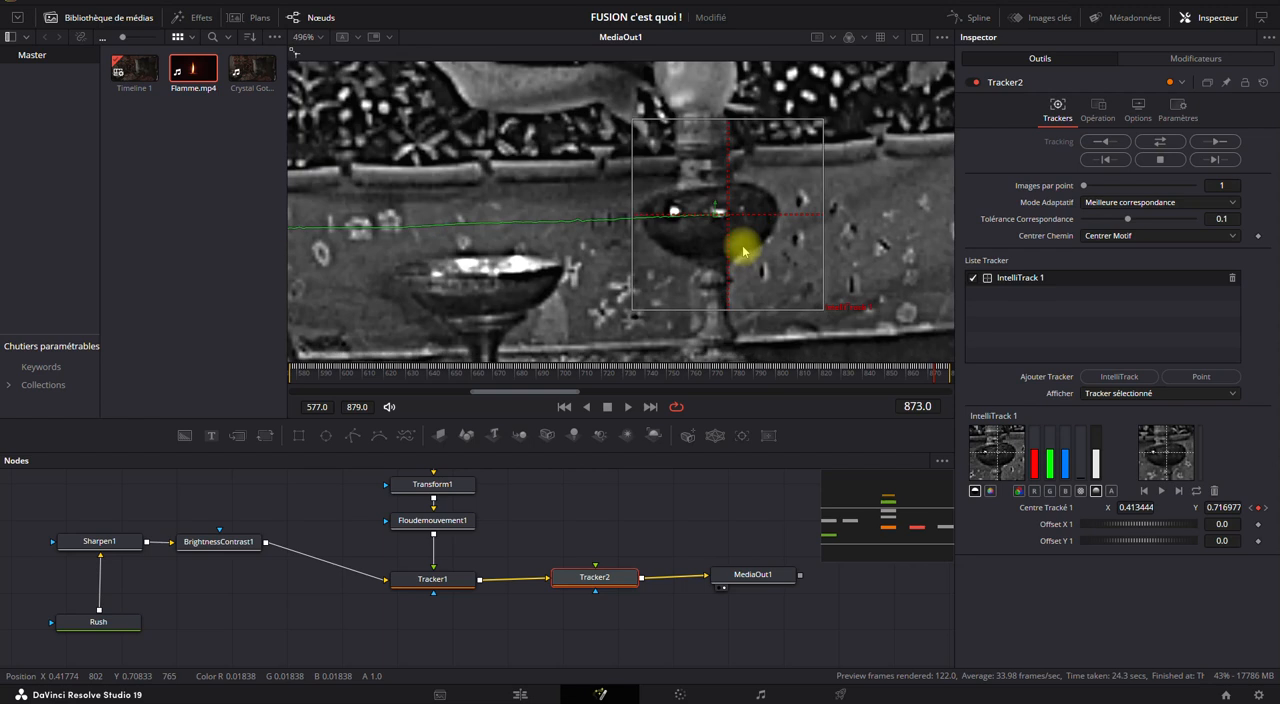
scroll(743, 251, "up", 1)
Reposition IntelliTrack 1's pattern box on the vase, and adjust the frame 869 track point onto the bowl's bright highlight.
left_click_drag(705, 205, 651, 114)
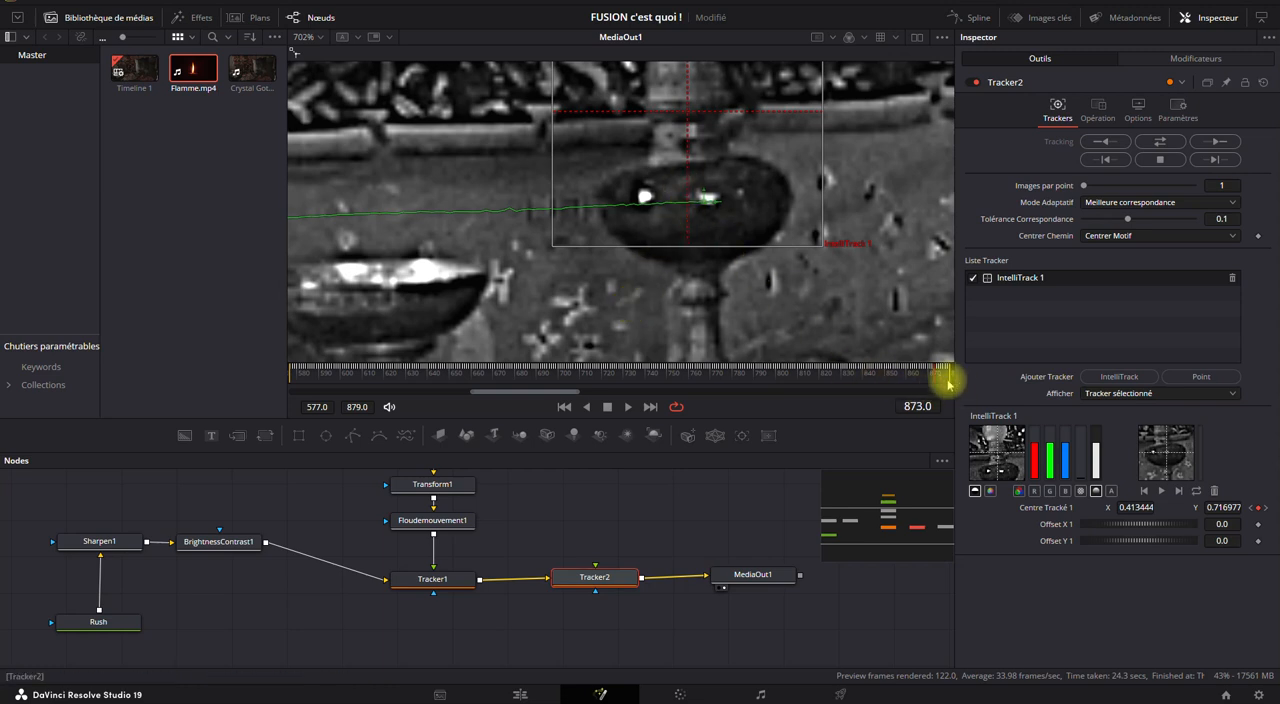
mouse_move(928, 380)
left_mouse_down()
mouse_move(914, 376)
mouse_move(928, 381)
left_mouse_up()
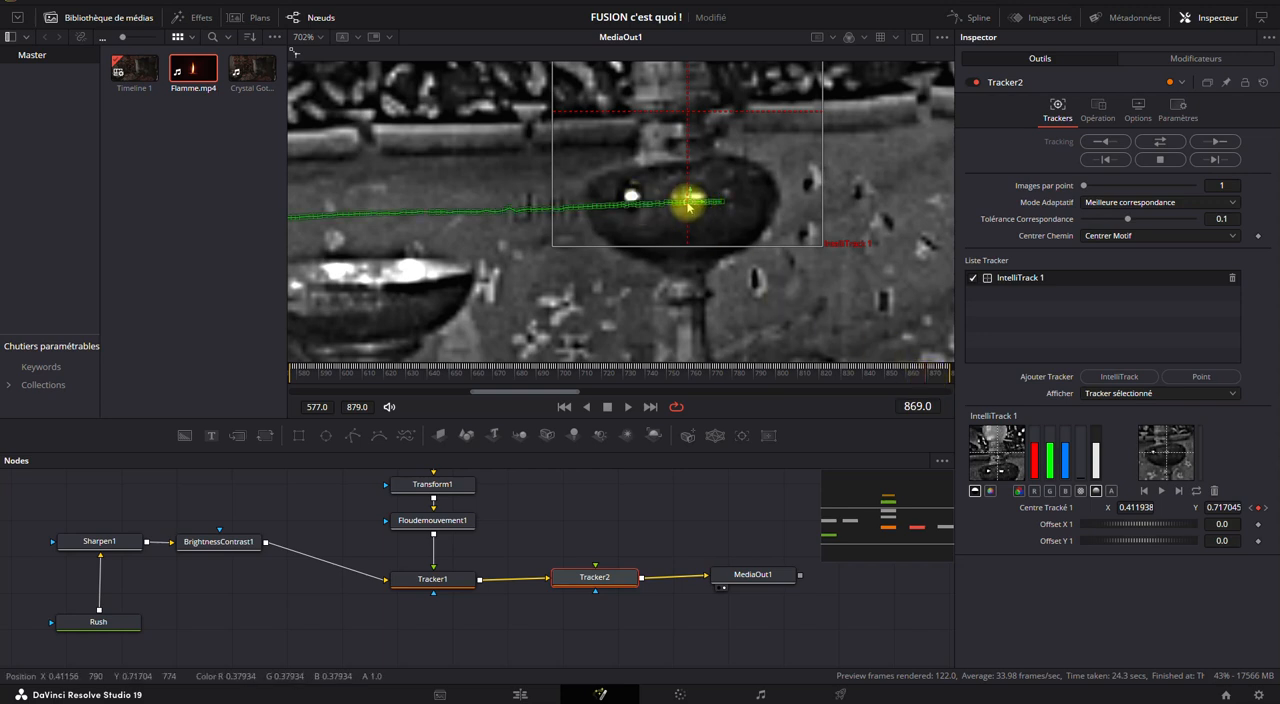
left_click_drag(690, 206, 687, 242)
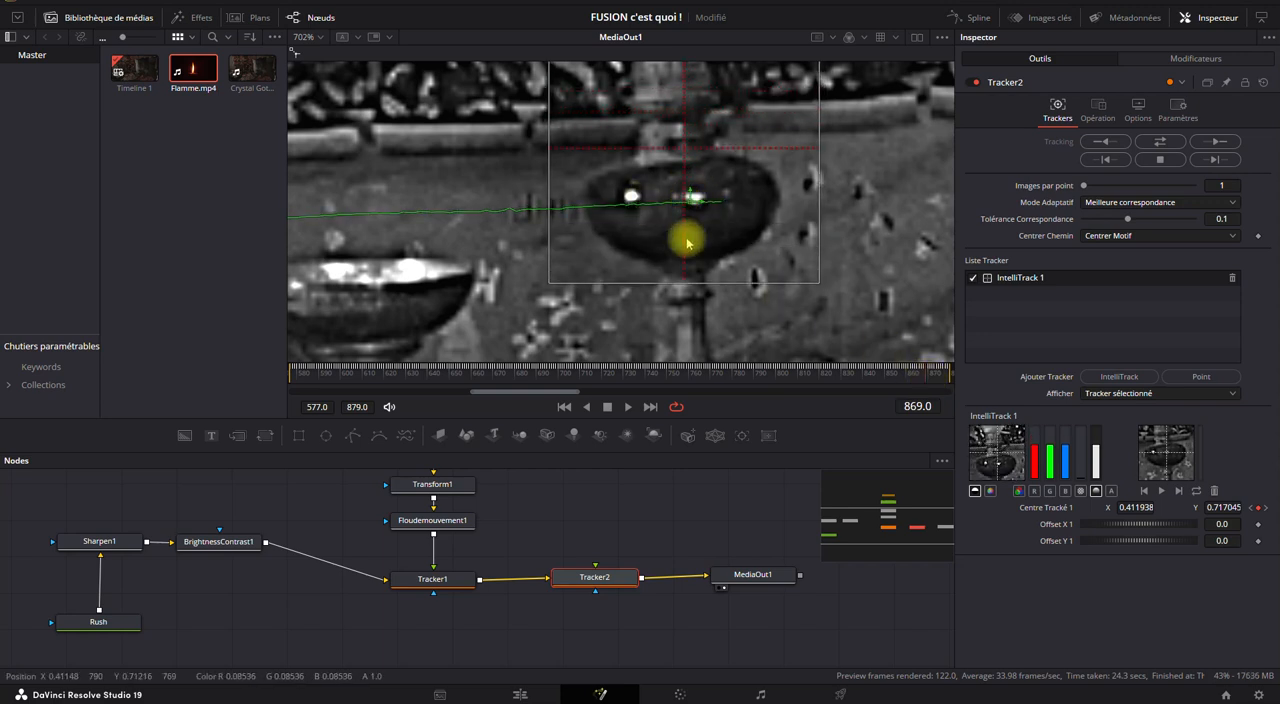
left_click_drag(690, 143, 706, 43)
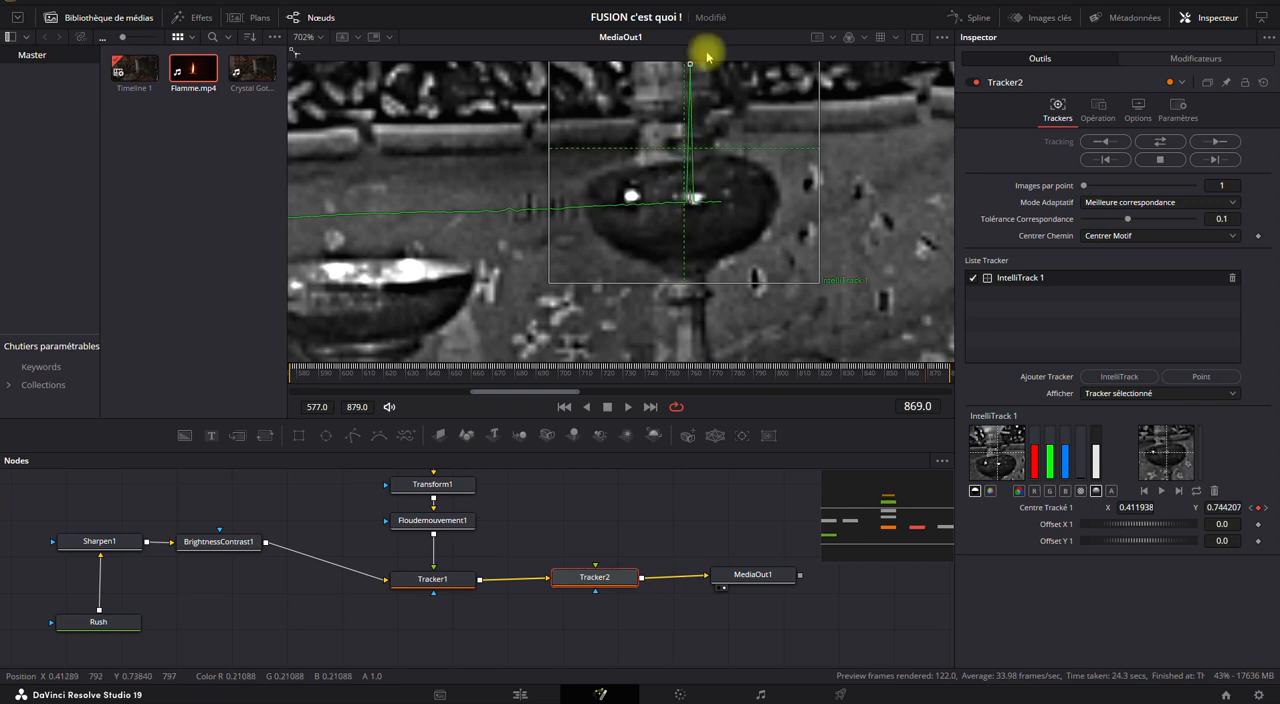
scroll(732, 176, "up", 3)
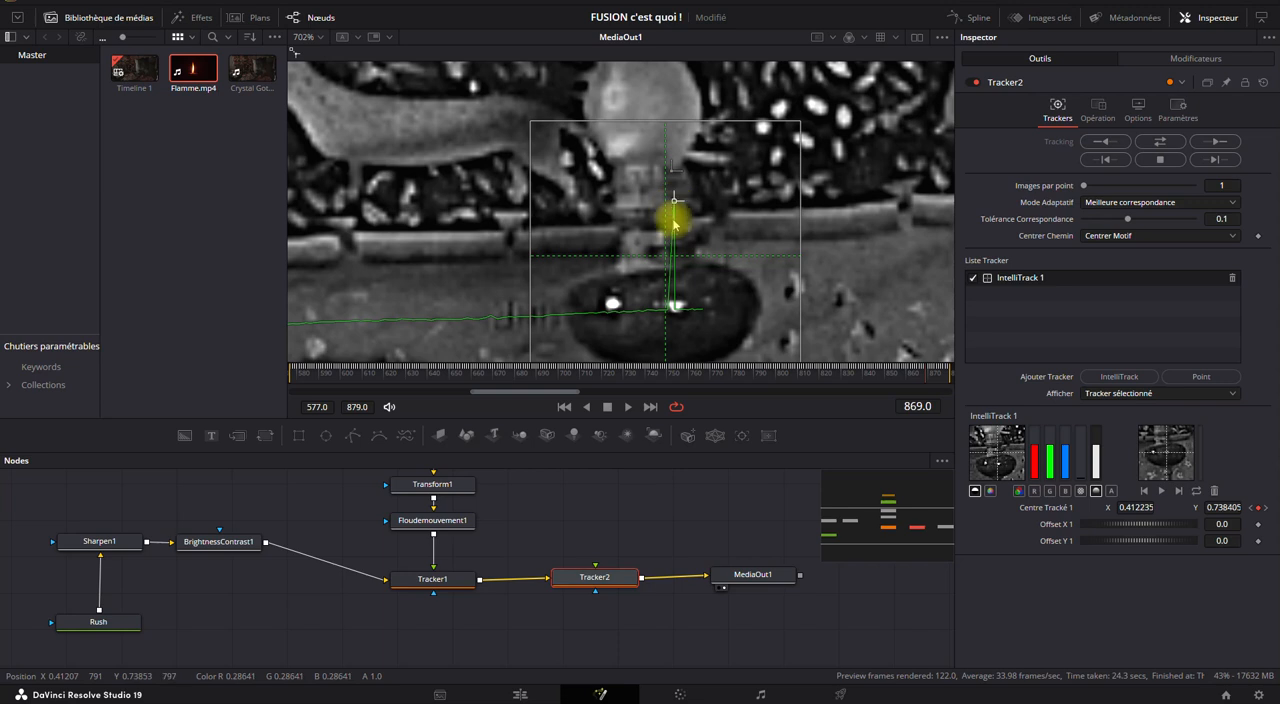
scroll(673, 306, "up", 5)
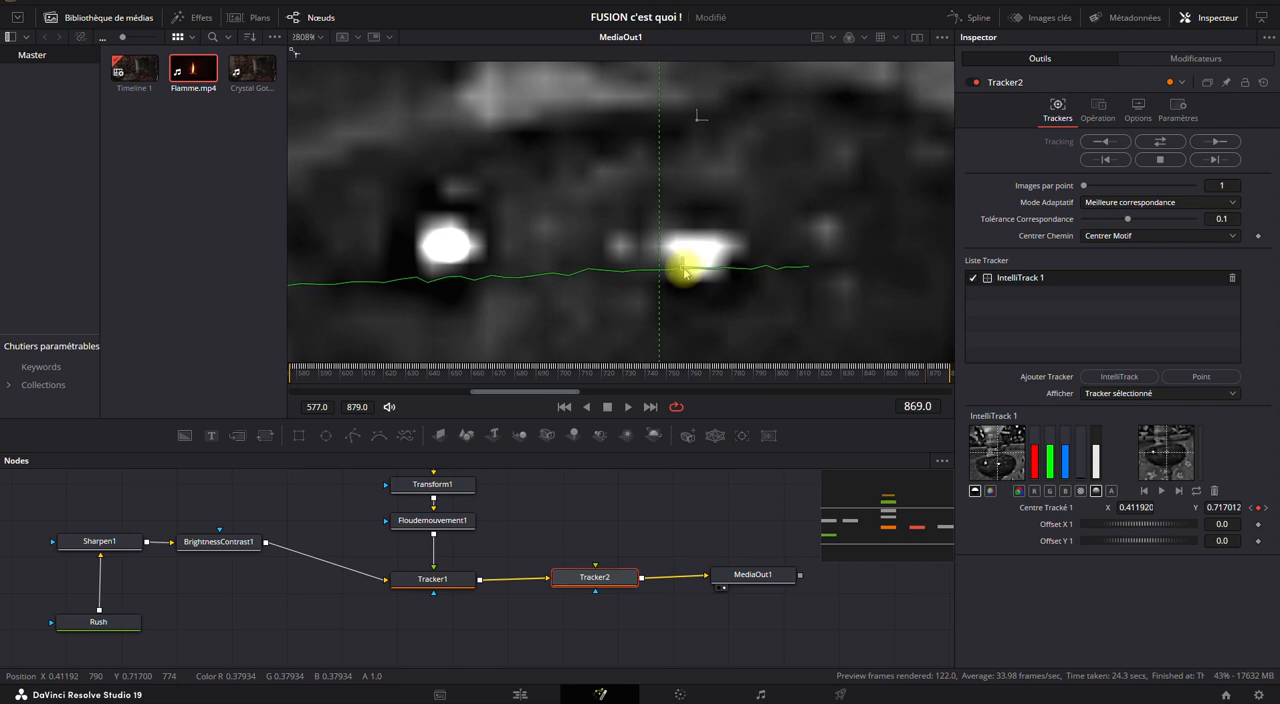
scroll(681, 265, "down", 6)
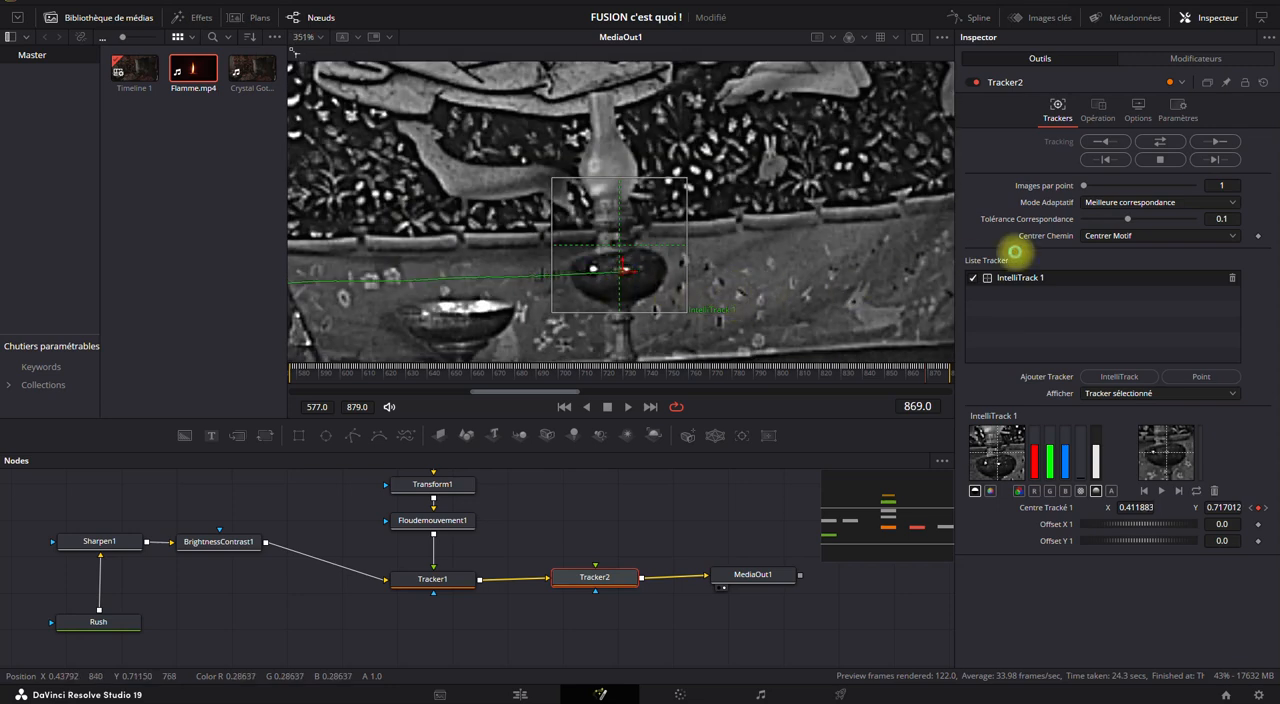
Set Tracker2's operation to Correspondance du mouvement and connect Flamme.mp4 as its foreground, placing its node above Tracker2.
left_click(1101, 110)
left_click(1097, 140)
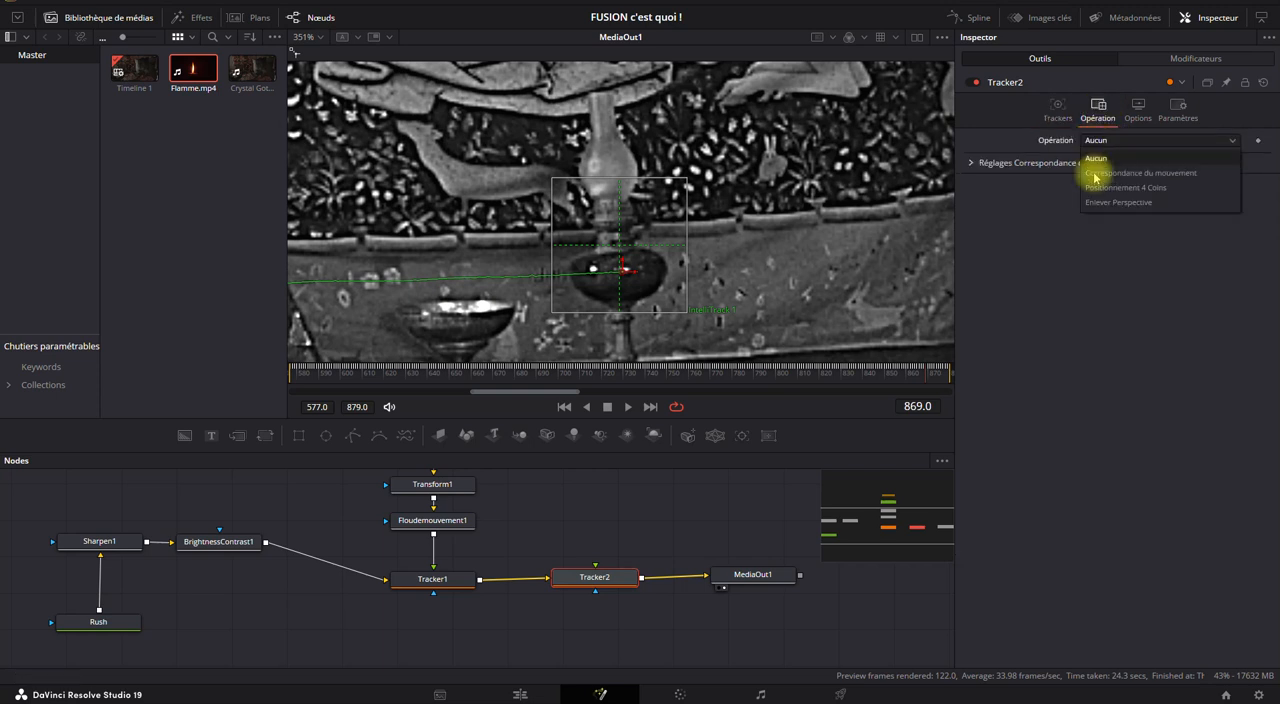
left_click(1095, 173)
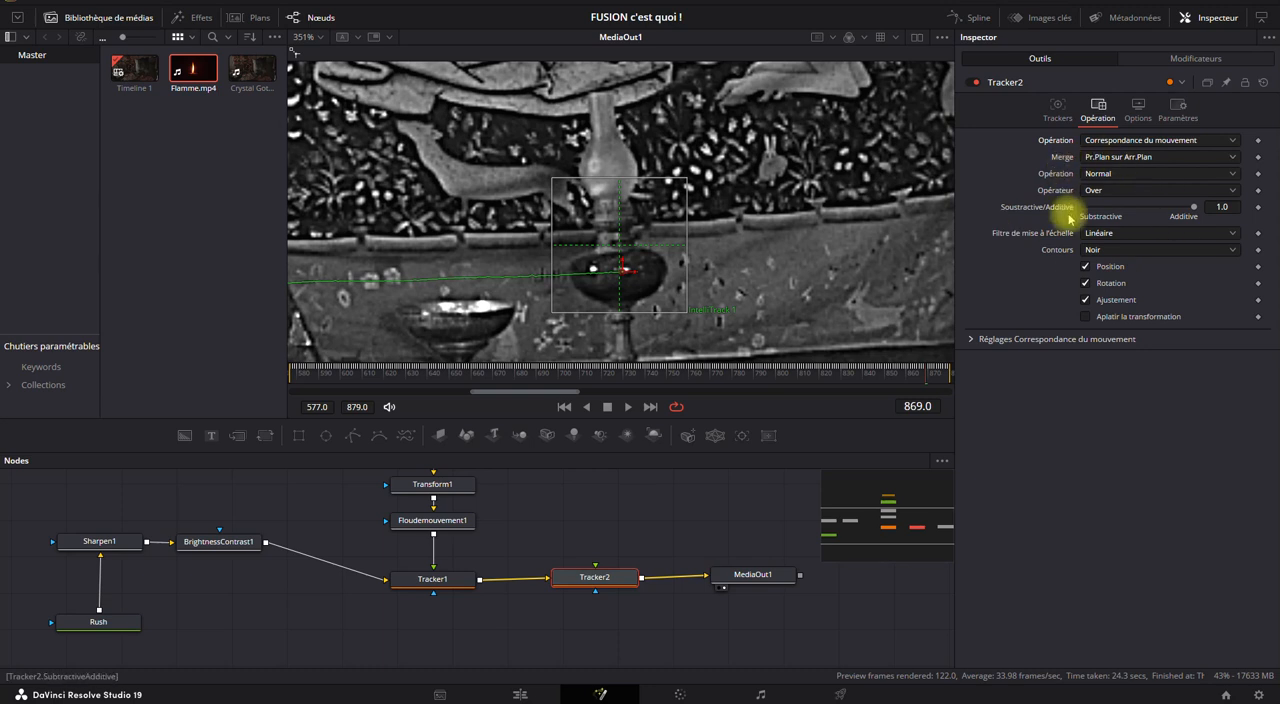
left_click_drag(190, 70, 605, 567)
left_click_drag(586, 492, 598, 492)
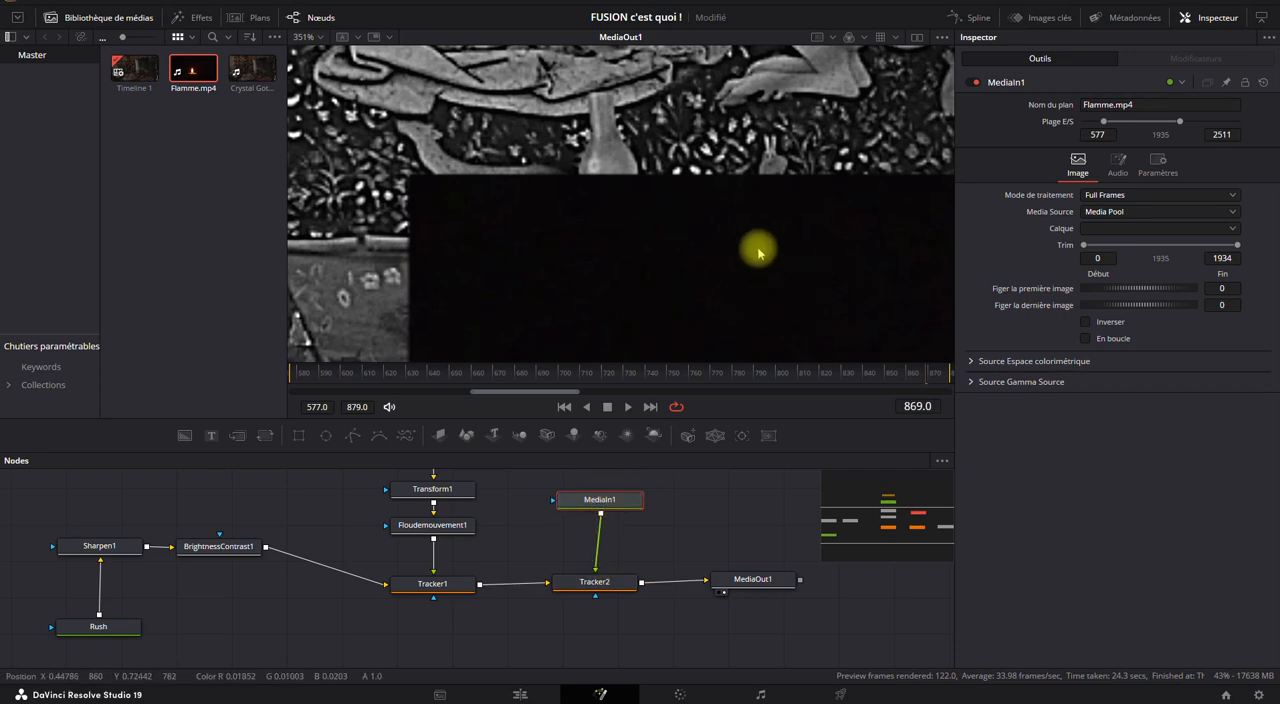
Trim the start of the new Flamme.mp4 node to frame 346, and return to Tracker2's operation settings.
scroll(740, 252, "down", 4)
left_click_drag(747, 257, 600, 197)
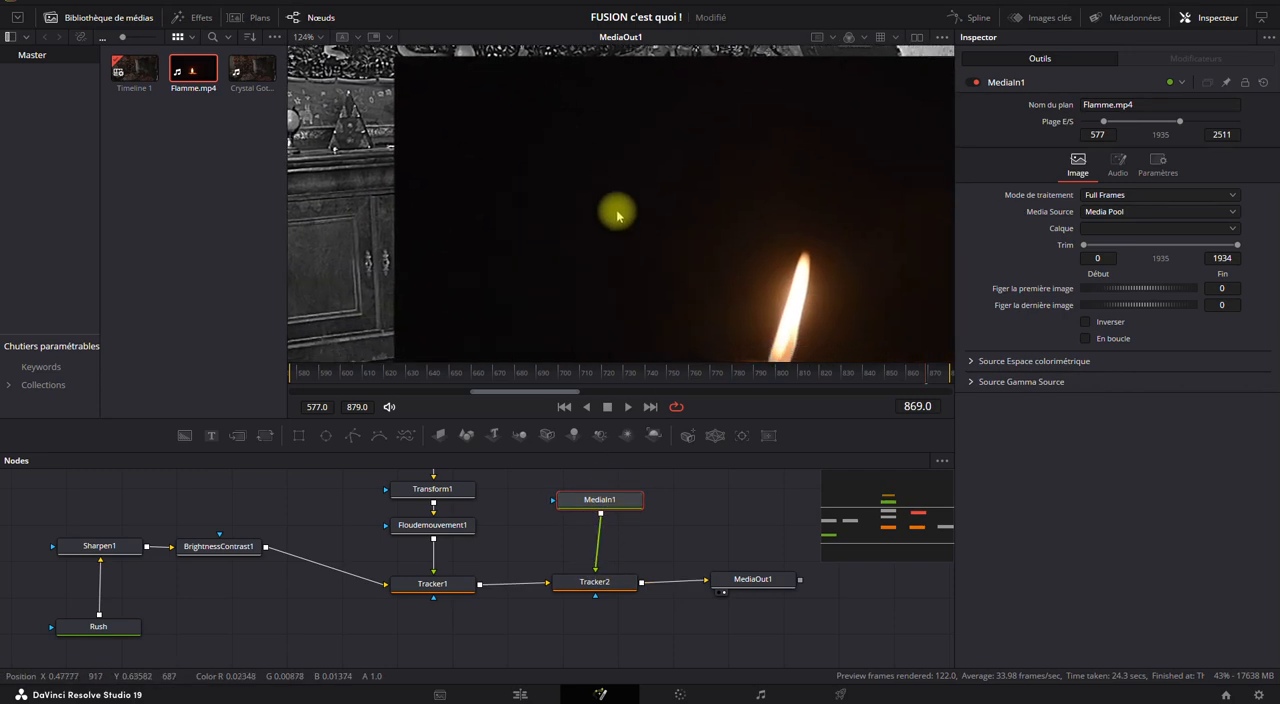
scroll(626, 217, "down", 3)
left_click_drag(1086, 247, 1100, 247)
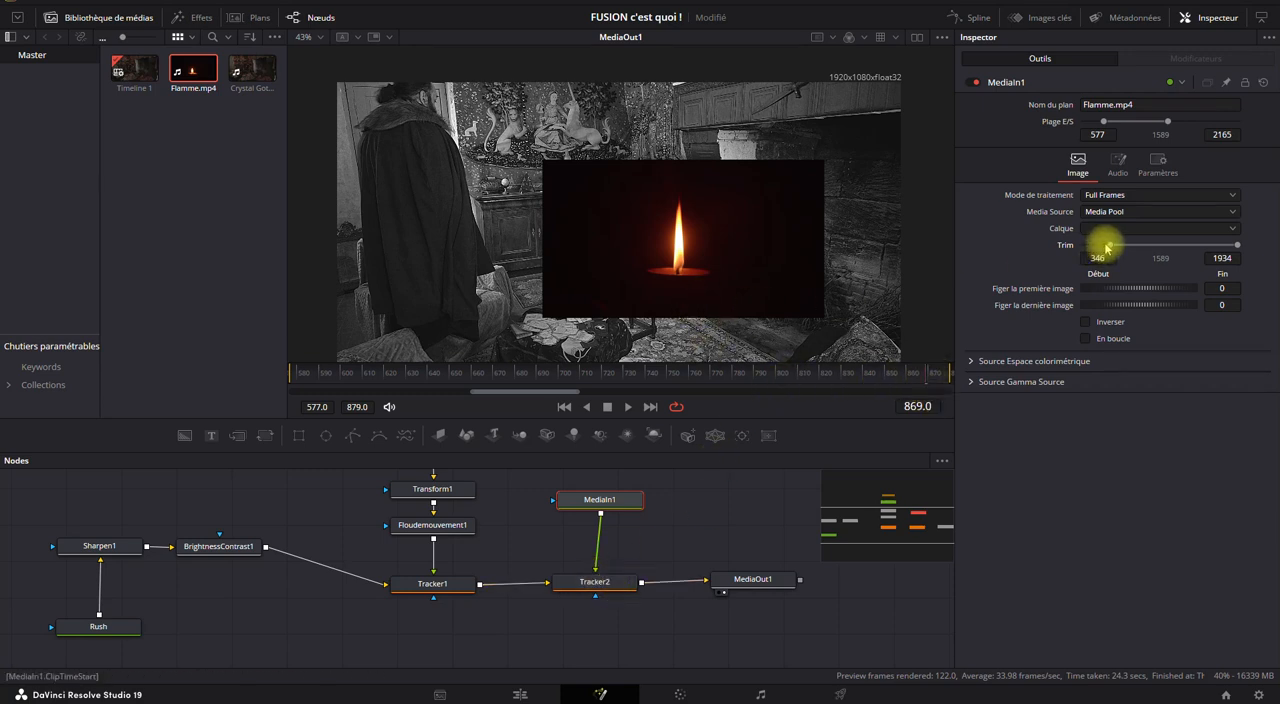
left_click(601, 585)
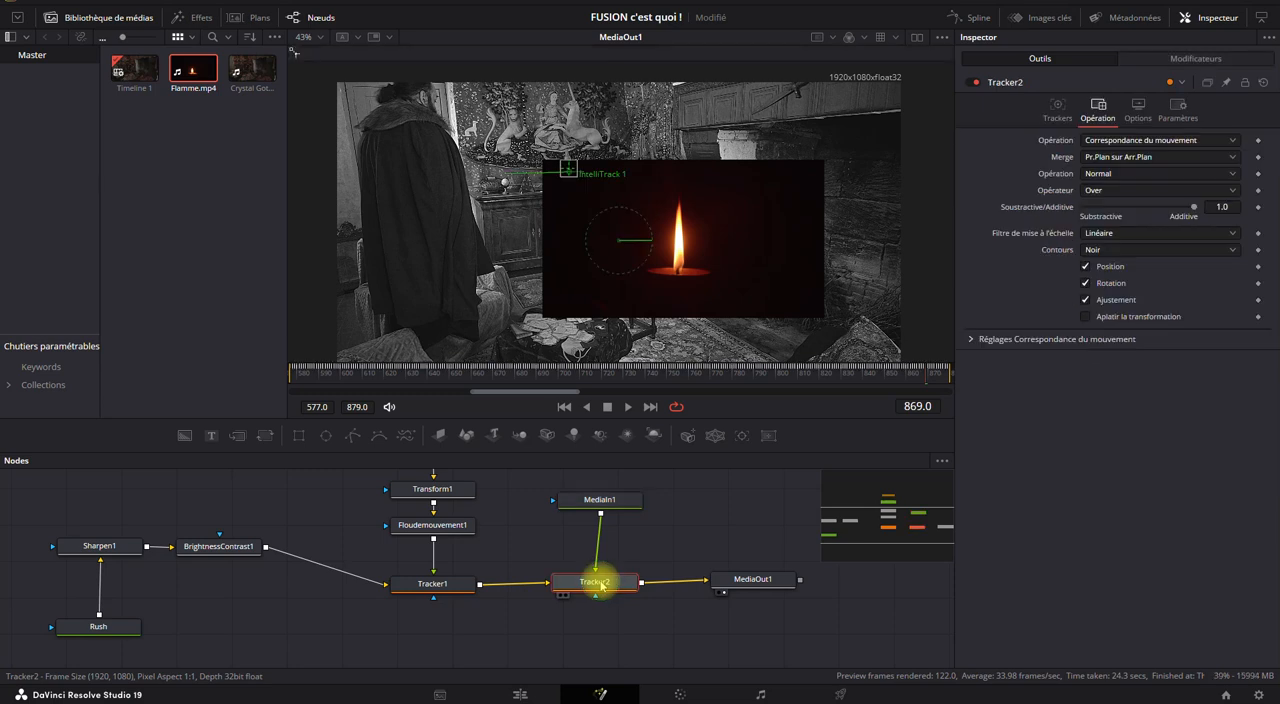
Set Tracker2's blend operation to Screen, and insert a Transform after the new flame, scaled to 0.35 and placed over the vase above the cabinet.
left_click(1096, 175)
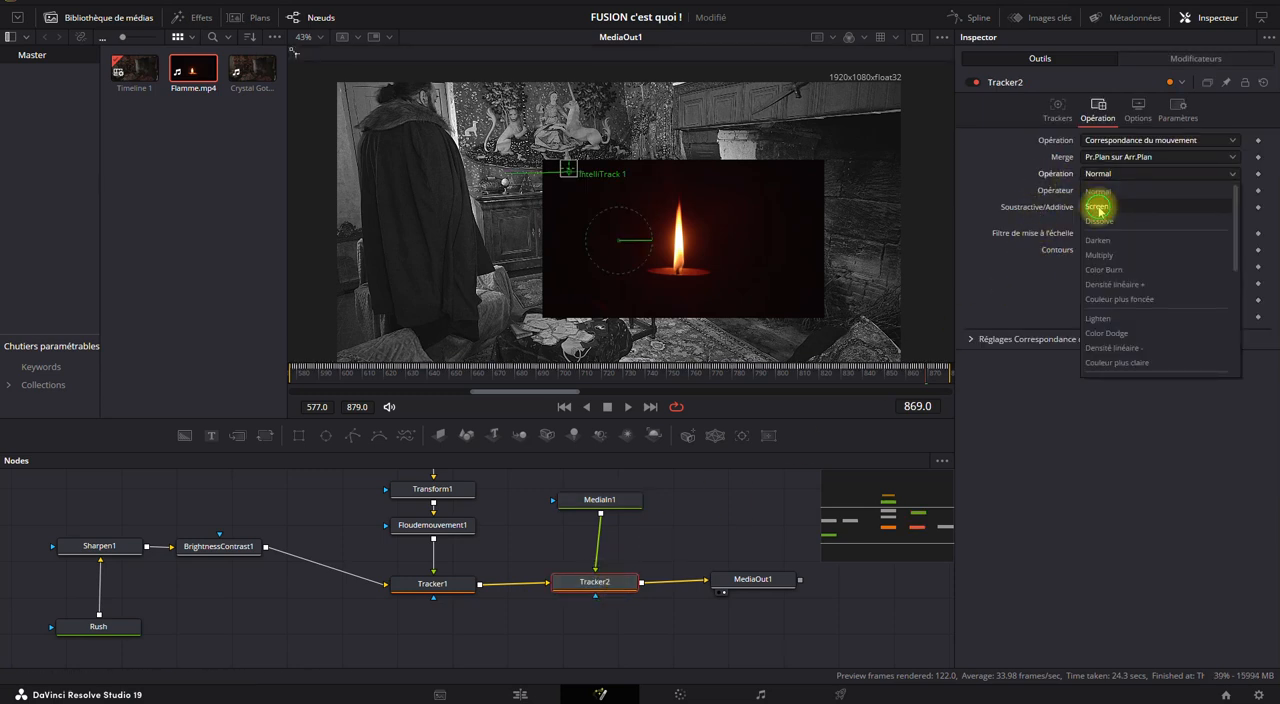
left_click(1097, 206)
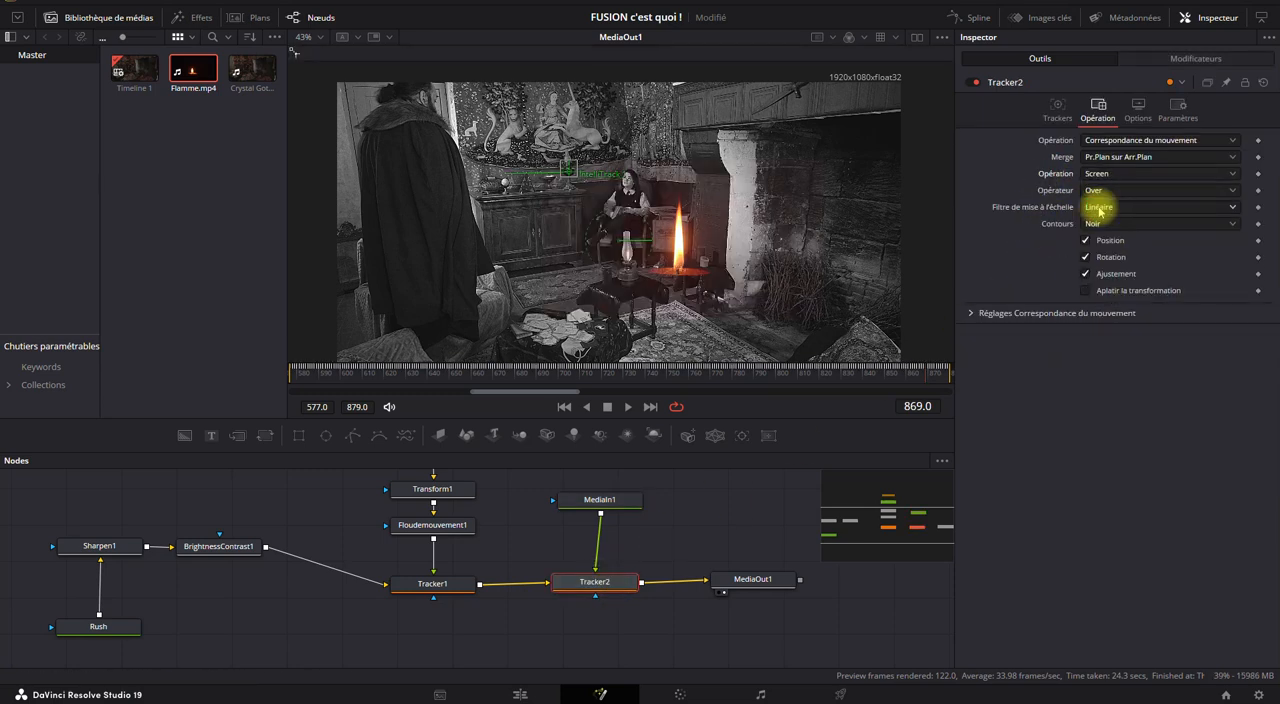
left_click(594, 497)
left_click(265, 435)
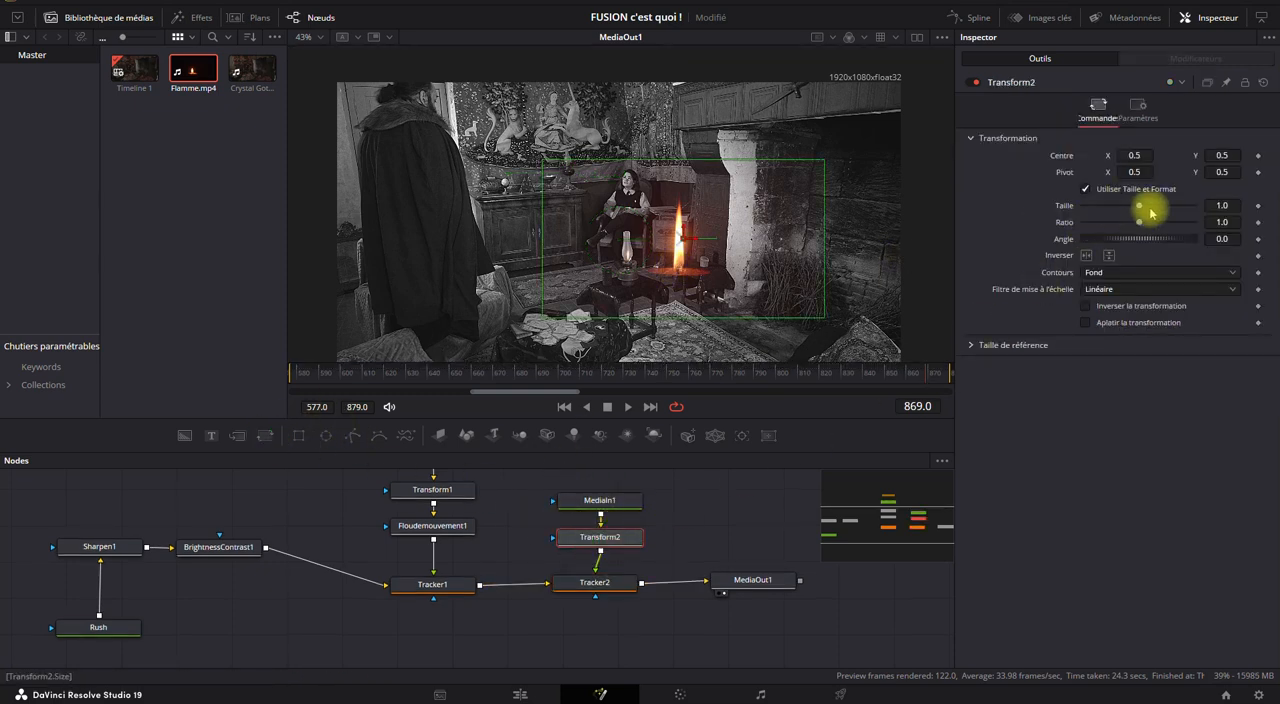
left_click_drag(1138, 207, 1103, 206)
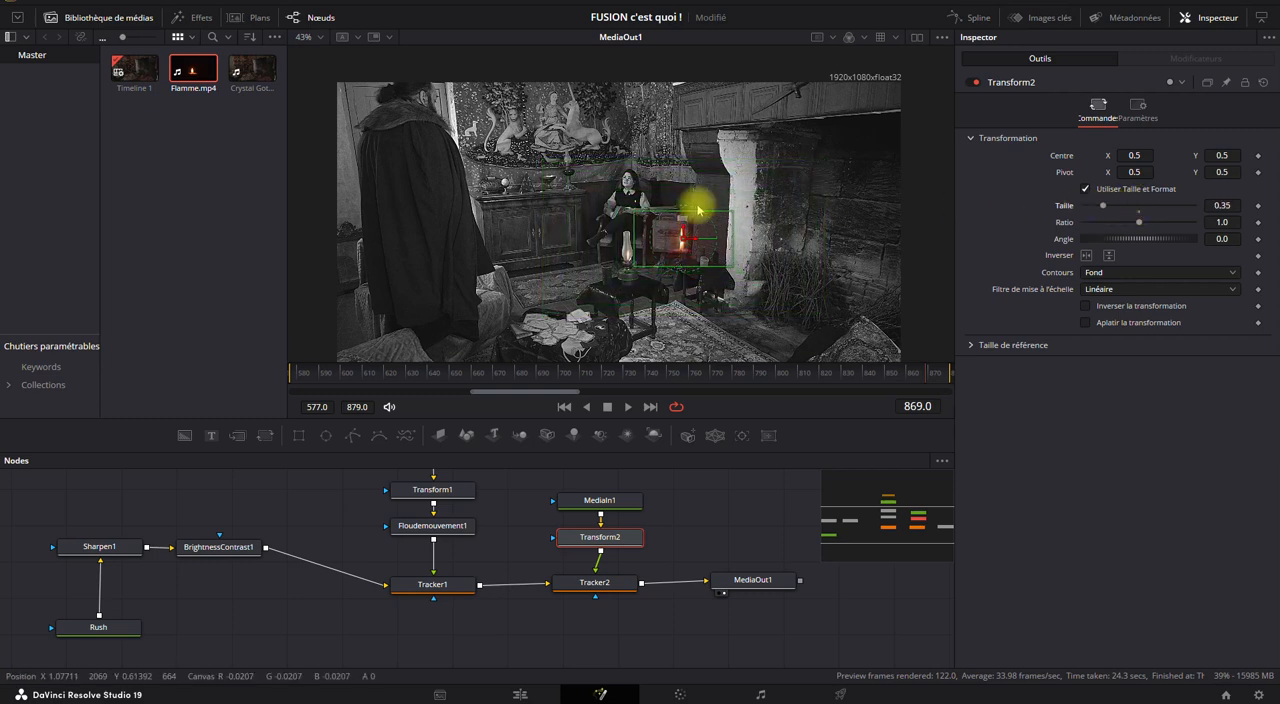
left_click_drag(683, 240, 569, 156)
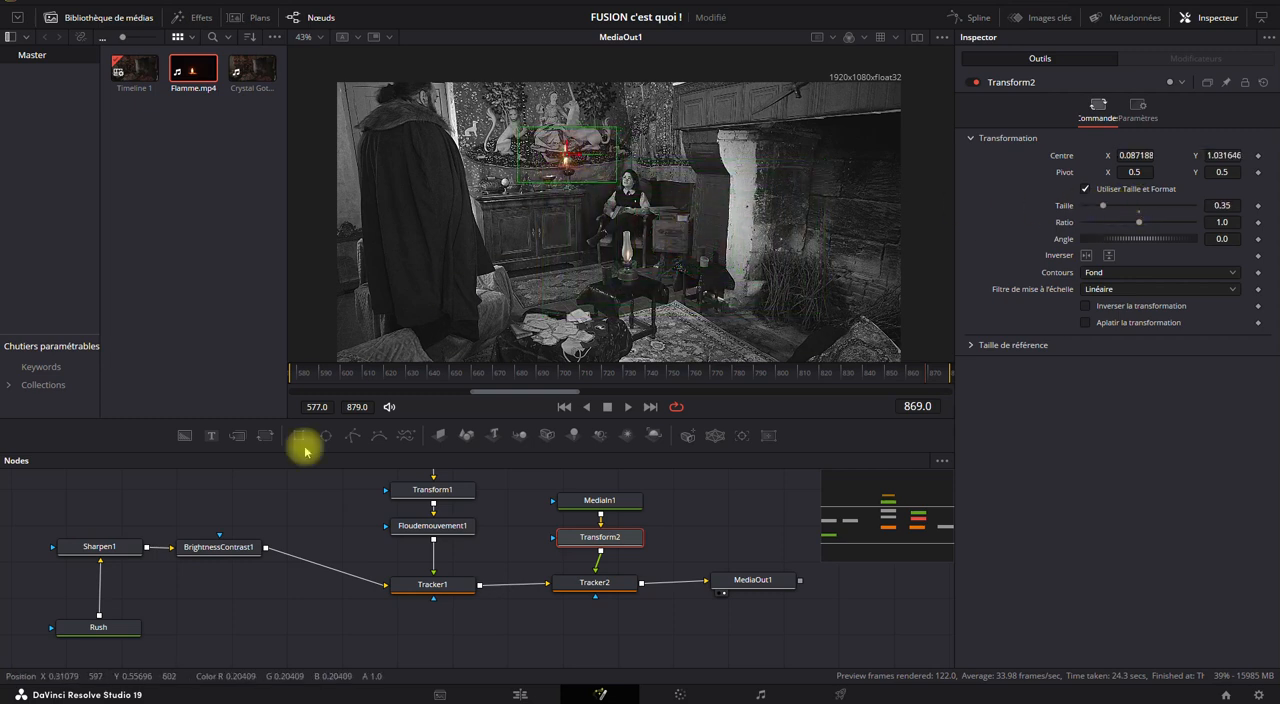
Disable the BrightnessContrast1 and Sharpen1 nodes together.
left_click_drag(260, 527, 57, 557)
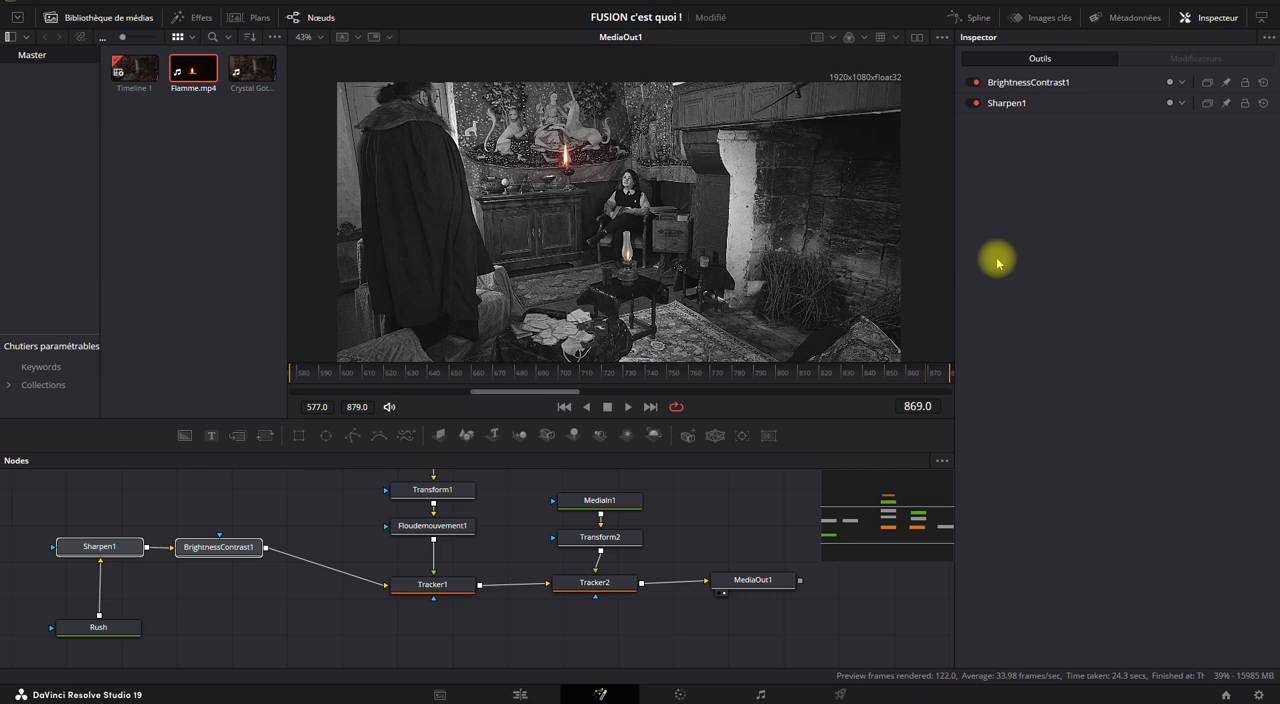
left_click(977, 84)
left_click(977, 82)
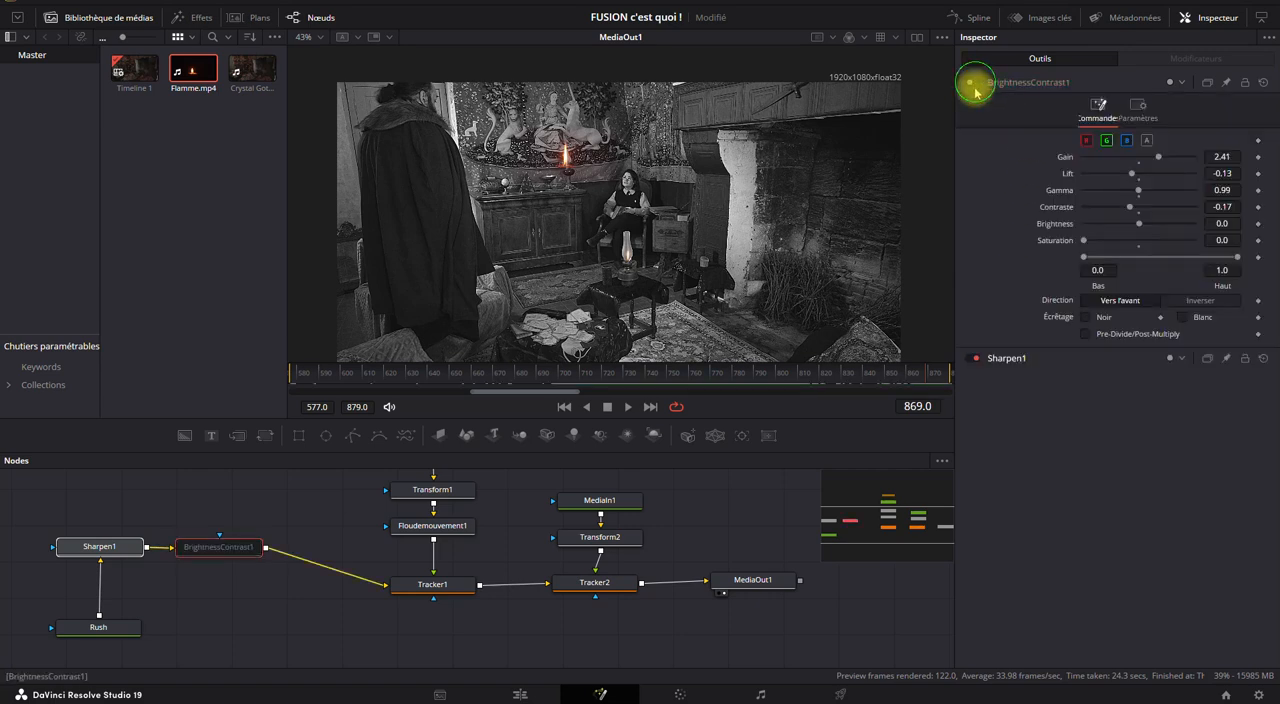
left_click(975, 358)
Set Transform2's size to 0.08 and angle to about 1.73, and centre the flame in the lamp glass at about X 0.0905, Y 0.999.
scroll(548, 158, "up", 5)
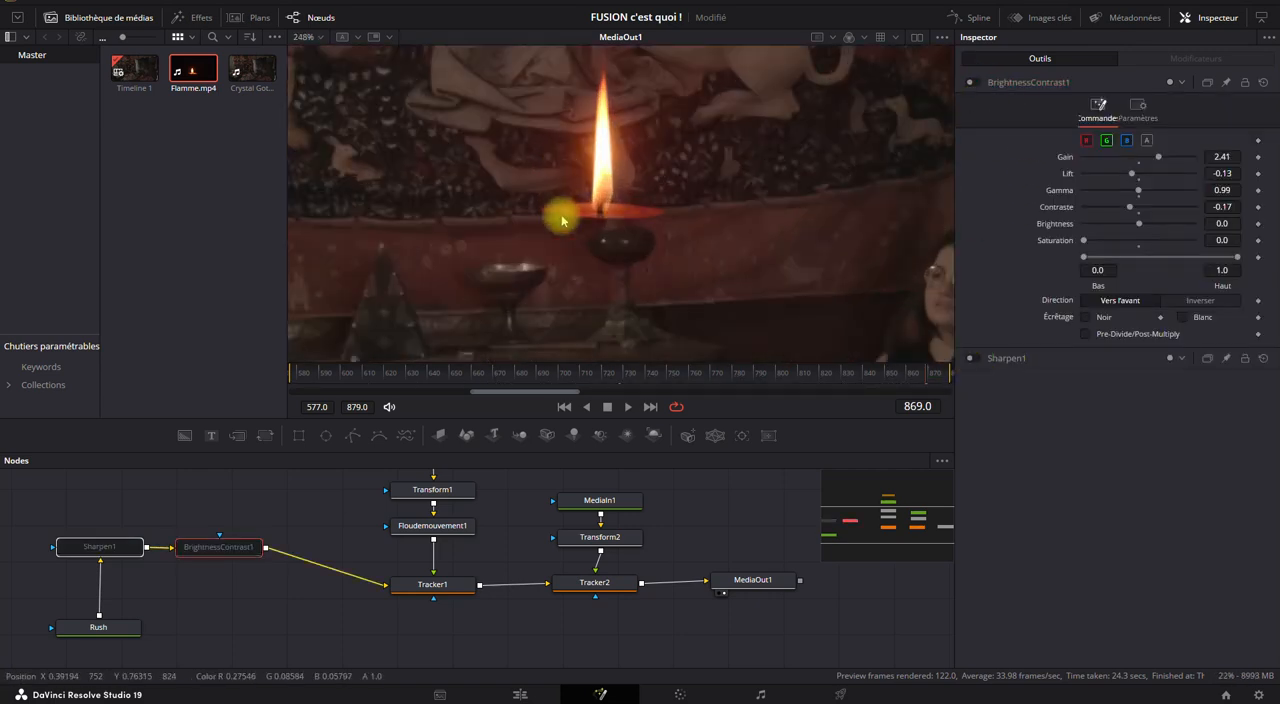
left_click(575, 536)
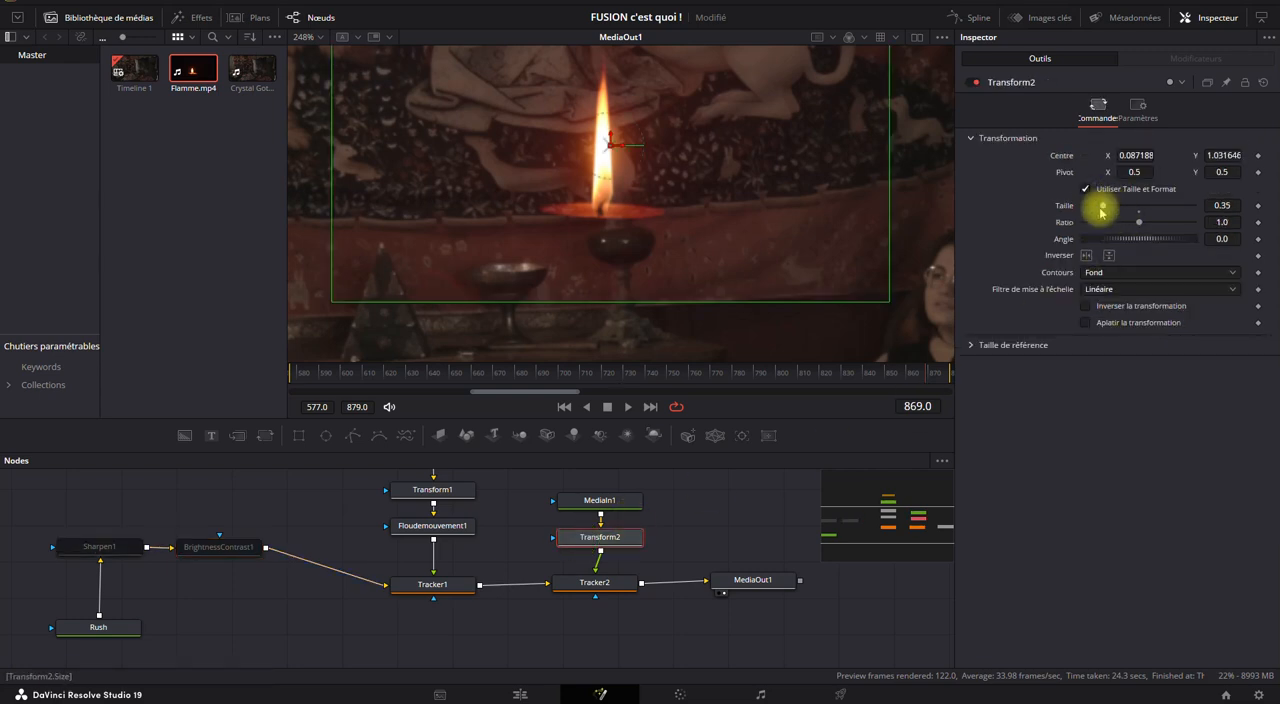
left_click_drag(1103, 205, 1088, 208)
left_click_drag(610, 152, 617, 183)
scroll(615, 190, "up", 6)
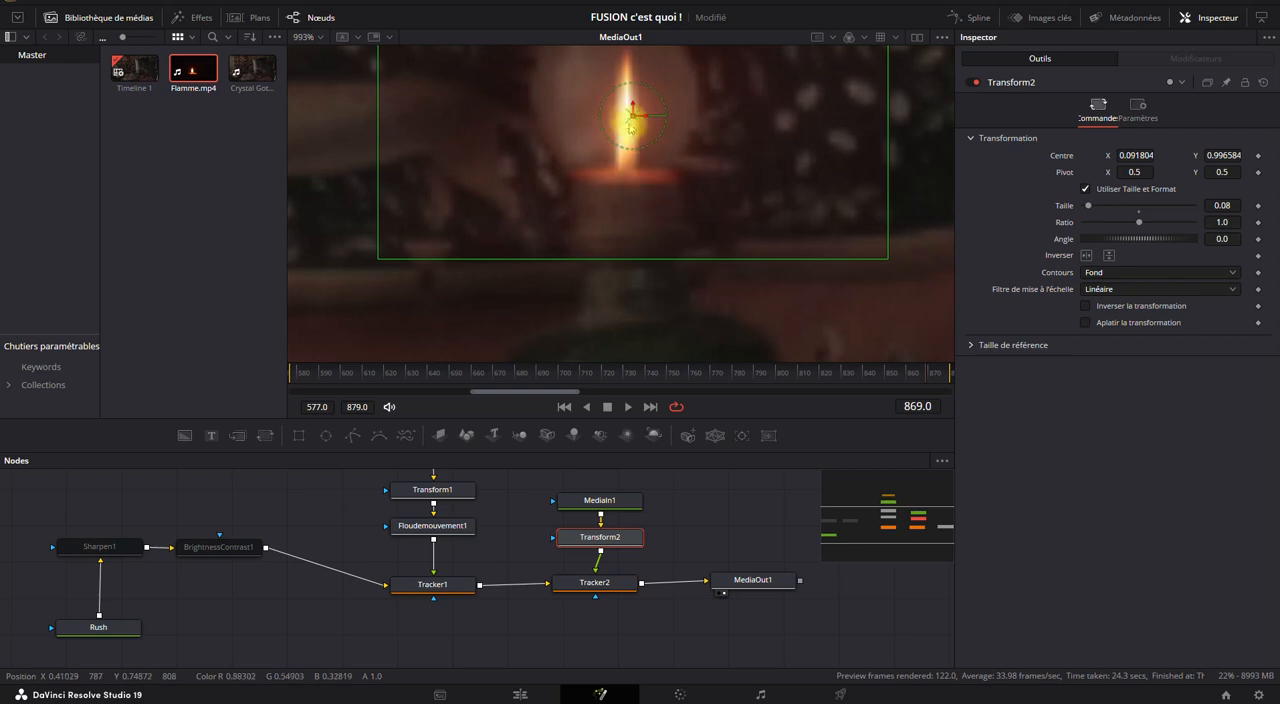
mouse_move(633, 115)
left_mouse_down()
mouse_move(610, 108)
mouse_move(622, 104)
left_mouse_up()
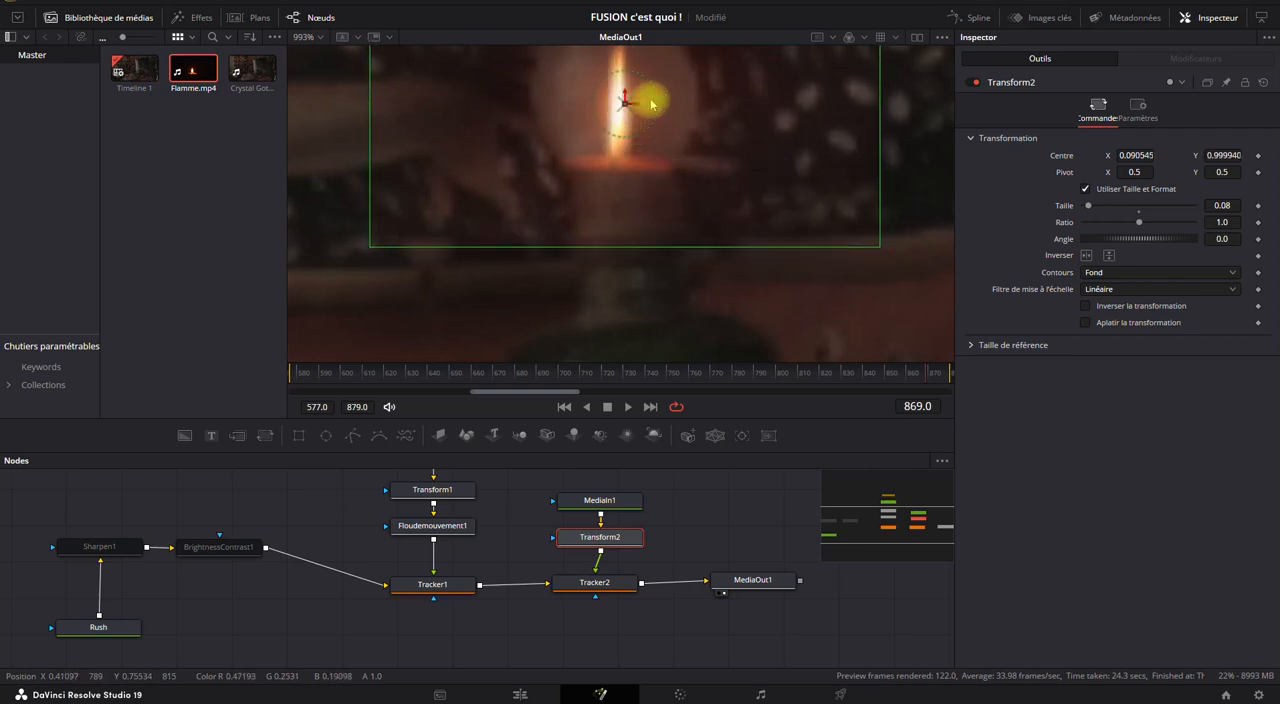
left_click_drag(657, 92, 655, 91)
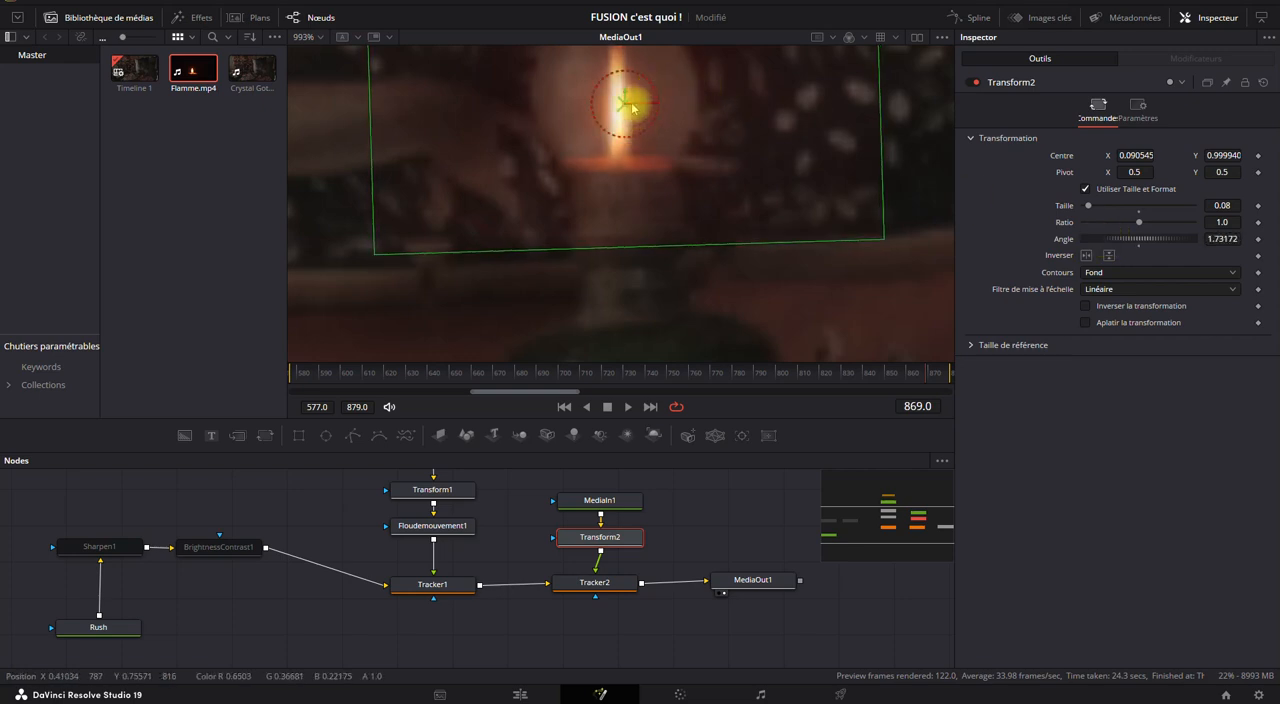
left_click_drag(625, 106, 625, 108)
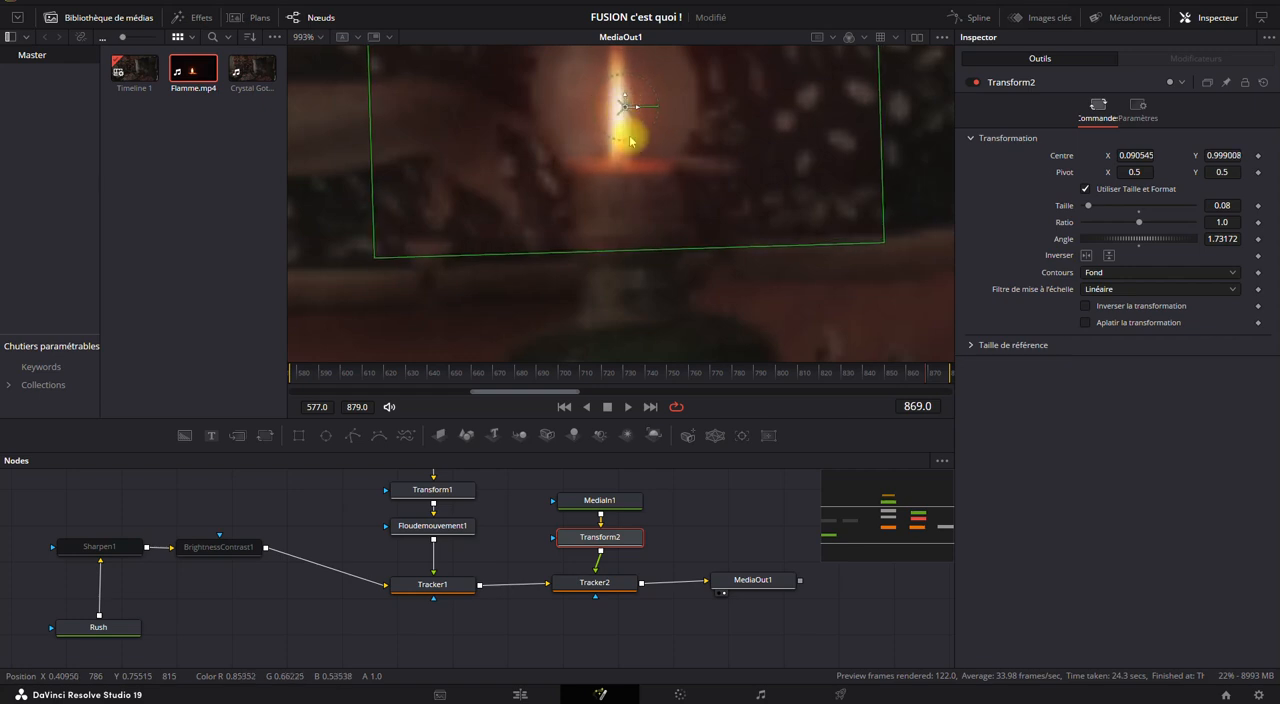
Rename the MediaIn1 node as Flamme_2, and arrange it with Transform2 higher above Tracker2, beside the first flame's branch.
left_click(610, 500)
mouse_move(609, 507)
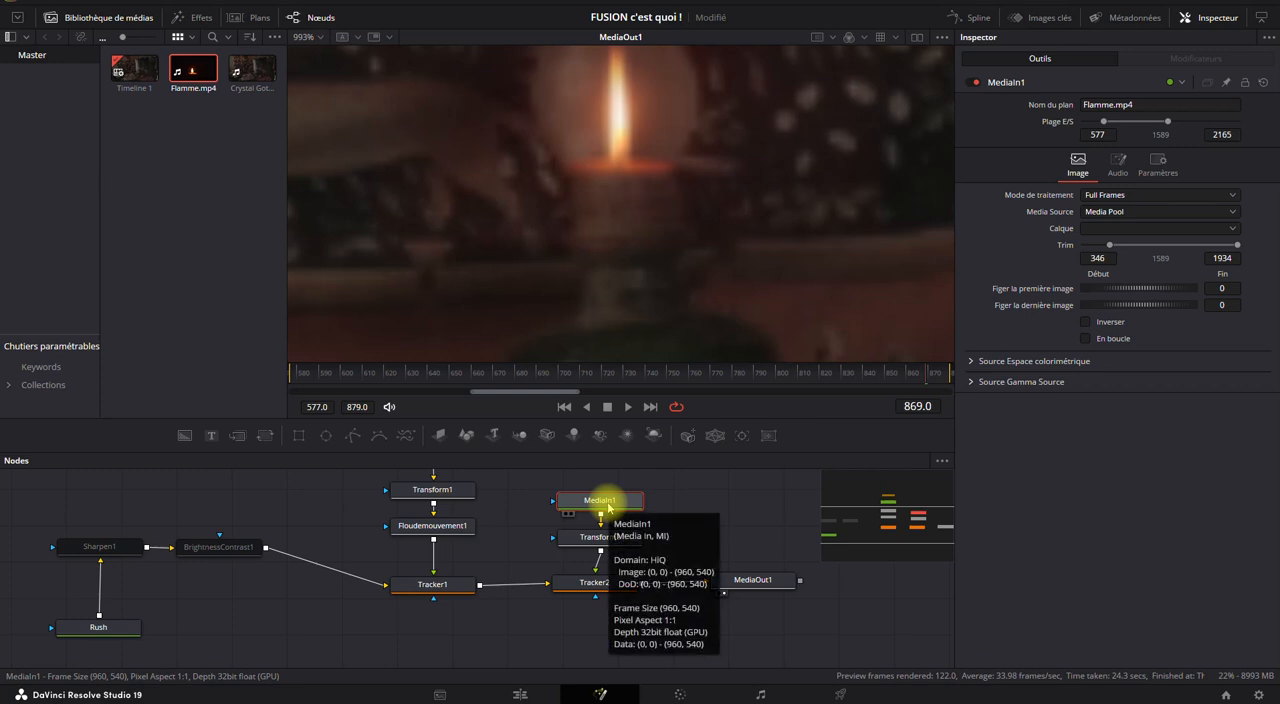
key("F2")
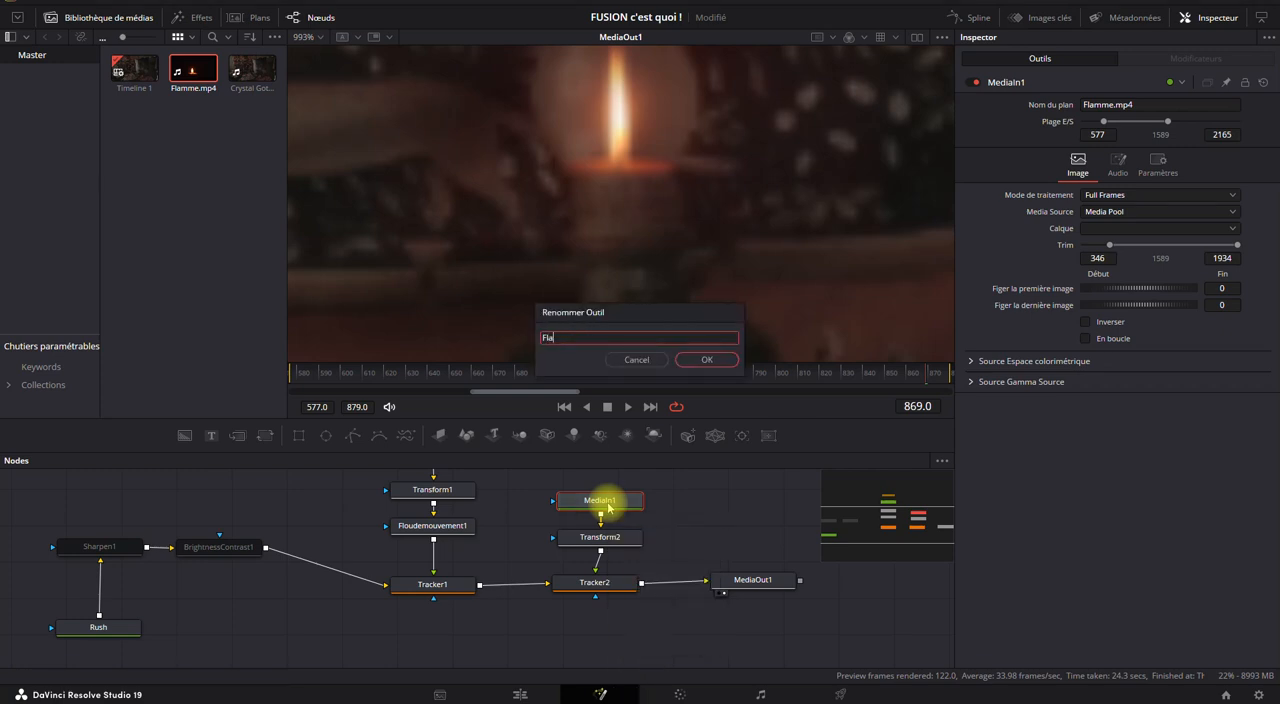
type("Flamme_2")
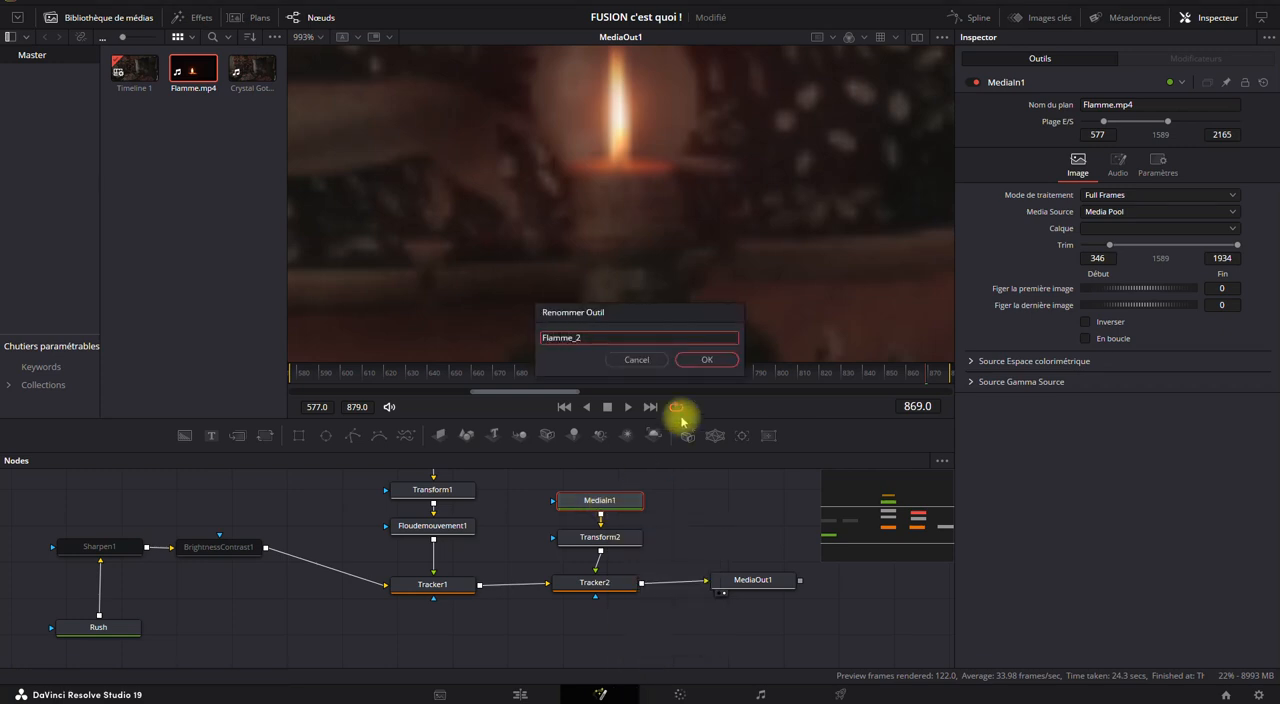
left_click(710, 360)
left_click_drag(684, 545, 685, 592)
mouse_move(623, 555)
left_mouse_down()
mouse_move(623, 498)
mouse_move(625, 576)
left_mouse_up()
left_click_drag(600, 646, 597, 603)
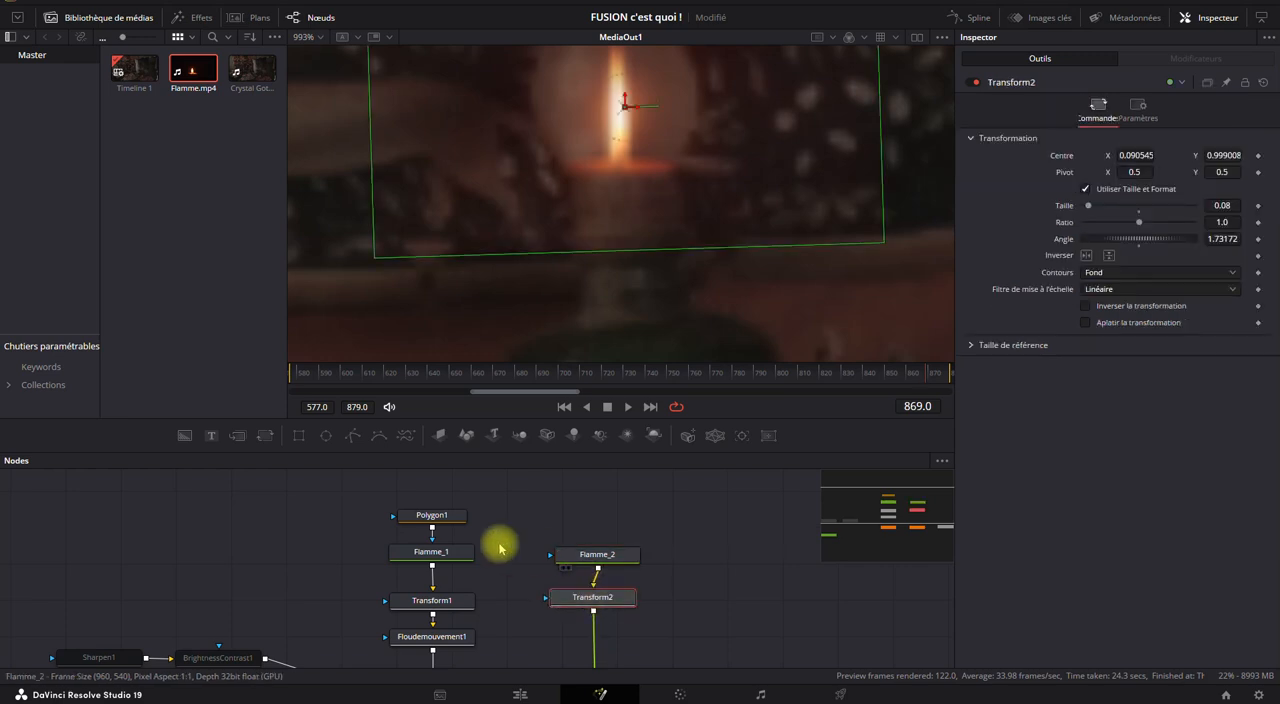
Add a Polygon mask to Flamme_2 and go to frame 577.
left_click(588, 555)
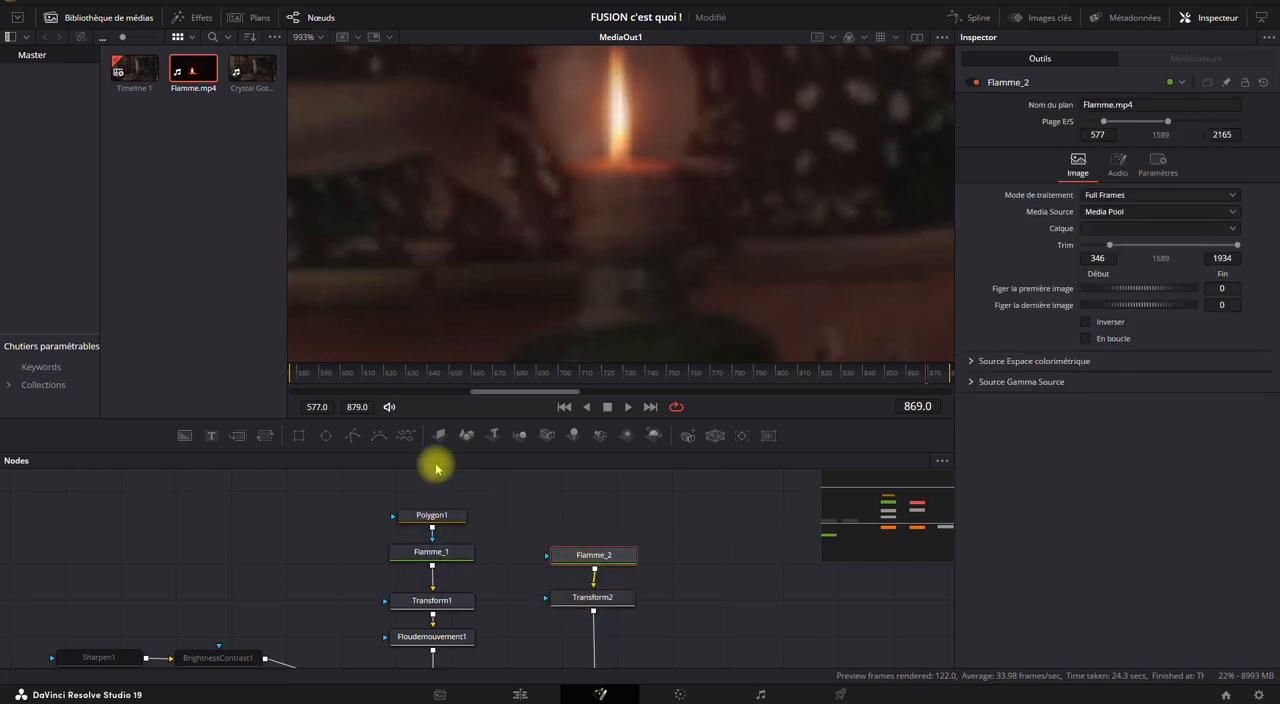
left_click(353, 435)
left_click_drag(540, 213, 543, 294)
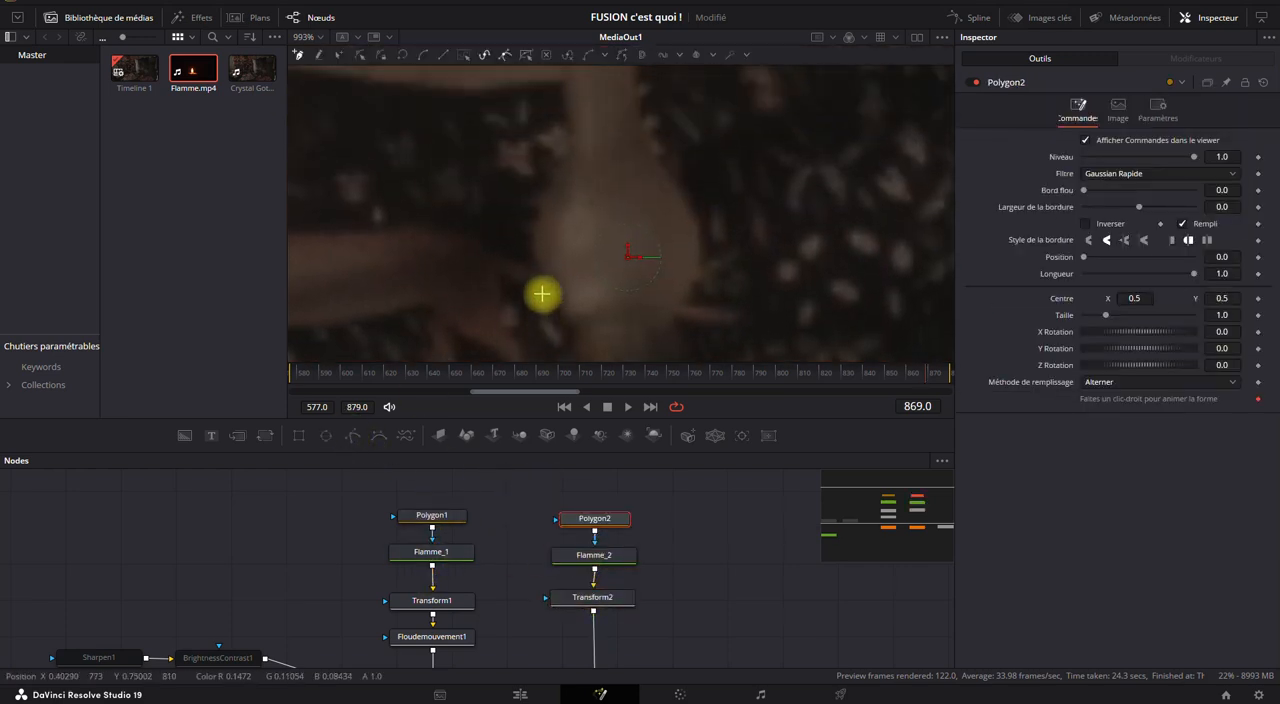
left_click_drag(554, 226, 555, 298)
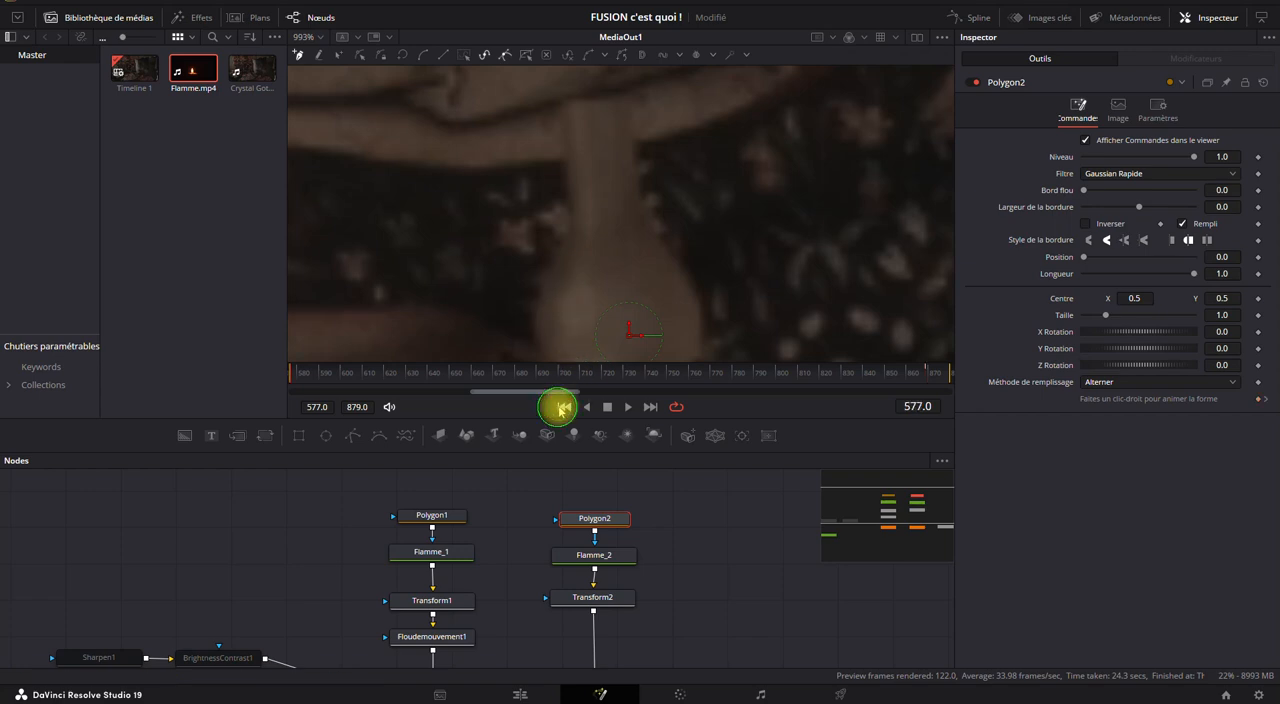
Trace a closed Polygon2 mask around the lamp glass, with soft edge (Bord flou) 0.0145 and border width -0.01.
left_click_drag(756, 240, 586, 119)
scroll(642, 190, "down", 4)
scroll(643, 203, "down", 1)
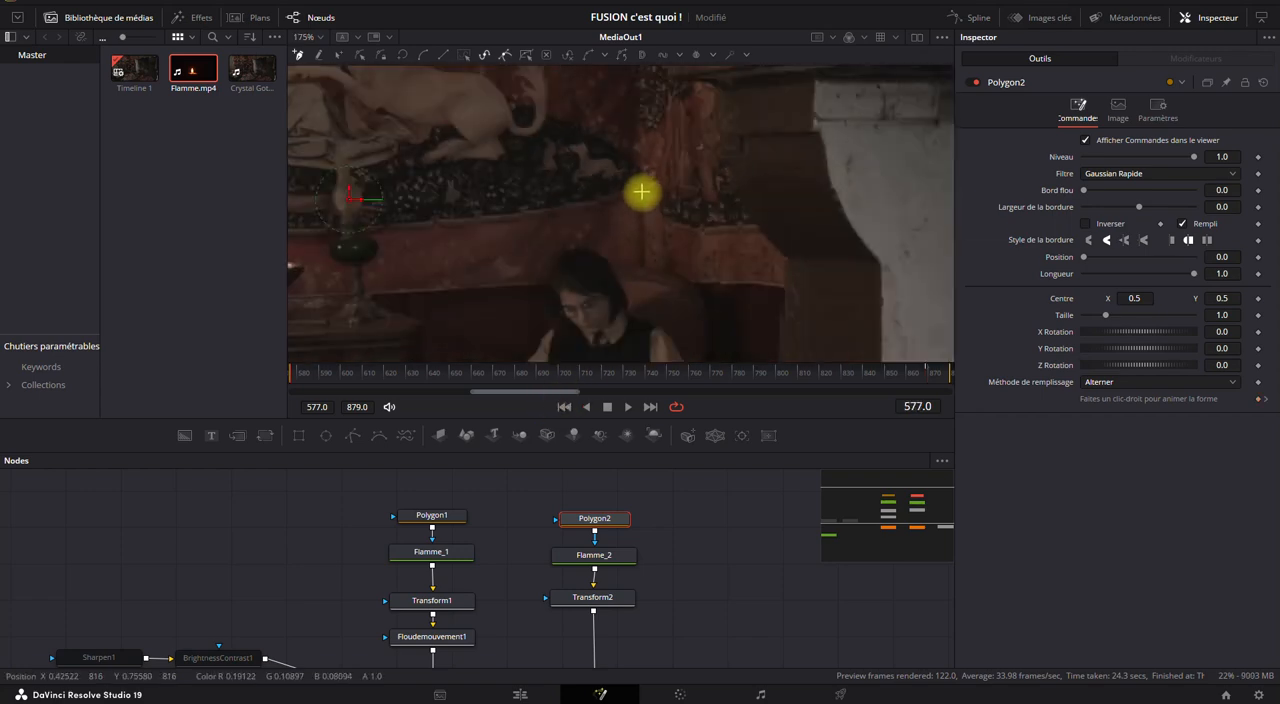
left_click_drag(443, 219, 557, 245)
scroll(530, 241, "up", 1)
scroll(528, 241, "up", 1)
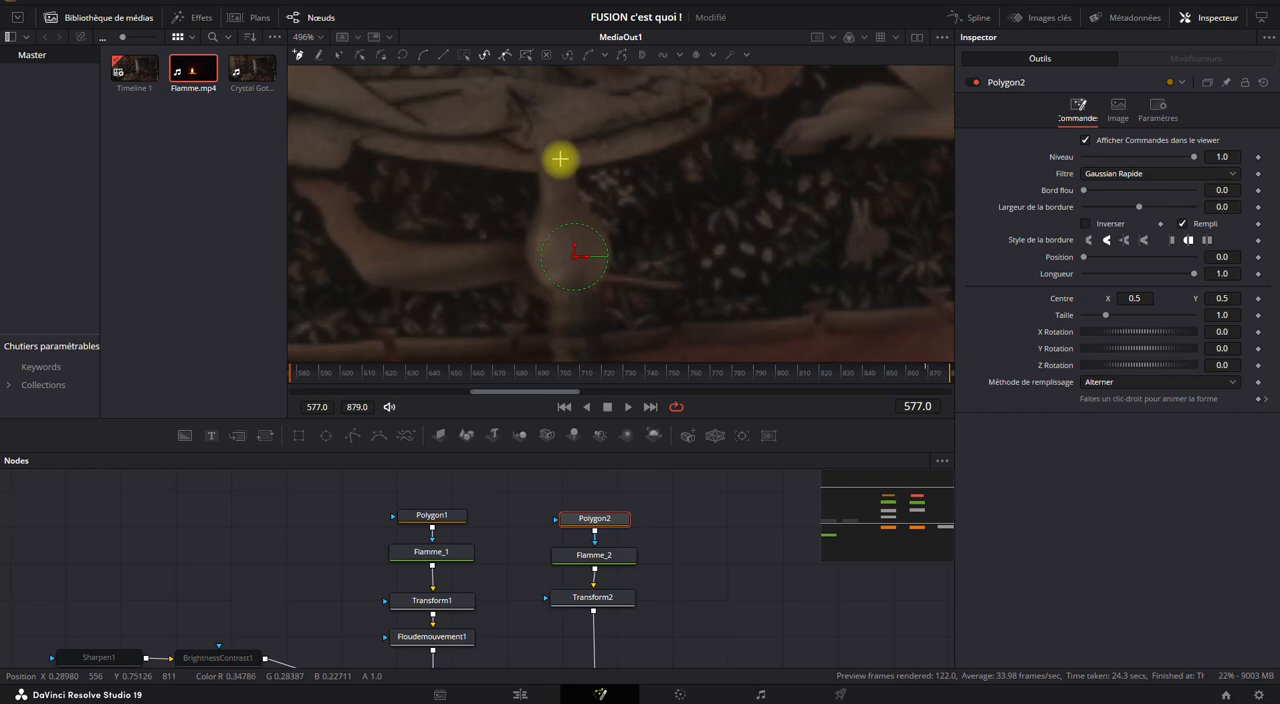
left_click_drag(538, 148, 529, 241)
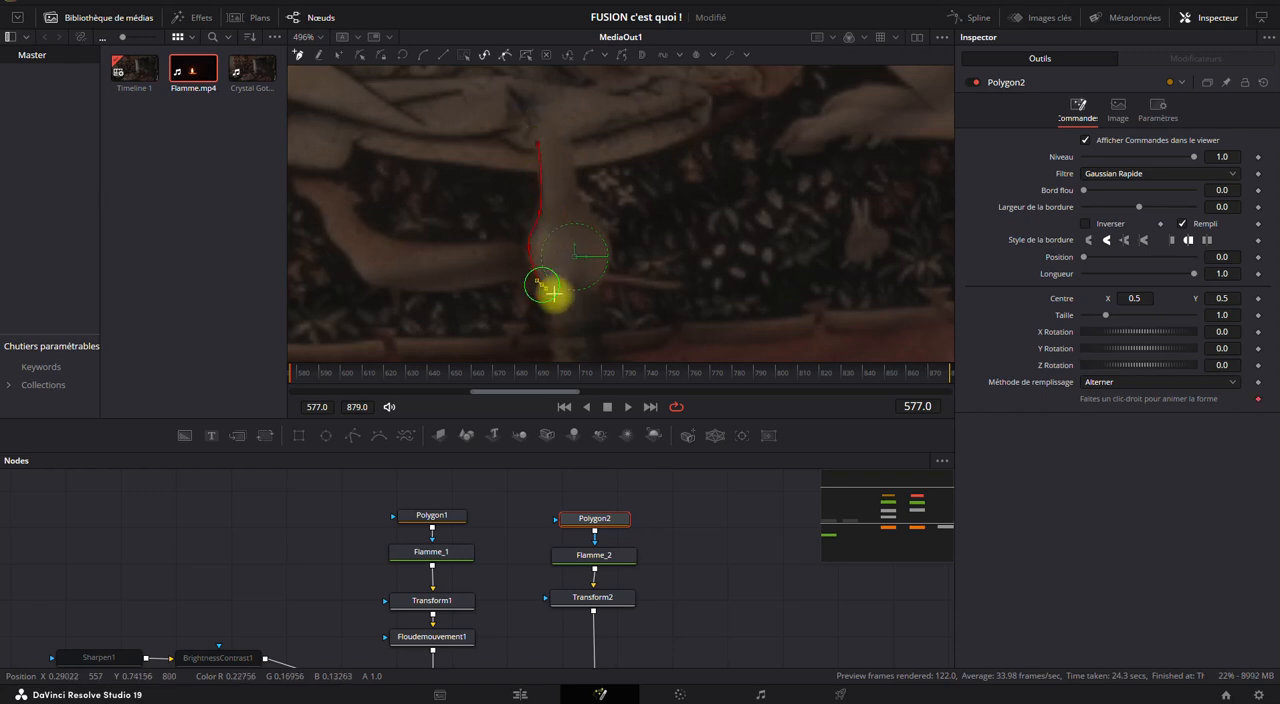
mouse_move(602, 281)
left_mouse_down()
mouse_move(606, 249)
mouse_move(559, 131)
mouse_move(531, 148)
left_mouse_up()
left_click(538, 145)
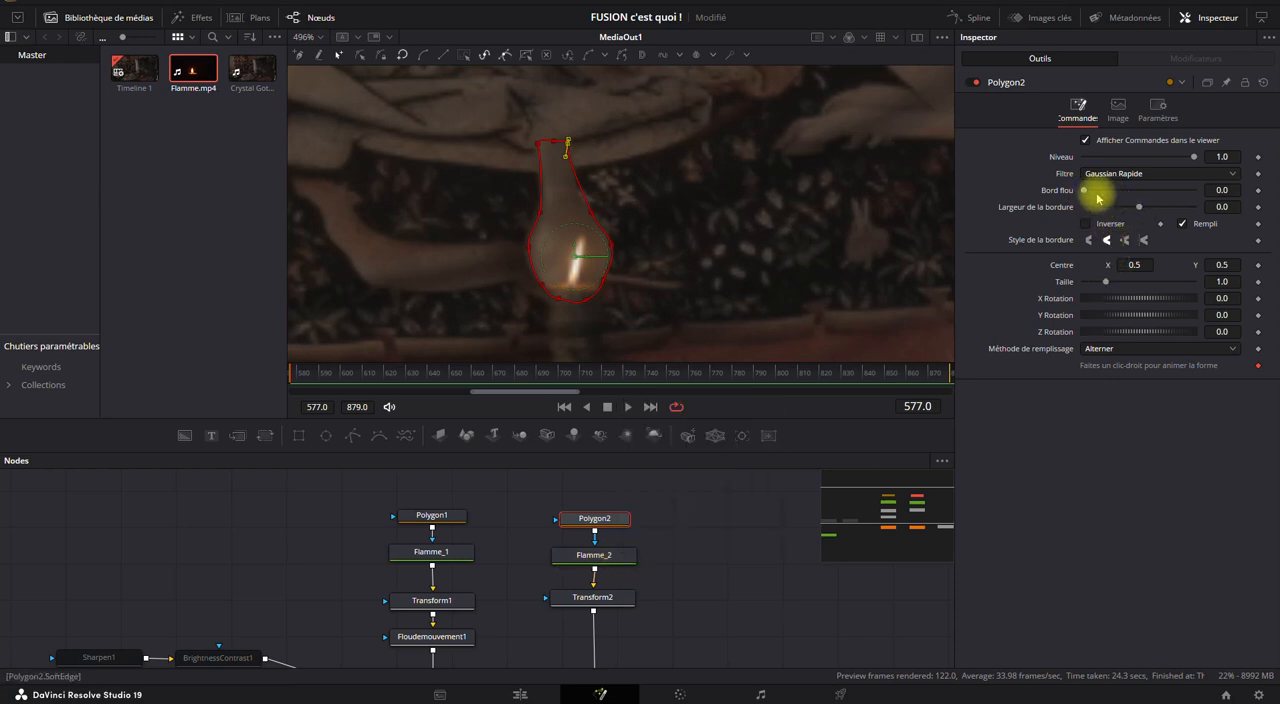
left_click_drag(1092, 194, 1126, 206)
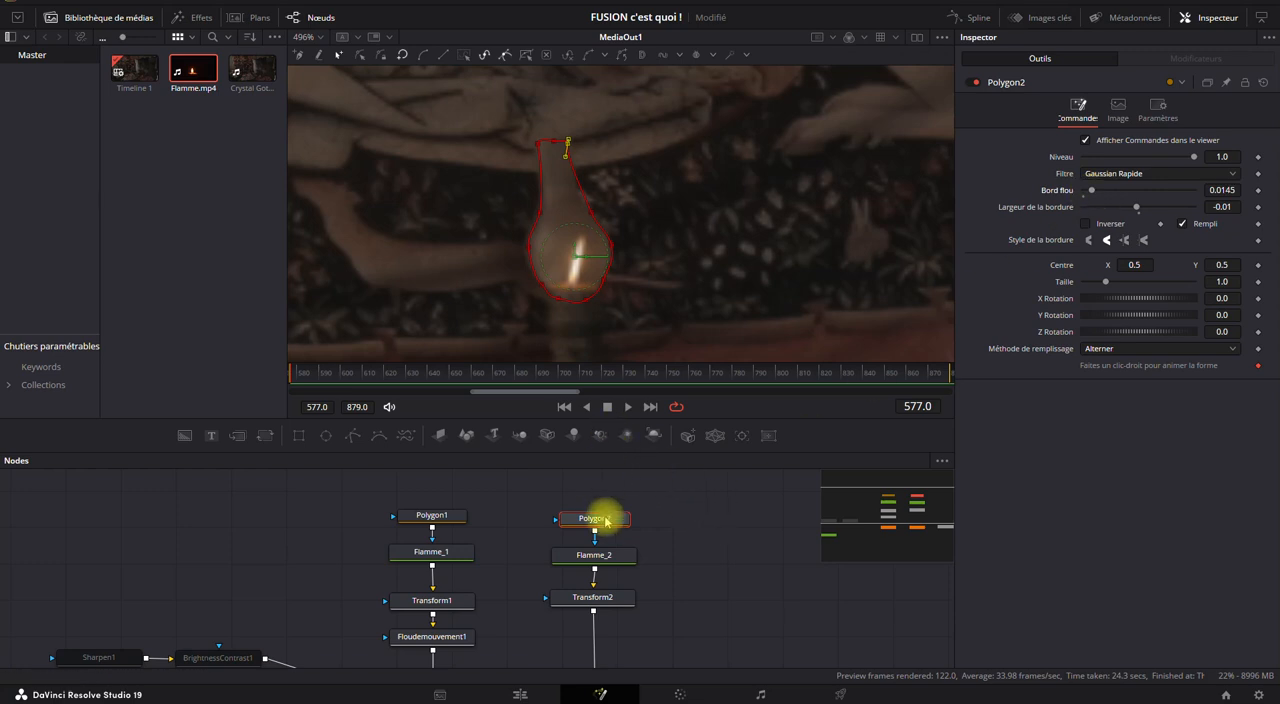
left_click(612, 600)
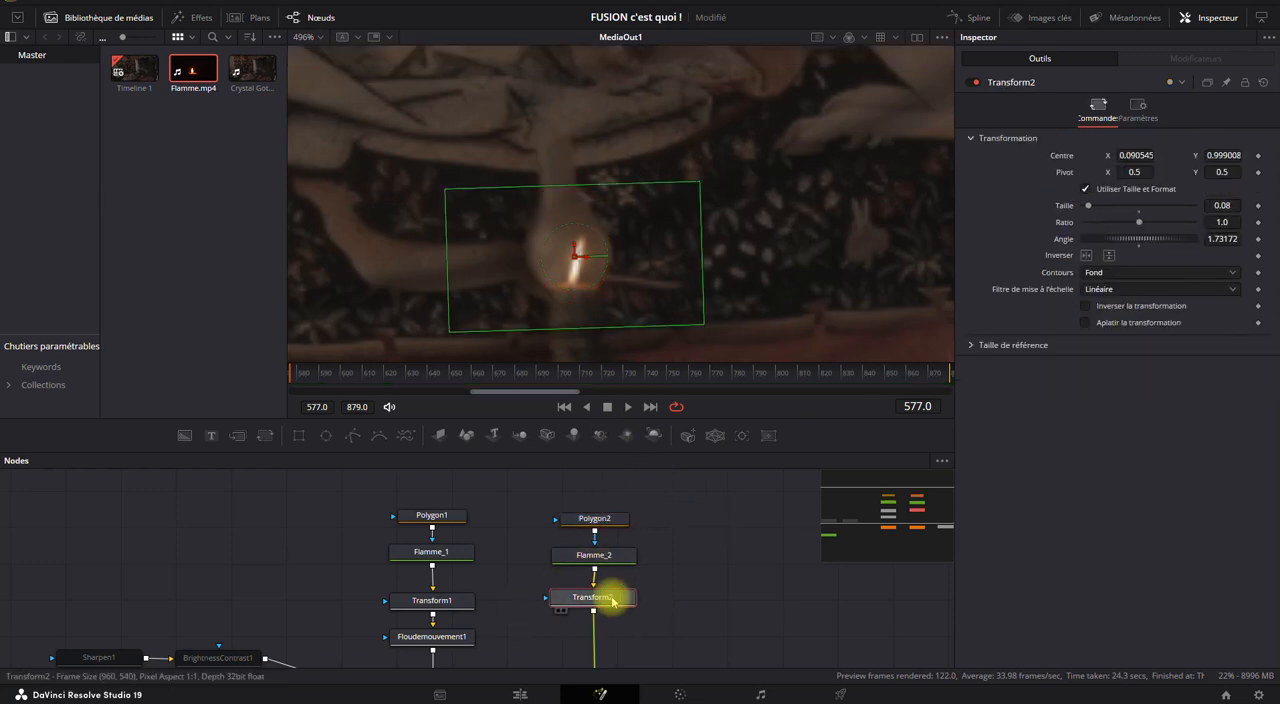
key("ctrl+space")
type("flou")
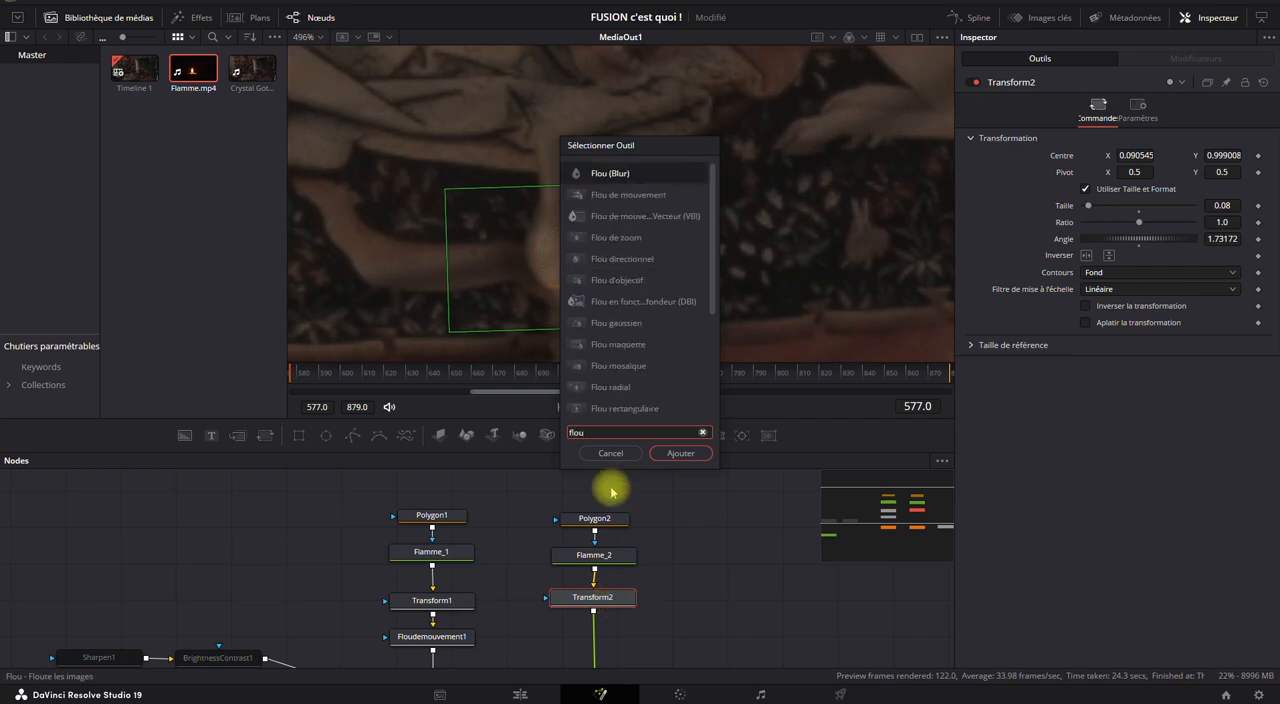
left_click(650, 195)
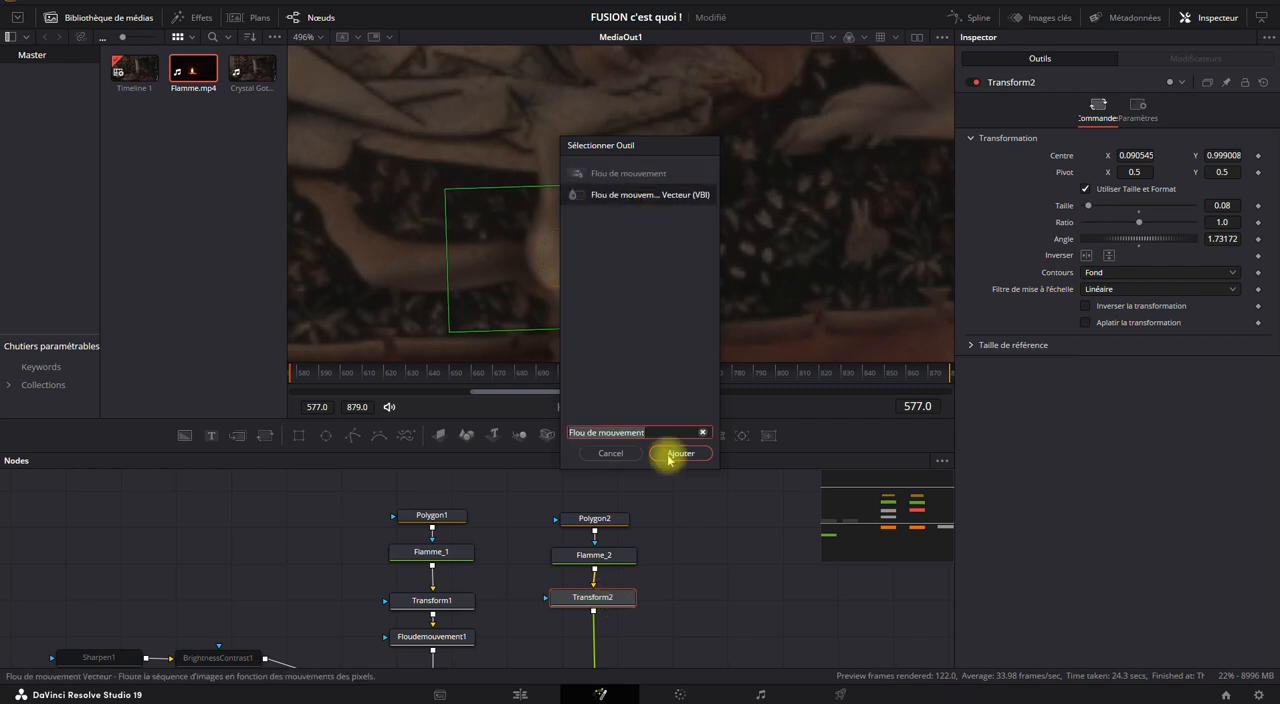
left_click(677, 454)
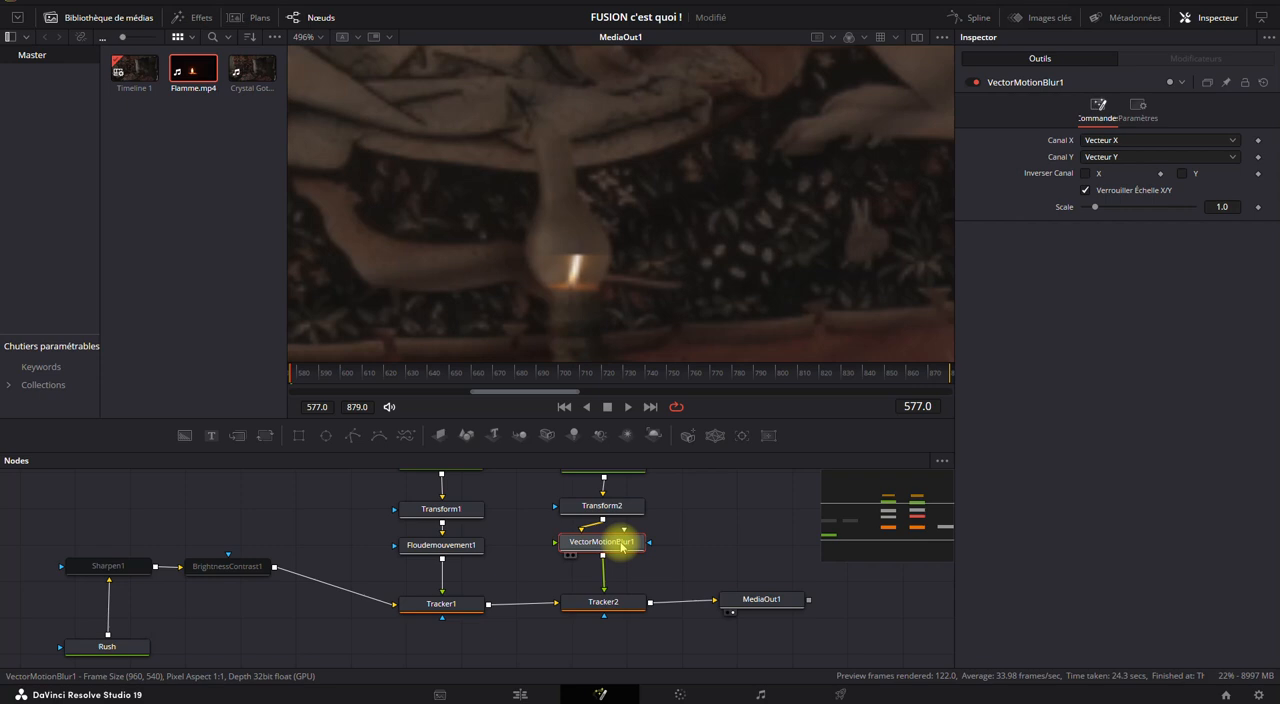
key("Delete")
Insert a Flou de mouvement node between Transform2 and Tracker2.
key("ctrl+space")
type("flou de")
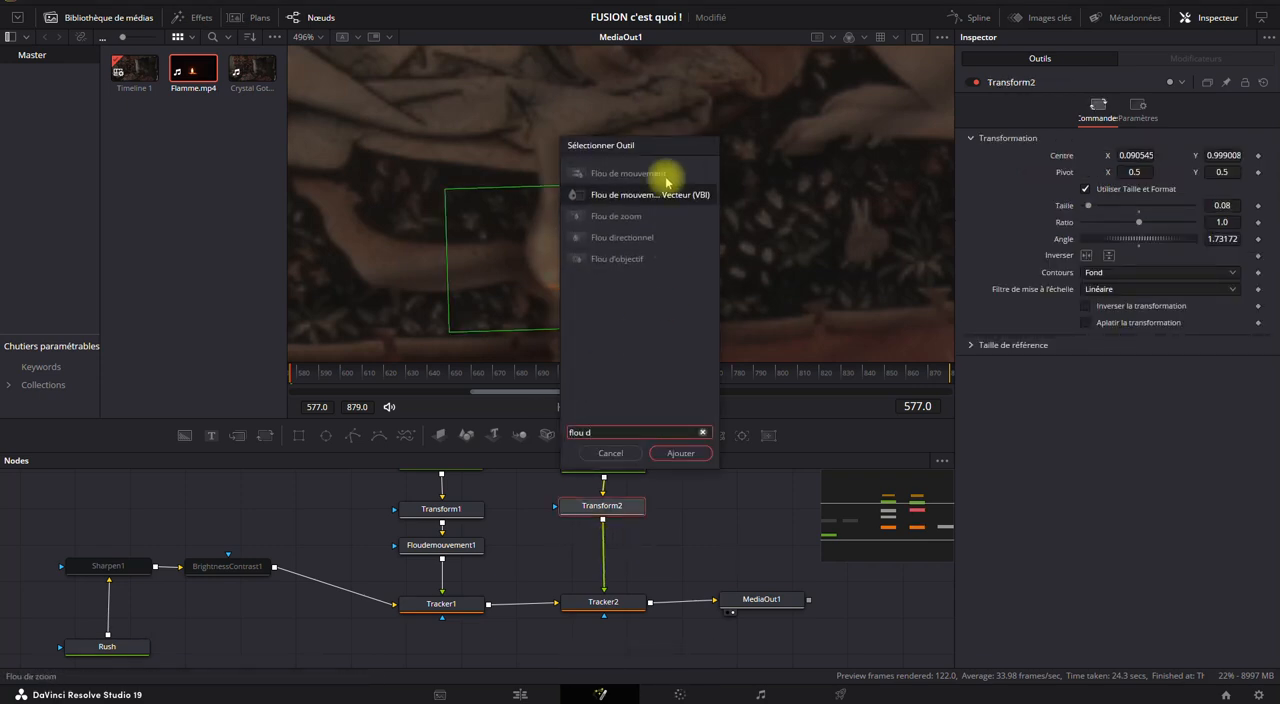
left_click(652, 172)
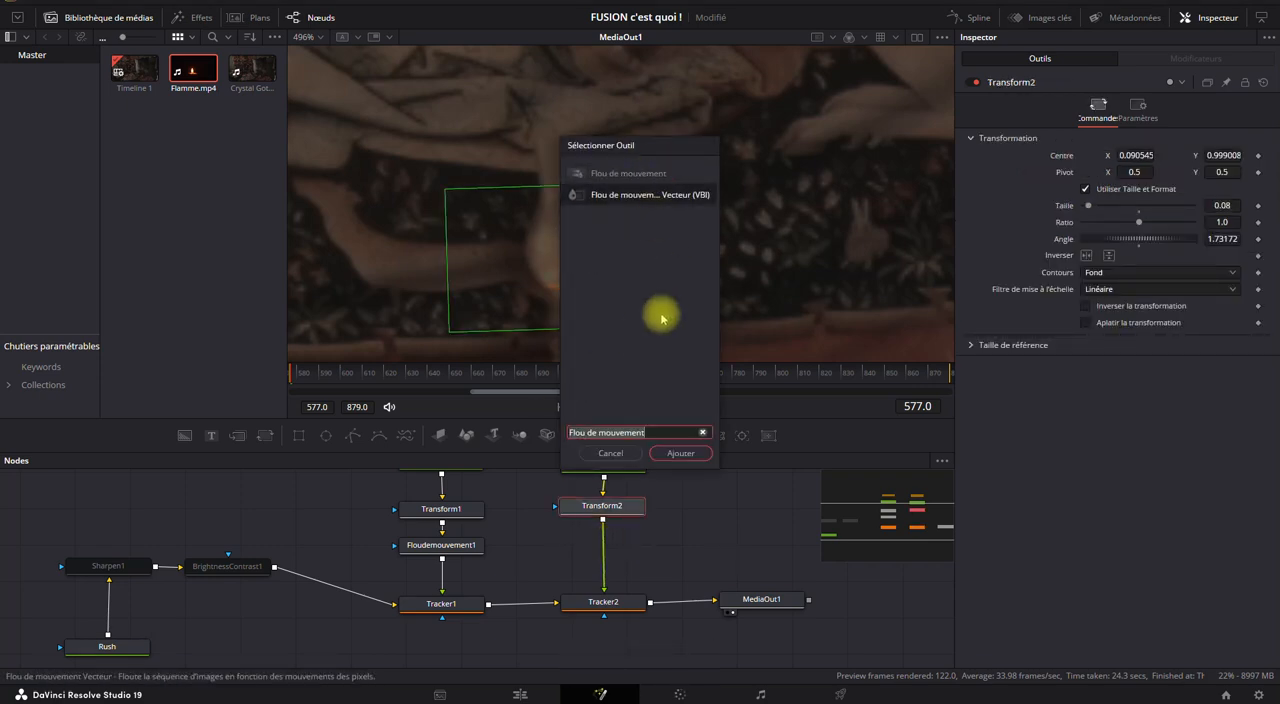
left_click(633, 177)
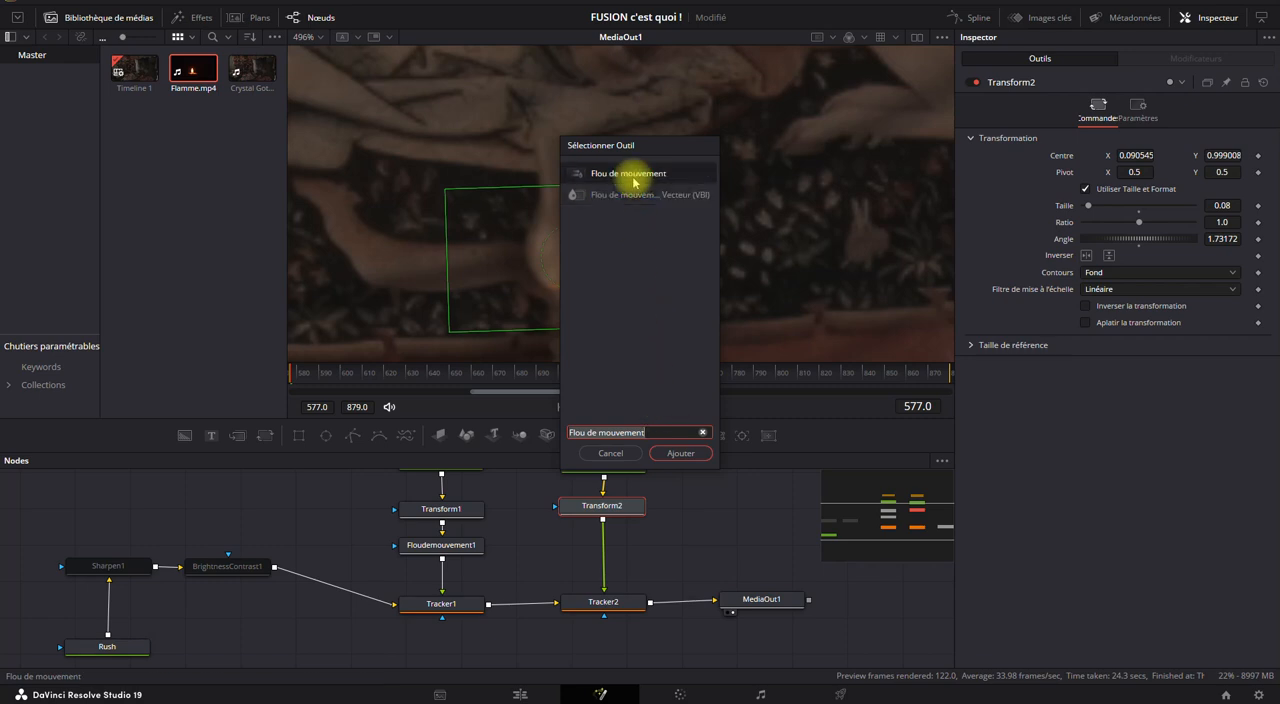
left_click(671, 455)
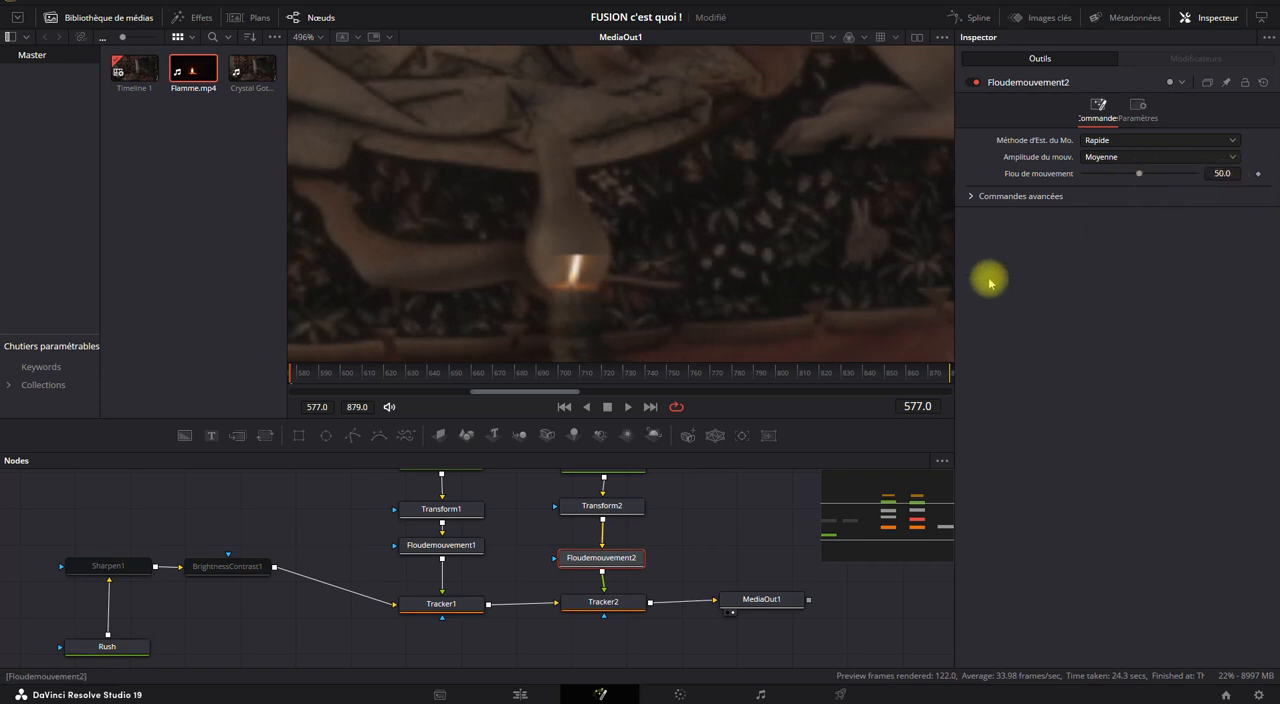
Check the Polygon2 mask's alignment with the lamp glass at frame 664 and at frame 590.
scroll(645, 563, "up", 2)
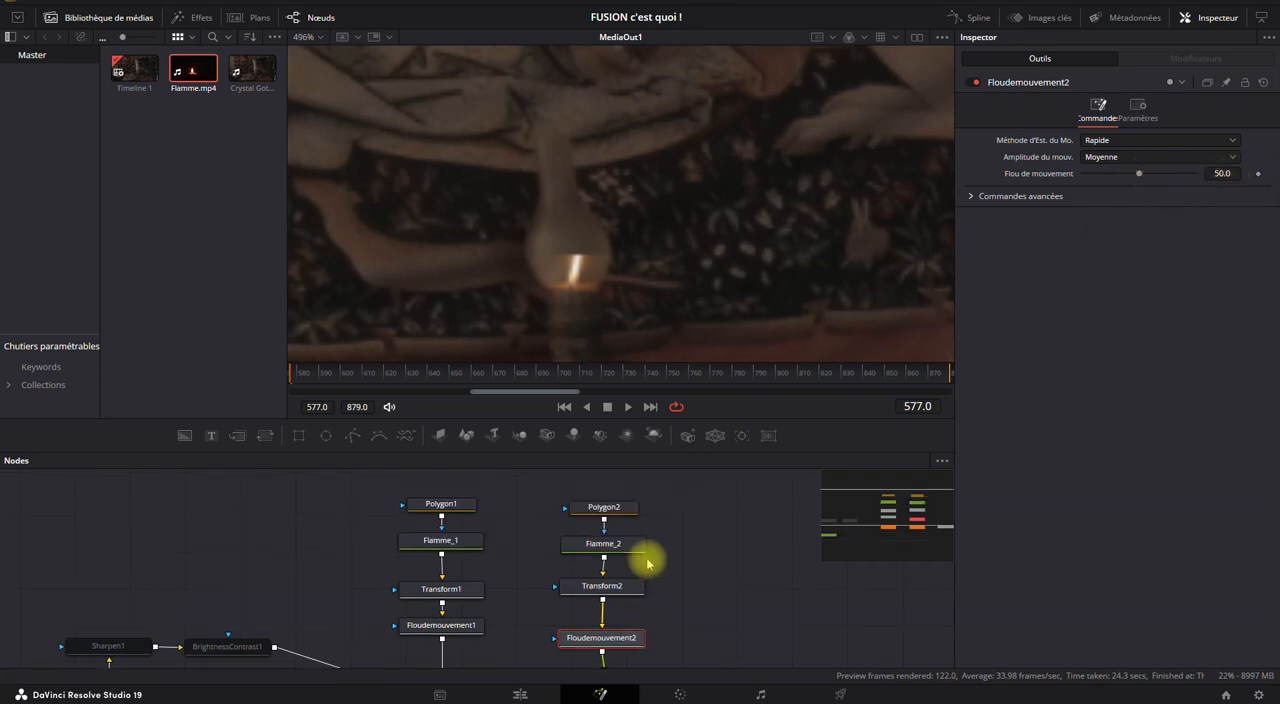
left_click(617, 511)
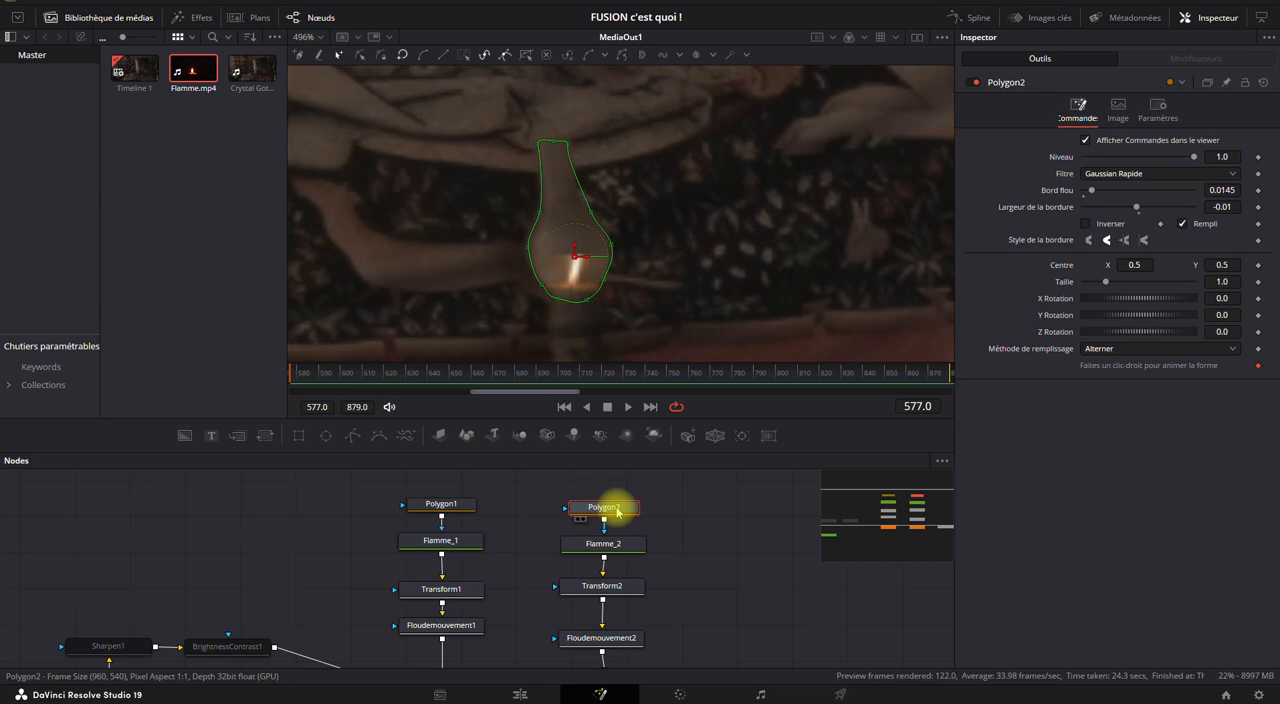
left_click(482, 373)
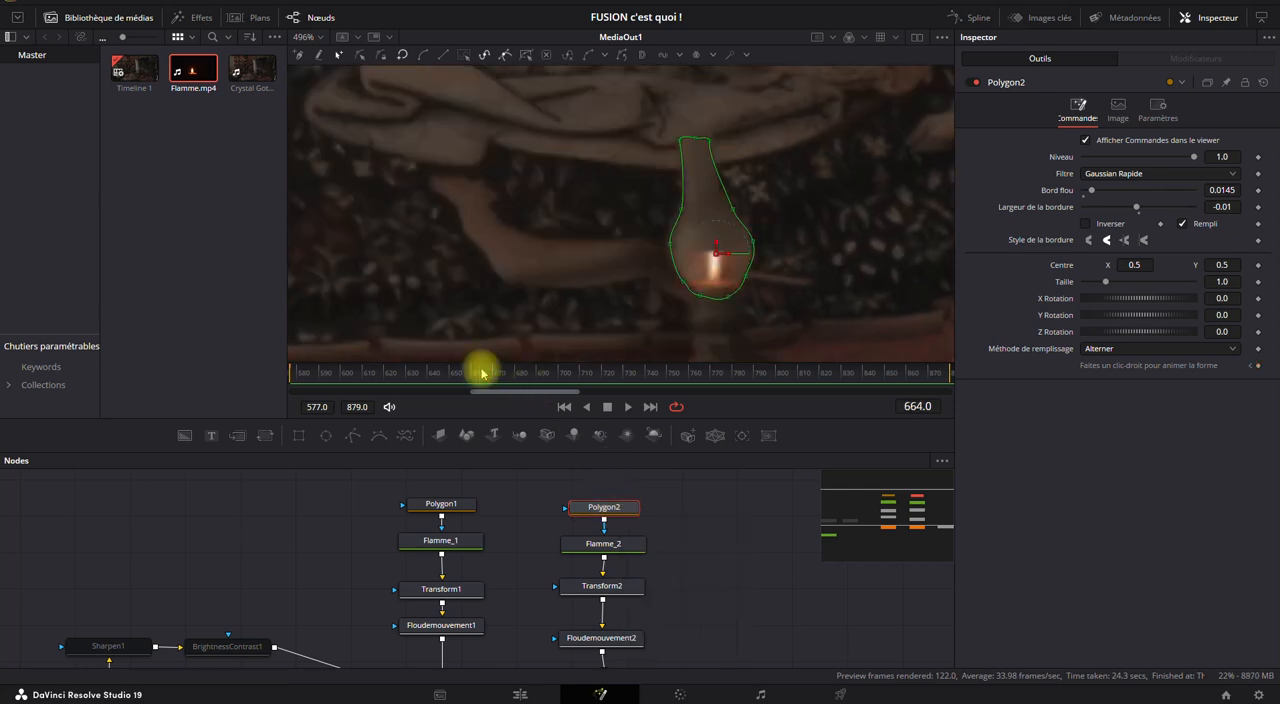
left_click_drag(493, 376, 321, 393)
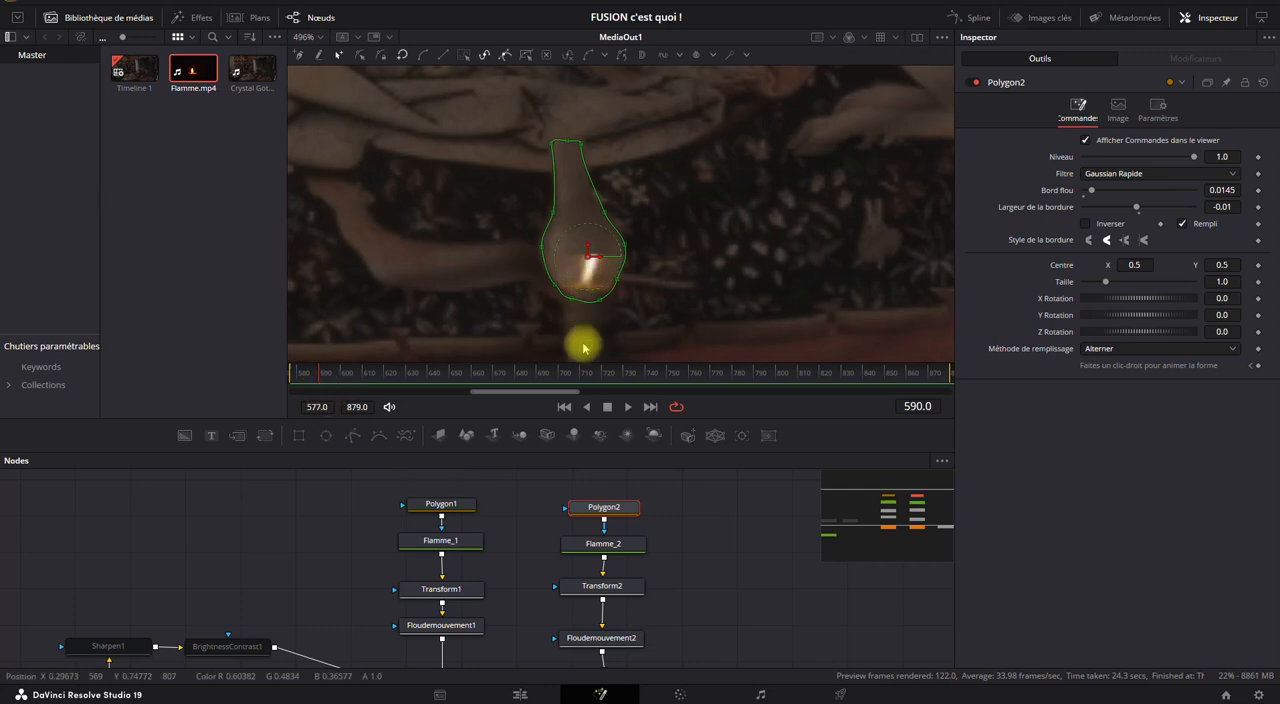
mouse_move(701, 592)
left_mouse_down()
mouse_move(697, 548)
mouse_move(692, 586)
left_mouse_up()
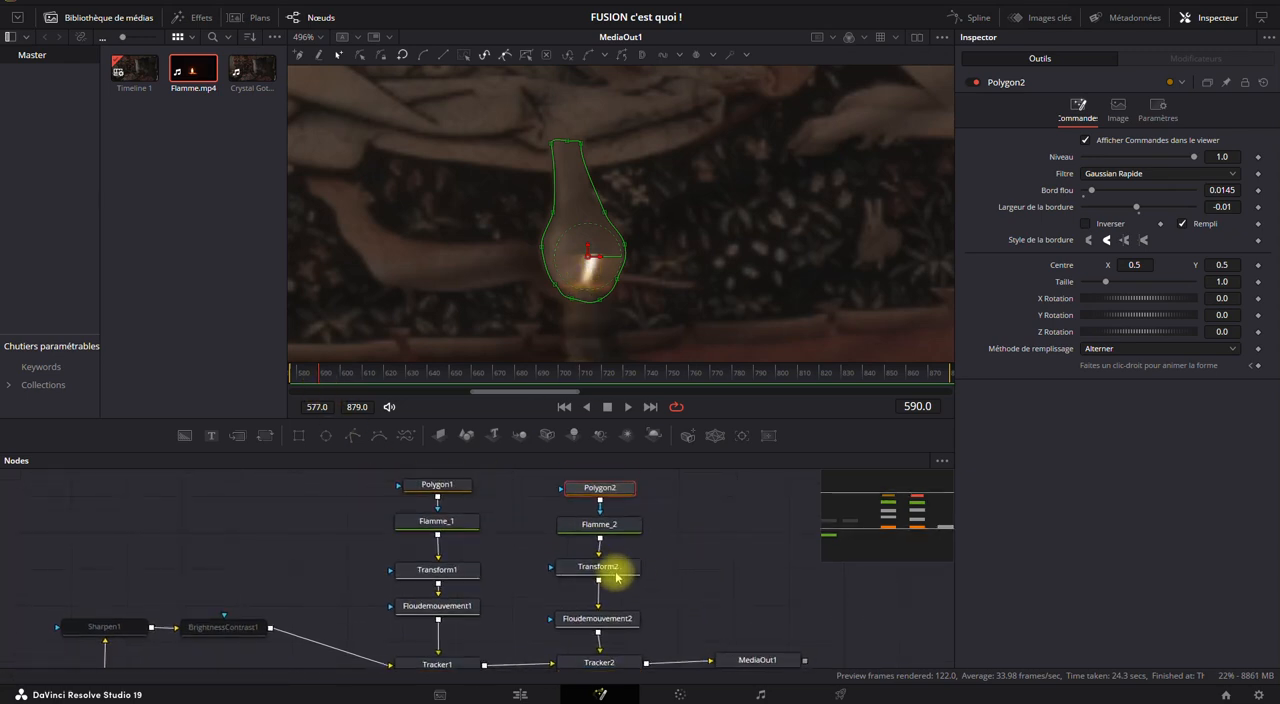
Compare the flame at frame 590 with Floudemouvement2 bypassed and enabled.
left_click(610, 574)
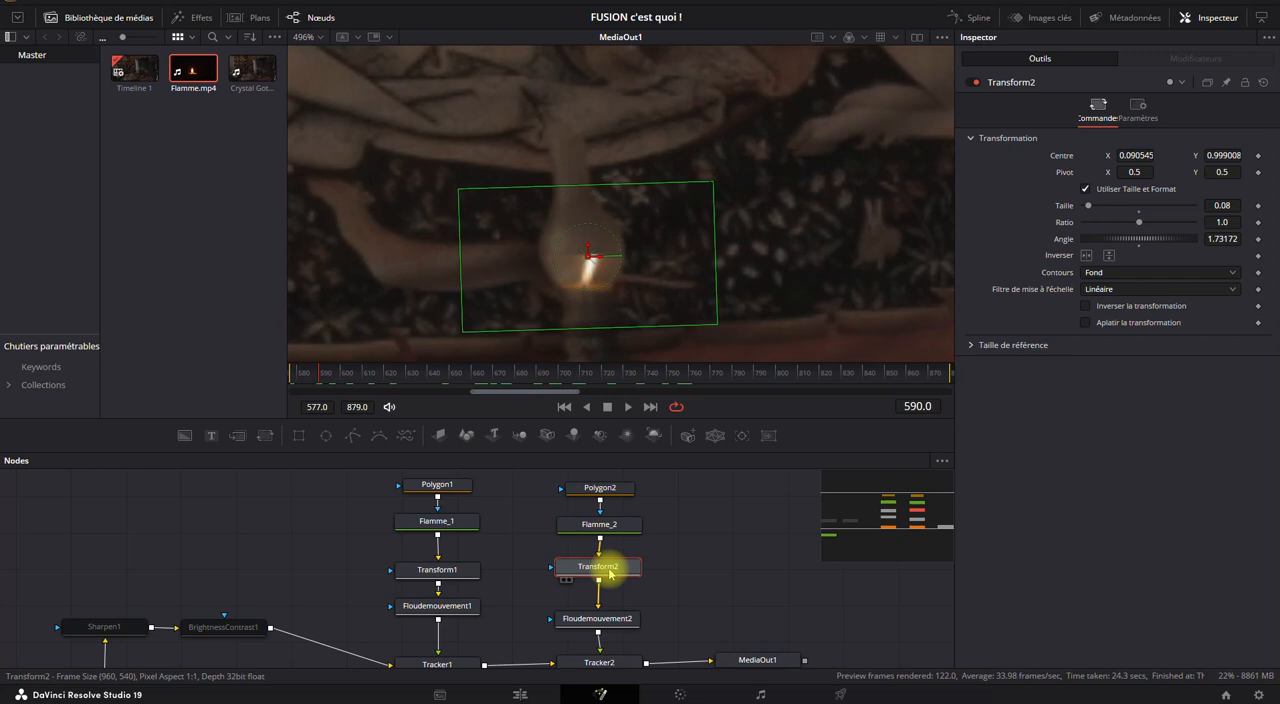
left_click(607, 621)
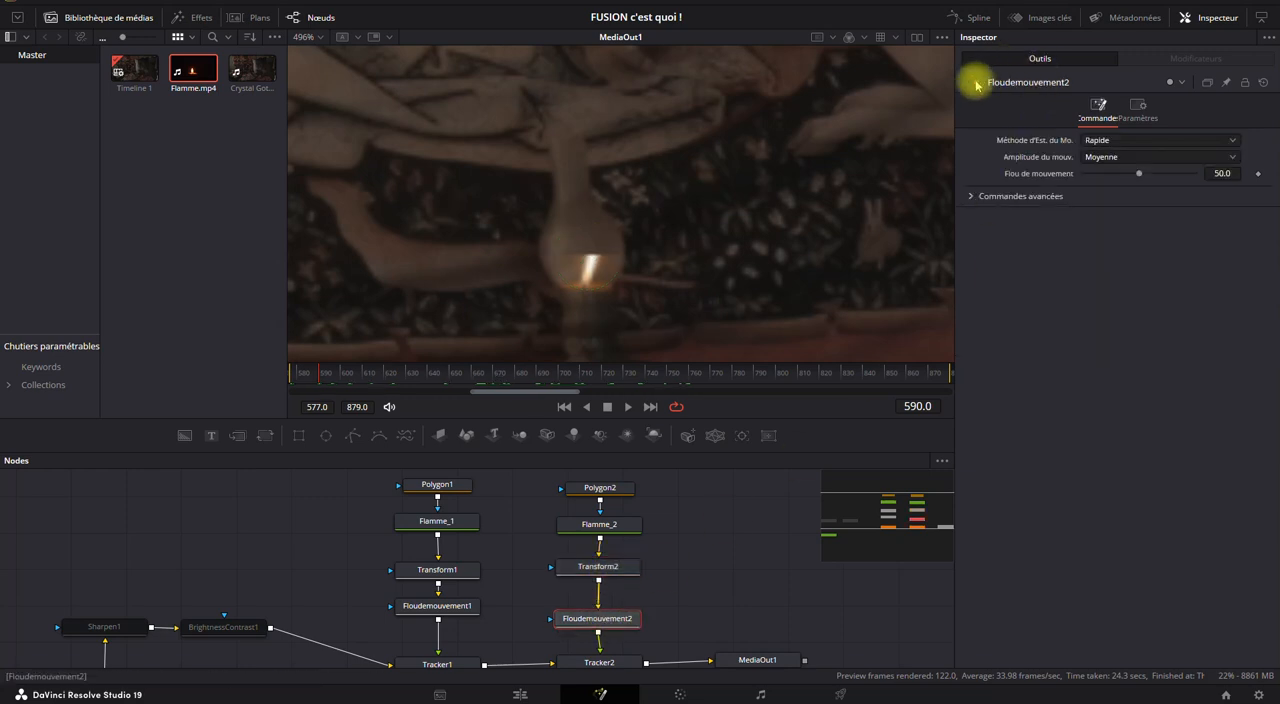
left_click(977, 85)
left_click(977, 85)
left_click(977, 85)
left_click(977, 85)
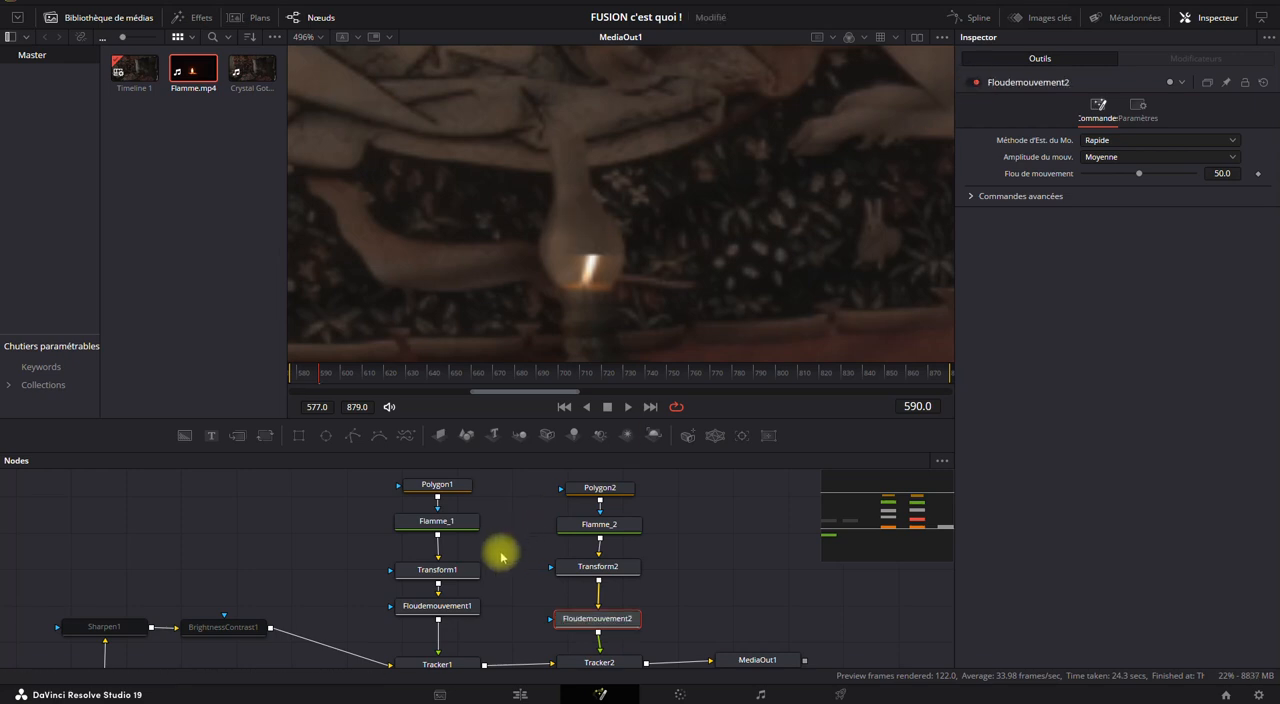
Set the motion estimation method to Meilleure qualité on both Floudemouvement1 and Floudemouvement2.
left_click(455, 606)
left_click(1112, 143)
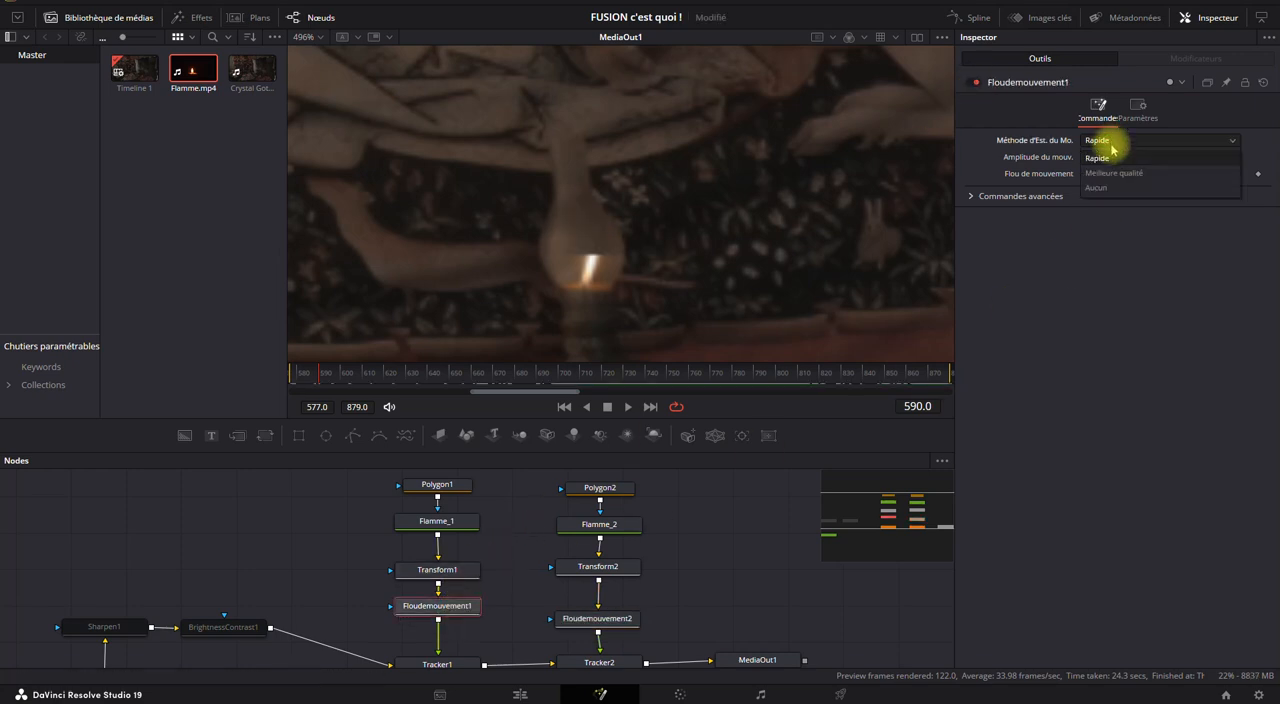
left_click(1109, 172)
left_click(1100, 157)
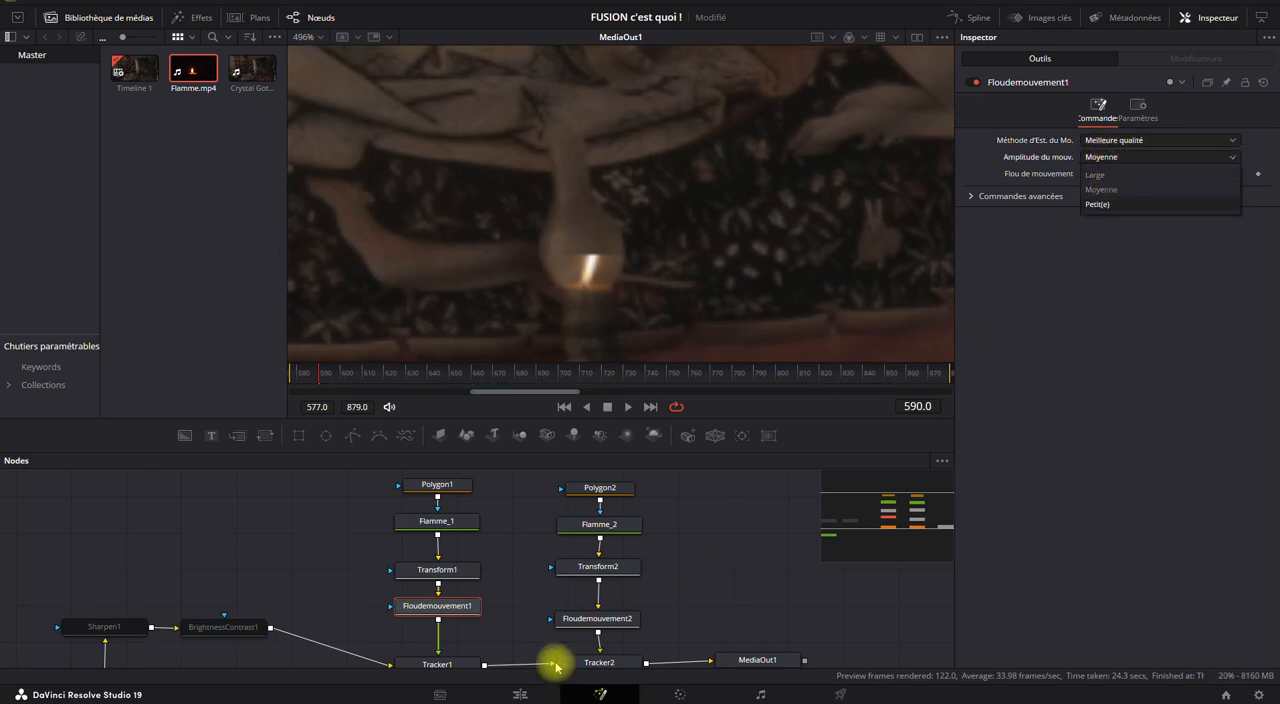
left_click(592, 617)
left_click(1095, 143)
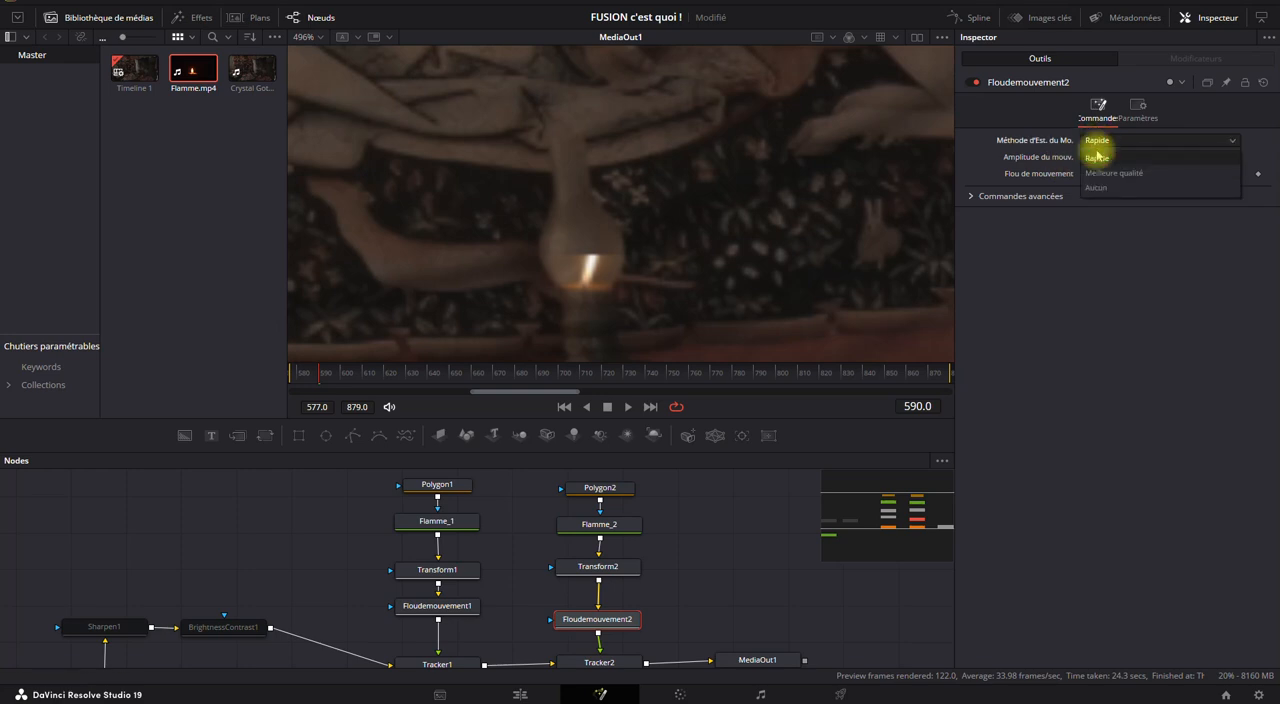
left_click(1095, 173)
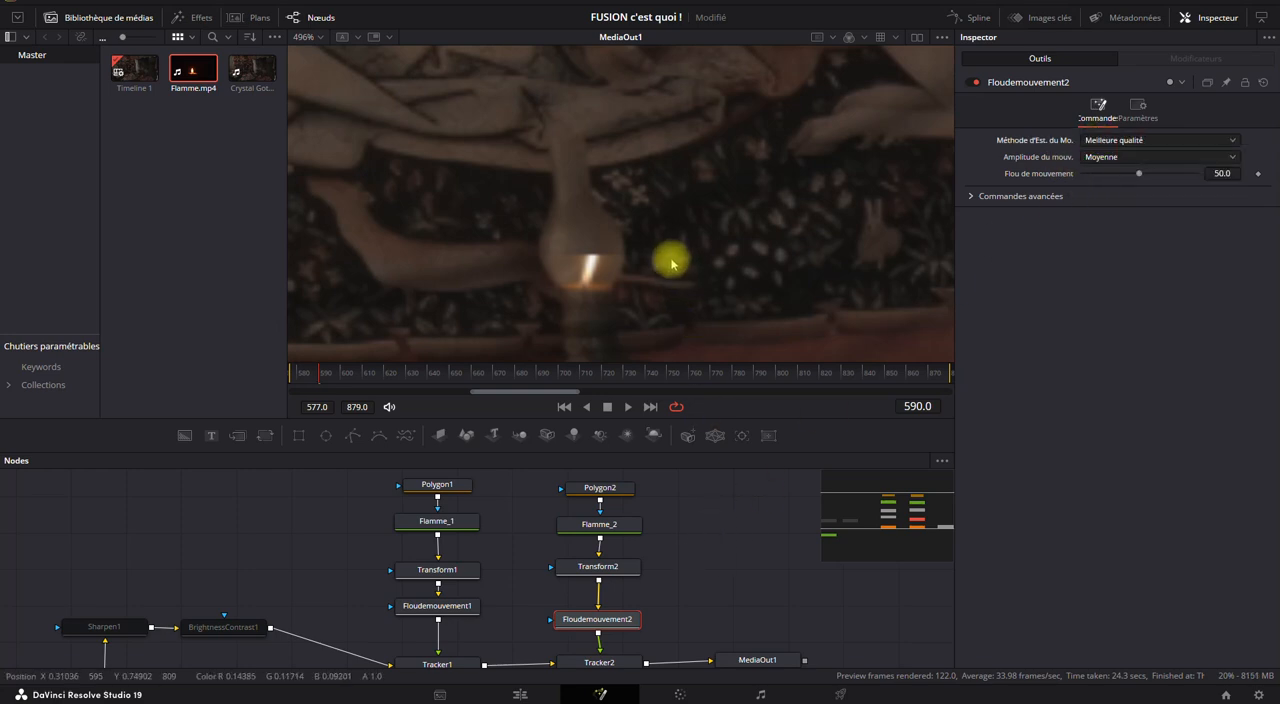
Inspect the second flame's branch and toggle Floudemouvement2 to judge its motion blur, leaving the node bypassed.
scroll(669, 258, "down", 2)
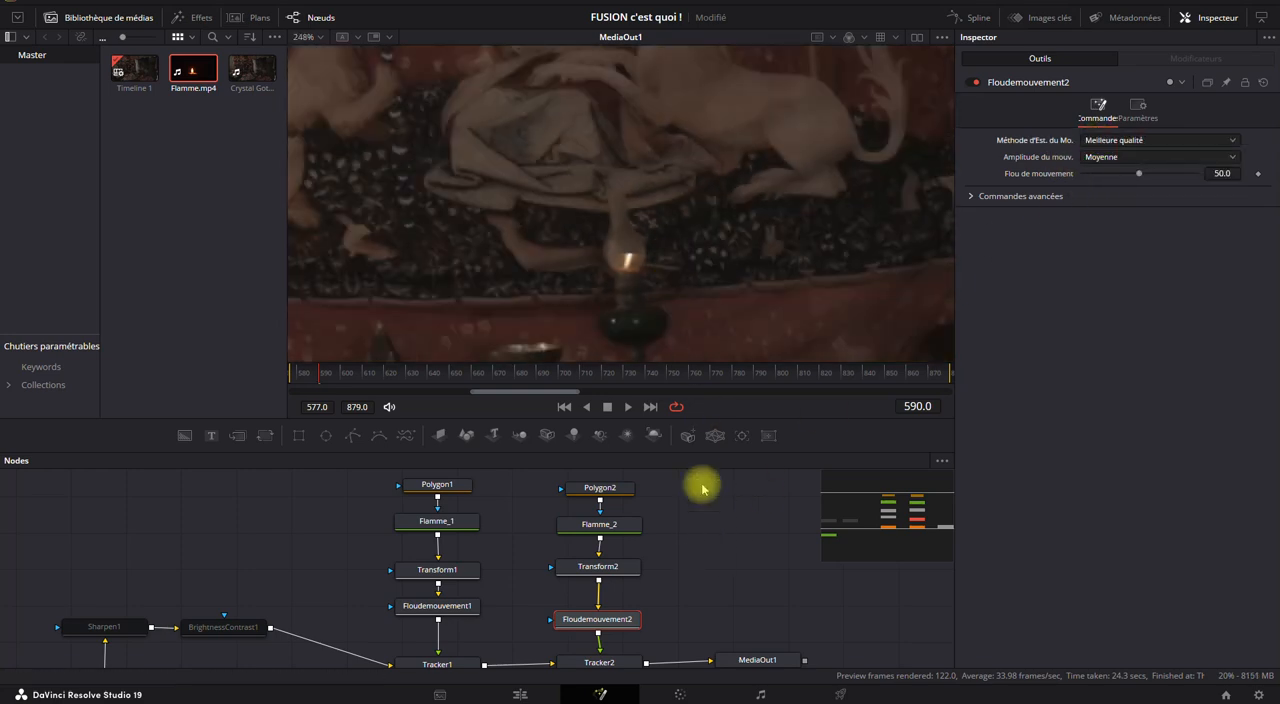
left_click_drag(685, 290, 662, 238)
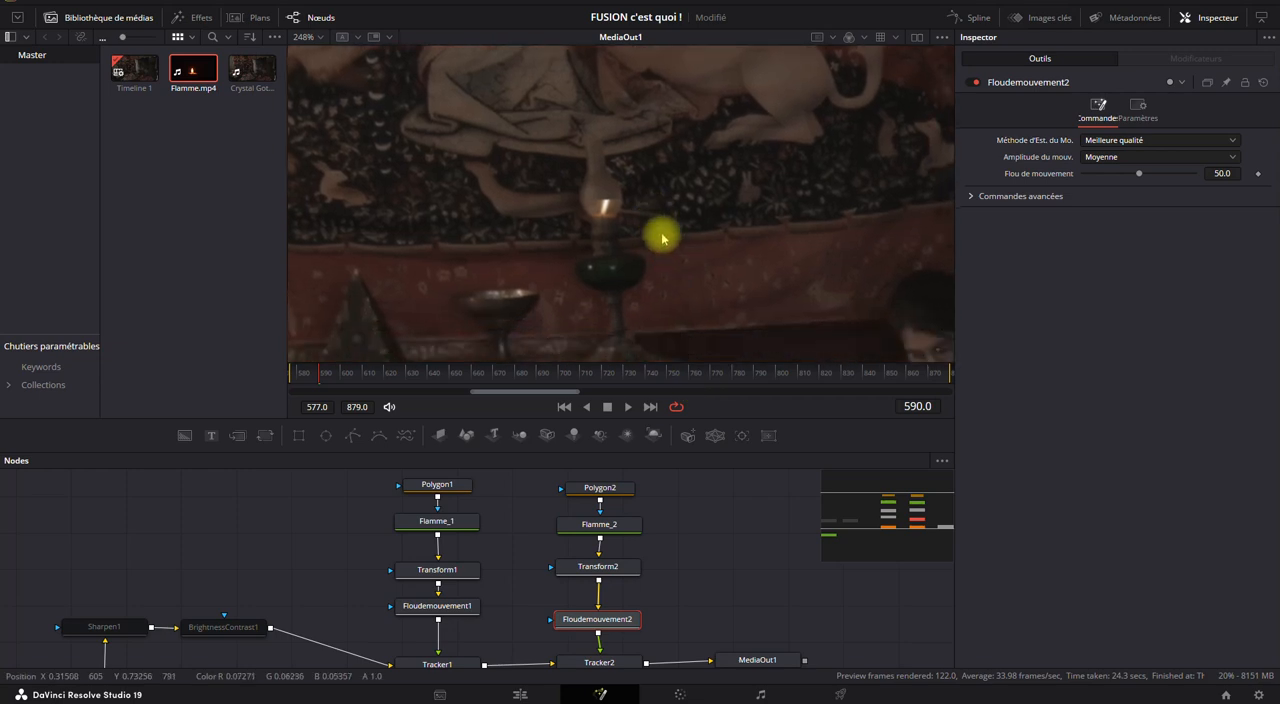
left_click(616, 531)
left_click(609, 566)
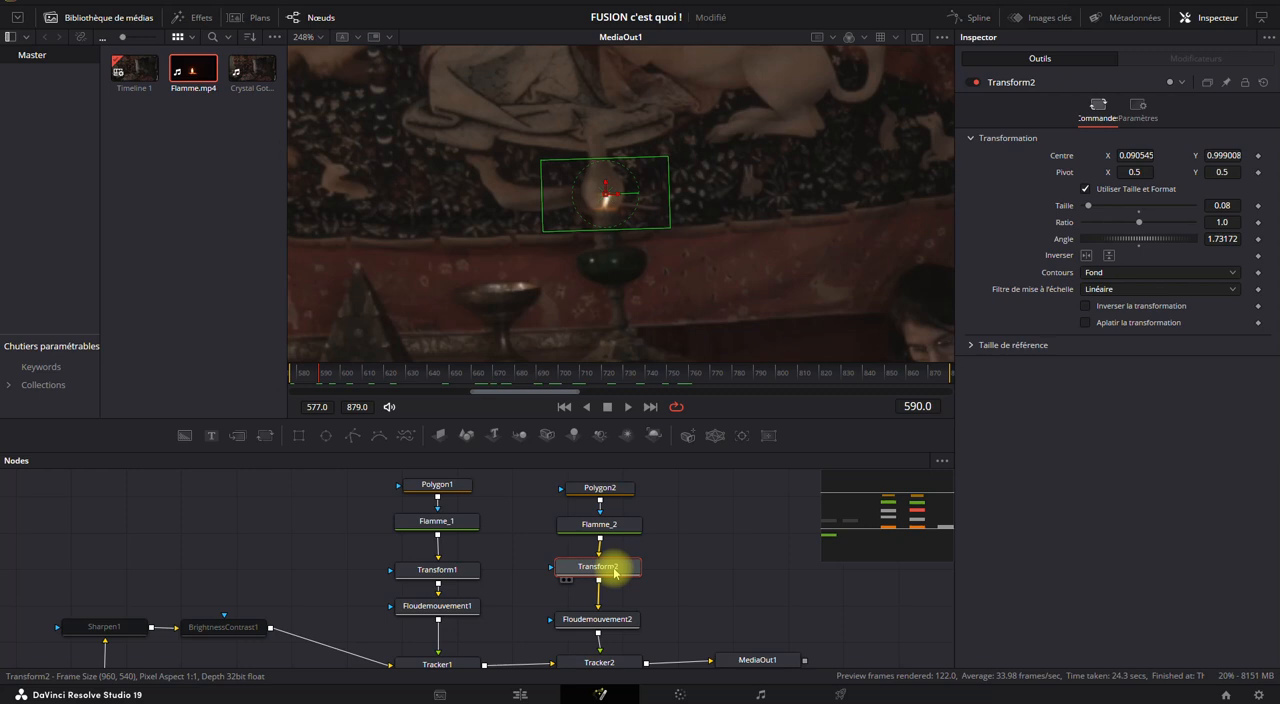
left_click(607, 628)
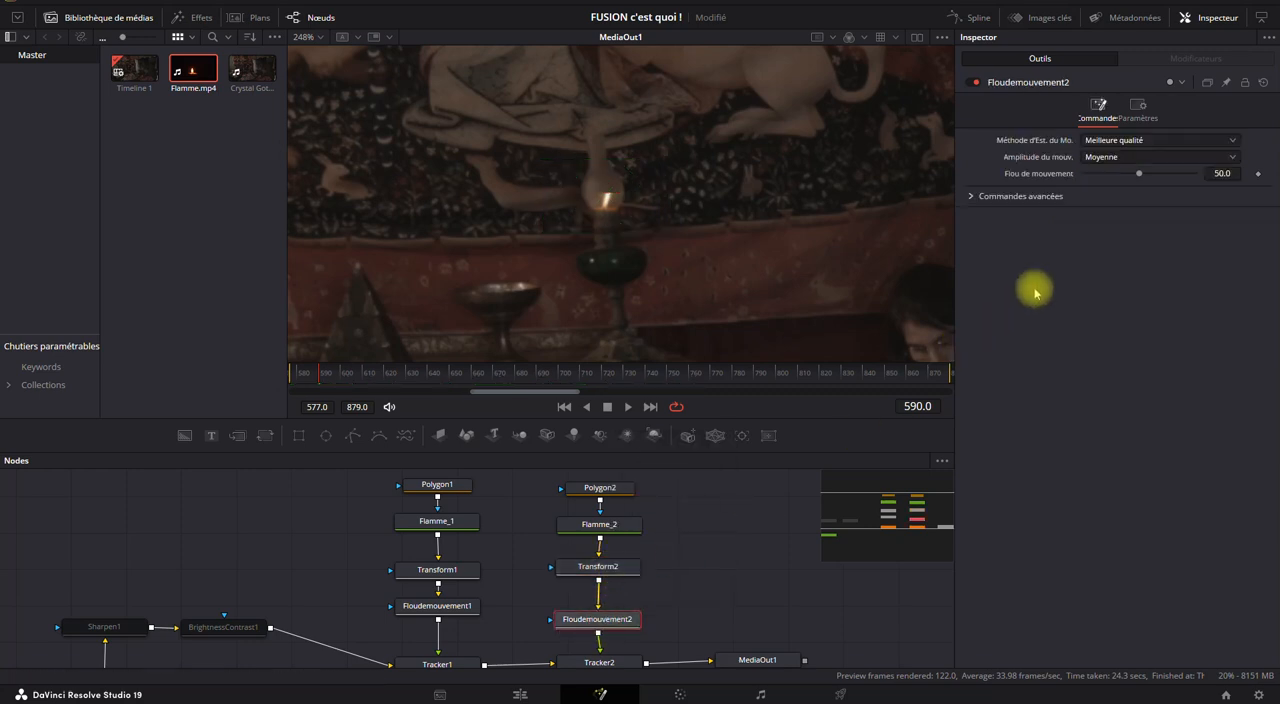
left_click(974, 84)
left_click(974, 84)
left_click(974, 84)
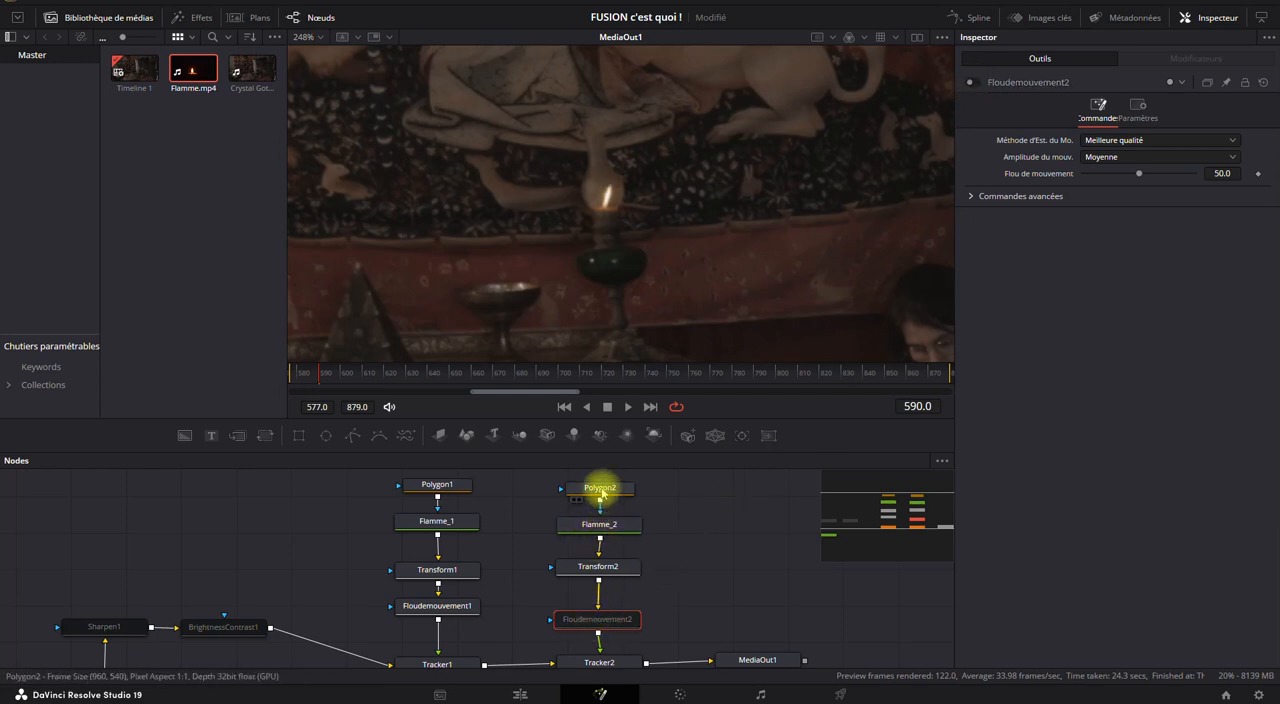
Delete the Floudemouvement2 node from the second flame's branch, between Transform2 and Tracker2.
left_click(601, 489)
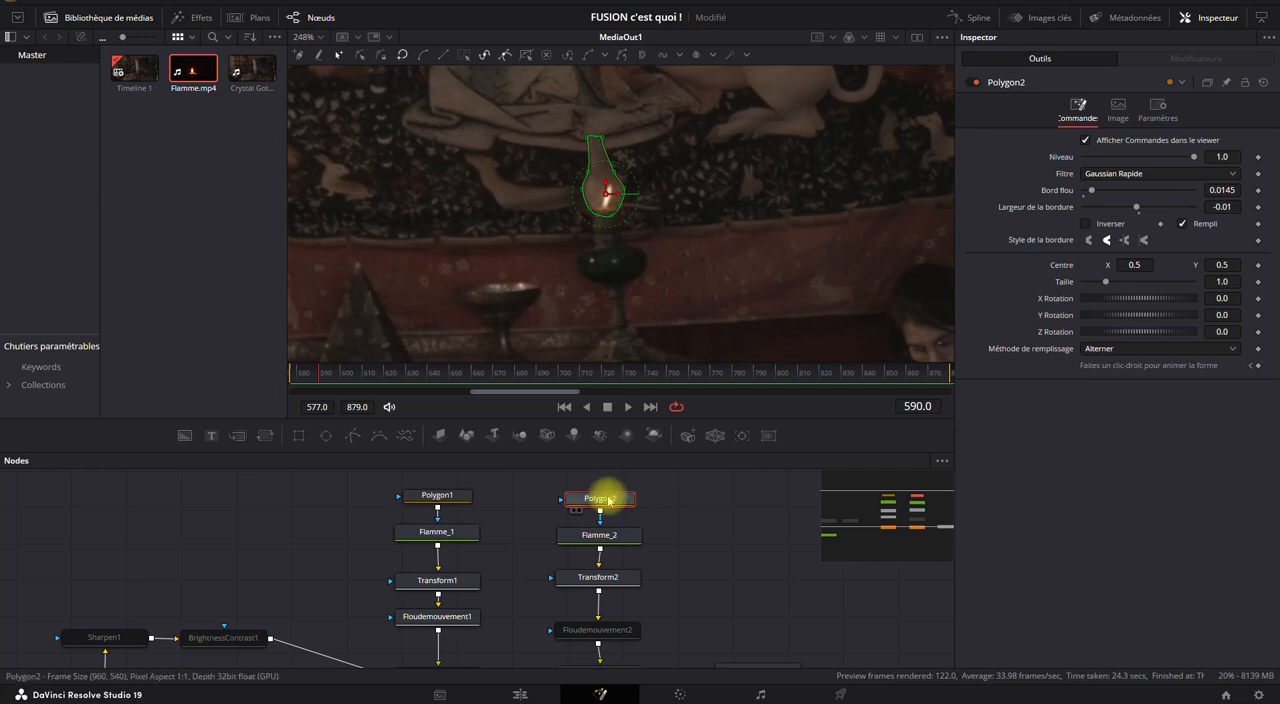
left_click(625, 628)
key("Delete")
left_click(708, 552)
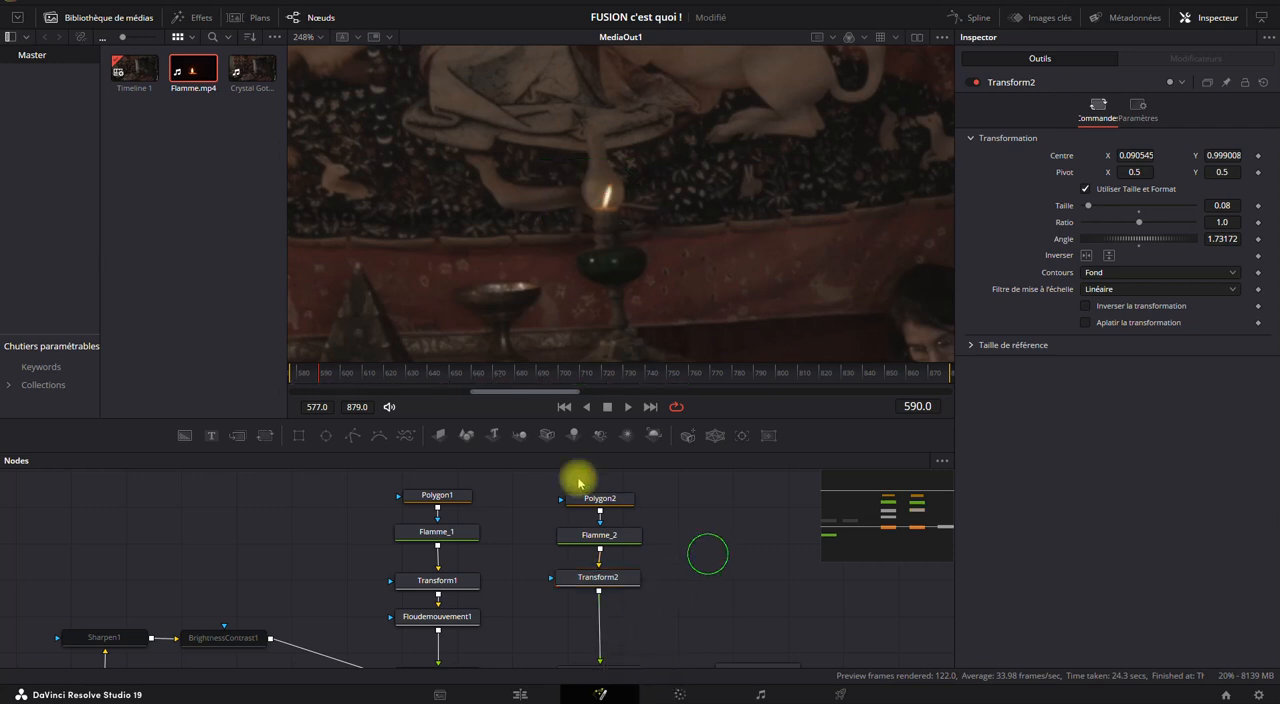
Play back the composite to check the second flame, view both lamps in the wider shot, and return to frame 577.
left_click(623, 407)
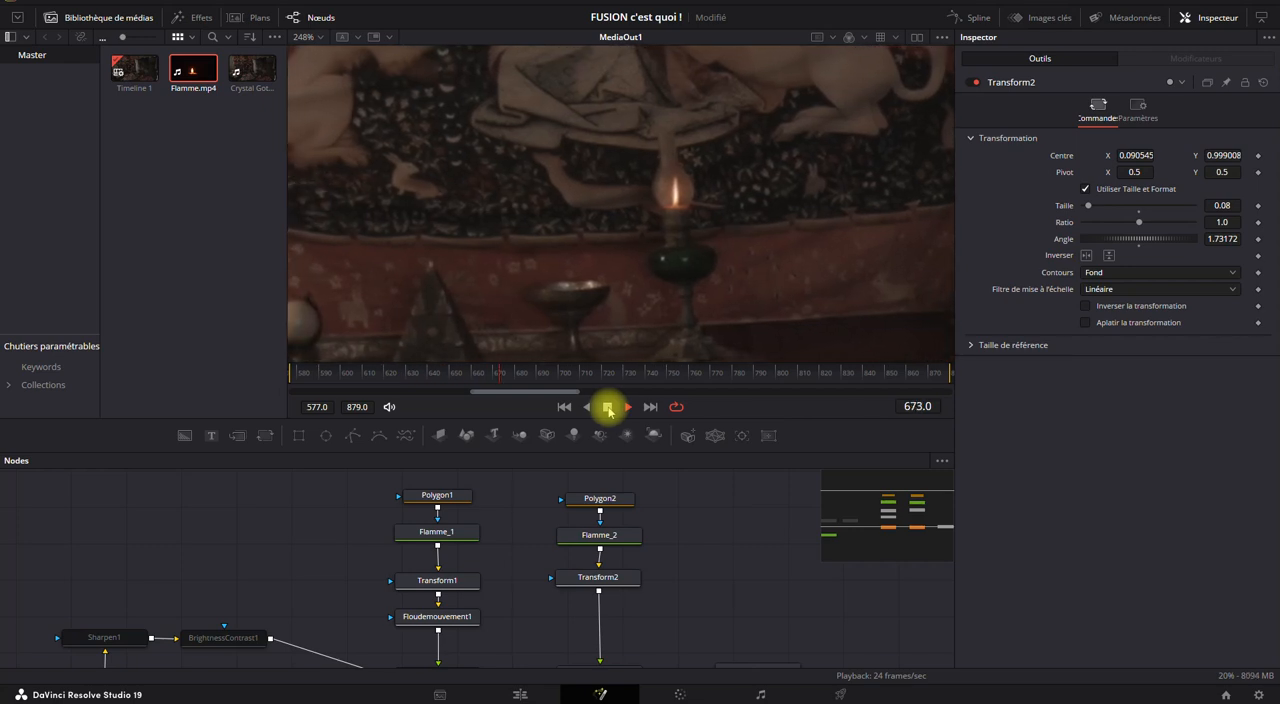
left_click(608, 407)
scroll(594, 241, "down", 5)
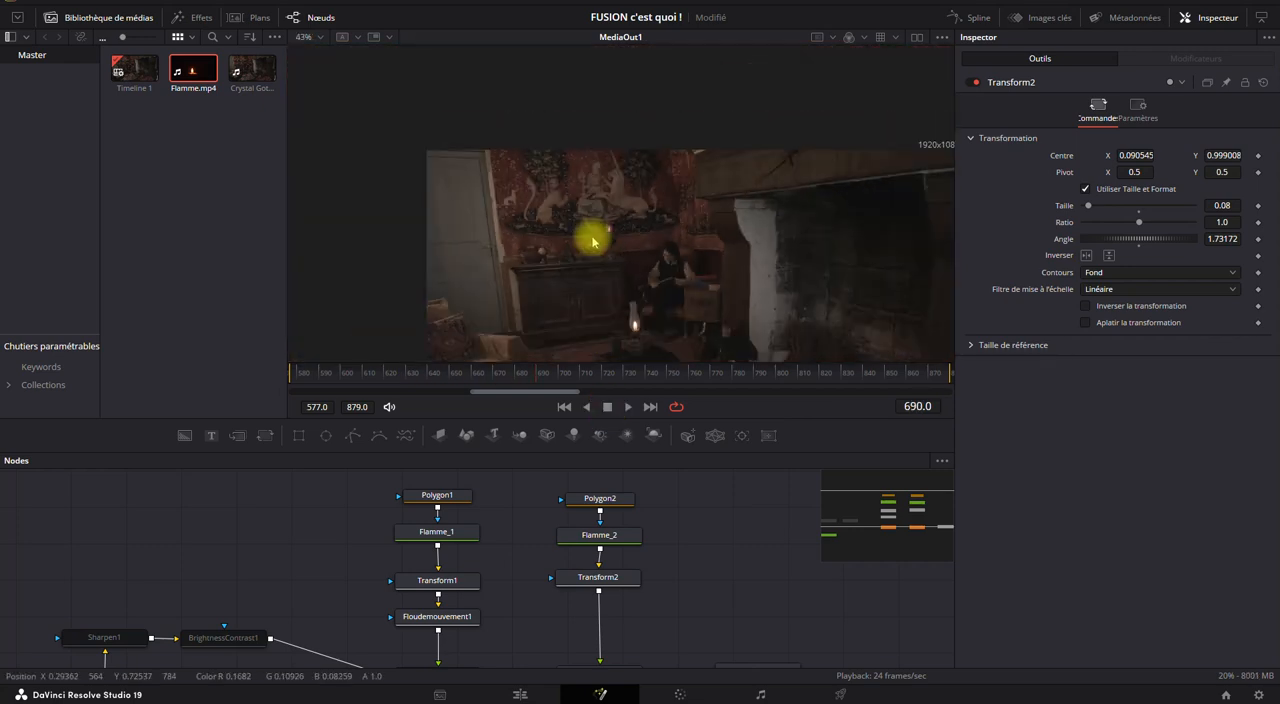
scroll(578, 231, "up", 2)
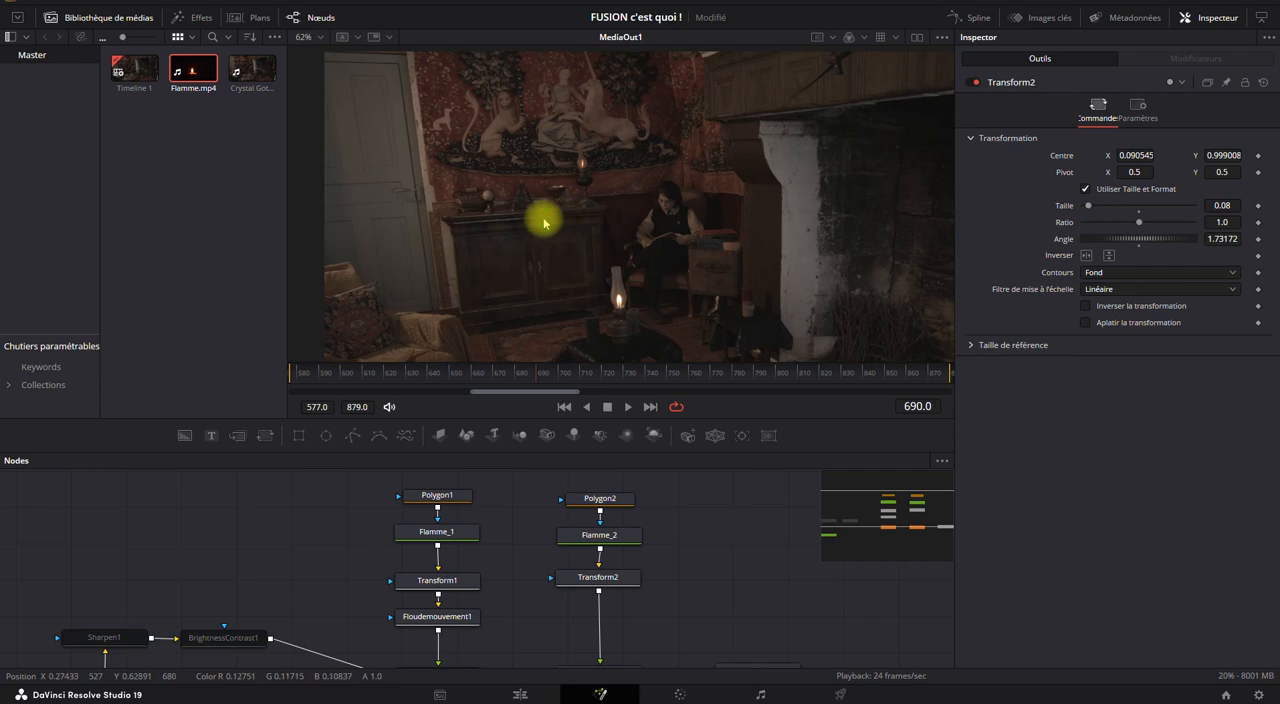
left_click_drag(560, 252, 531, 245)
left_click(563, 407)
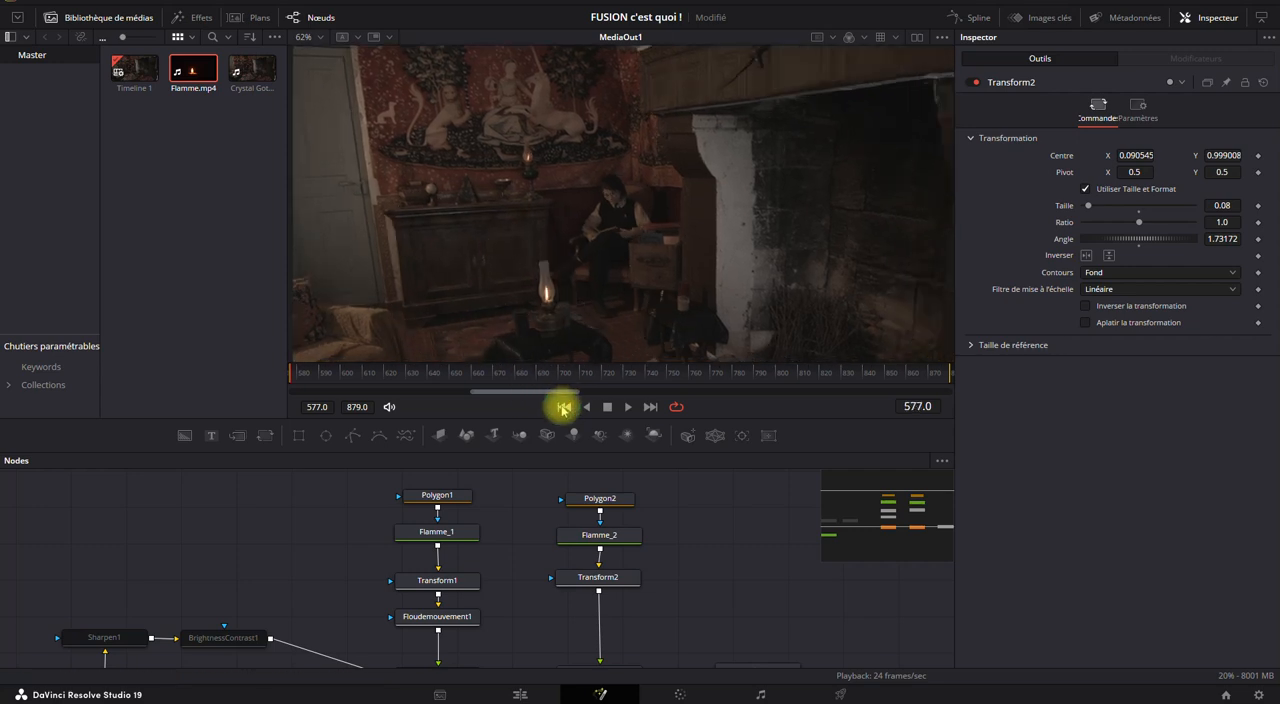
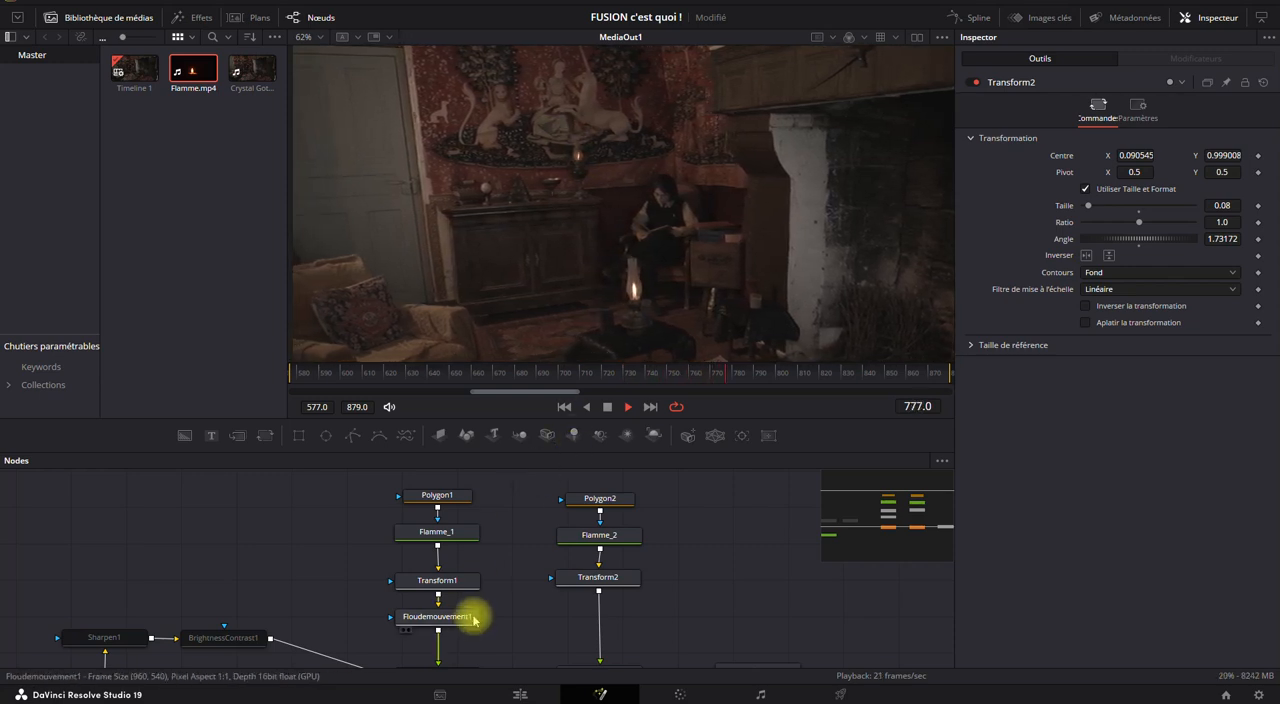
Stop playback at frame 864, try a Flou de mouvement Vecteur node after Transform2, and delete that node.
left_click(608, 408)
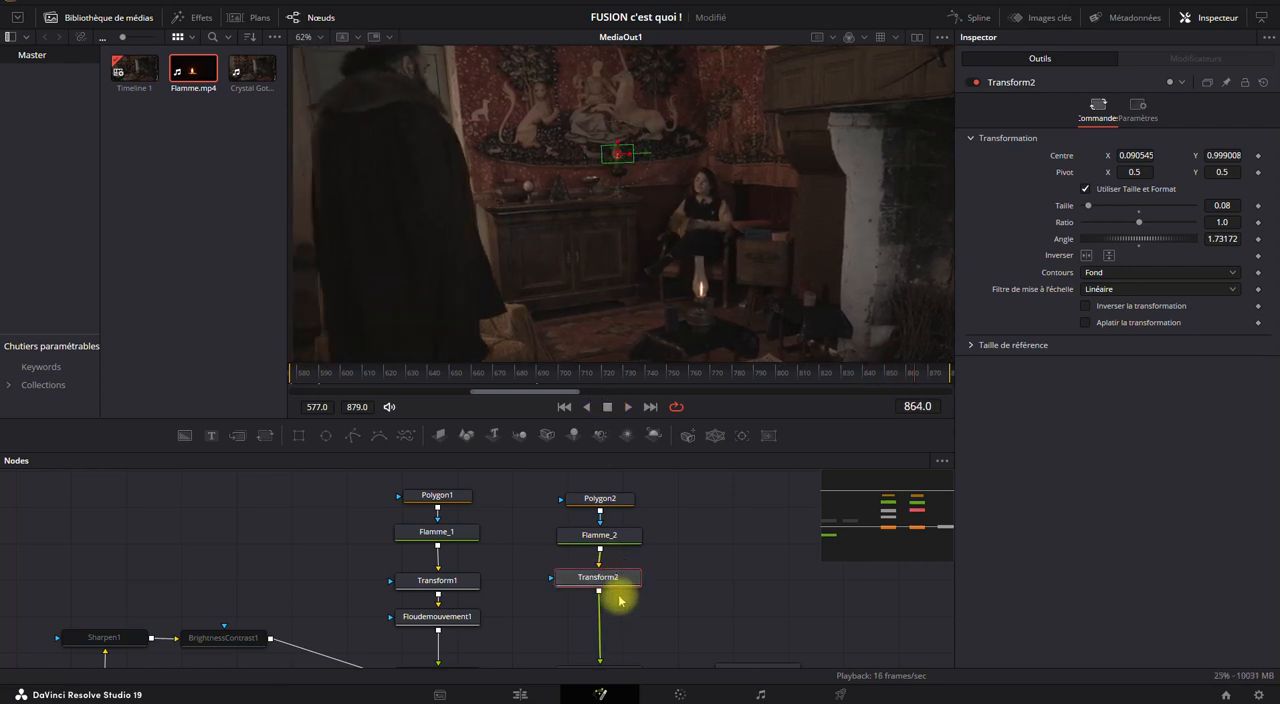
key("ctrl+space")
type("flou de")
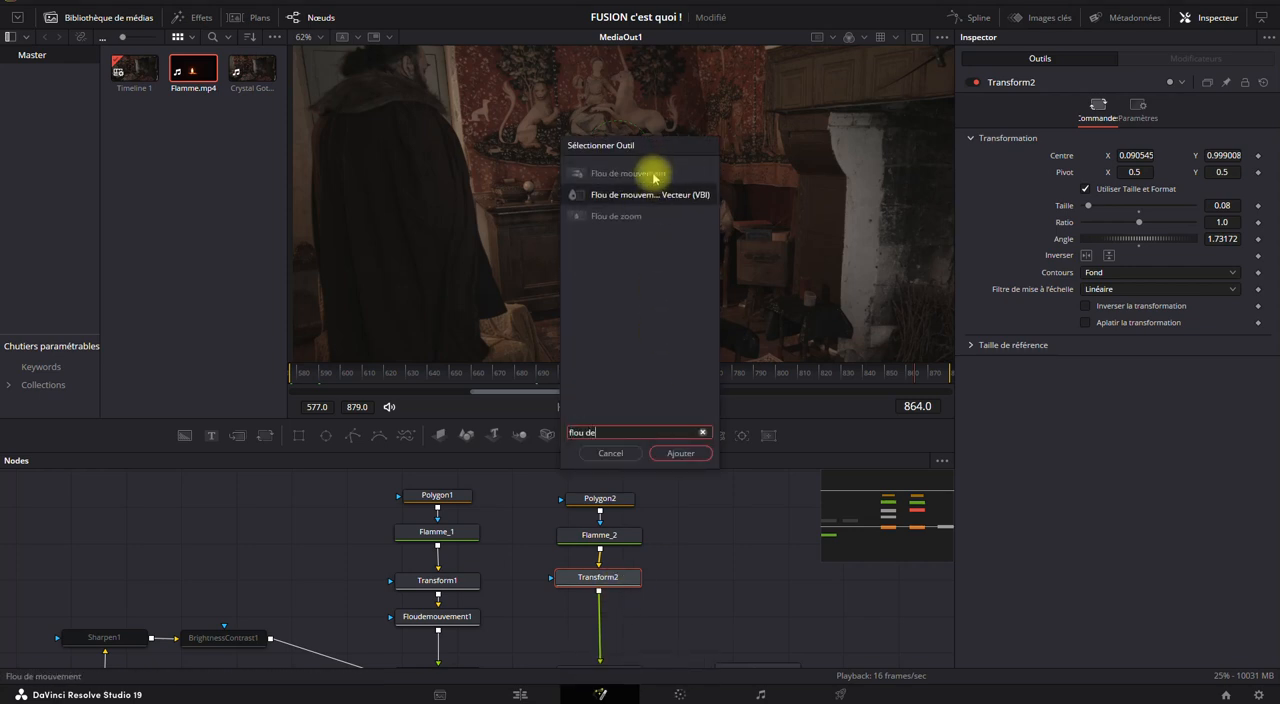
left_click(652, 194)
left_click(690, 452)
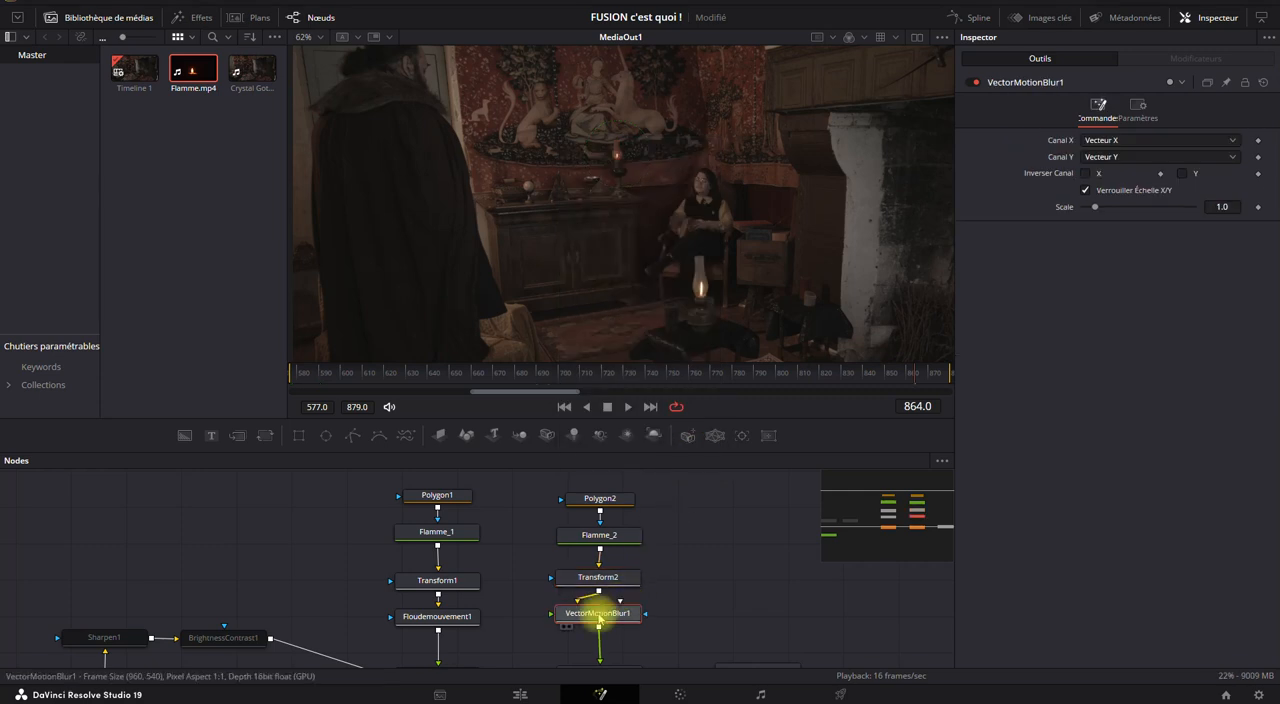
scroll(609, 163, "up", 5)
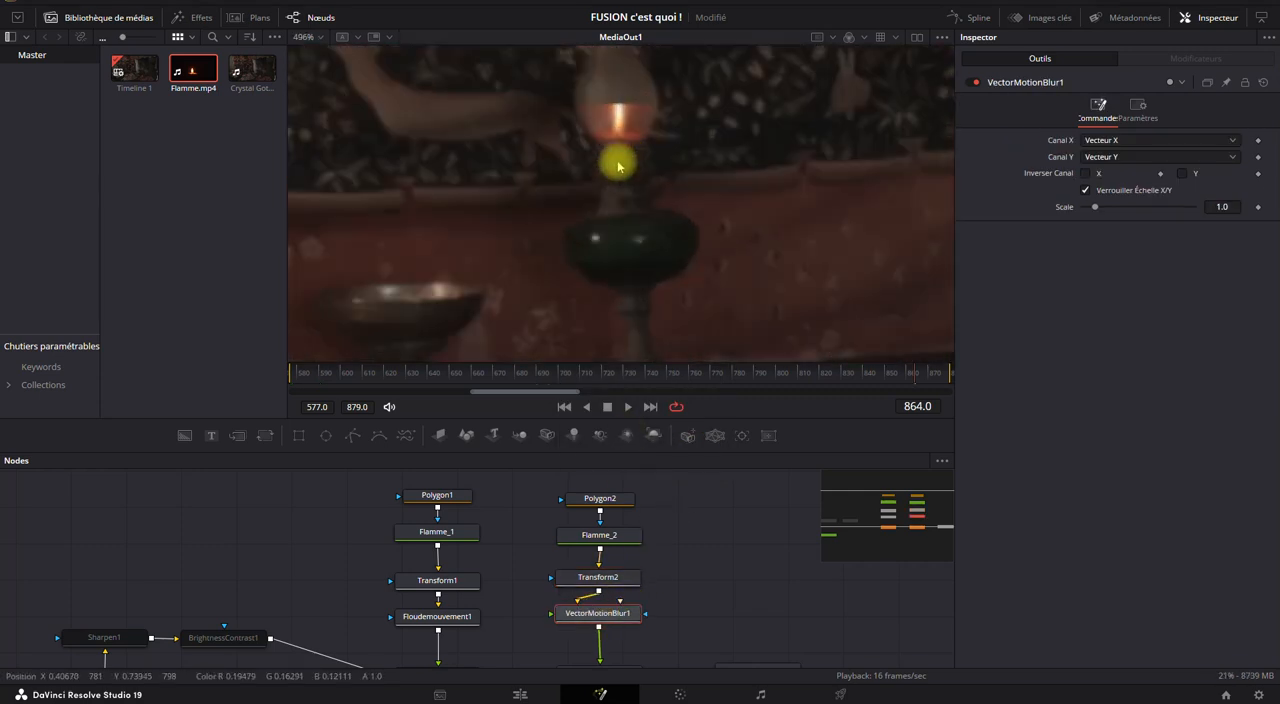
left_click_drag(637, 171, 638, 264)
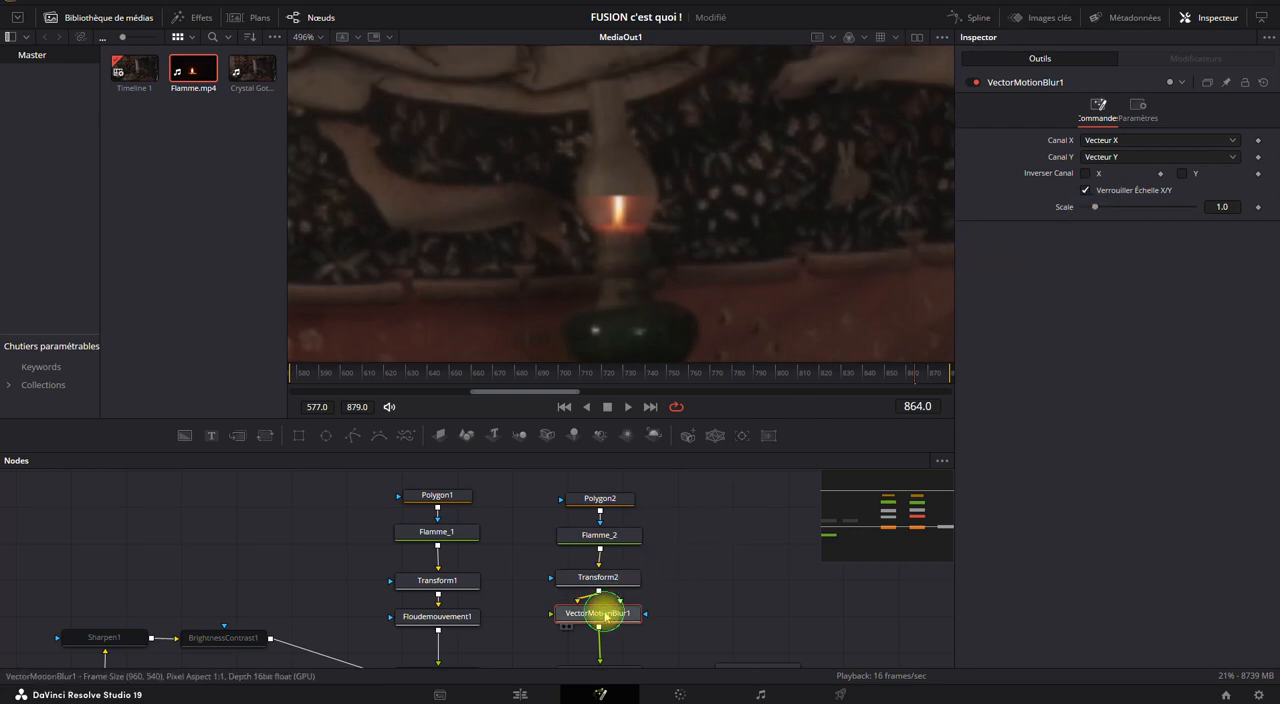
key("Delete")
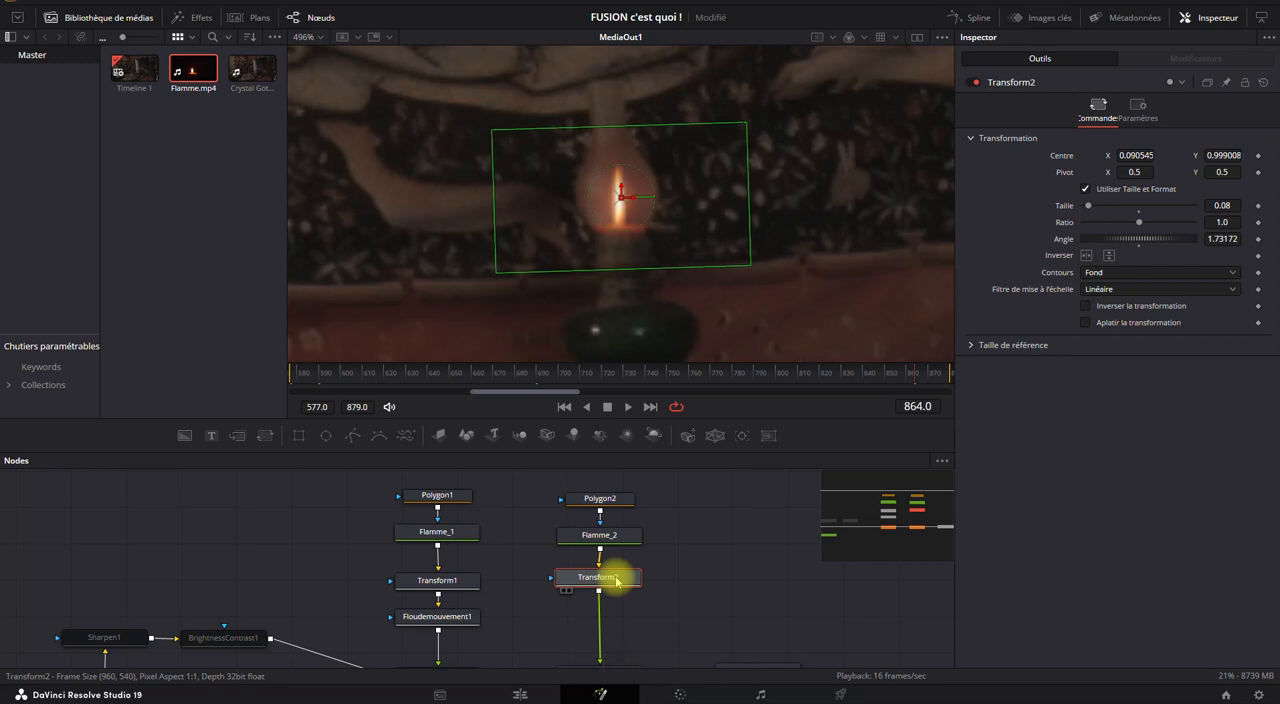
Add a Flou de mouvement node after Transform2 and set its motion estimation method to Meilleure qualité.
key("shift+space")
type("flou de")
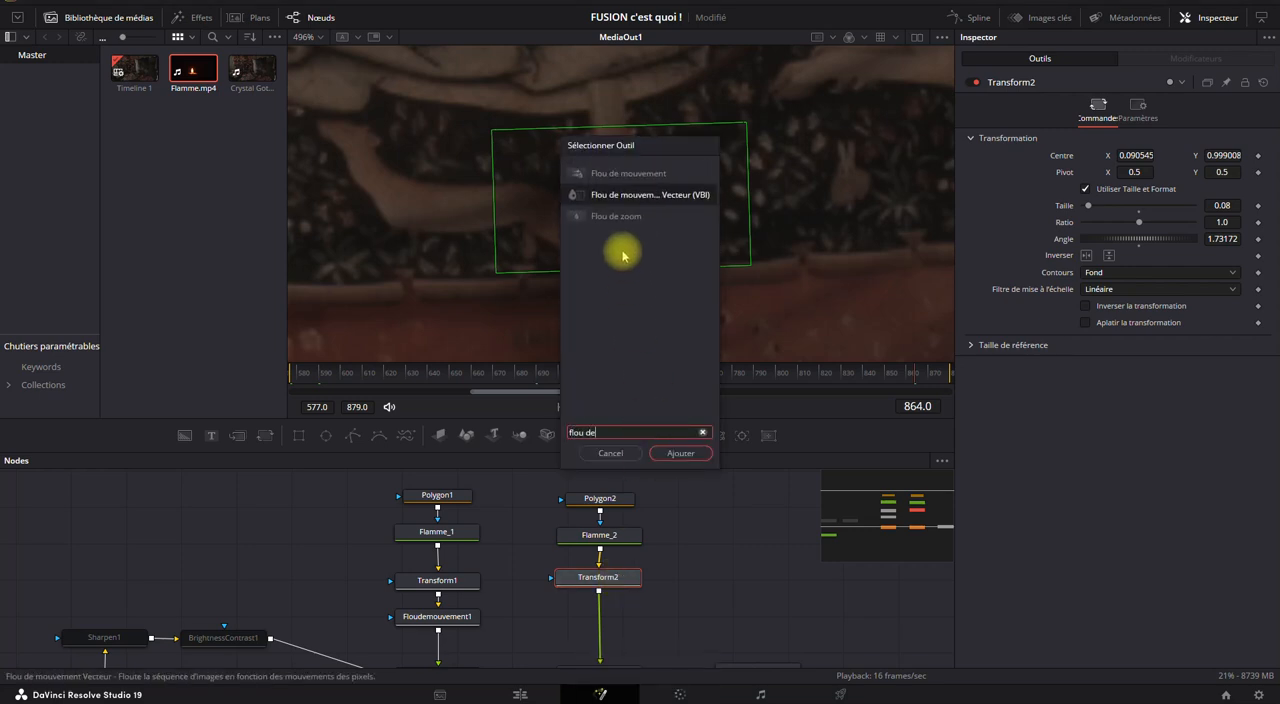
left_click(620, 175)
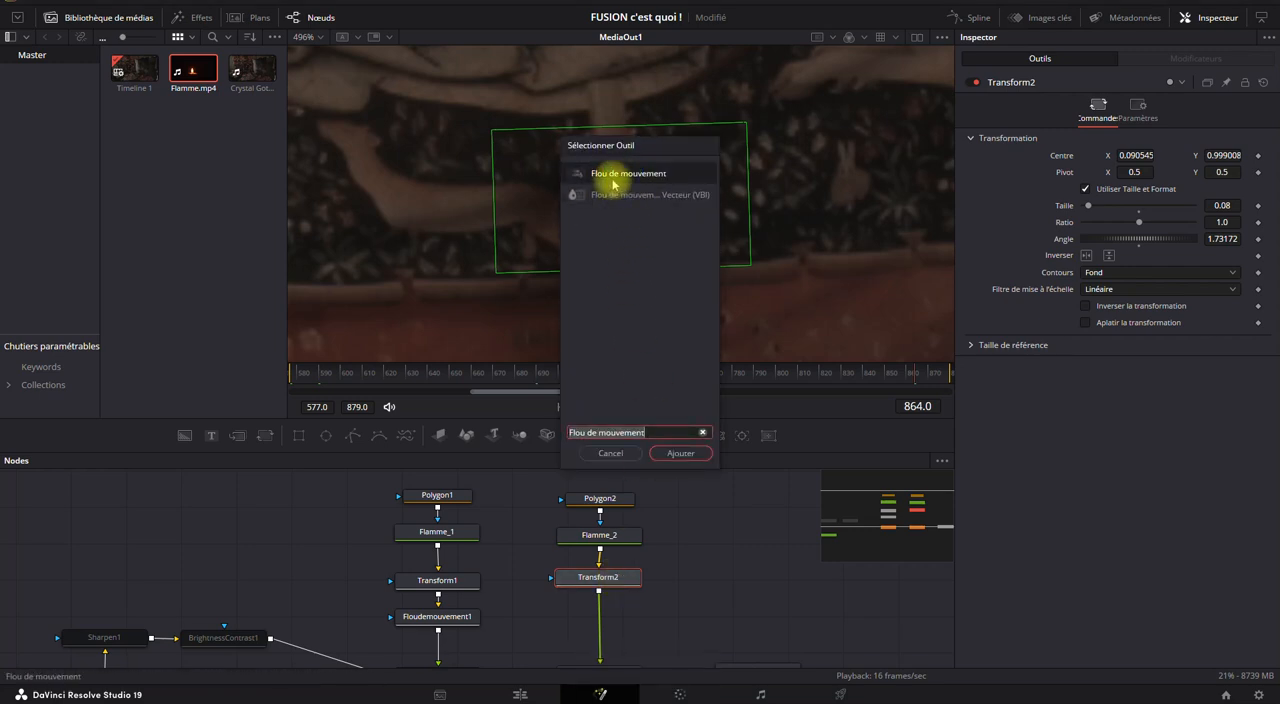
left_click(680, 454)
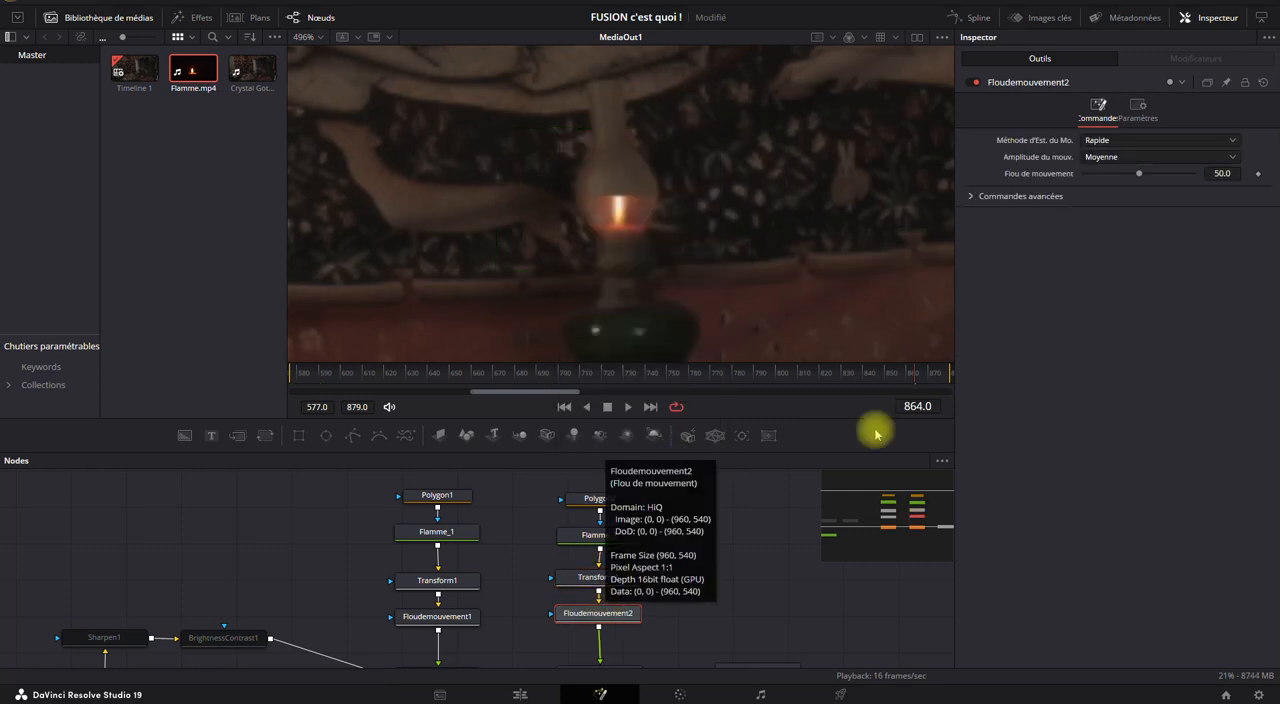
left_click(1100, 141)
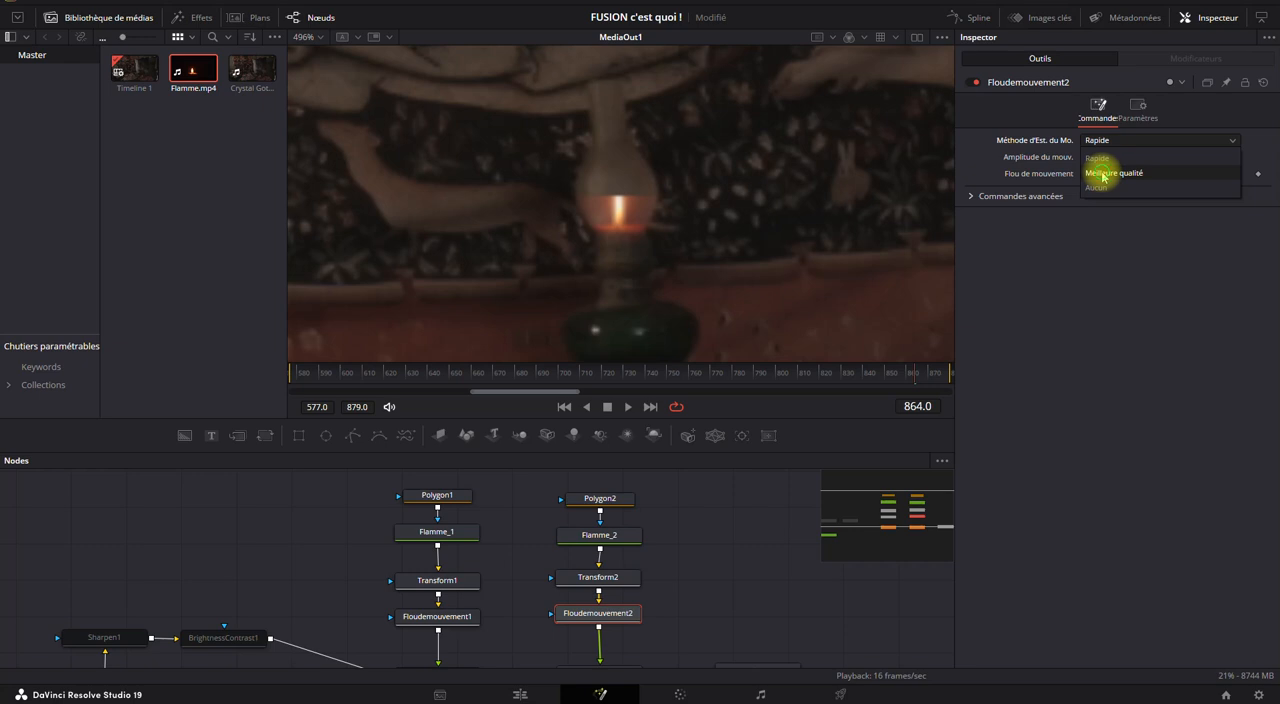
left_click(1103, 174)
Try the Normal blend operation on Tracker2 for the second flame, and restore Screen.
scroll(634, 606, "down", 2)
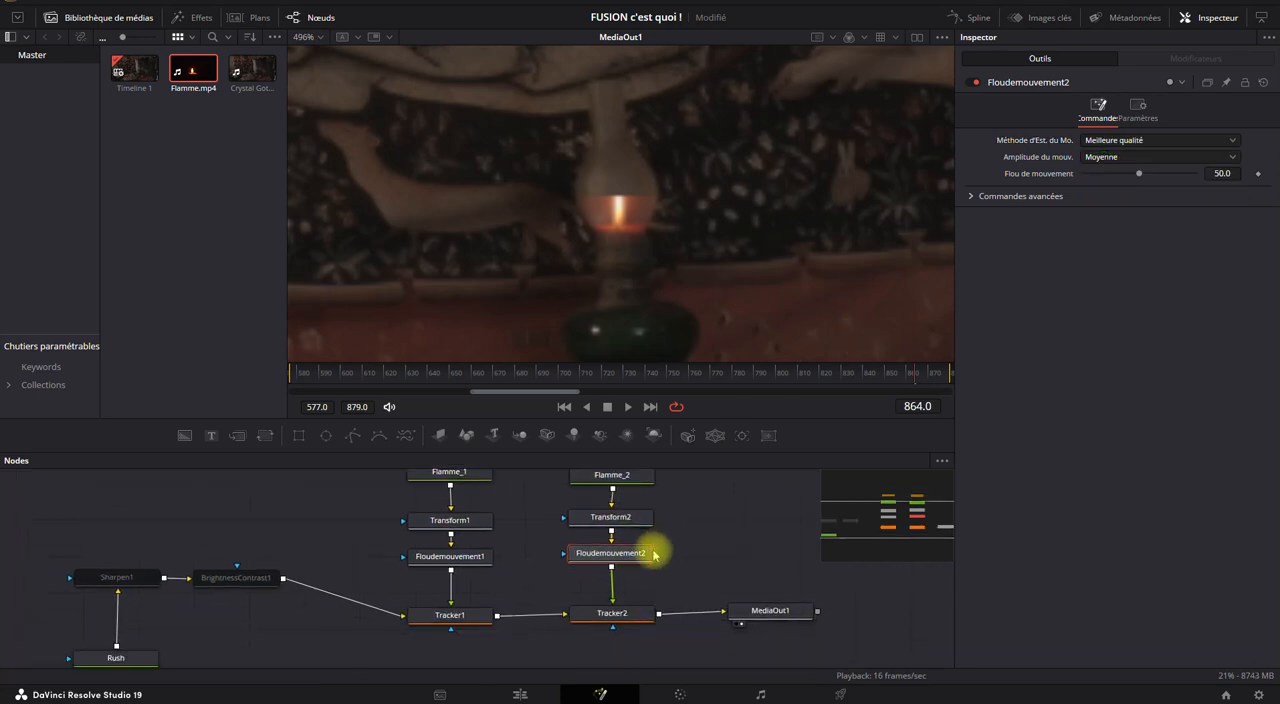
left_click(605, 615)
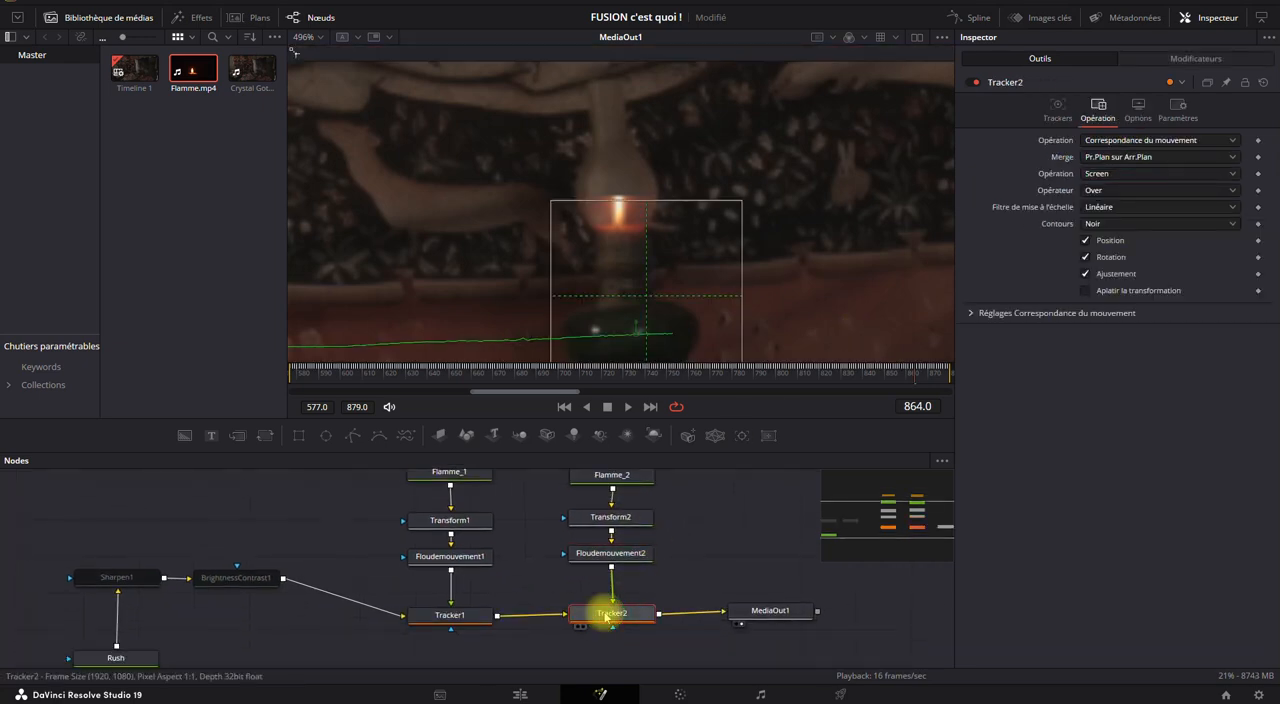
left_click(1095, 187)
left_click(1097, 188)
left_click(1097, 174)
left_click(1097, 190)
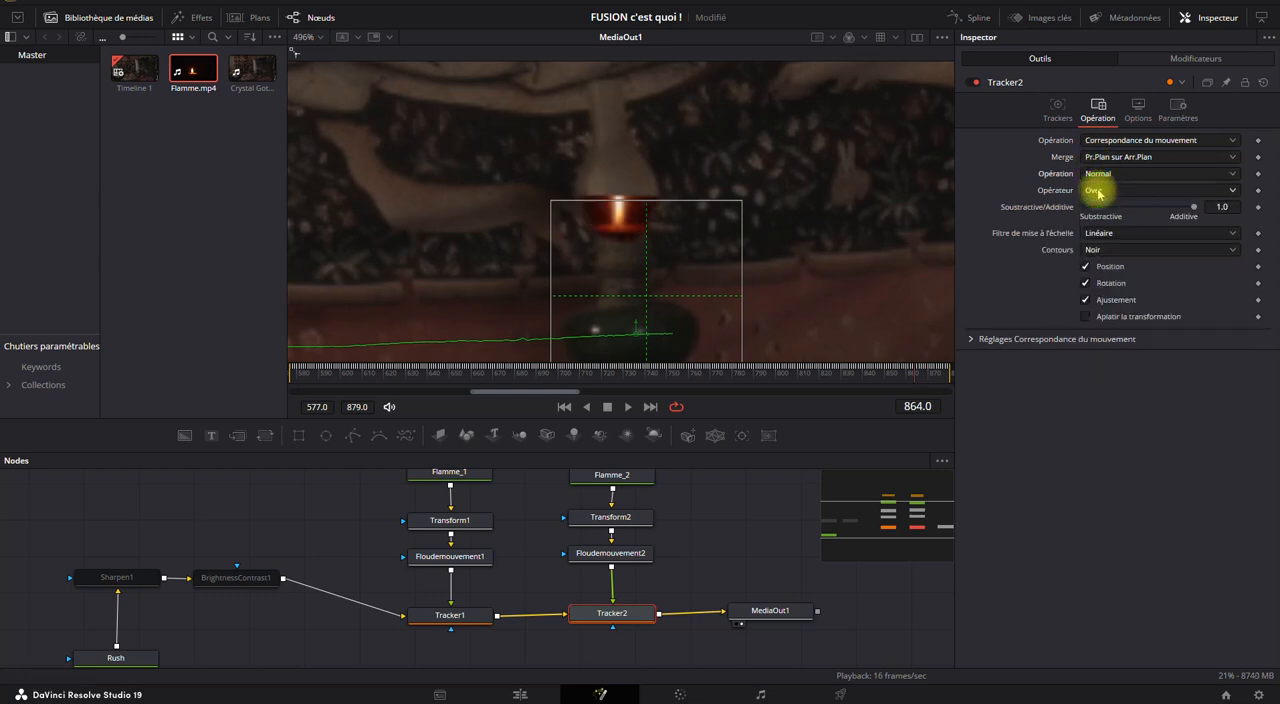
left_click(1098, 174)
left_click(1099, 206)
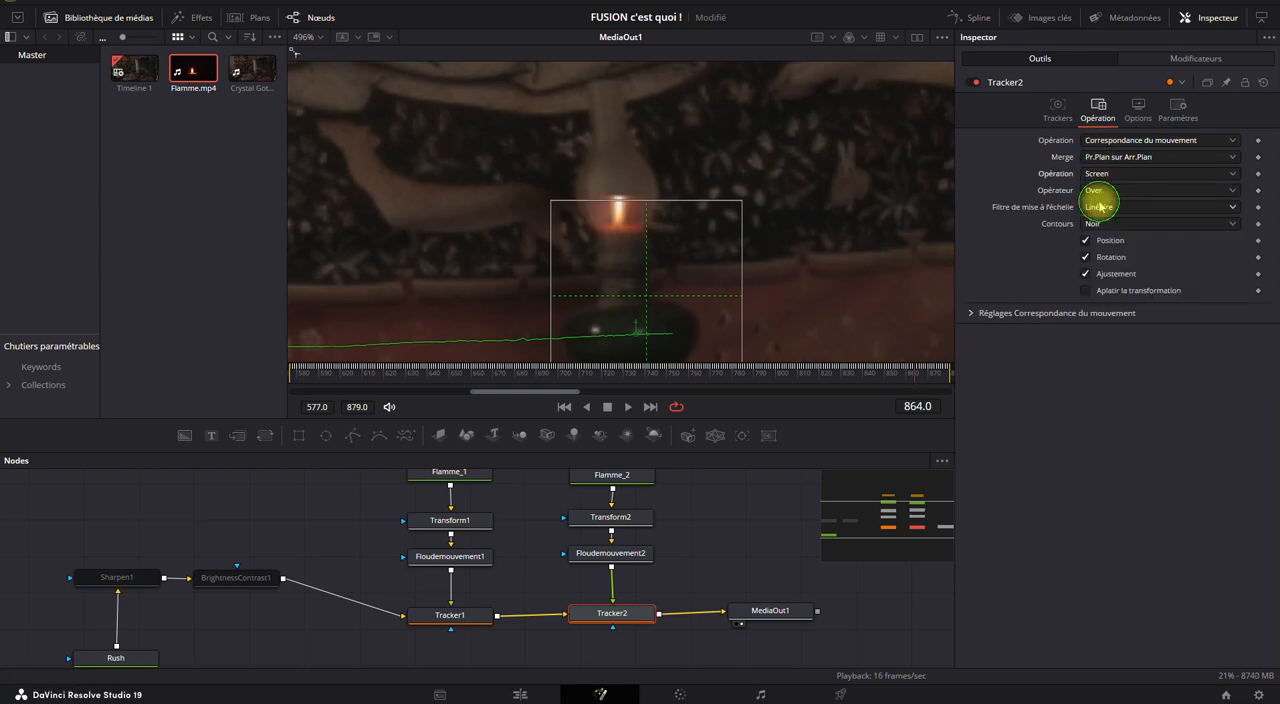
Toggle Floudemouvement2 off and on to compare the second flame with and without motion blur.
left_click(633, 558)
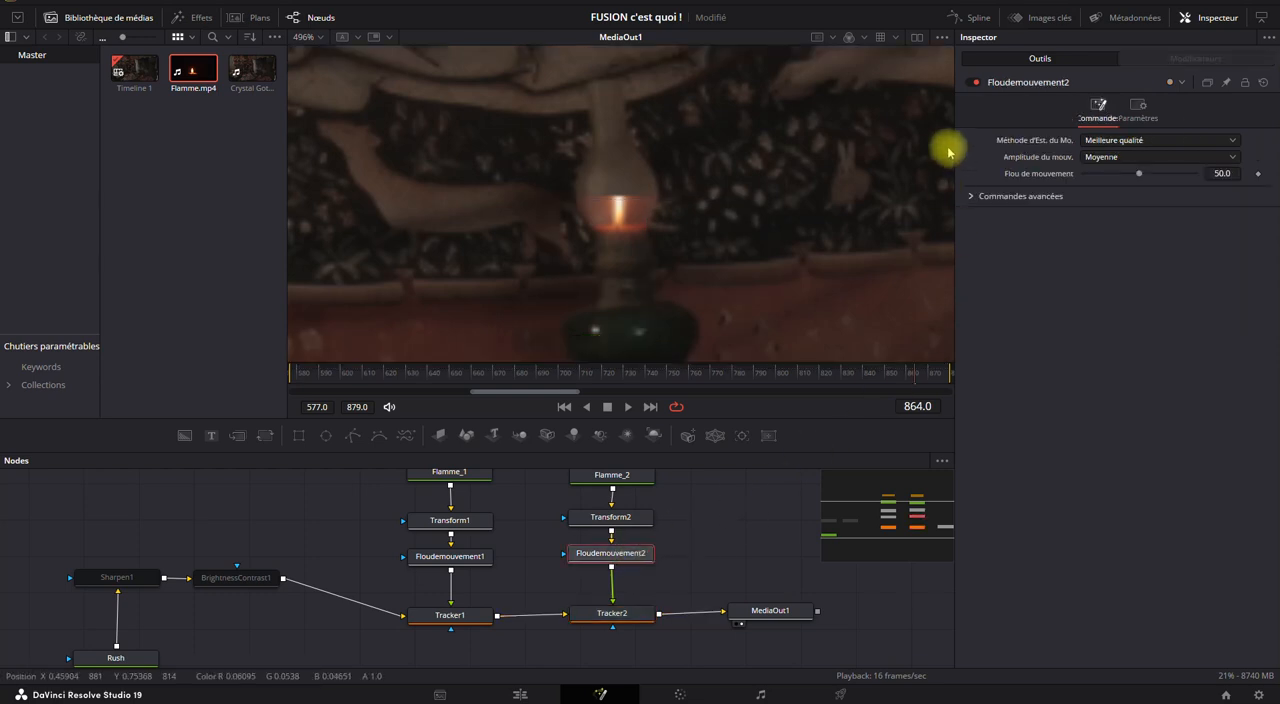
left_click(974, 84)
left_click(974, 84)
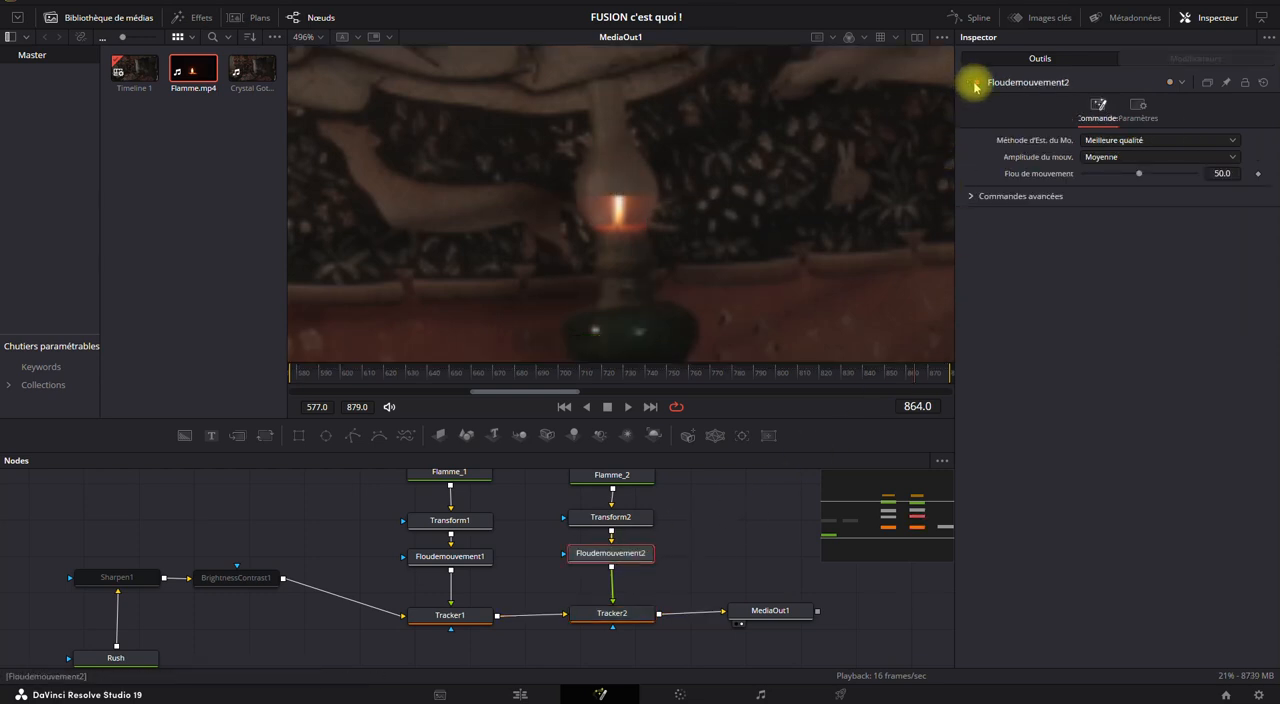
left_click(974, 84)
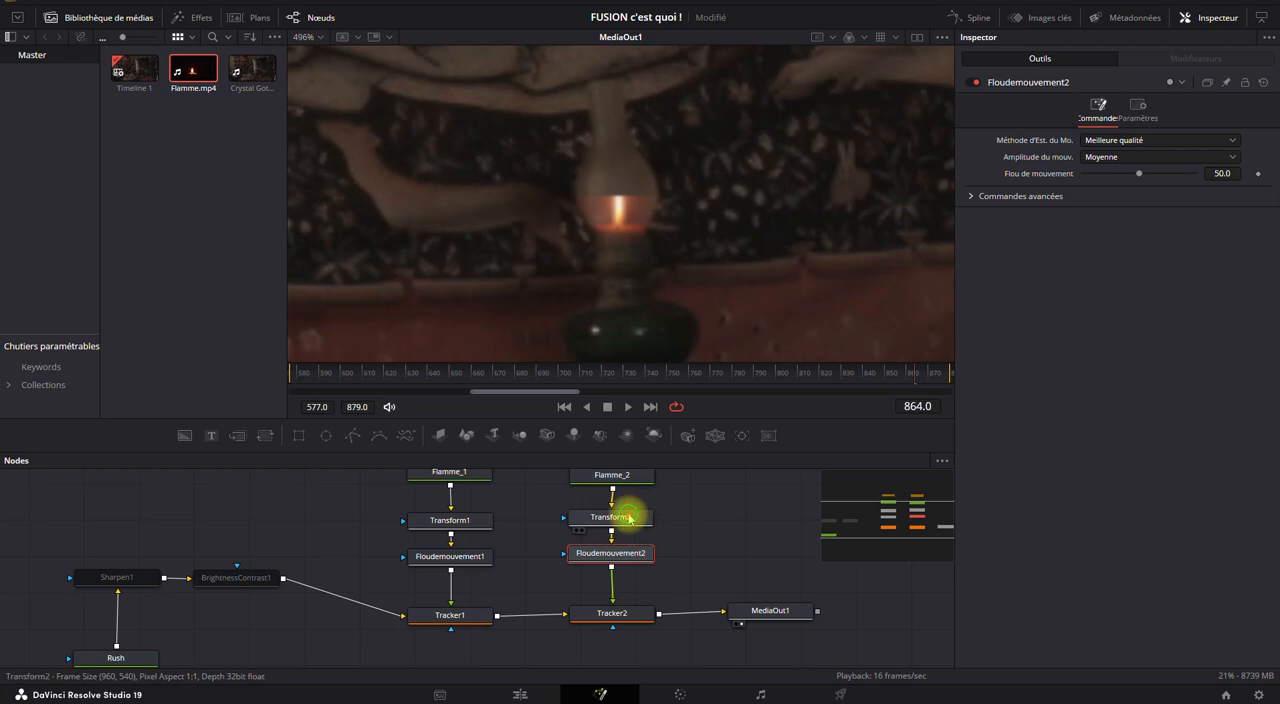
Bypass Transform2 to view the second flame without its transformation, and re-enable the node.
left_click(617, 517)
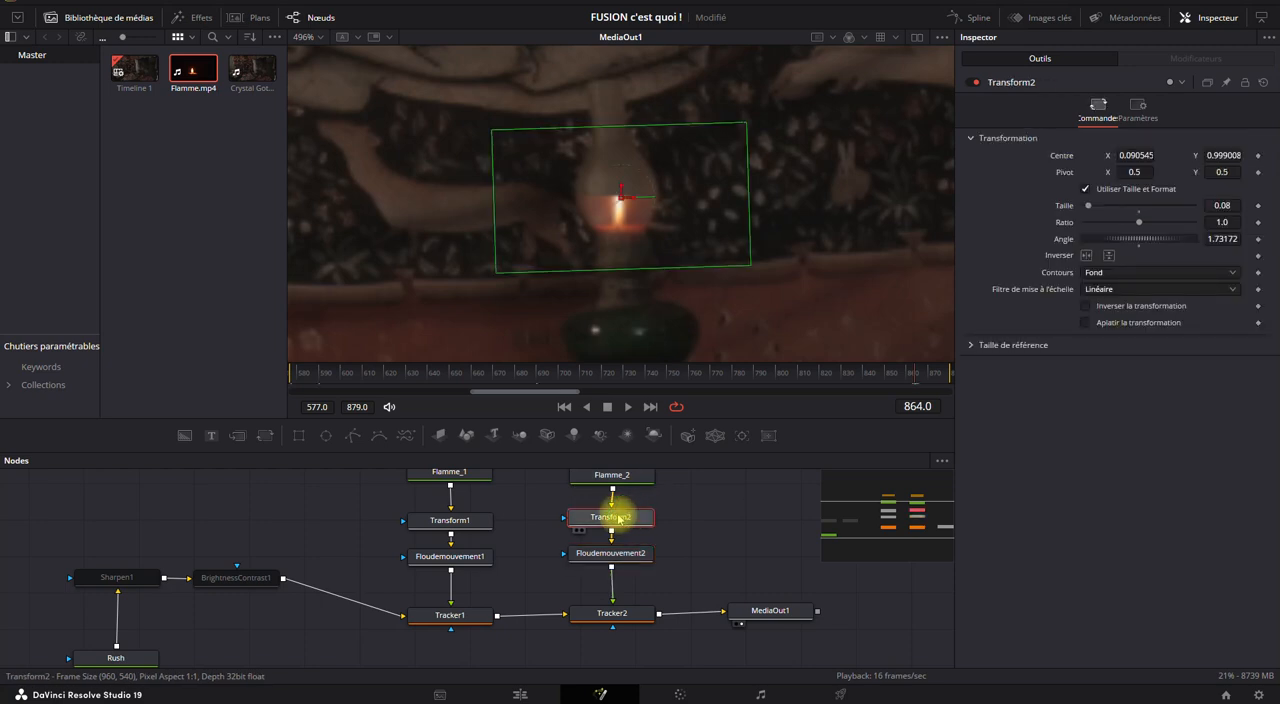
left_click(976, 84)
scroll(723, 300, "down", 5)
left_click_drag(720, 250, 643, 171)
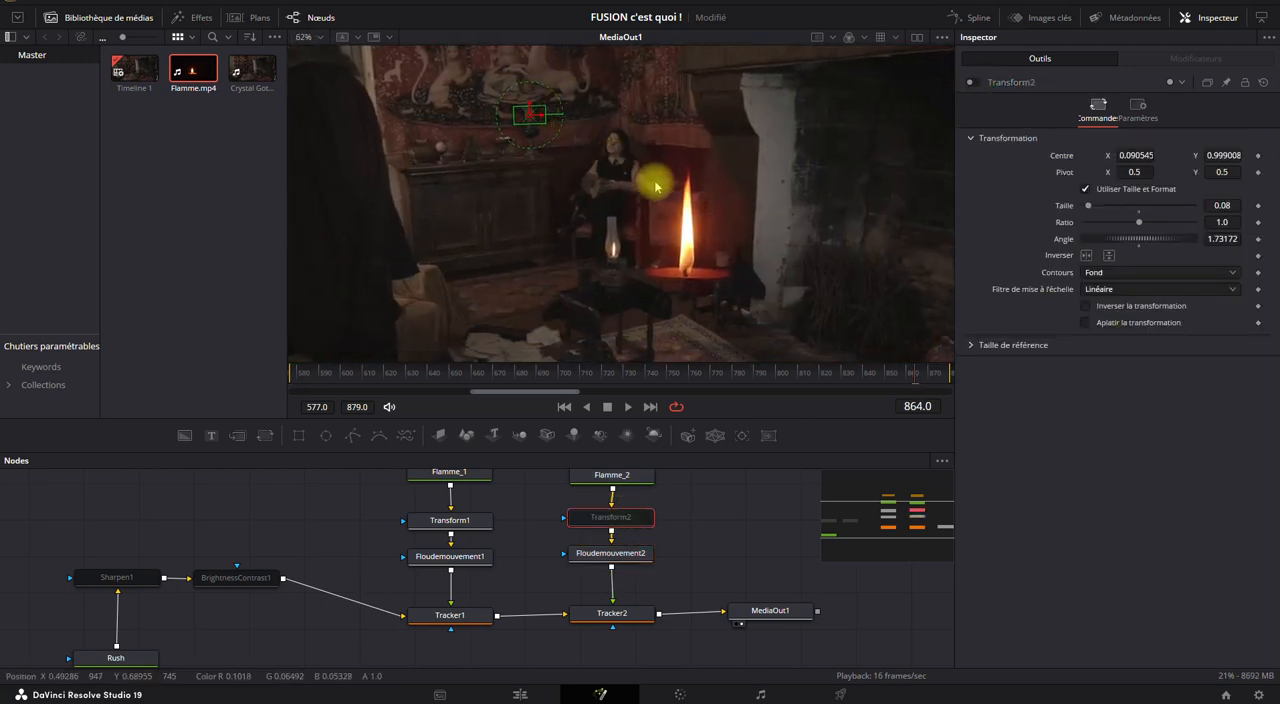
left_click(977, 84)
scroll(543, 132, "up", 5)
left_click_drag(557, 129, 674, 270)
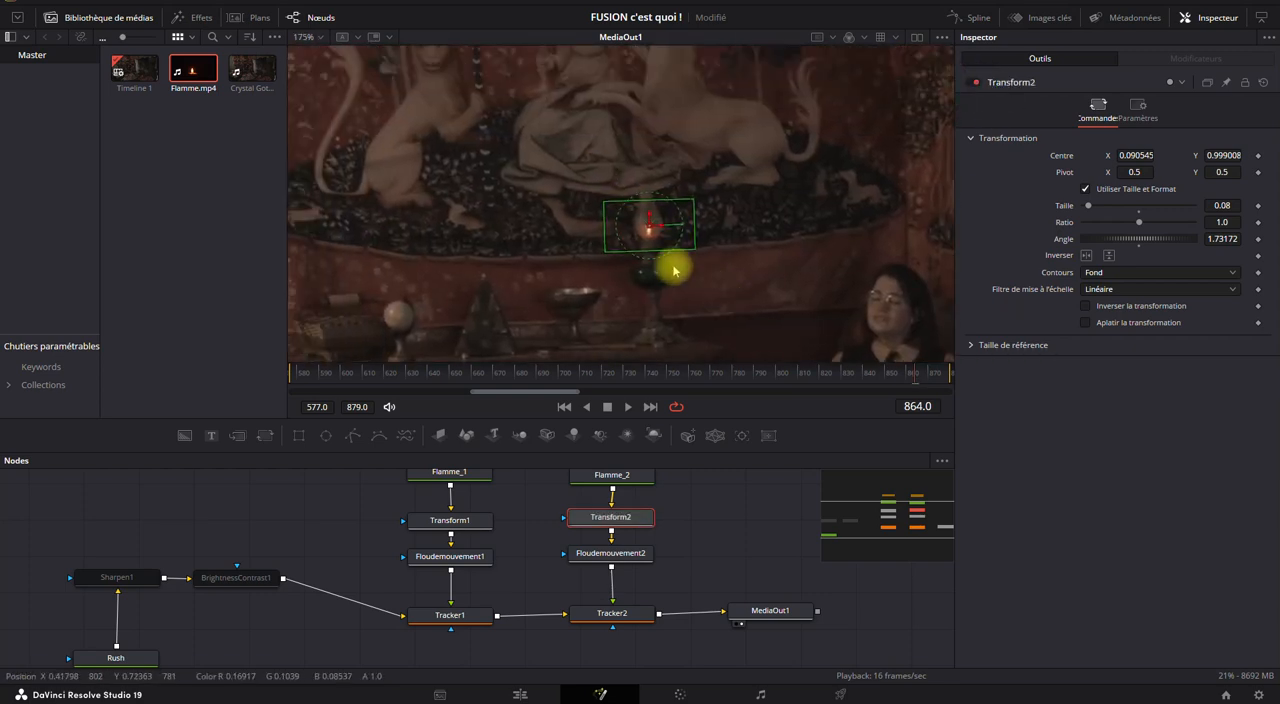
Toggle the Polygon2 mask off and on to compare its effect on the second flame.
scroll(674, 270, "up", 5)
left_click_drag(646, 514, 656, 597)
left_click(634, 514)
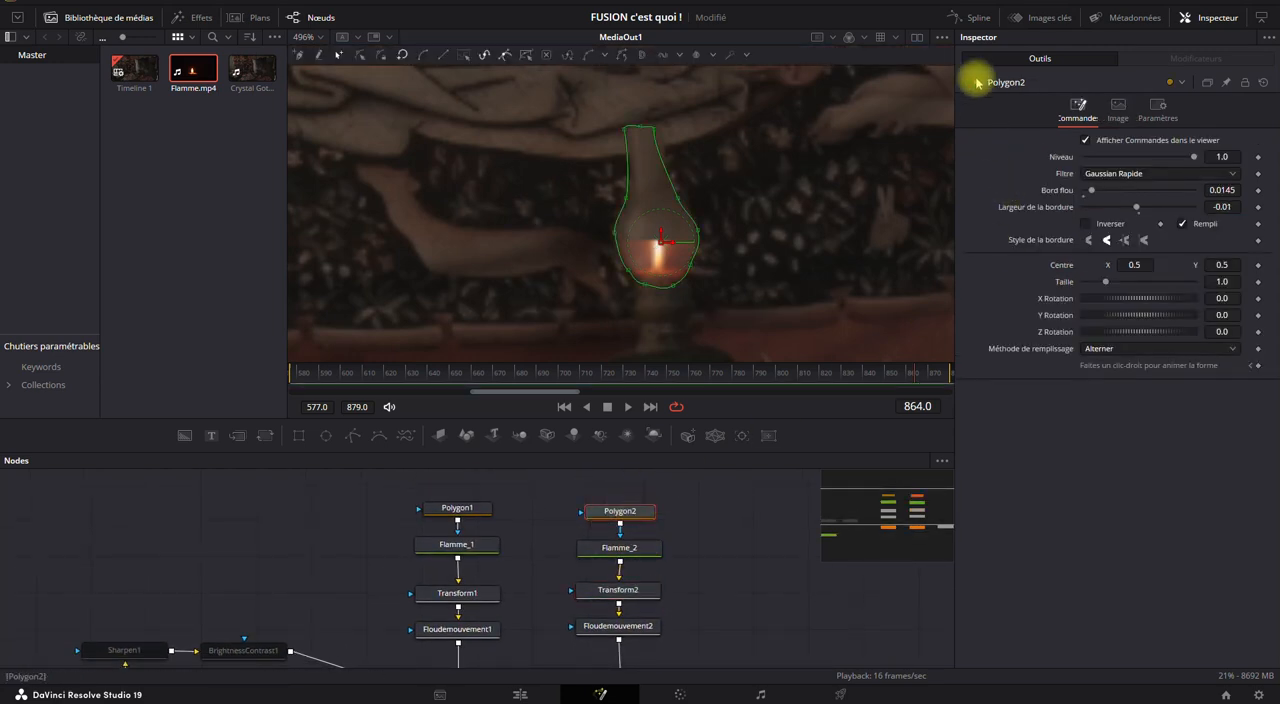
left_click(975, 83)
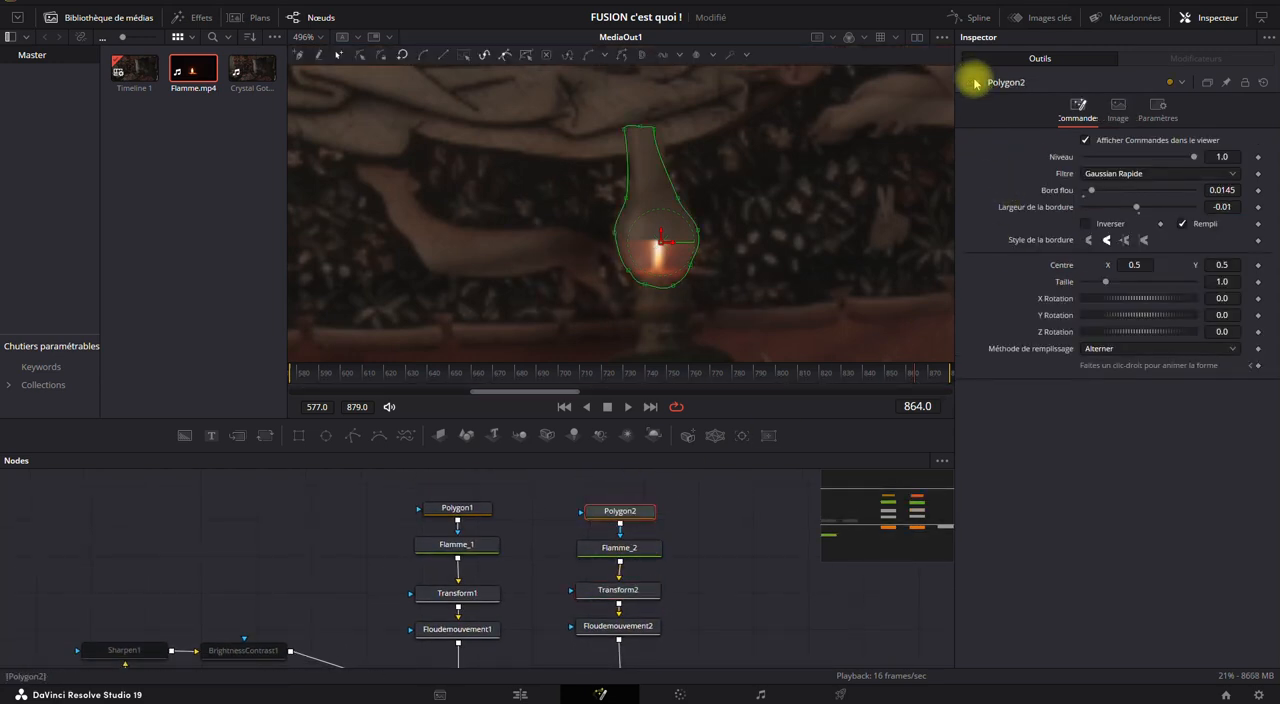
left_click(975, 83)
Compare the settings of Floudemouvement1 and Floudemouvement2.
left_click_drag(777, 526, 757, 471)
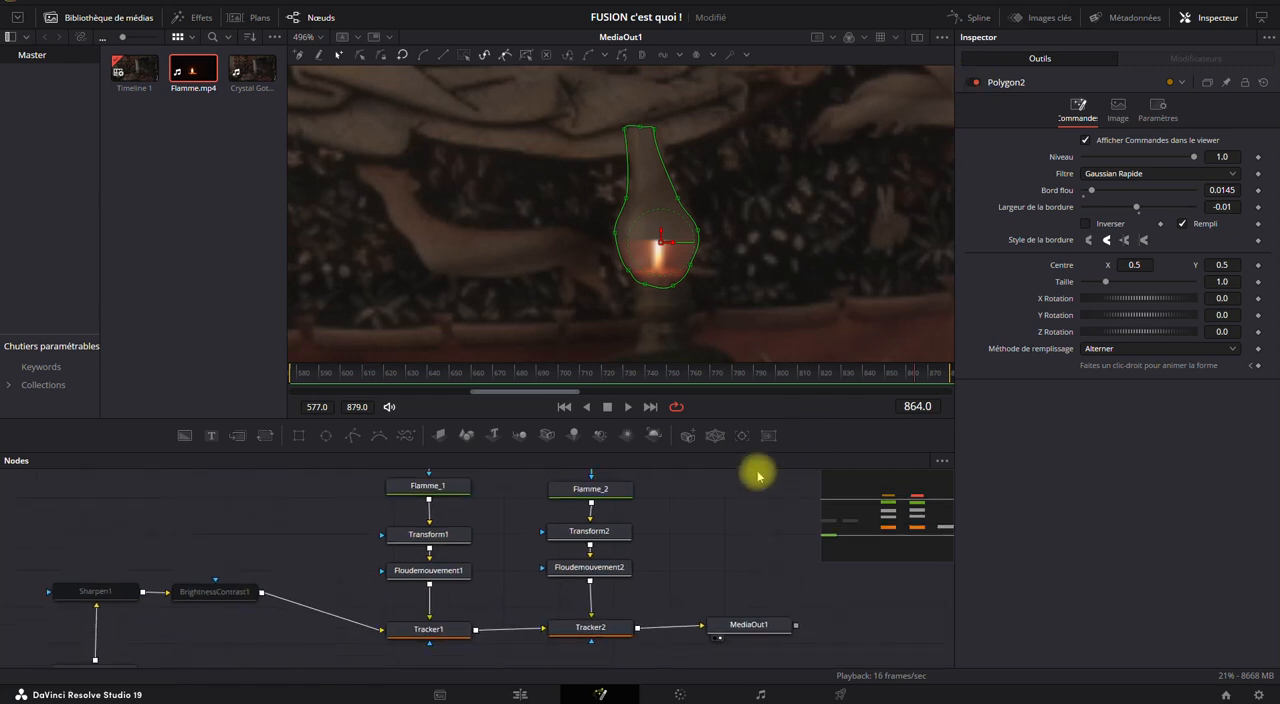
left_click(602, 568)
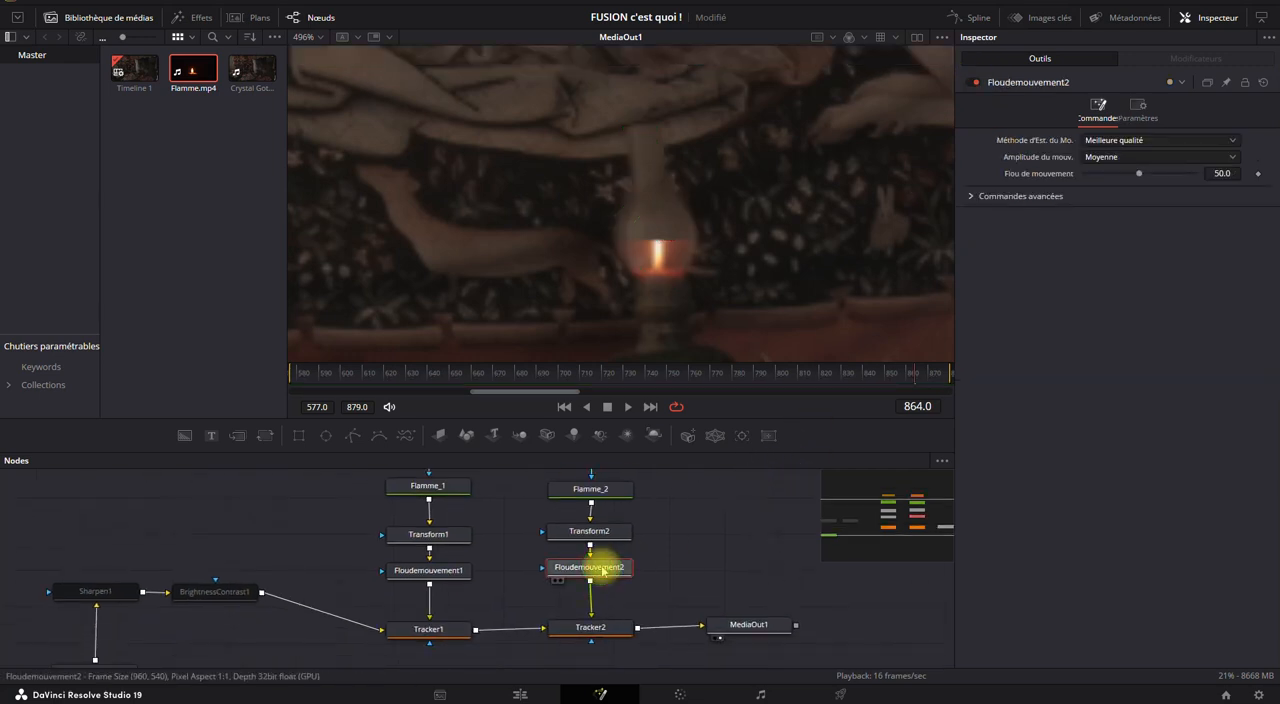
left_click(405, 576)
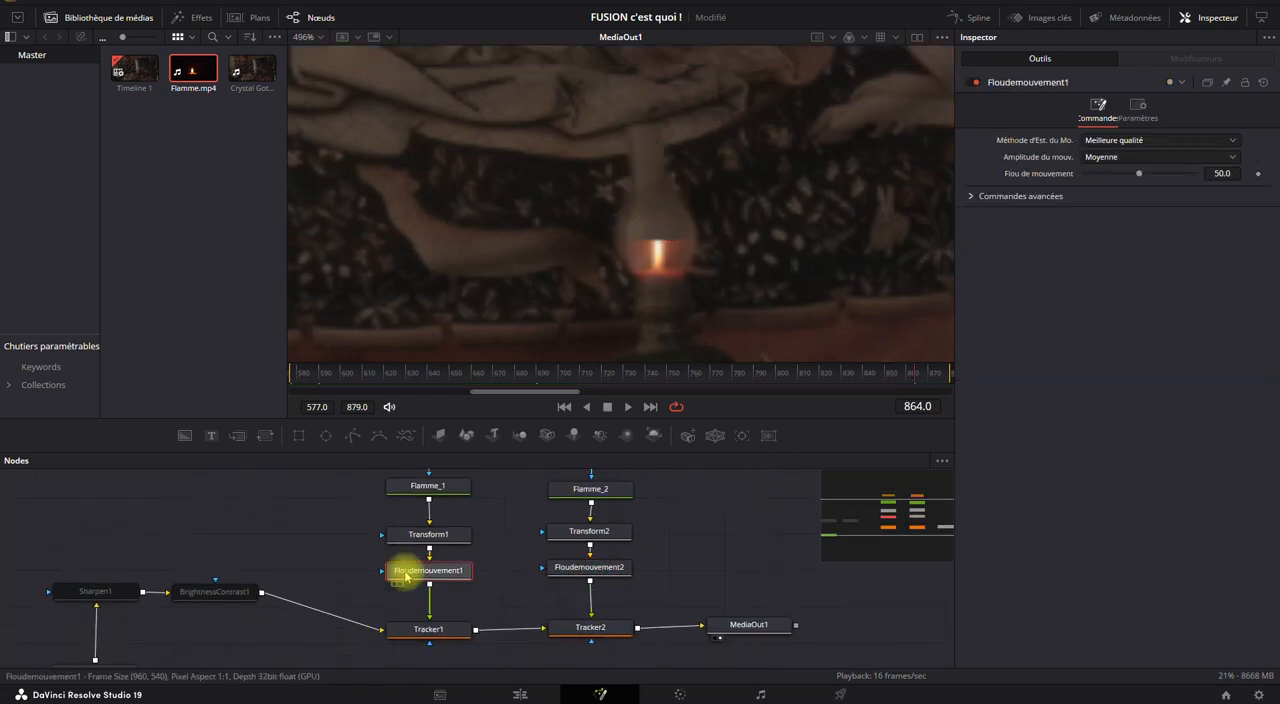
left_click(606, 572)
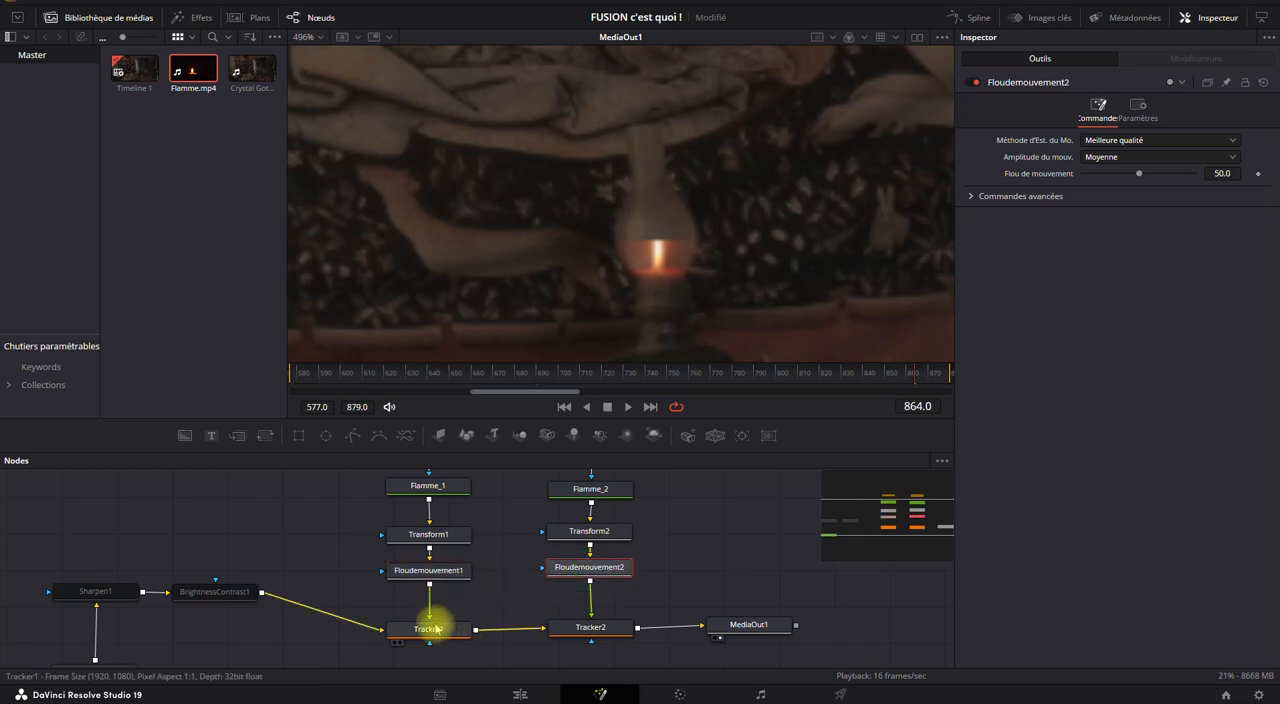
Disconnect Tracker1 from Floudemouvement1, BrightnessContrast1 and Tracker2, and restore these links.
left_click_drag(430, 621, 432, 594)
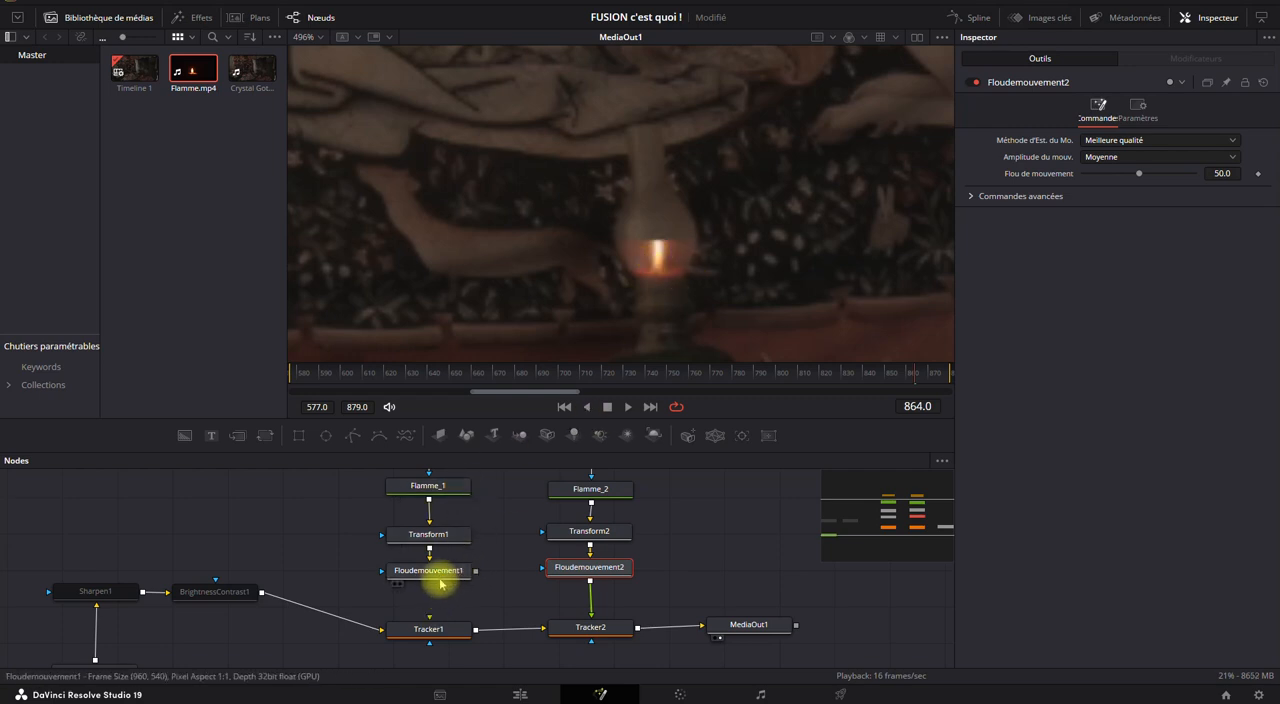
mouse_move(437, 627)
left_mouse_down()
mouse_move(437, 610)
mouse_move(463, 623)
mouse_move(447, 648)
left_mouse_up()
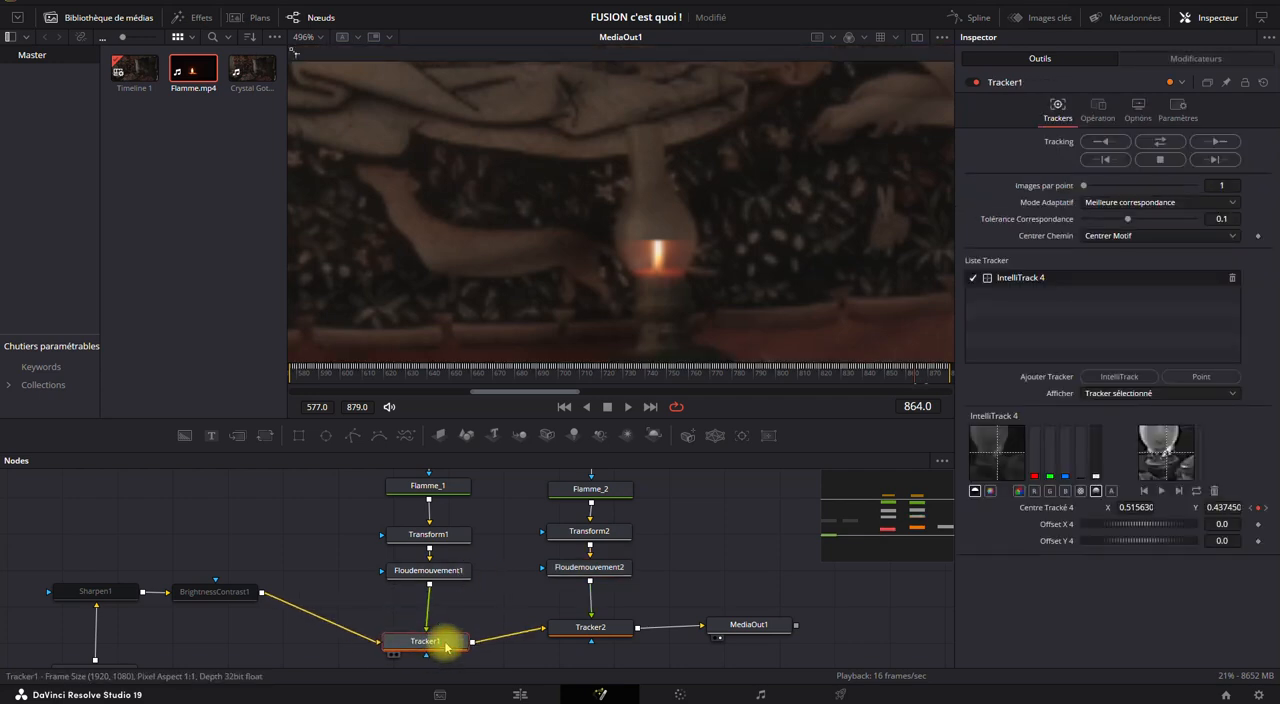
left_click(379, 644)
left_click_drag(543, 631, 448, 614)
left_click_drag(304, 589, 311, 537)
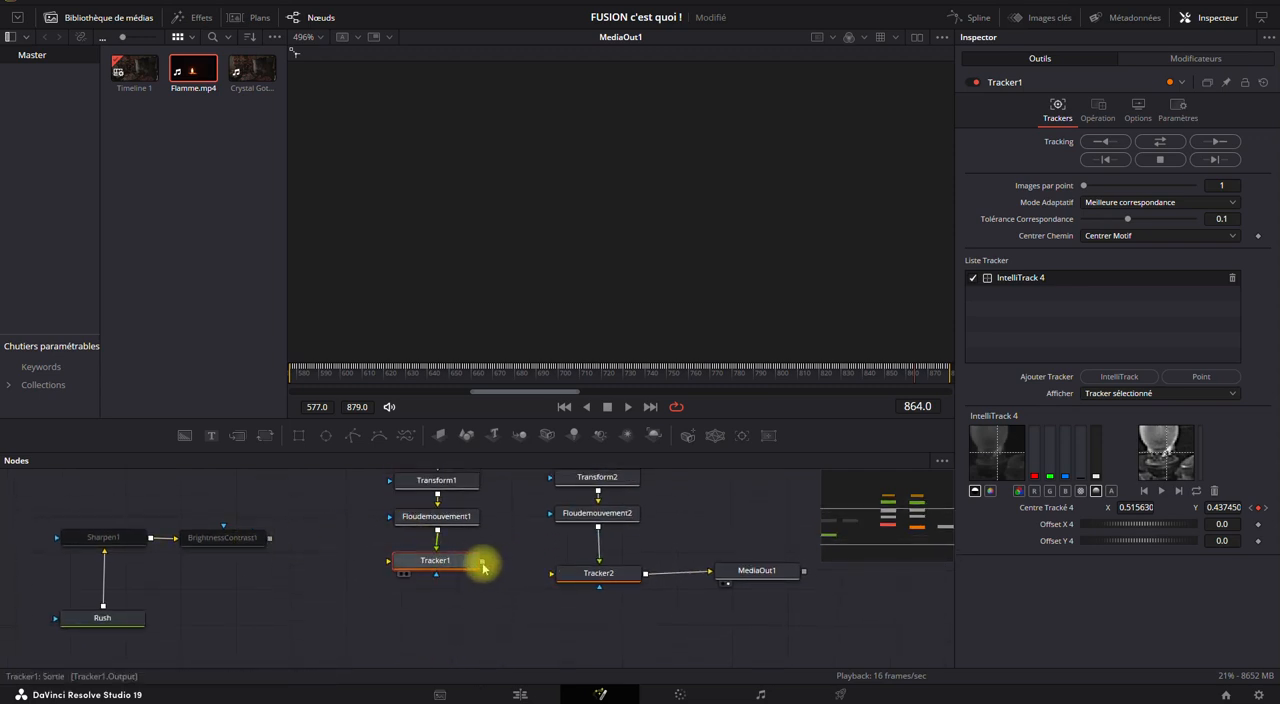
left_click_drag(484, 563, 551, 574)
left_click_drag(390, 565, 266, 538)
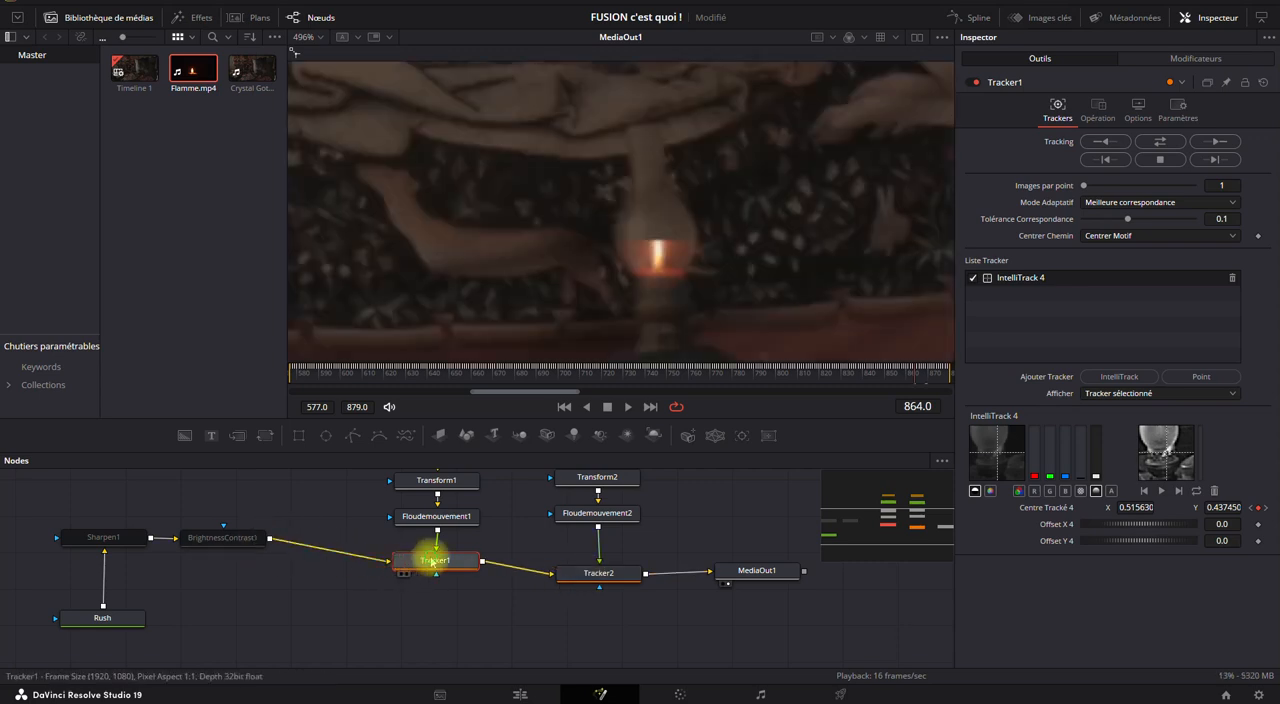
Unlink Tracker1 and Floudemouvement1 from the node chain and route BrightnessContrast1 directly into Tracker2.
left_click(613, 582)
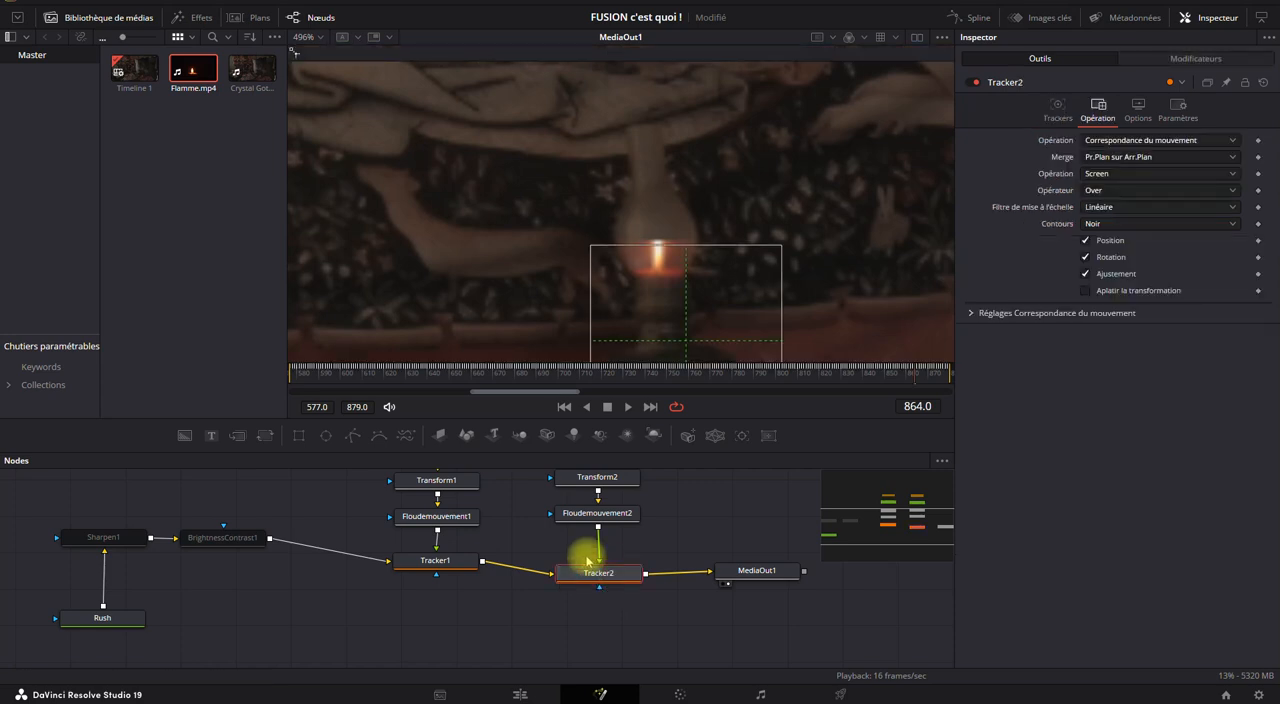
left_click(237, 535)
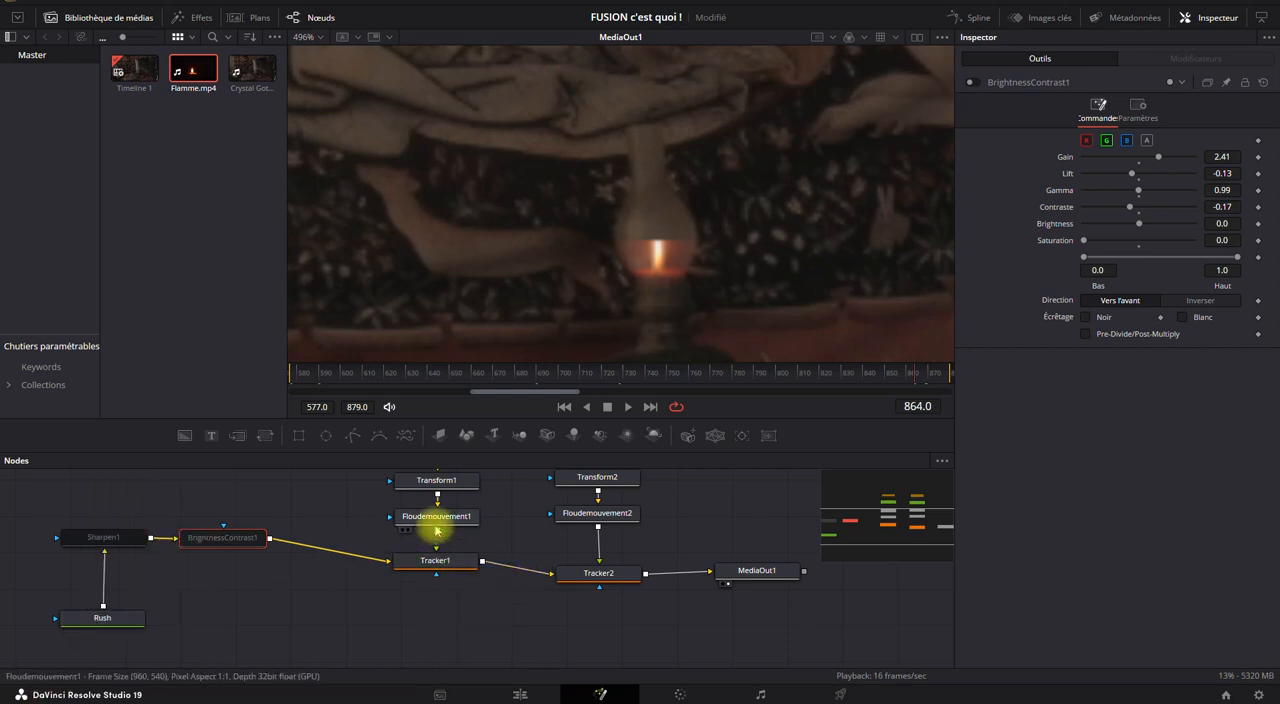
left_click_drag(546, 572, 290, 542)
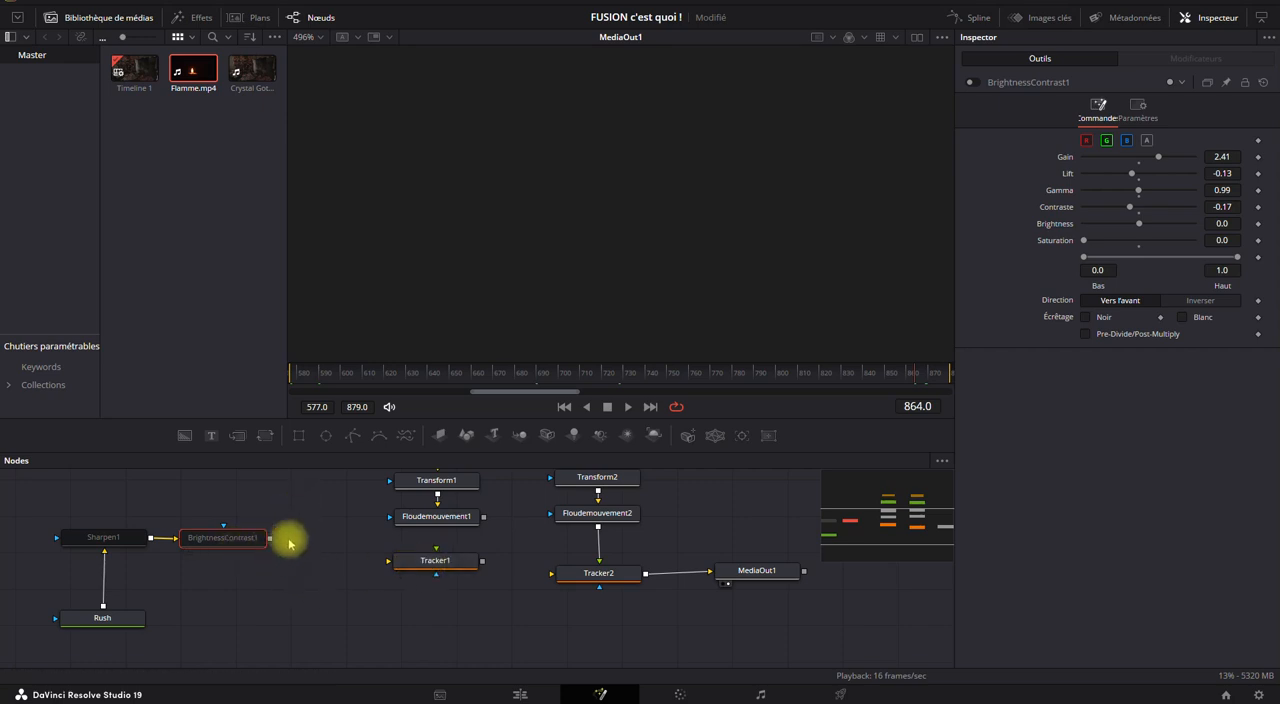
left_click_drag(272, 538, 557, 571)
left_click(591, 574)
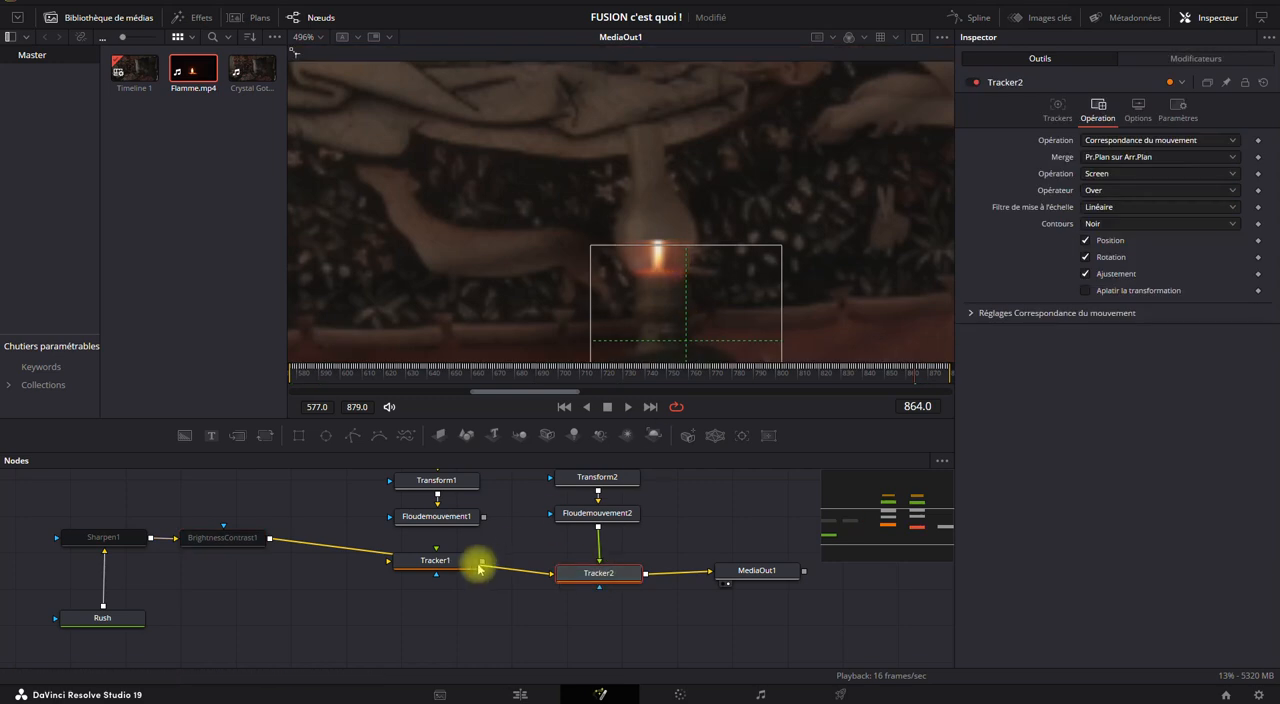
Restore Tracker1 between BrightnessContrast1 and Tracker2 and reconnect Floudemouvement1 to its foreground input.
left_click(434, 565)
mouse_move(534, 575)
left_mouse_down()
mouse_move(433, 580)
mouse_move(420, 557)
mouse_move(552, 573)
left_mouse_up()
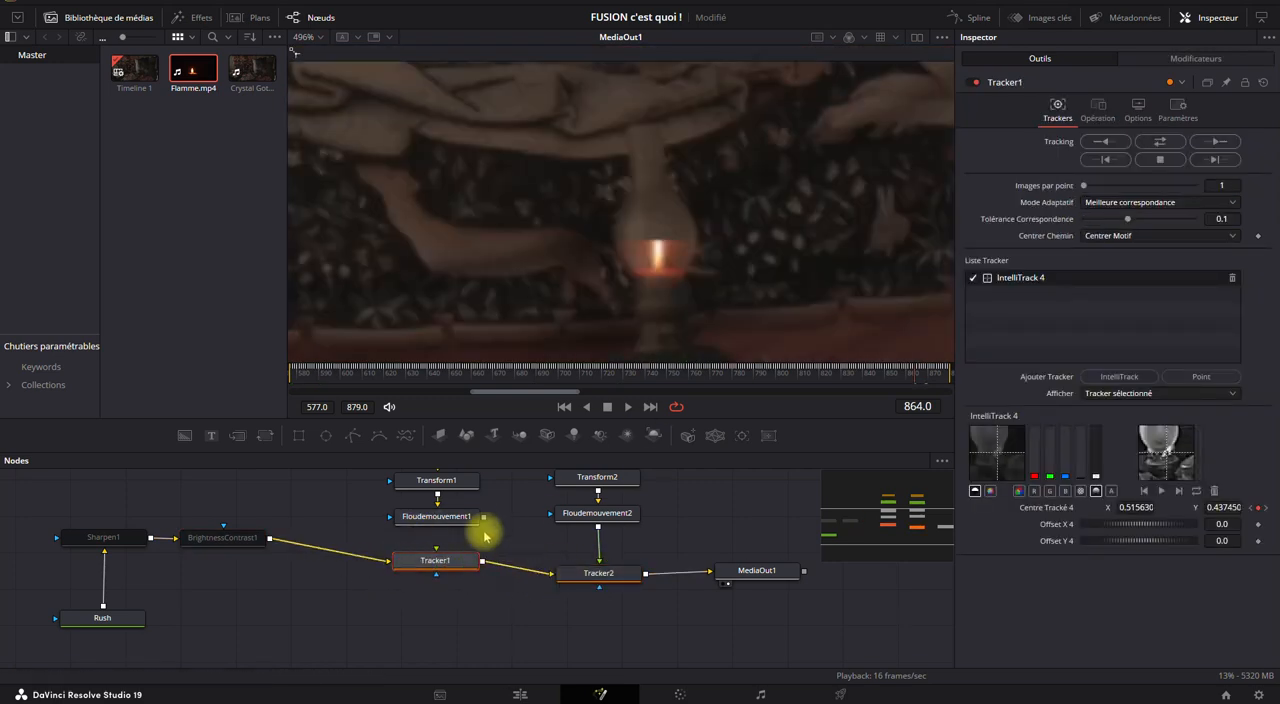
left_click_drag(484, 517, 458, 558)
Compare the motion blur settings of Floudemouvement1 with those of Floudemouvement2 once more.
left_click(449, 516)
left_click_drag(467, 608, 477, 638)
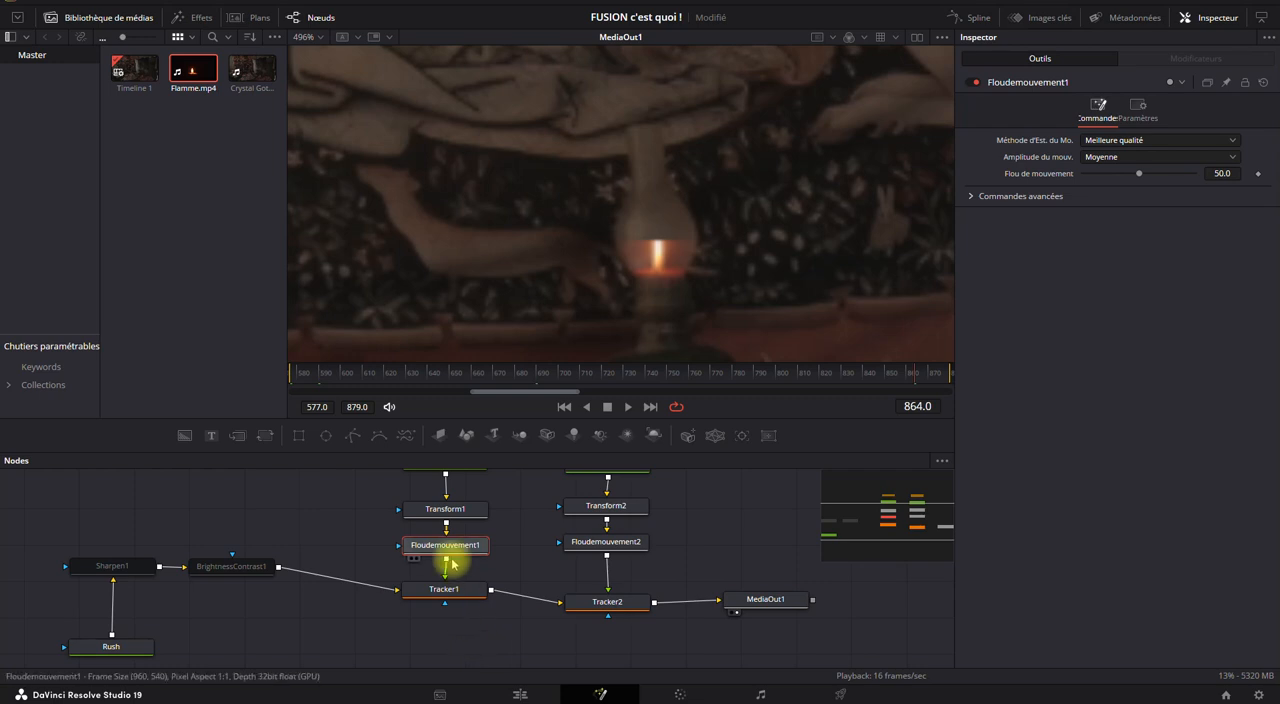
left_click(598, 547)
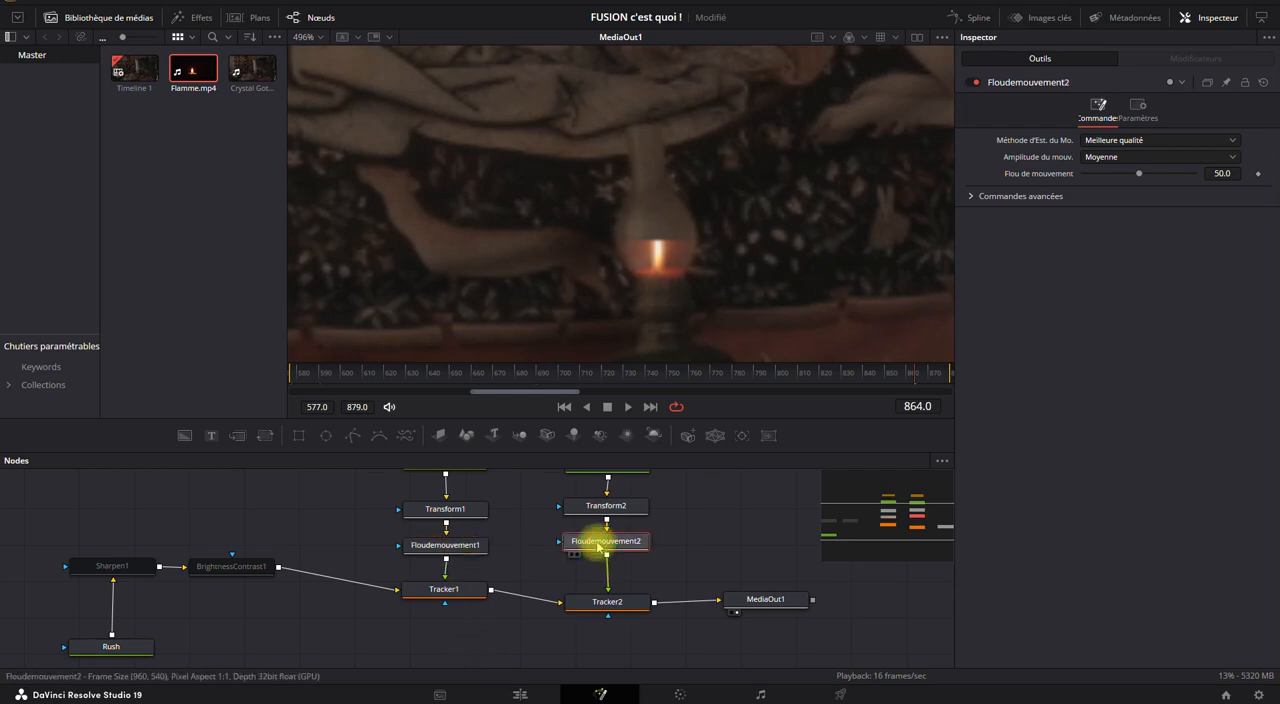
left_click(450, 543)
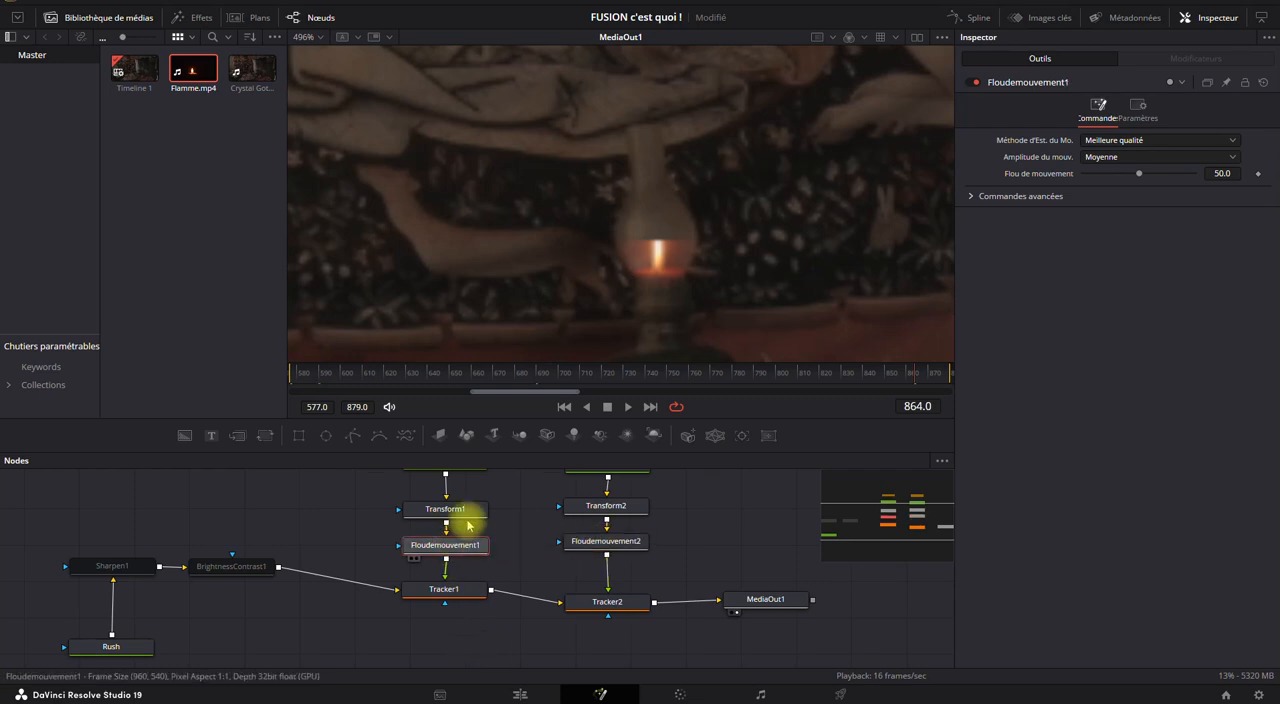
Disable the Floudemouvement2 node and show the whole composite frame fitted to the viewer.
scroll(533, 263, "down", 8)
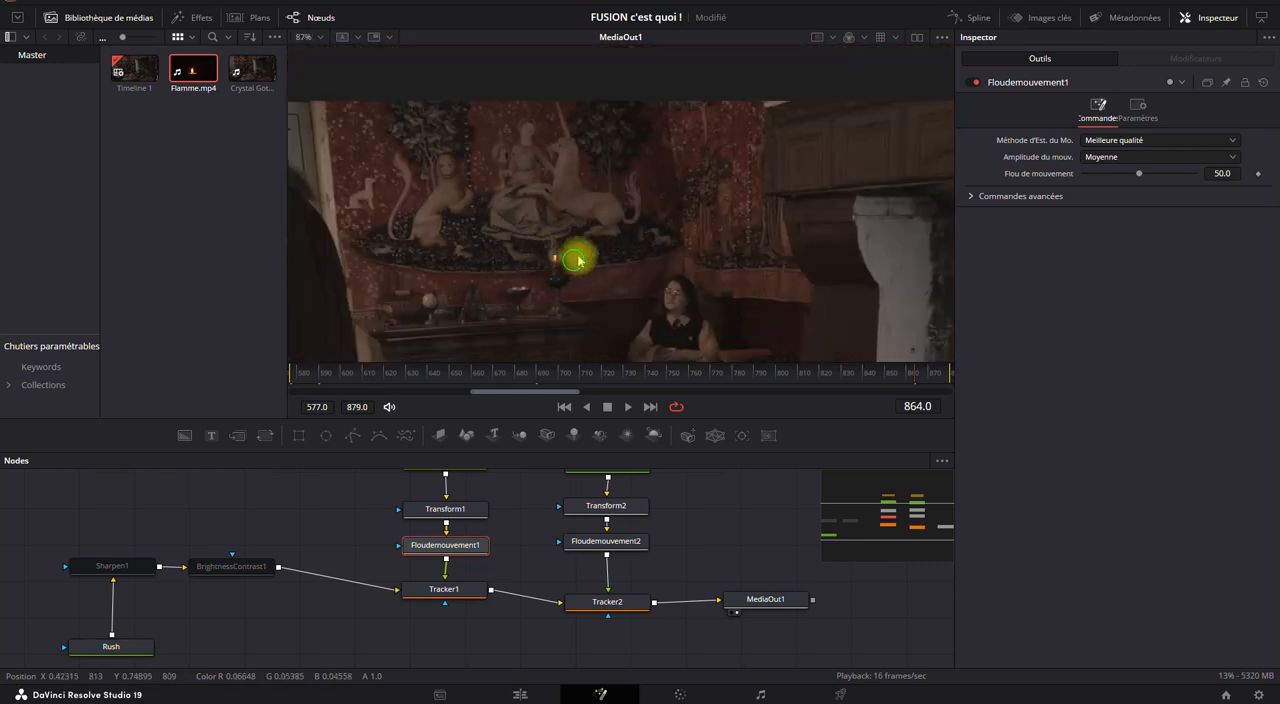
left_click_drag(575, 263, 588, 181)
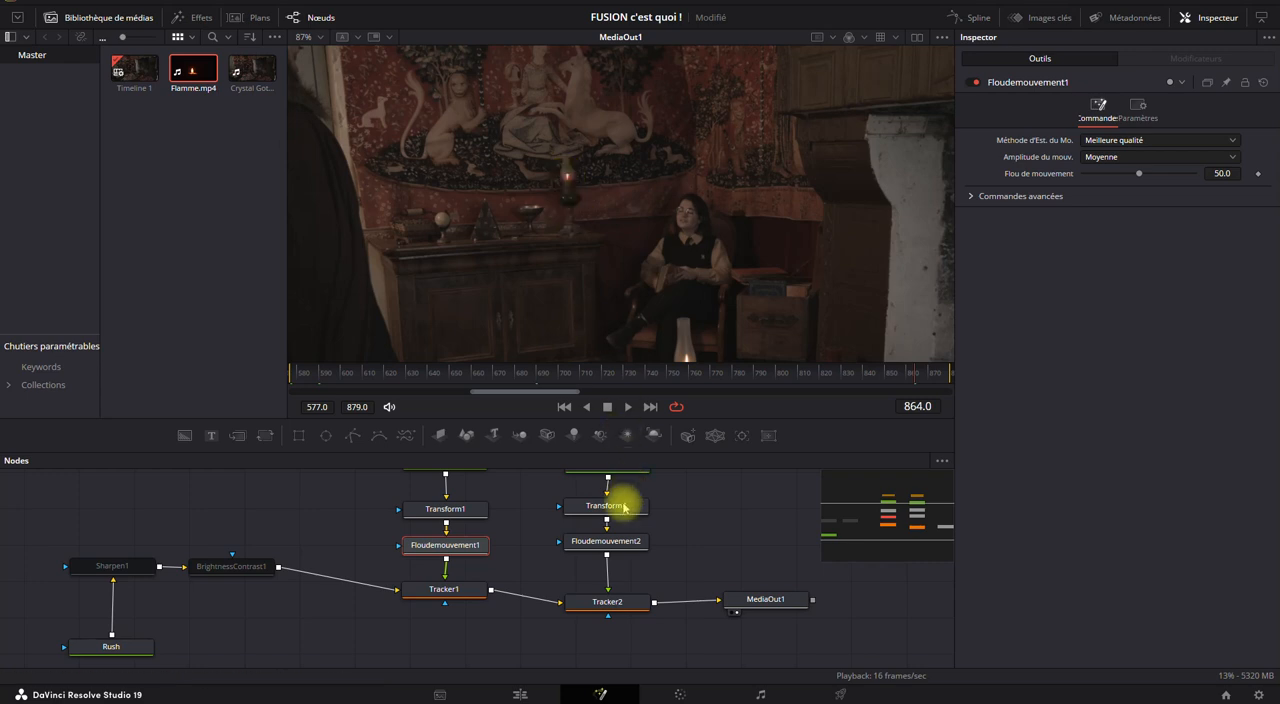
left_click(612, 540)
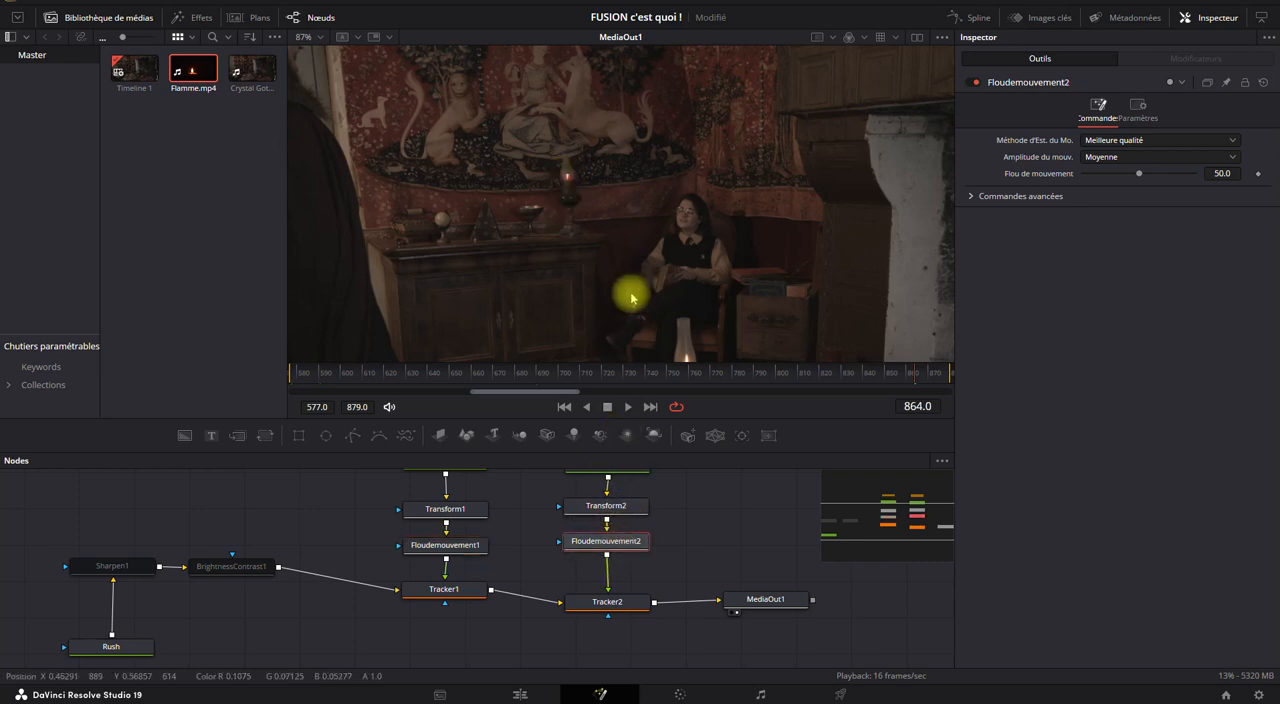
scroll(613, 236, "down", 3)
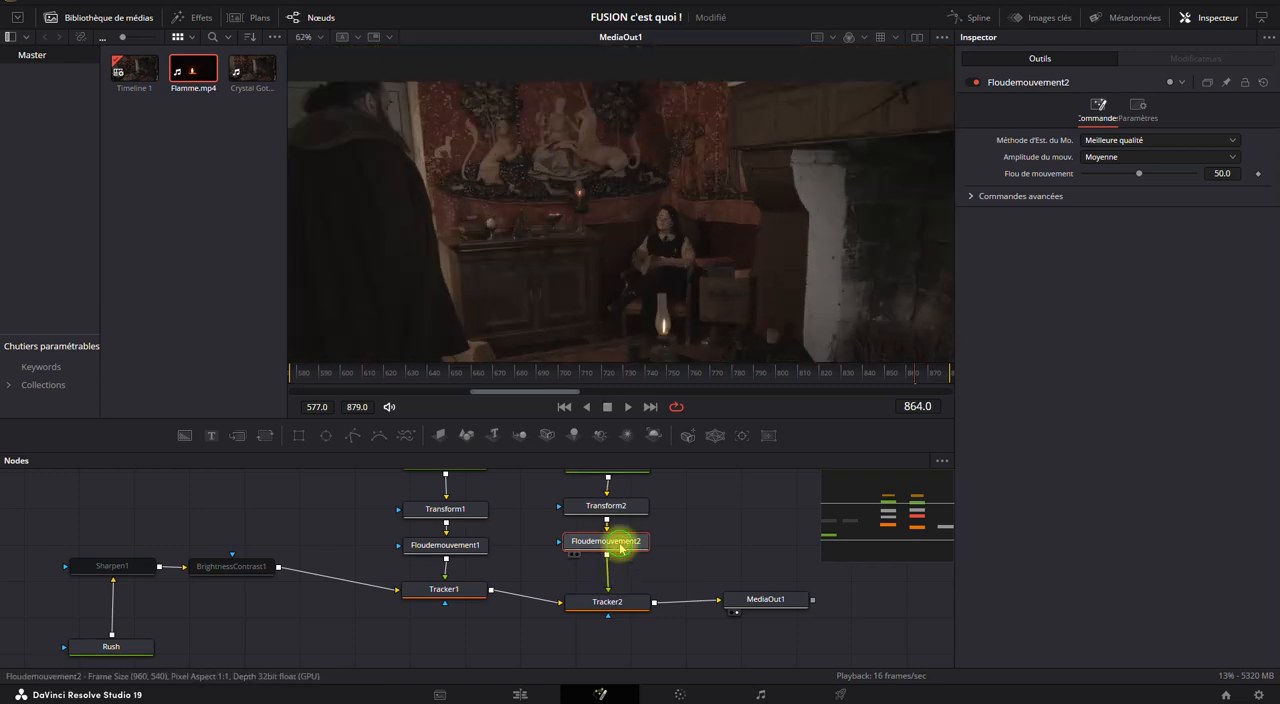
left_click(974, 86)
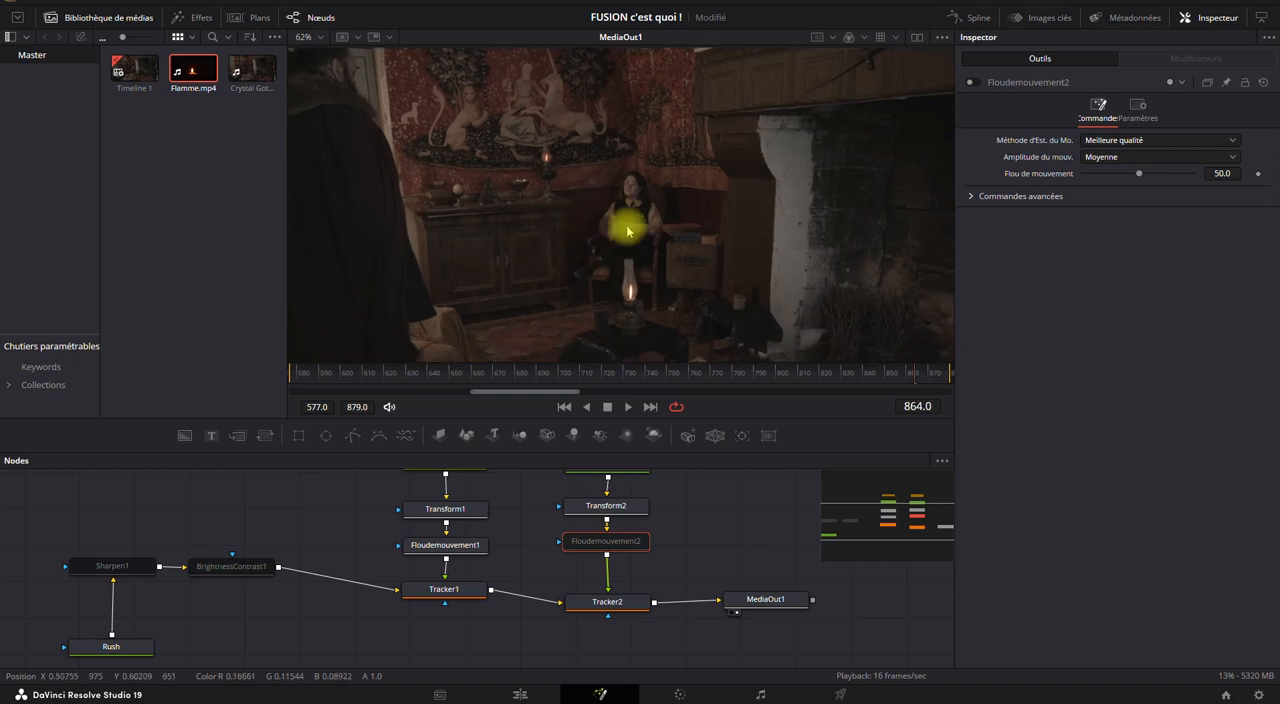
key("ctrl+f")
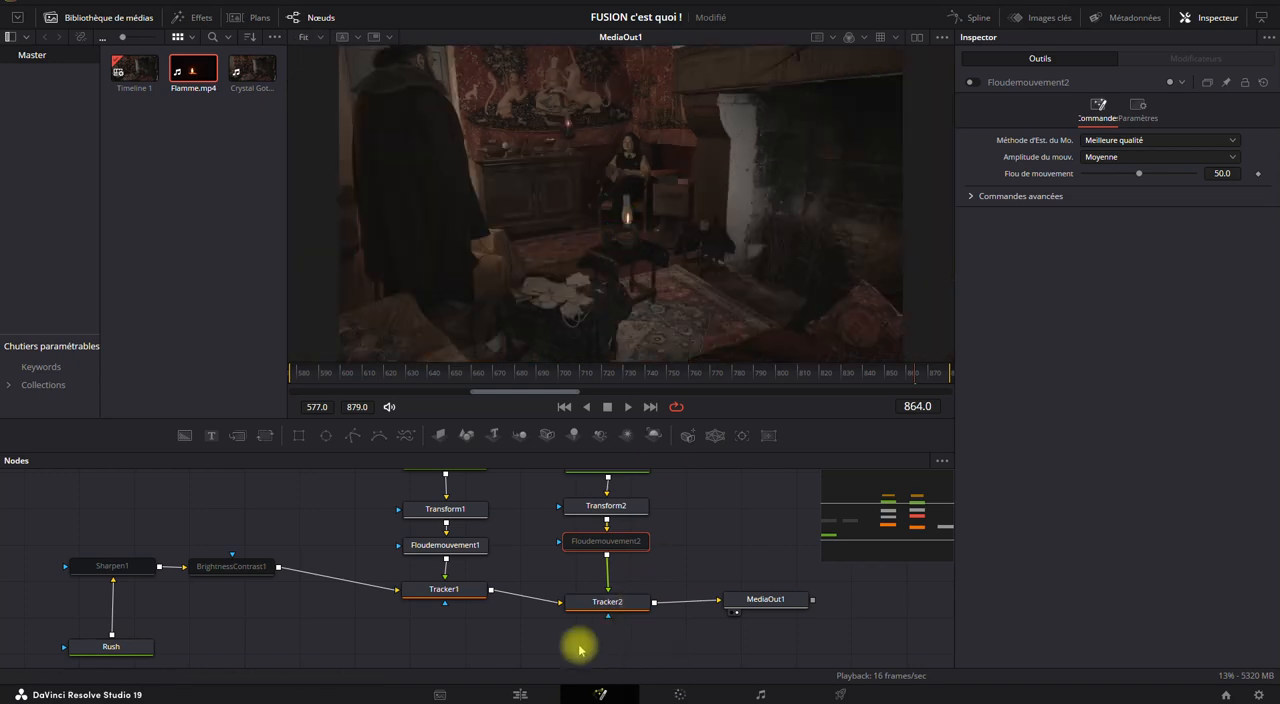
Play Timeline 1 from its beginning in full screen on the Edit page to review both flames.
left_click(520, 694)
key("Home")
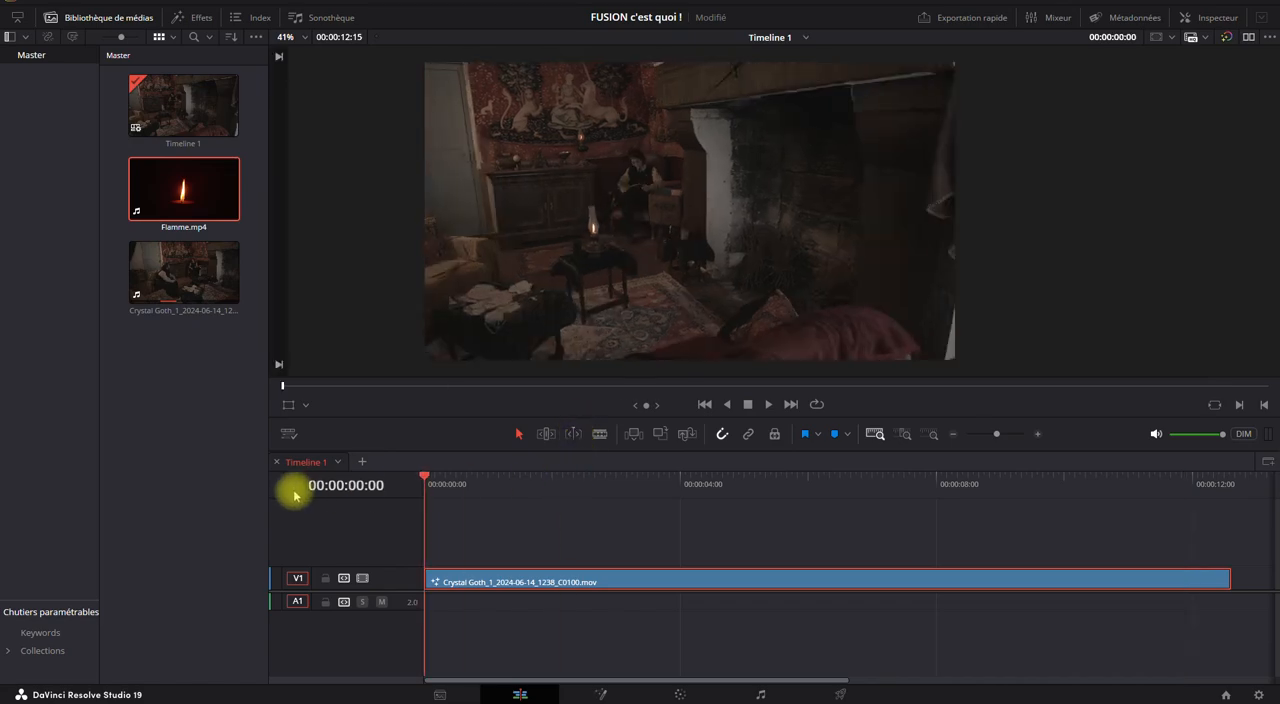
key("ctrl+f")
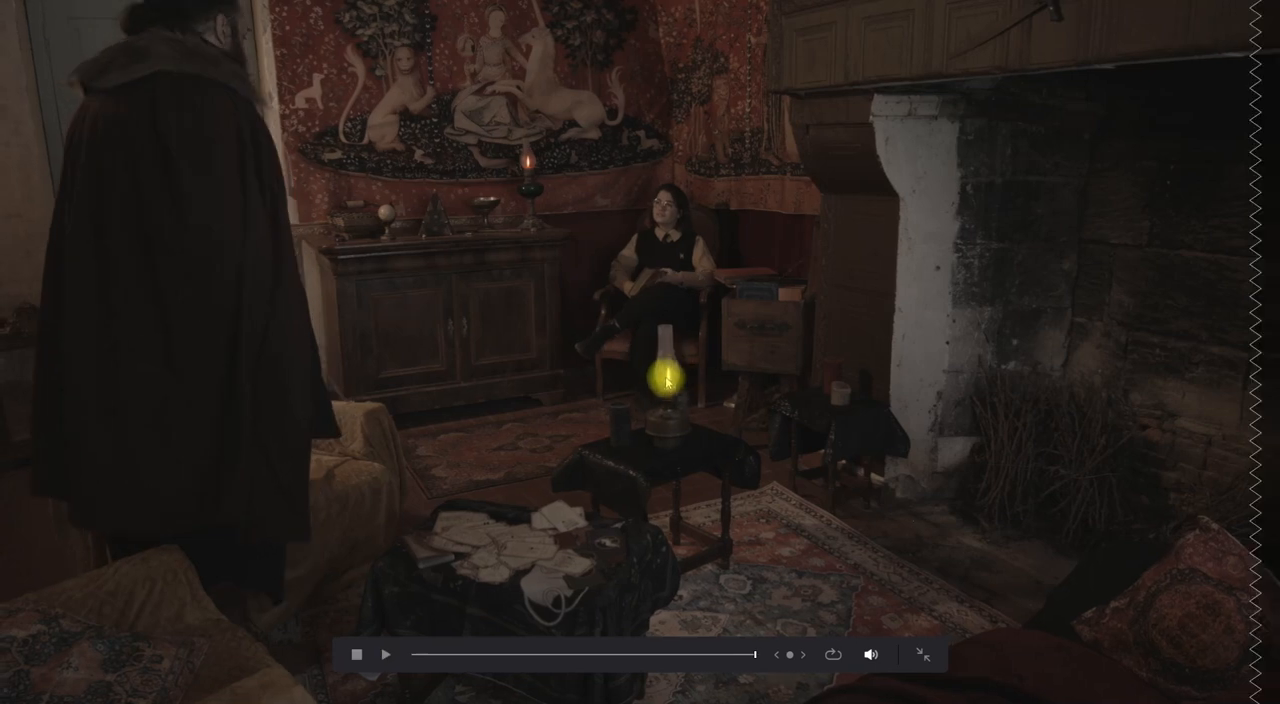
left_click_drag(397, 650, 415, 657)
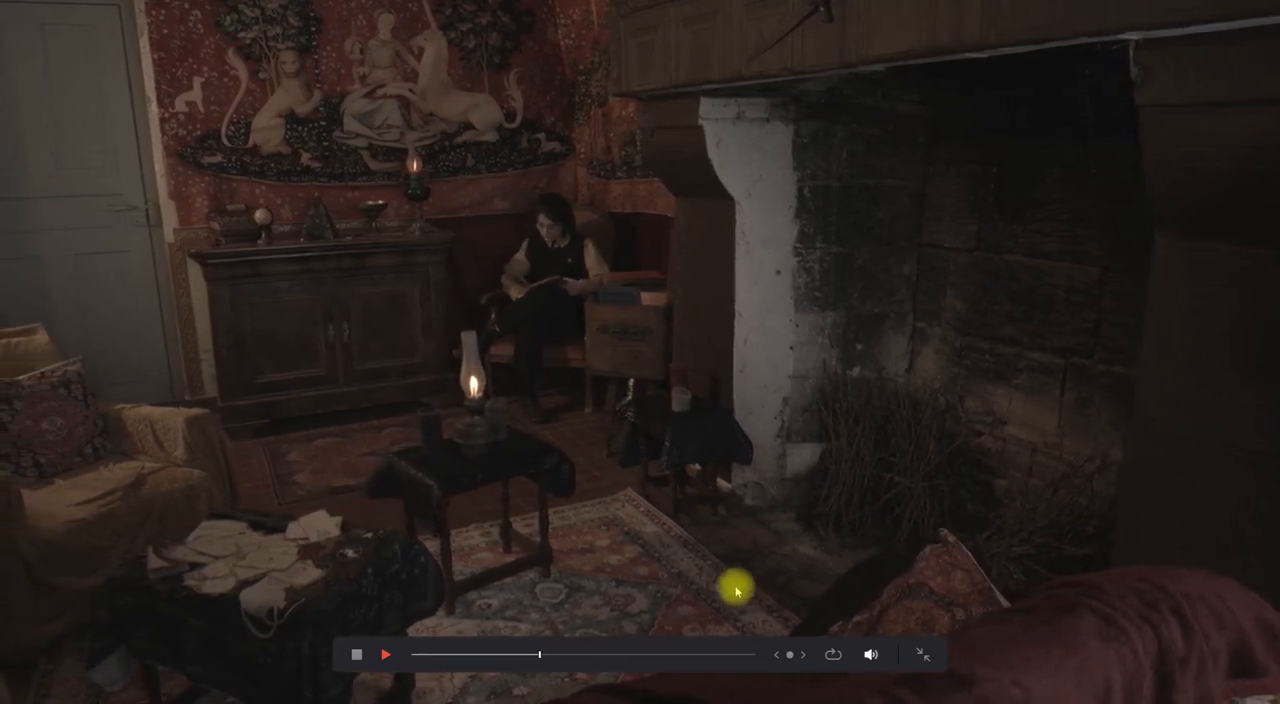
Leave the full-screen view, stop playback and return the playhead to 00:00:00:00.
left_click(912, 657)
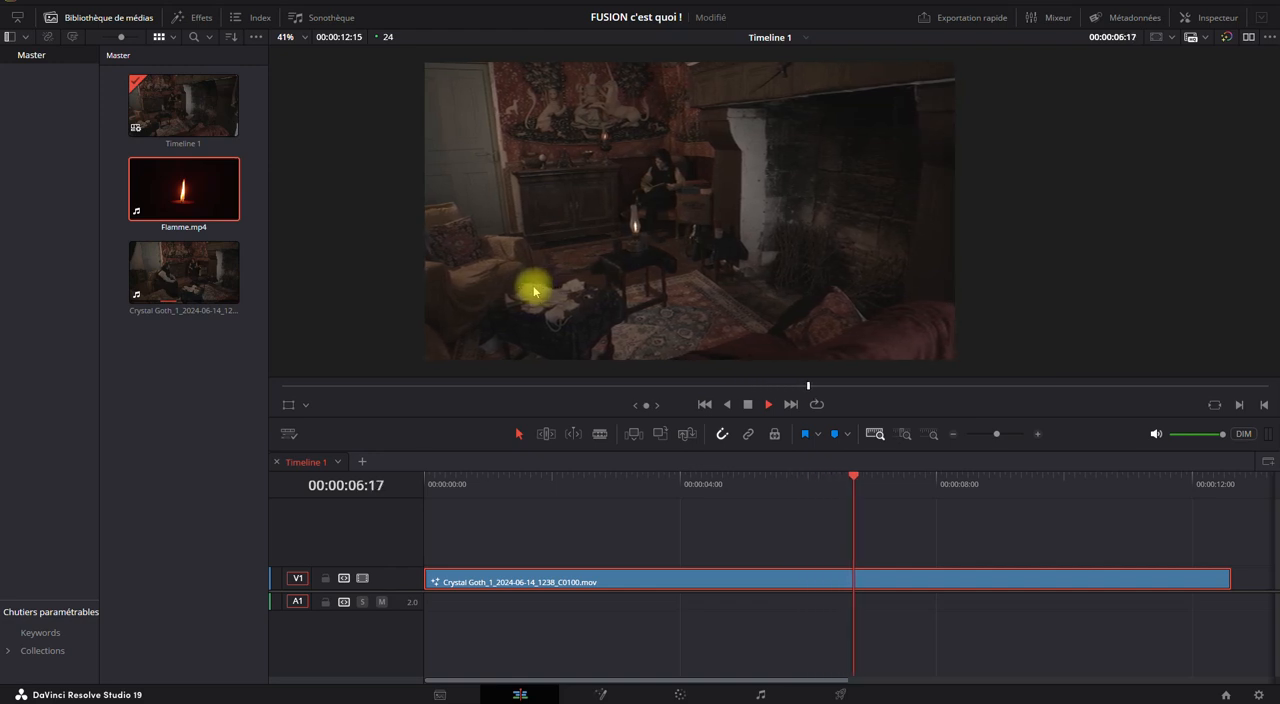
left_click(750, 407)
left_click_drag(622, 477, 321, 482)
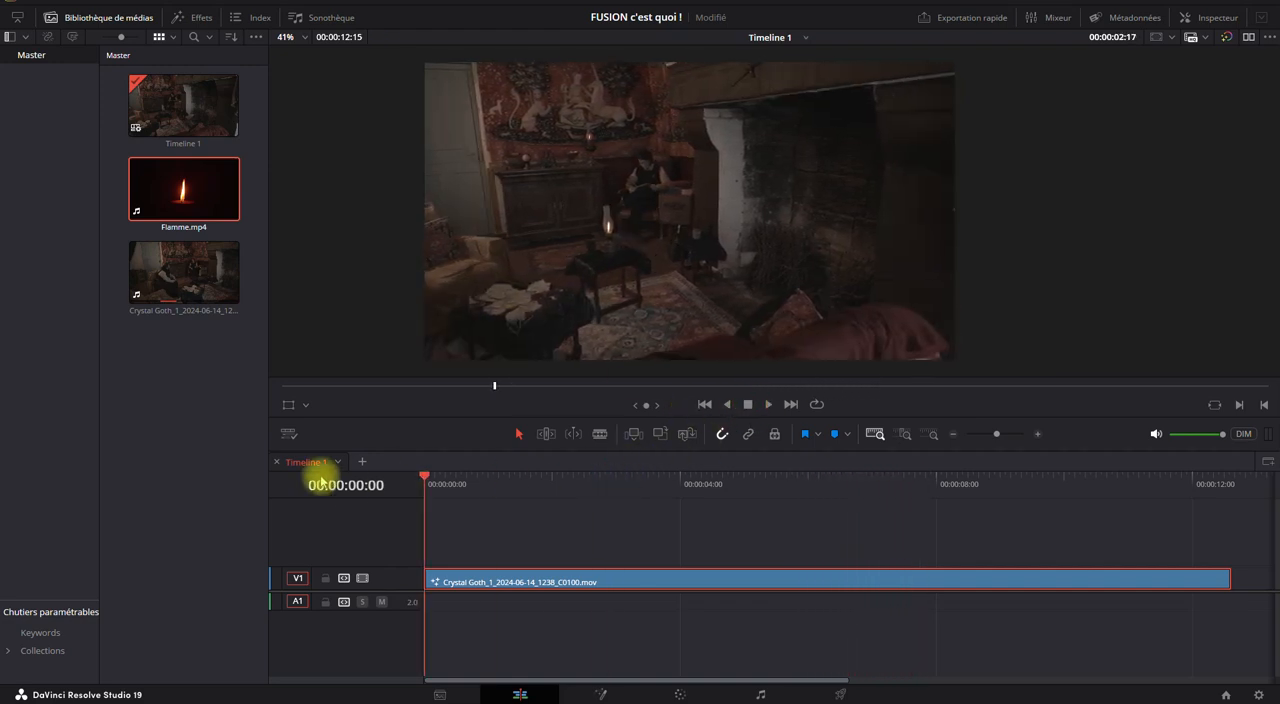